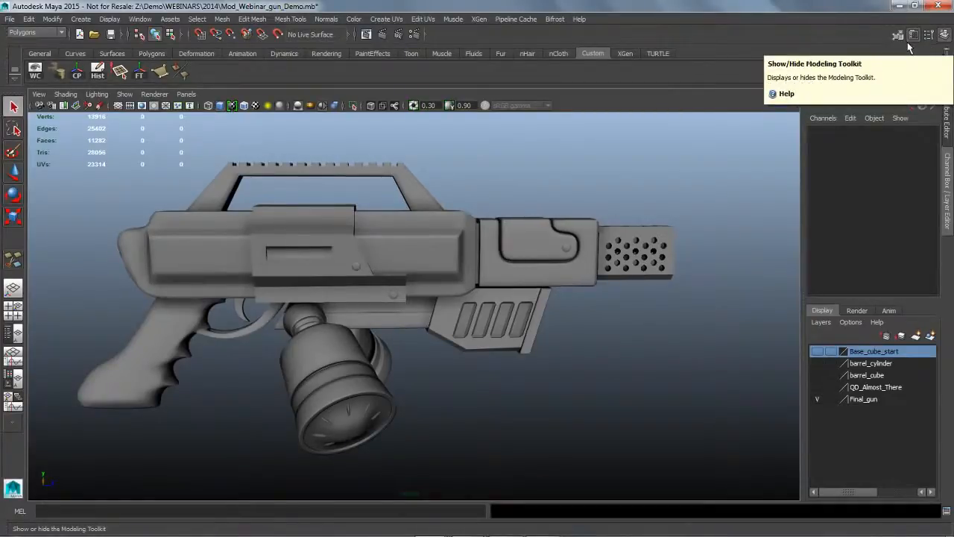
# - Display the Modeling Toolkit alongside the finished gun model
pyautogui.click(911, 36)
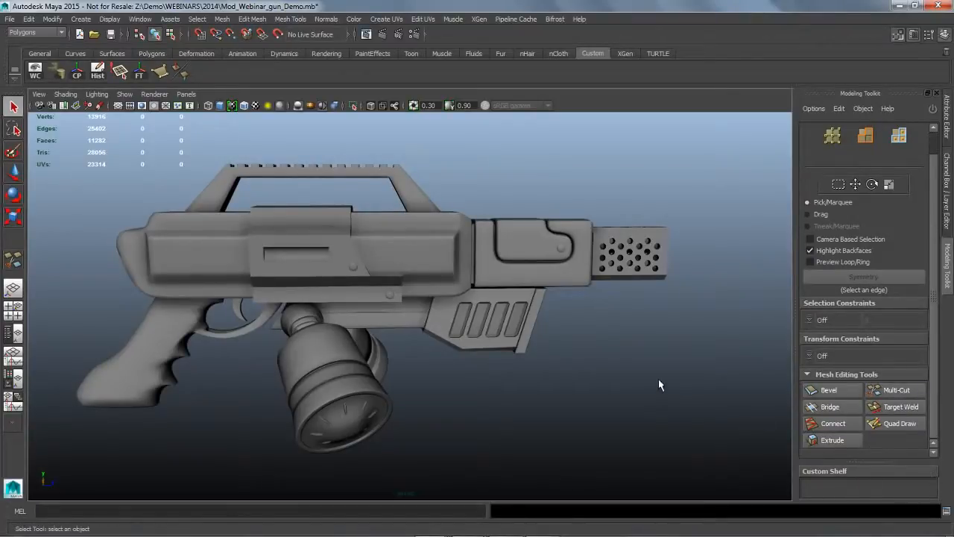
pyautogui.keyDown('alt'); pyautogui.moveTo(663, 388); pyautogui.dragTo(593, 395); pyautogui.keyUp('alt')
pyautogui.keyDown('alt'); pyautogui.moveTo(382, 389); pyautogui.dragTo(417, 412); pyautogui.keyUp('alt')
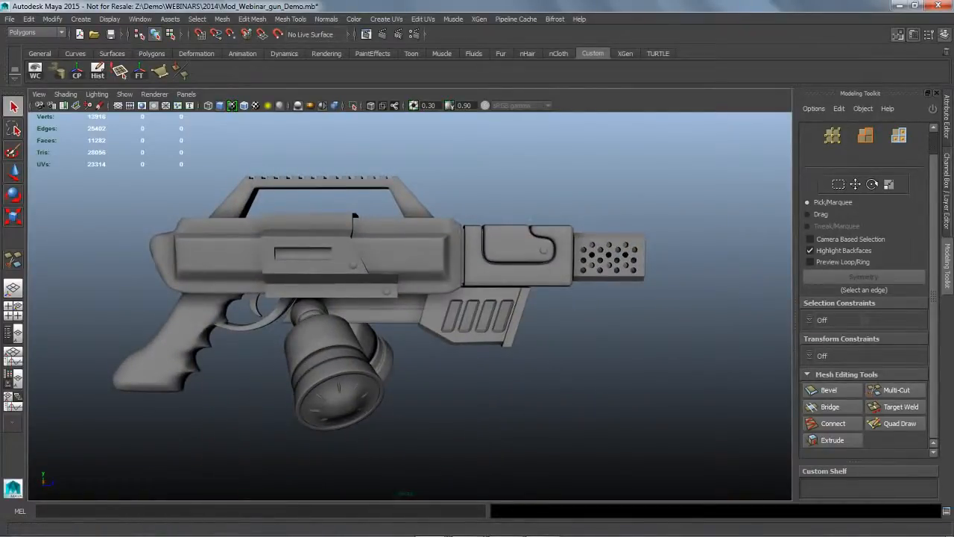
# - Hide the Final_gun display layer and show the Base_cube_start layer
pyautogui.click(948, 179)
pyautogui.click(819, 400)
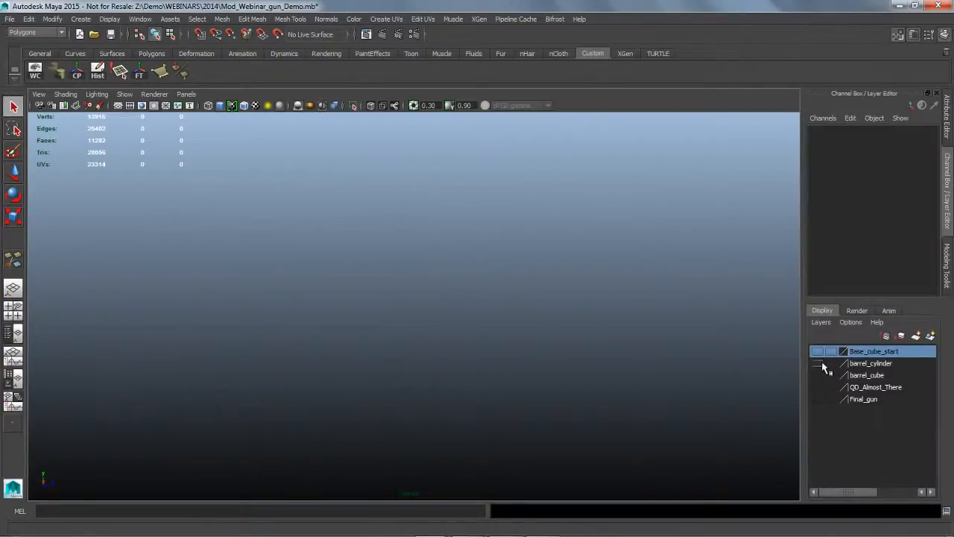
pyautogui.click(817, 352)
pyautogui.keyDown('alt'); pyautogui.moveTo(566, 299); pyautogui.dragTo(552, 301); pyautogui.keyUp('alt')
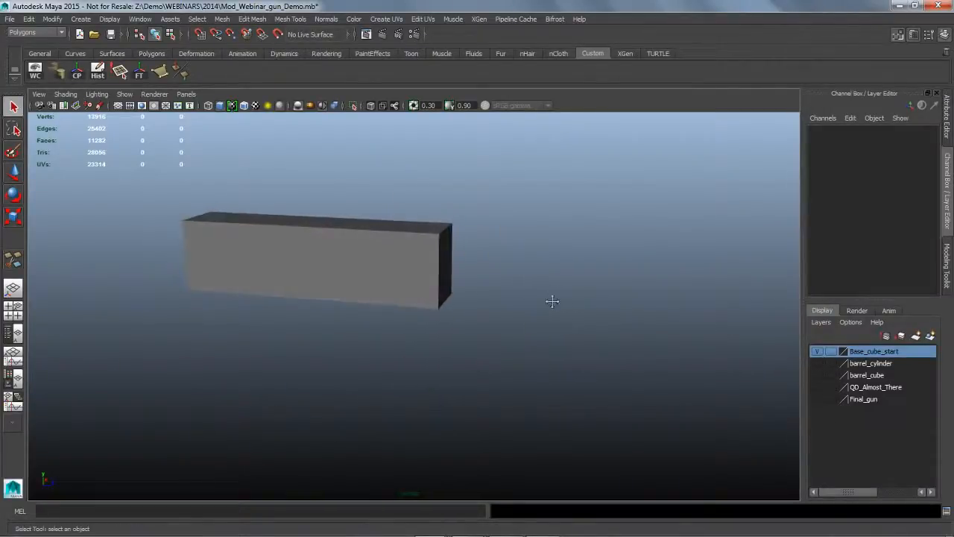
# - Turn on the grid in the perspective view around the base box
pyautogui.keyDown('alt'); pyautogui.moveTo(552, 302); pyautogui.dragTo(581, 331, button='middle'); pyautogui.keyUp('alt')
pyautogui.click(122, 107)
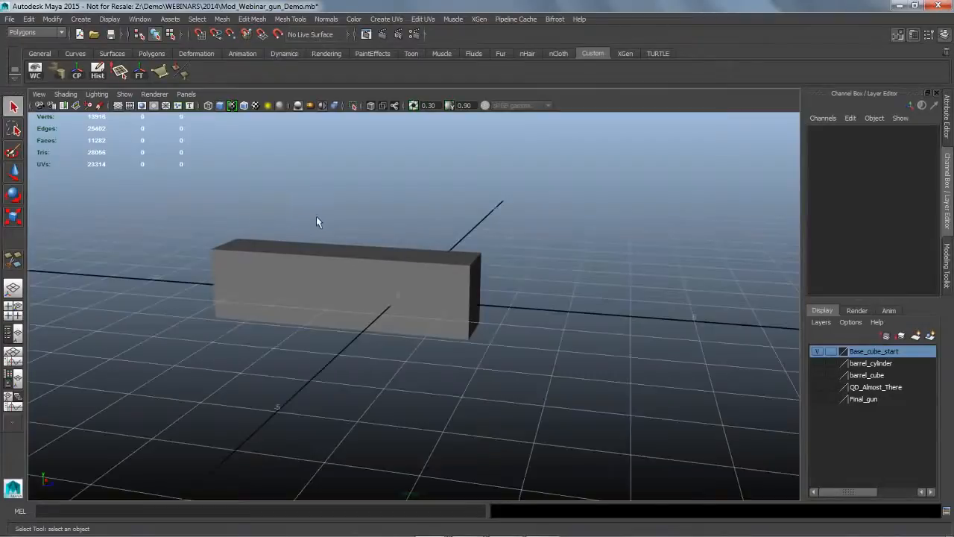
pyautogui.keyDown('alt'); pyautogui.moveTo(318, 219); pyautogui.dragTo(319, 249); pyautogui.keyUp('alt')
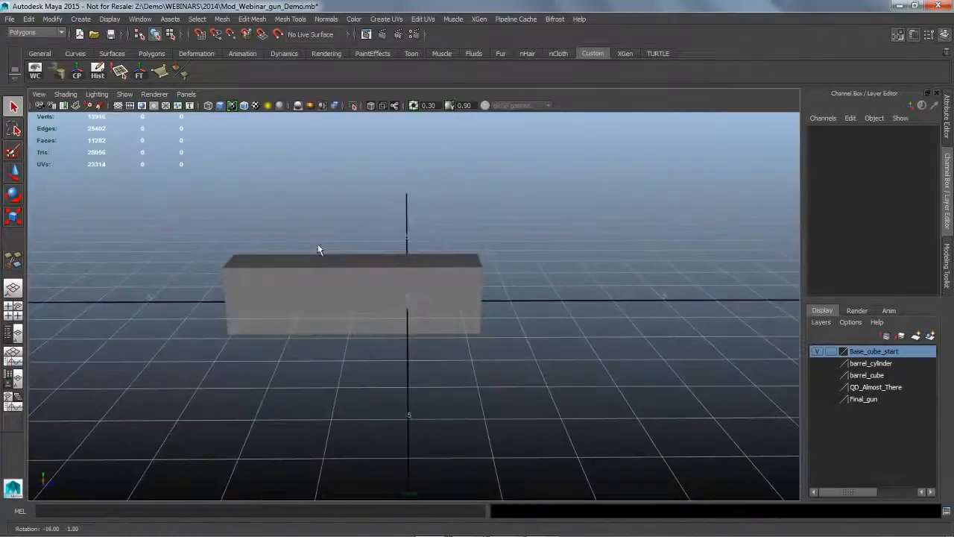
pyautogui.keyDown('alt'); pyautogui.moveTo(225, 239); pyautogui.dragTo(323, 253, button='right'); pyautogui.keyUp('alt')
pyautogui.keyDown('alt'); pyautogui.moveTo(323, 253); pyautogui.dragTo(349, 275, button='middle'); pyautogui.keyUp('alt')
# - Activate the Multi-Cut tool on the long base box
pyautogui.click(350, 276)
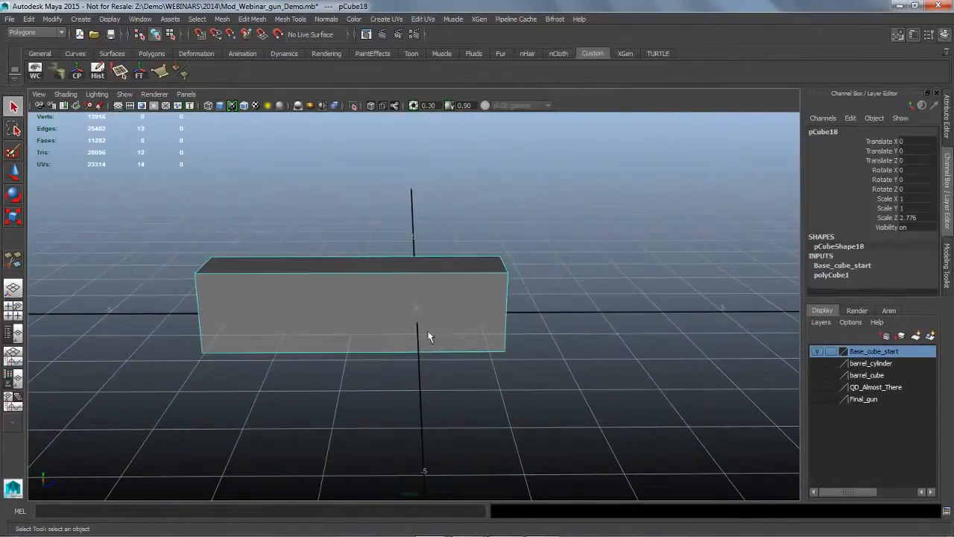
pyautogui.moveTo(428, 334)
pyautogui.keyDown('alt'); pyautogui.mouseDown()
pyautogui.moveTo(387, 330)
pyautogui.moveTo(499, 341)
pyautogui.moveTo(400, 343)
pyautogui.moveTo(412, 336)
pyautogui.mouseUp(); pyautogui.keyUp('alt')
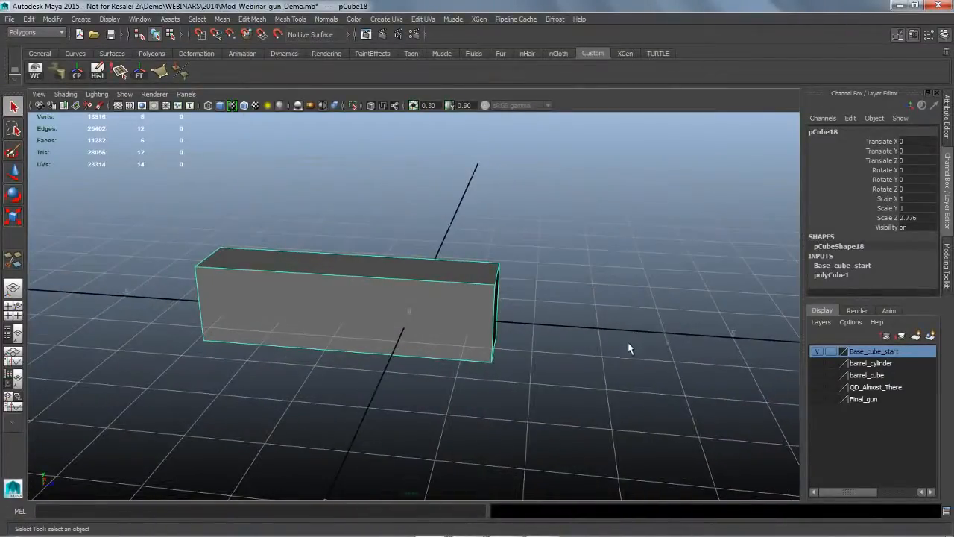
pyautogui.click(947, 267)
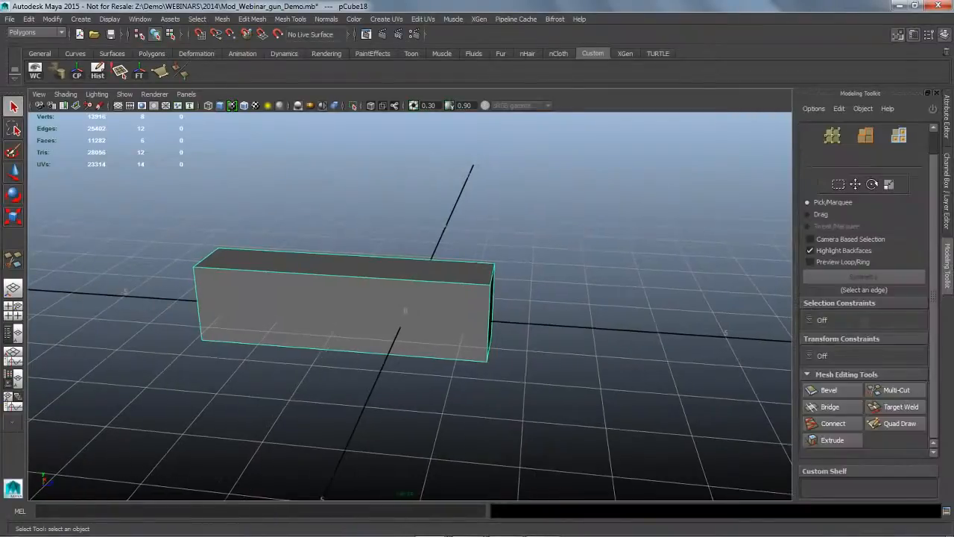
pyautogui.click(909, 398)
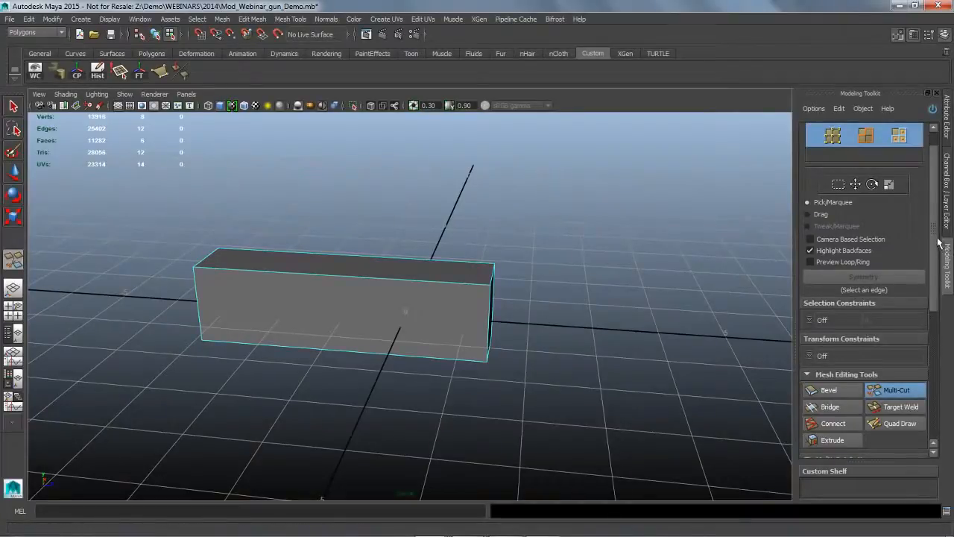
# - Disable Delete Faces in the Multi-Cut slice options
pyautogui.moveTo(937, 239); pyautogui.dragTo(946, 354)
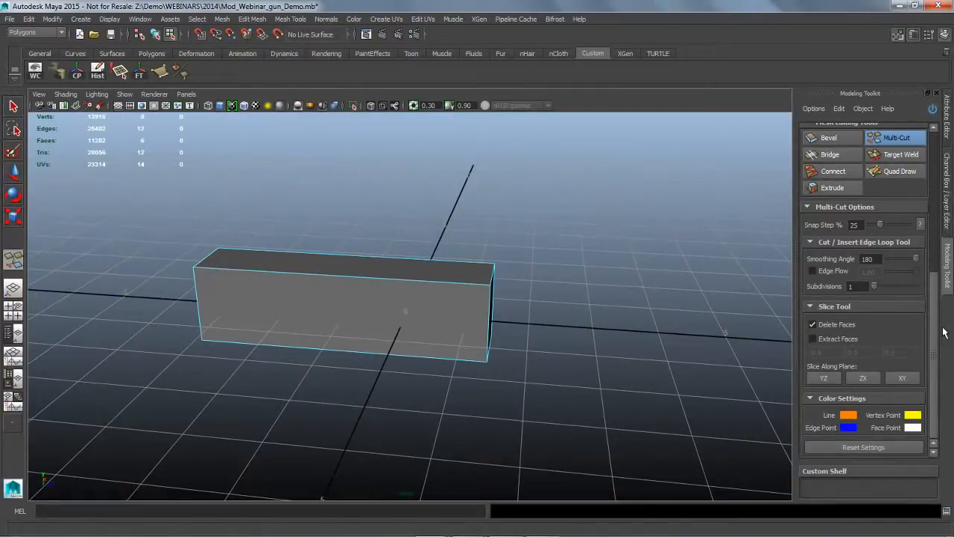
pyautogui.moveTo(939, 330)
pyautogui.mouseDown()
pyautogui.moveTo(939, 317)
pyautogui.moveTo(940, 342)
pyautogui.mouseUp()
pyautogui.click(824, 327)
pyautogui.click(897, 142)
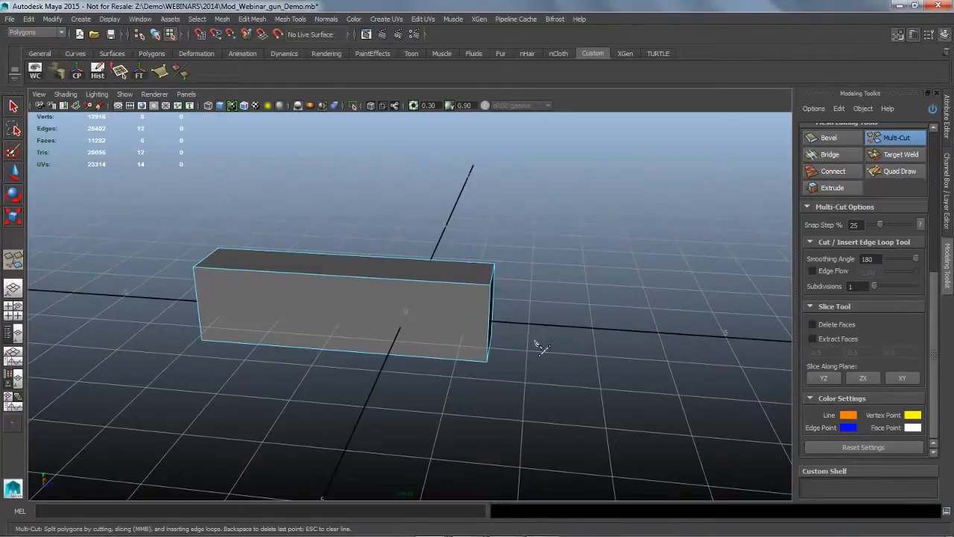
# - Plot a cut on the box's front face from the upper end corner through three interior points to the lower end corner
pyautogui.keyDown('alt'); pyautogui.moveTo(542, 348); pyautogui.dragTo(558, 332); pyautogui.keyUp('alt')
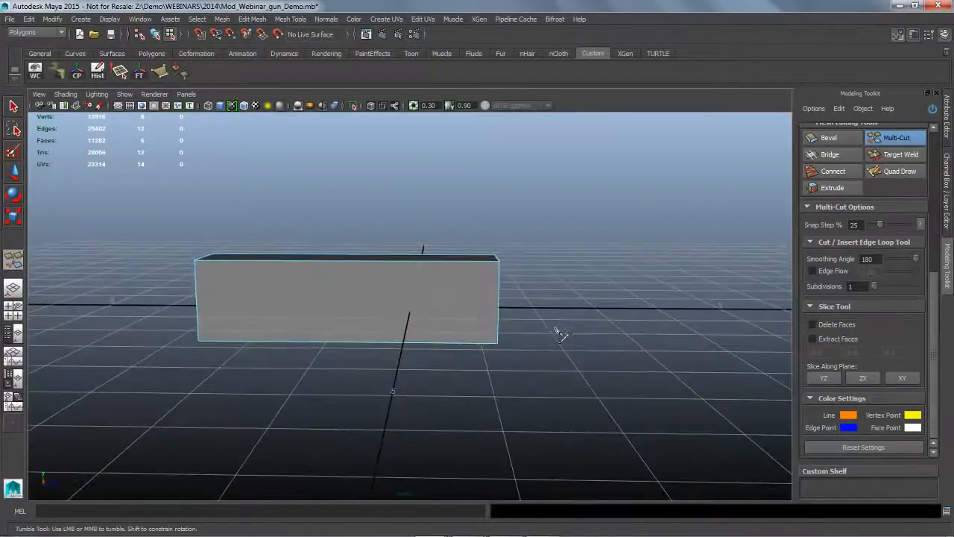
pyautogui.keyDown('alt'); pyautogui.moveTo(501, 272); pyautogui.dragTo(503, 277); pyautogui.keyUp('alt')
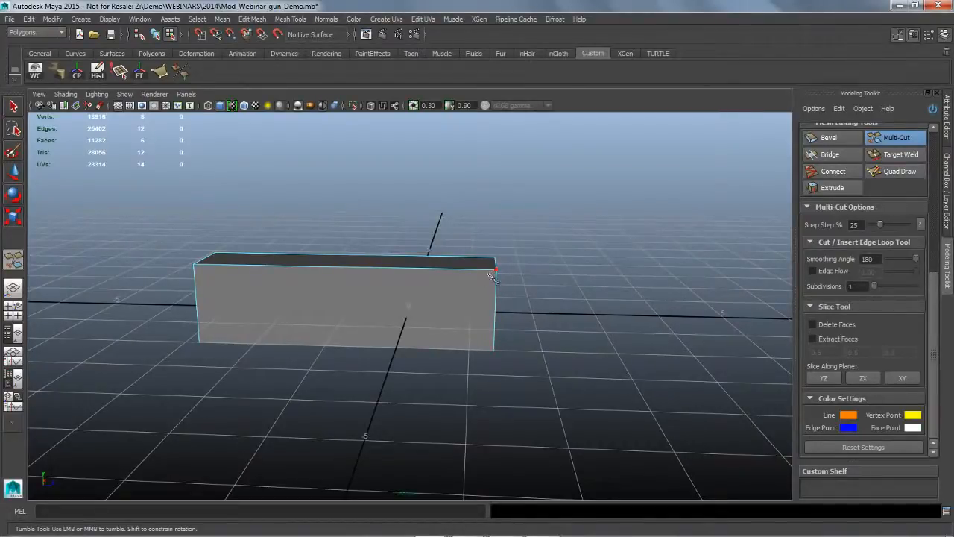
pyautogui.click(496, 269)
pyautogui.click(496, 270)
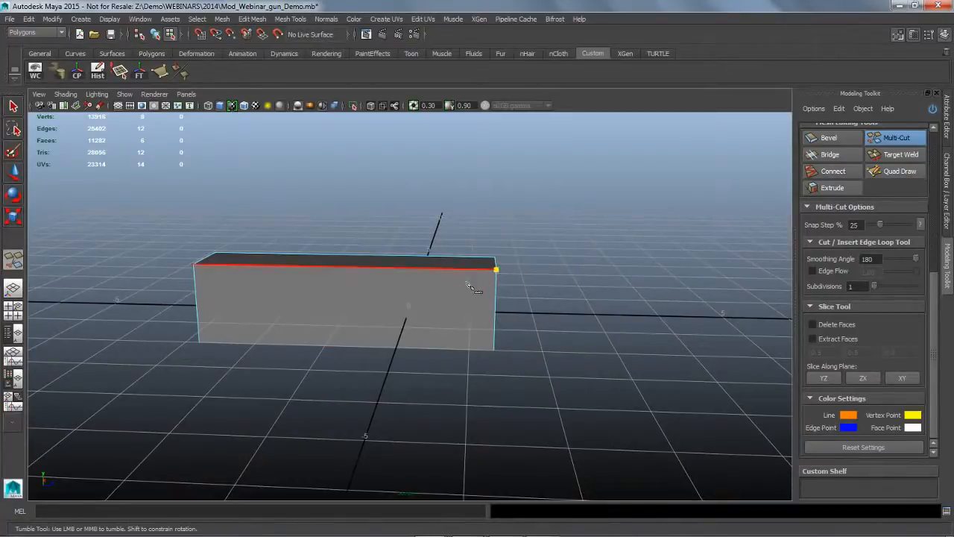
pyautogui.click(443, 323)
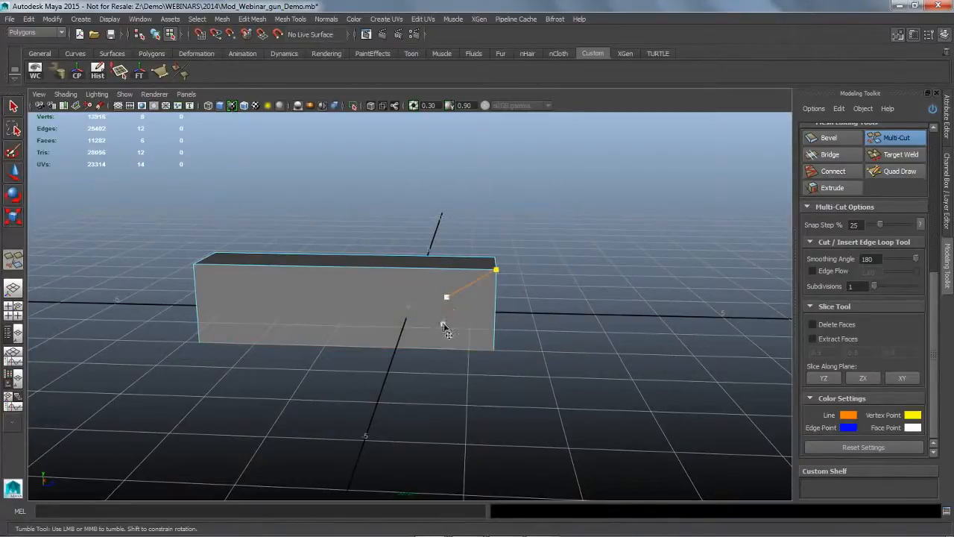
pyautogui.click(469, 323)
pyautogui.click(493, 349)
# - Reposition the three interior cut points into a squarer notch outline and apply the cut
pyautogui.keyDown('alt'); pyautogui.moveTo(600, 359); pyautogui.dragTo(613, 379); pyautogui.keyUp('alt')
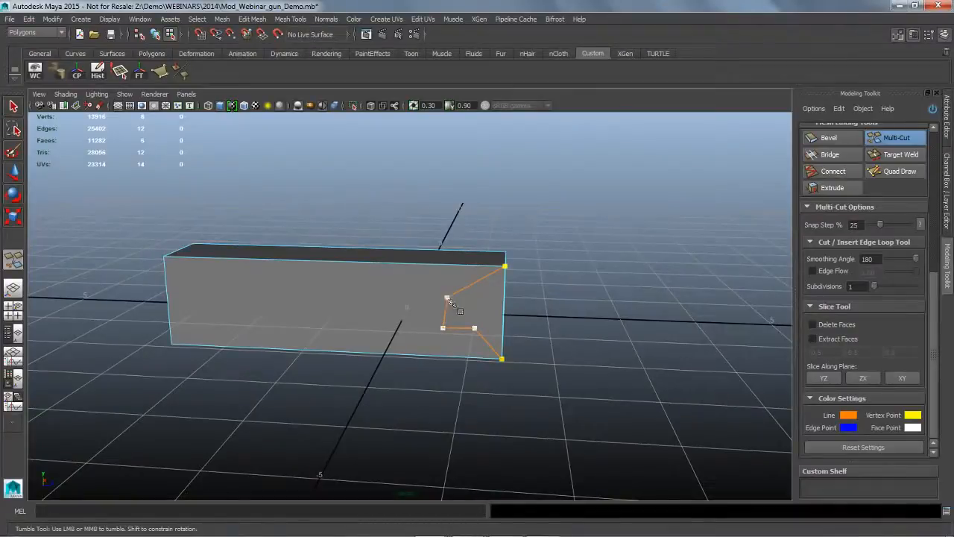
pyautogui.moveTo(449, 298); pyautogui.dragTo(440, 284)
pyautogui.moveTo(446, 328); pyautogui.dragTo(436, 328)
pyautogui.moveTo(480, 314); pyautogui.dragTo(480, 323)
pyautogui.moveTo(438, 286); pyautogui.dragTo(441, 285)
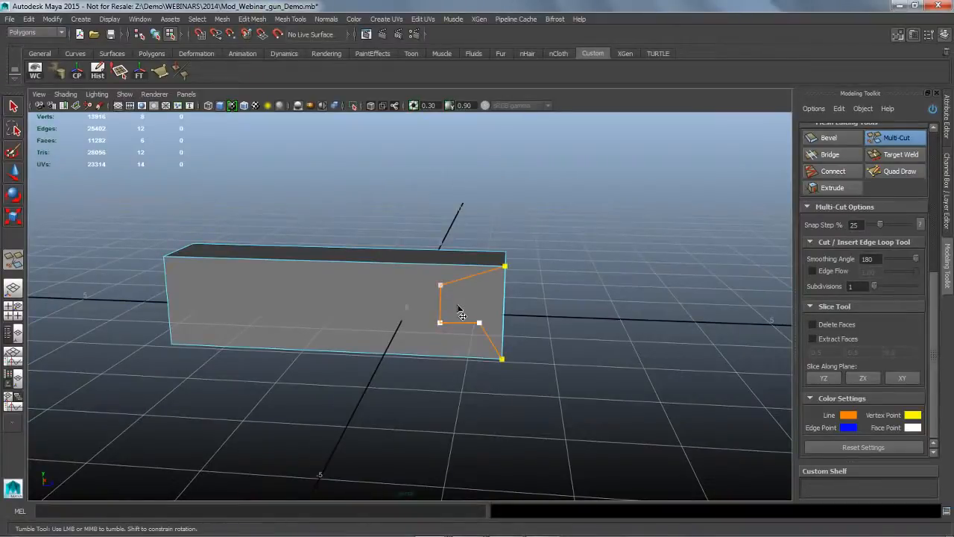
pyautogui.press('Return')
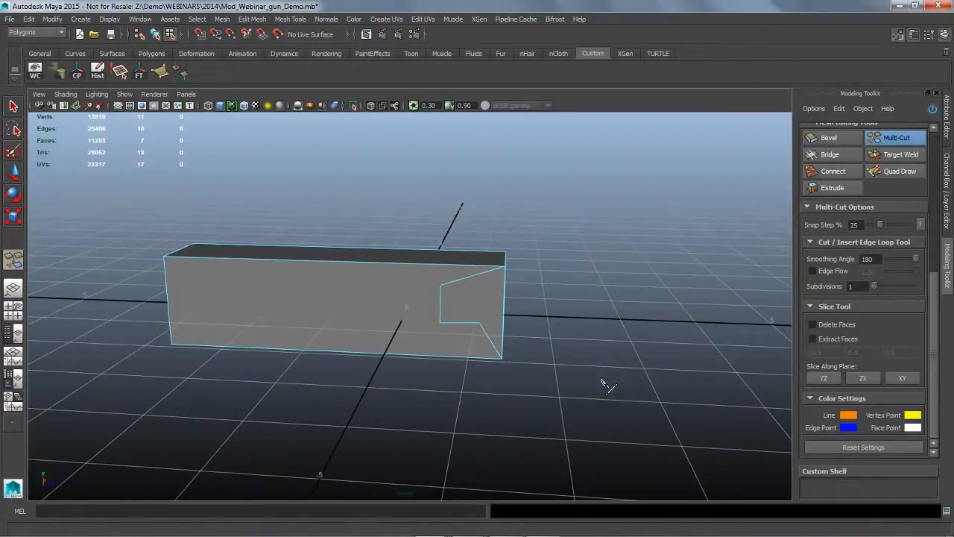
# - Undo the notch cut and try a diagonal cut from the end edge's midpoint to the front face's bottom edge
pyautogui.keyDown('alt'); pyautogui.moveTo(604, 385); pyautogui.dragTo(564, 356); pyautogui.keyUp('alt')
pyautogui.hotkey('ctrl', 'z')
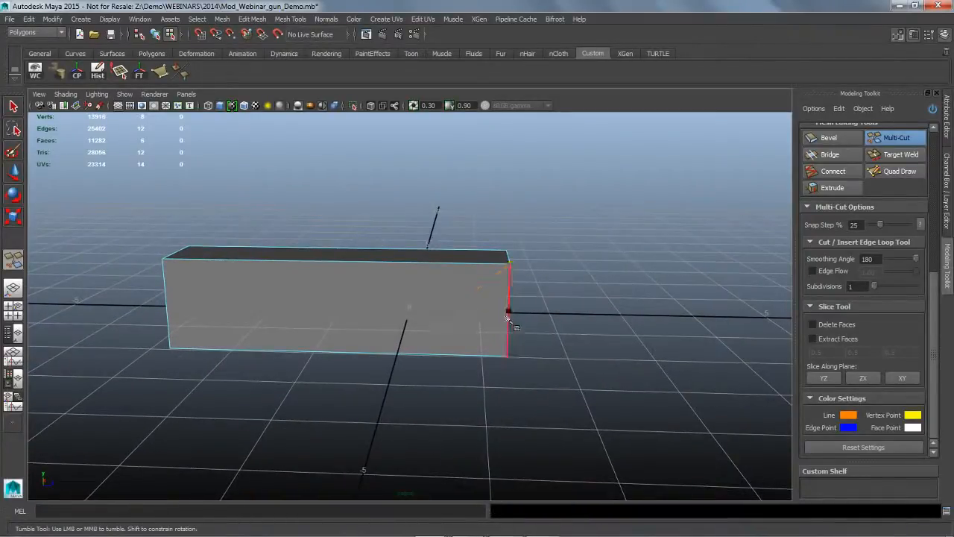
pyautogui.click(508, 311)
pyautogui.click(421, 353)
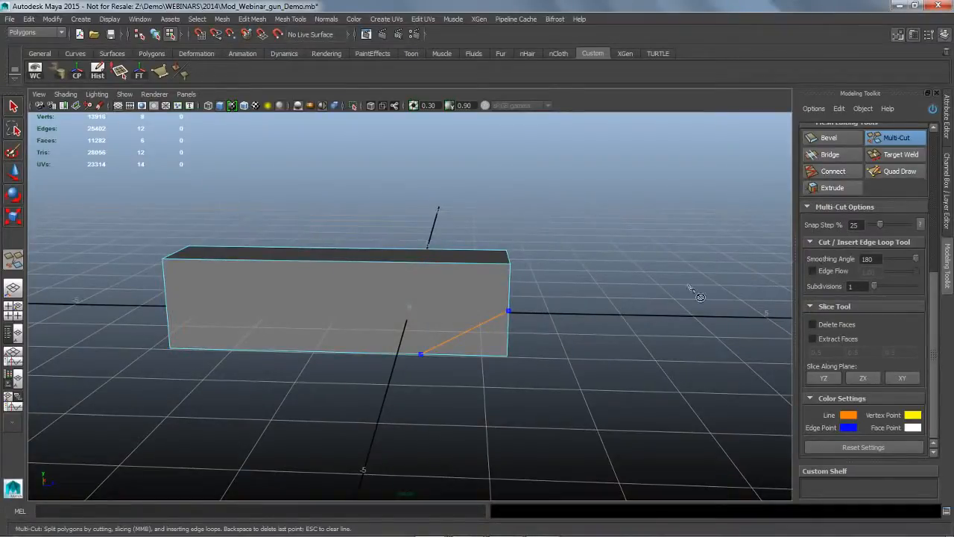
pyautogui.keyDown('alt'); pyautogui.moveTo(586, 296); pyautogui.dragTo(549, 335); pyautogui.keyUp('alt')
pyautogui.hotkey('ctrl', 'z')
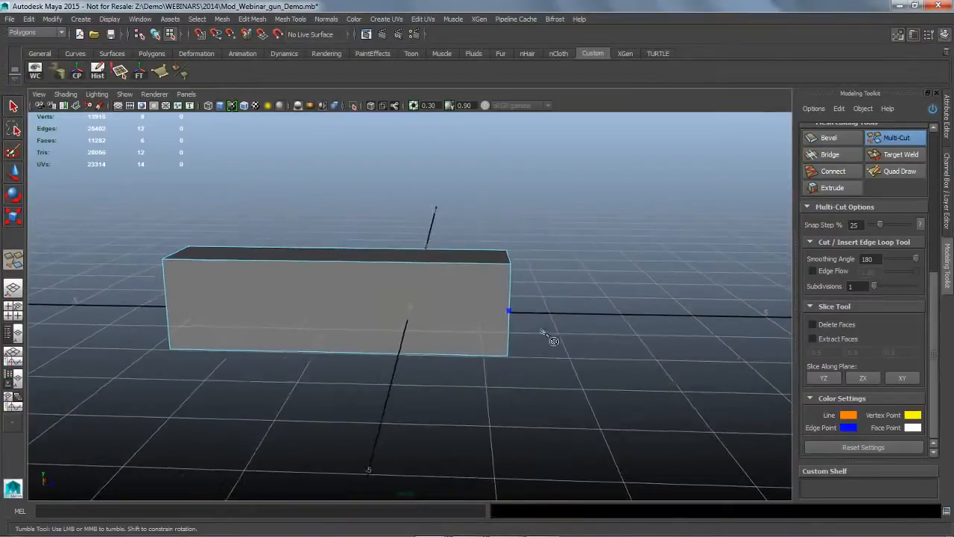
# - Try a cut path looping through several interior points of the front face, and undo those points
pyautogui.click(441, 304)
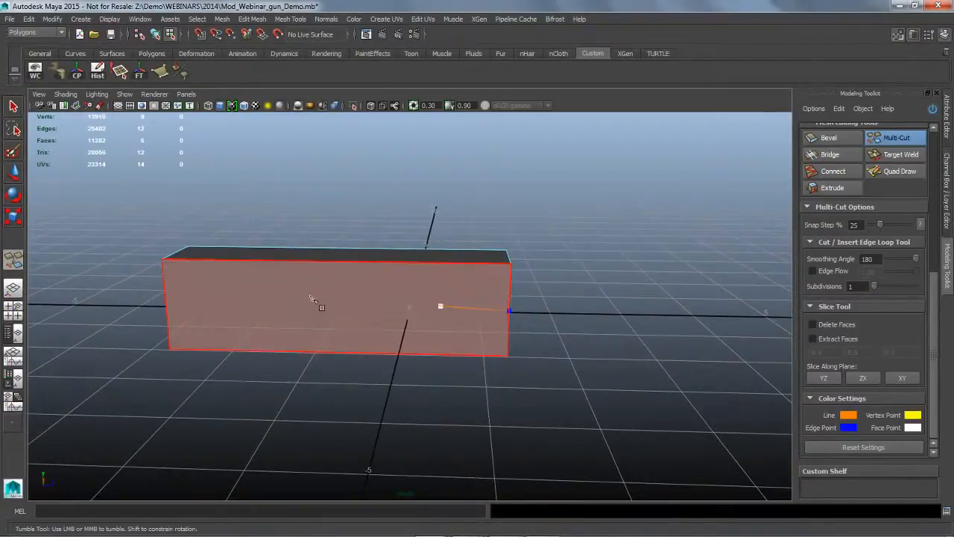
pyautogui.click(309, 292)
pyautogui.click(312, 316)
pyautogui.click(382, 332)
pyautogui.click(445, 339)
pyautogui.hotkey('ctrl', 'z')
pyautogui.keyDown('alt'); pyautogui.moveTo(463, 336); pyautogui.dragTo(470, 339); pyautogui.keyUp('alt')
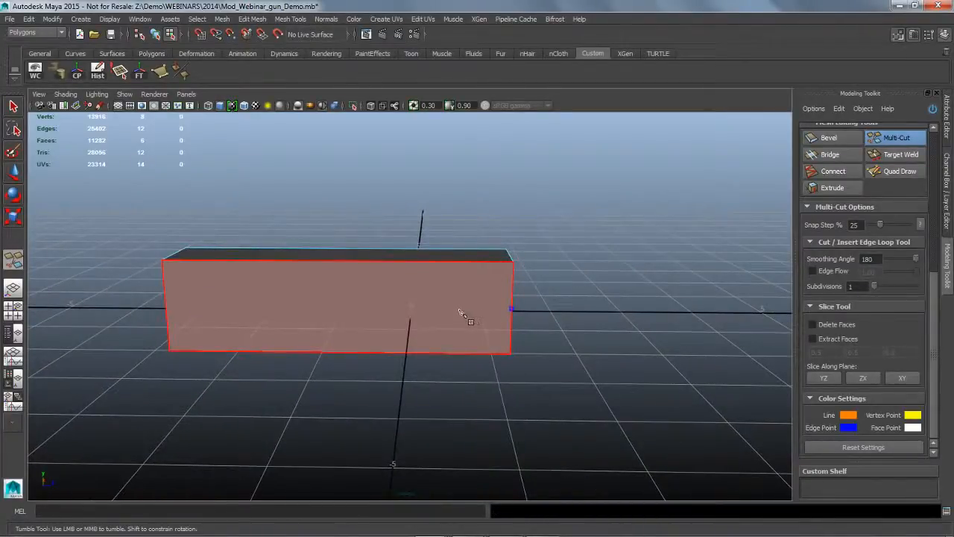
# - Plot a zigzag cut through four interior points of the front face back to its end edge, apply it and undo it
pyautogui.click(456, 284)
pyautogui.click(392, 299)
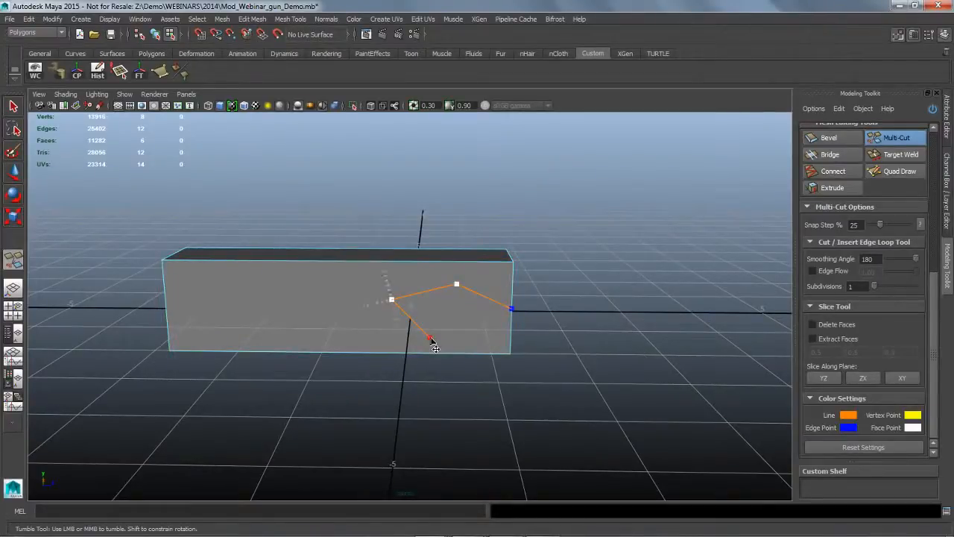
pyautogui.click(431, 338)
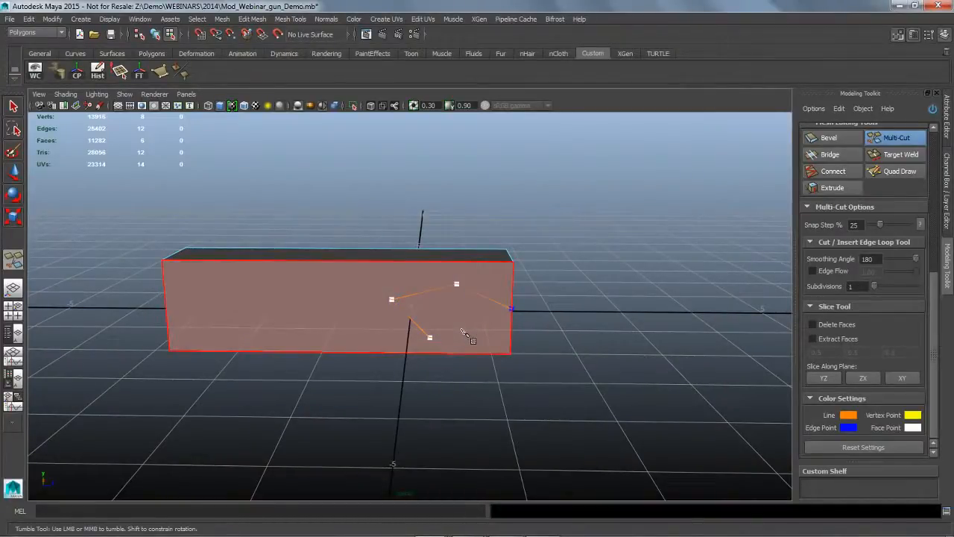
pyautogui.press('shift')
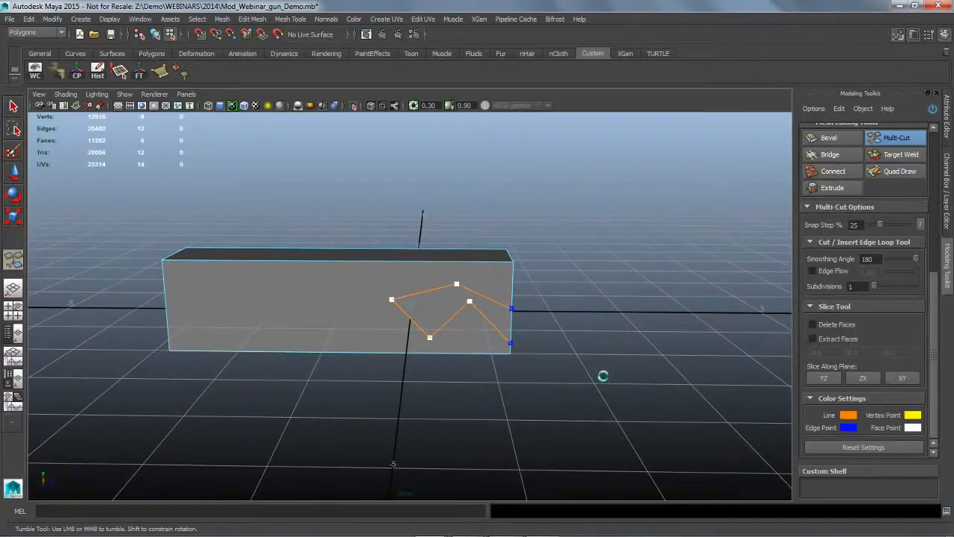
pyautogui.press('Return')
pyautogui.hotkey('ctrl', 'z')
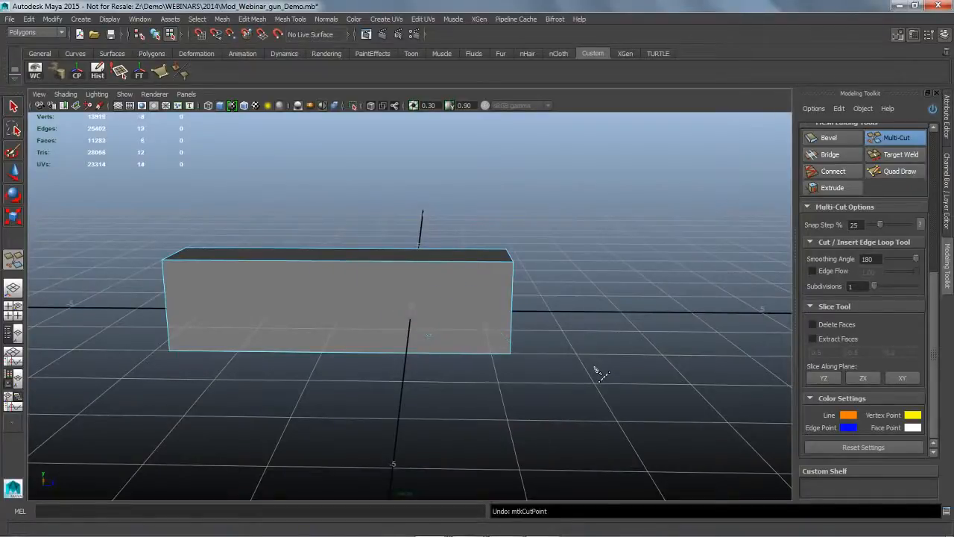
pyautogui.keyDown('alt'); pyautogui.moveTo(595, 367); pyautogui.dragTo(594, 365); pyautogui.keyUp('alt')
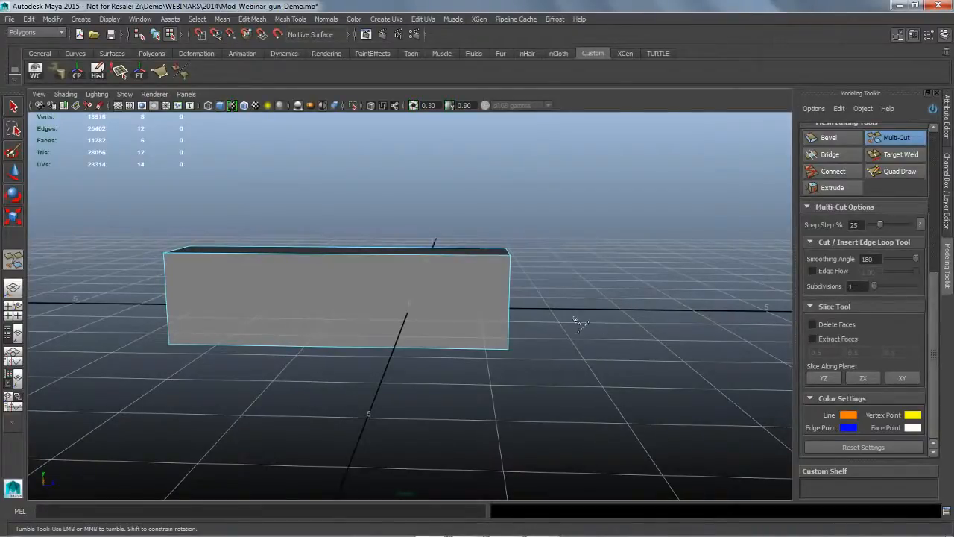
pyautogui.click(507, 349)
pyautogui.press('Escape')
pyautogui.keyDown('alt'); pyautogui.moveTo(553, 318); pyautogui.dragTo(553, 325); pyautogui.keyUp('alt')
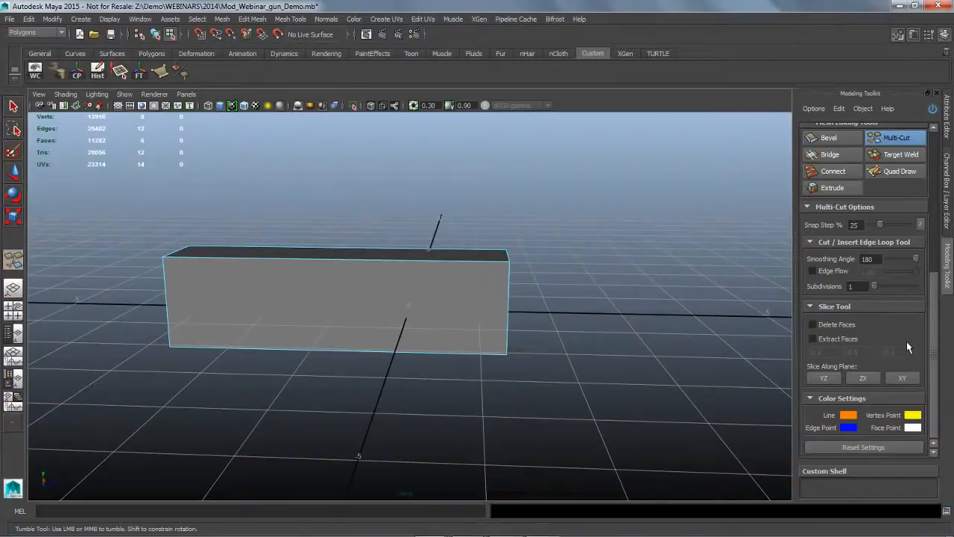
# - Try slicing the box diagonally across its upper end corner with Delete Faces off, and undo the slices
pyautogui.keyDown('alt'); pyautogui.moveTo(611, 335); pyautogui.dragTo(586, 315); pyautogui.keyUp('alt')
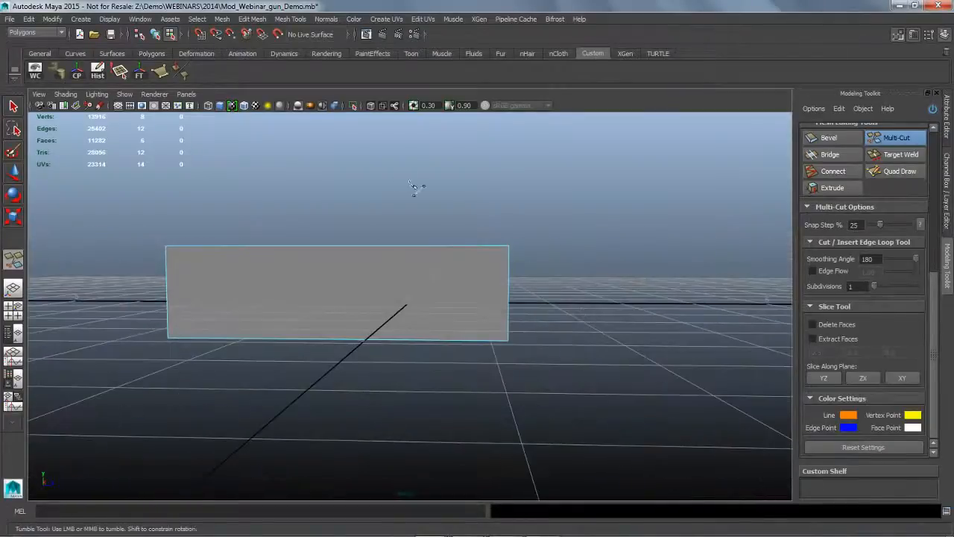
pyautogui.moveTo(353, 173); pyautogui.dragTo(611, 386)
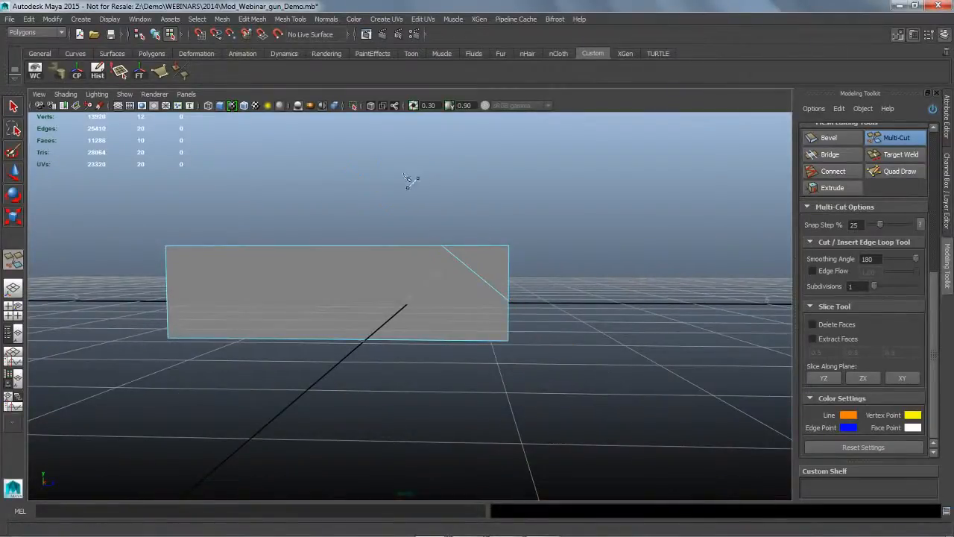
pyautogui.moveTo(396, 176); pyautogui.dragTo(616, 357)
pyautogui.hotkey('ctrl', 'z')
pyautogui.hotkey('ctrl', 'z')
pyautogui.hotkey('ctrl', 'z')
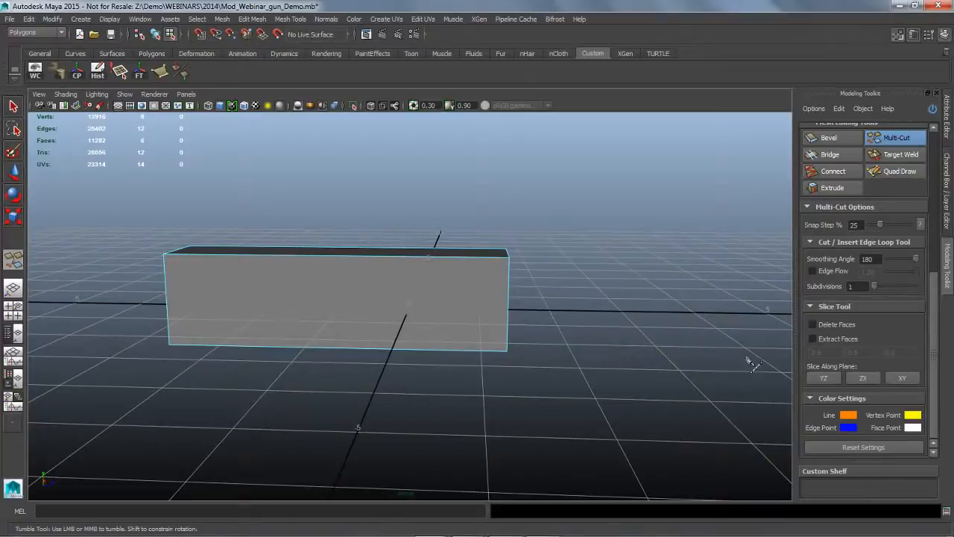
# - Turn on Delete Faces and slice diagonally across the box's upper end corner to cut it away
pyautogui.click(819, 328)
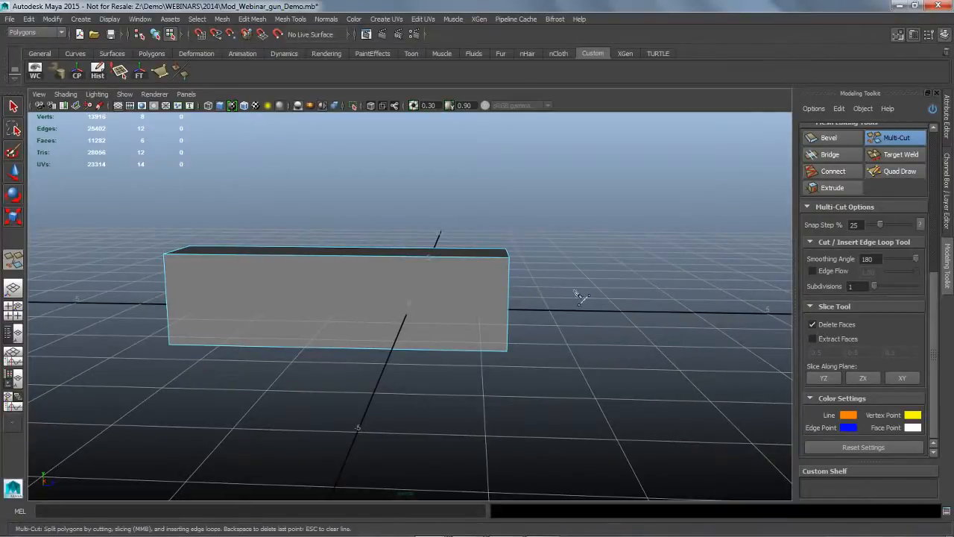
pyautogui.keyDown('alt'); pyautogui.moveTo(586, 300); pyautogui.dragTo(586, 296); pyautogui.keyUp('alt')
pyautogui.moveTo(378, 187); pyautogui.dragTo(578, 360)
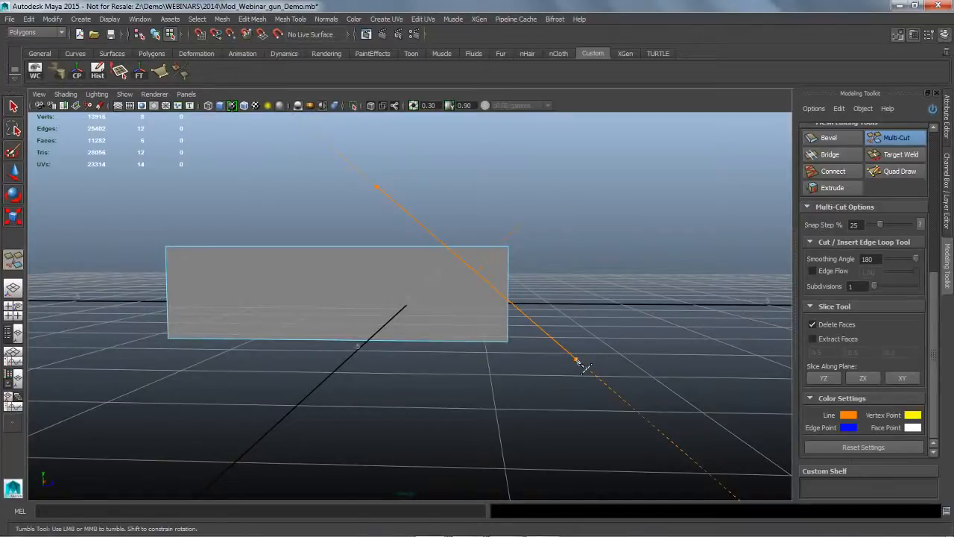
pyautogui.moveTo(578, 362); pyautogui.dragTo(579, 362)
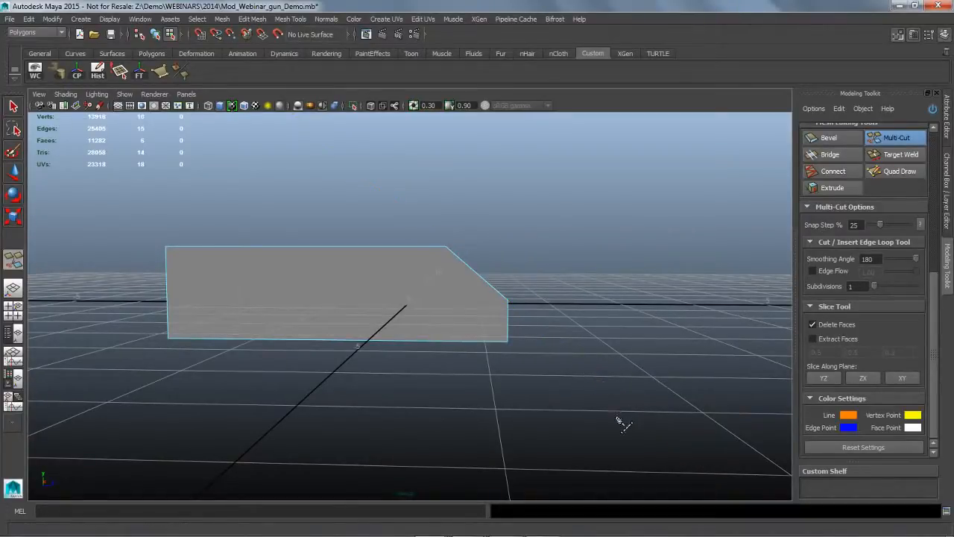
# - Slice off the end's lower portion at an angle, and cut away the opposite end's lower corner
pyautogui.keyDown('alt'); pyautogui.moveTo(603, 394); pyautogui.dragTo(646, 396); pyautogui.keyUp('alt')
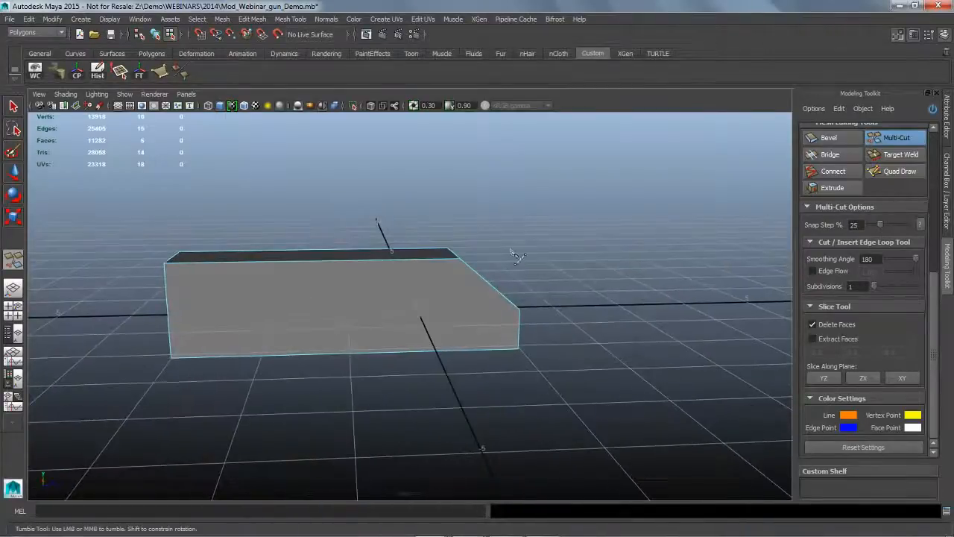
pyautogui.moveTo(503, 221); pyautogui.dragTo(392, 464)
pyautogui.keyDown('alt'); pyautogui.moveTo(521, 421); pyautogui.dragTo(224, 302); pyautogui.keyUp('alt')
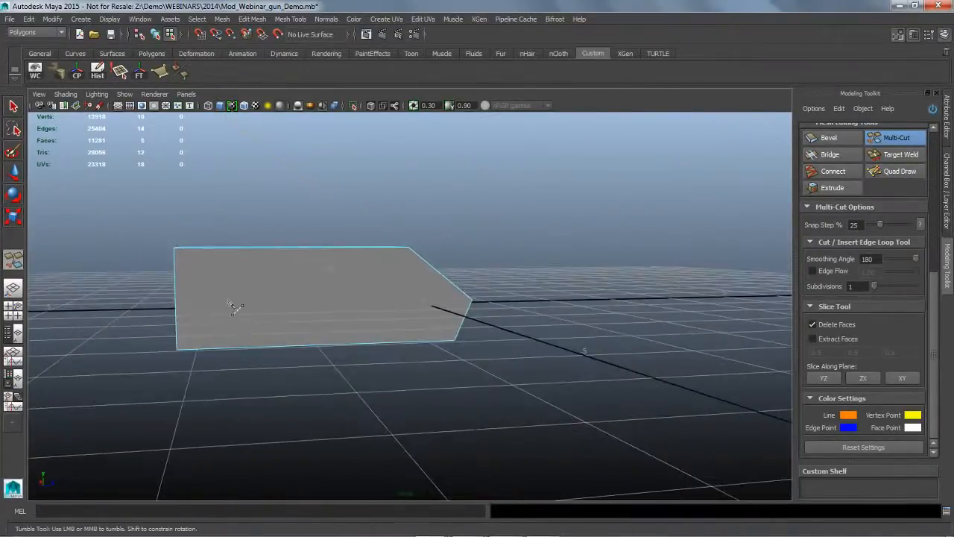
pyautogui.moveTo(253, 392); pyautogui.dragTo(193, 336)
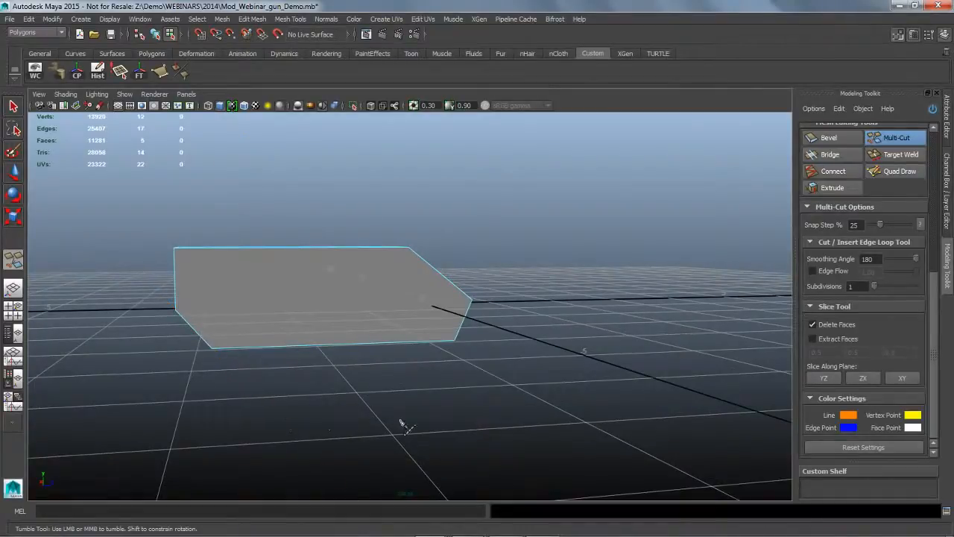
# - Undo the three Delete Faces slices on the box
pyautogui.keyDown('alt'); pyautogui.moveTo(402, 420); pyautogui.dragTo(390, 427); pyautogui.keyUp('alt')
pyautogui.hotkey('ctrl', 'z')
pyautogui.hotkey('ctrl', 'z')
pyautogui.hotkey('ctrl', 'z')
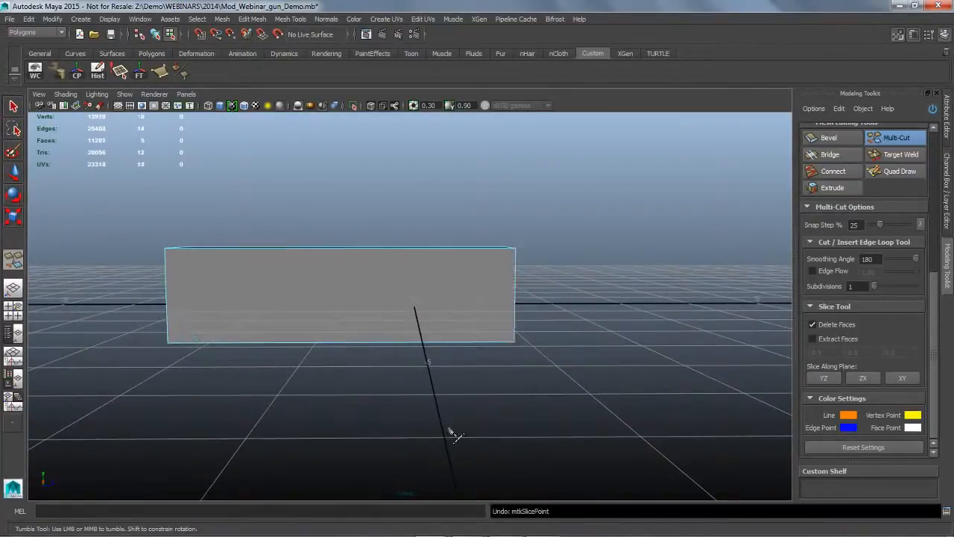
pyautogui.keyDown('alt'); pyautogui.moveTo(452, 436); pyautogui.dragTo(760, 347); pyautogui.keyUp('alt')
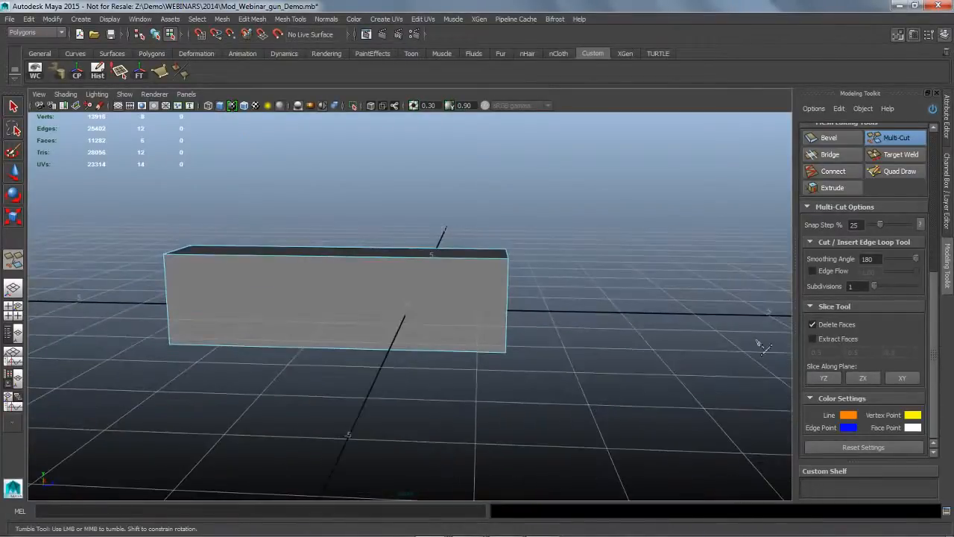
# - Turn on Extract Faces with 0.5 offsets, slice across the box's upper end corner and slice the extracted piece again
pyautogui.click(812, 339)
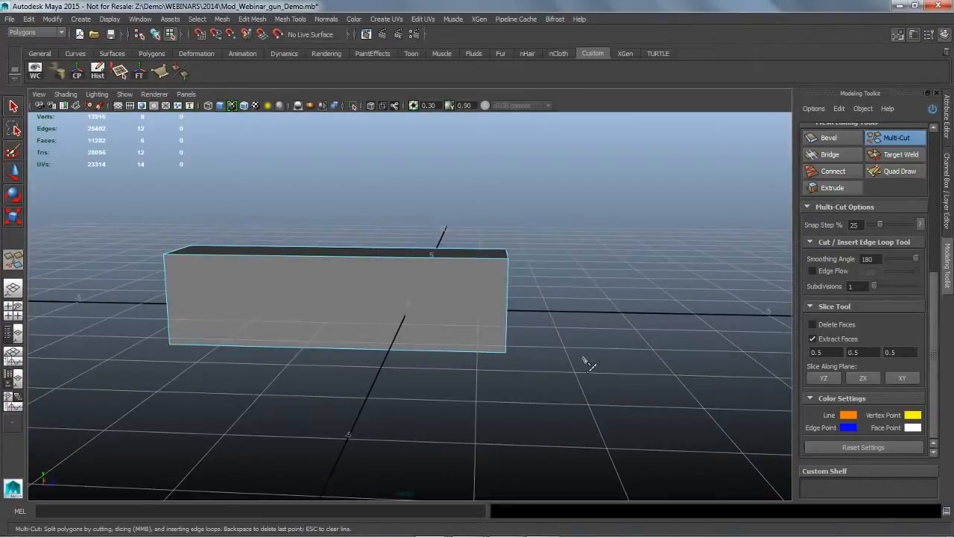
pyautogui.keyDown('alt'); pyautogui.moveTo(568, 308); pyautogui.dragTo(572, 305); pyautogui.keyUp('alt')
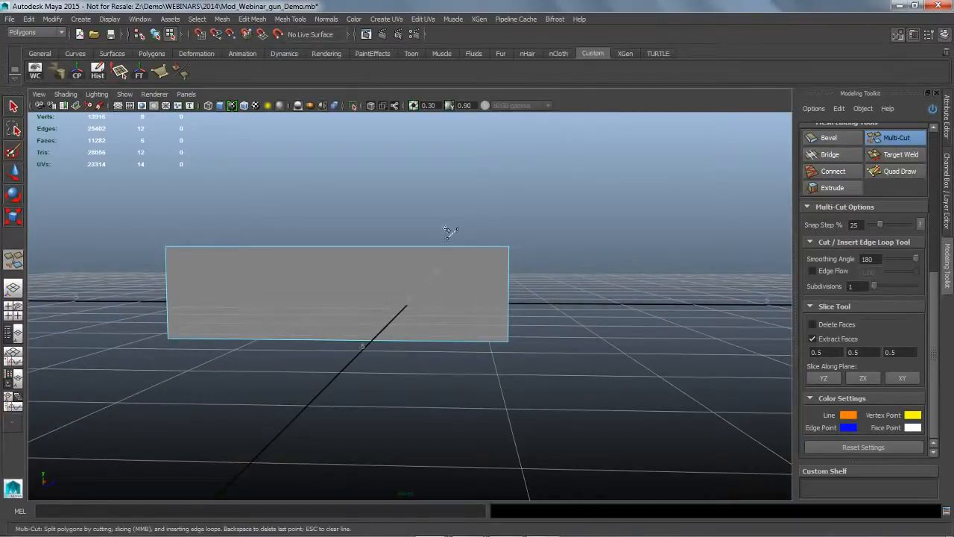
pyautogui.moveTo(384, 189); pyautogui.dragTo(581, 374)
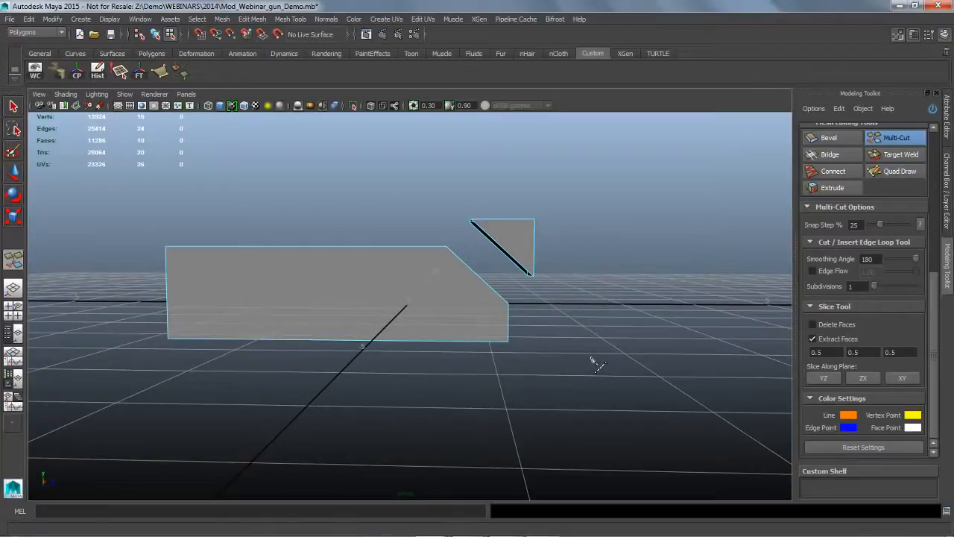
pyautogui.moveTo(477, 187); pyautogui.dragTo(551, 258)
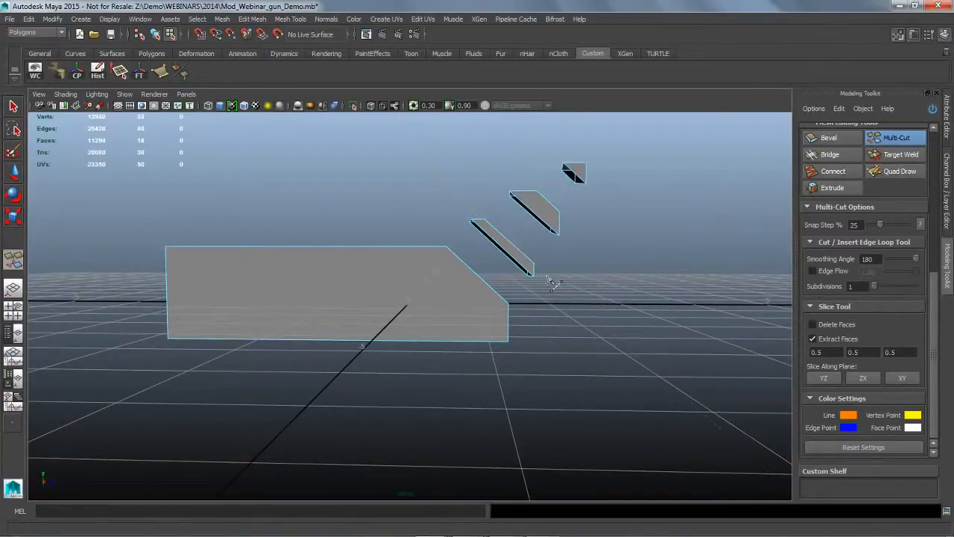
# - Undo the Extract Faces slices on the box
pyautogui.keyDown('alt'); pyautogui.moveTo(620, 286); pyautogui.dragTo(631, 332); pyautogui.keyUp('alt')
pyautogui.hotkey('ctrl', 'z')
pyautogui.hotkey('ctrl', 'z')
pyautogui.hotkey('ctrl', 'z')
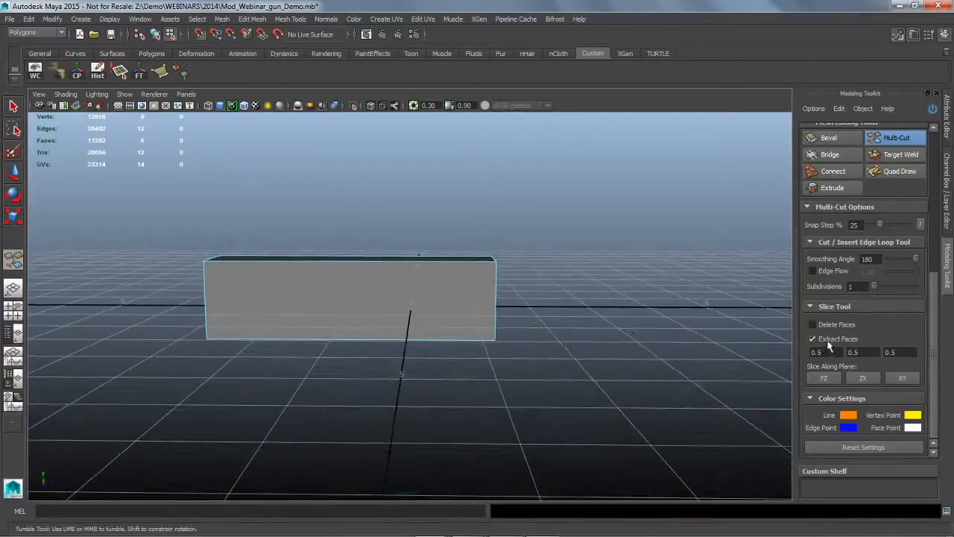
# - Turn off Extract Faces, slice the box along the YZ plane, and move the cut's manipulator up and back down
pyautogui.click(817, 344)
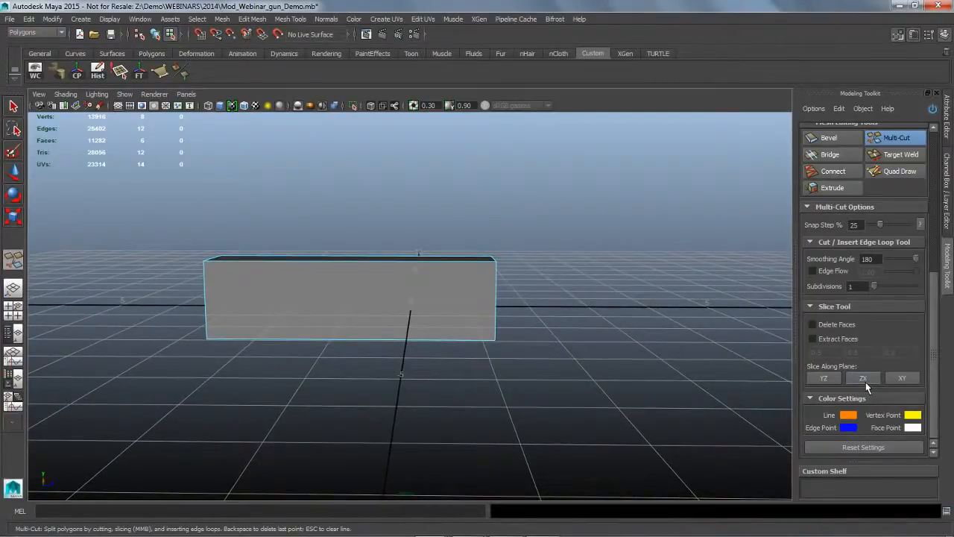
pyautogui.click(839, 380)
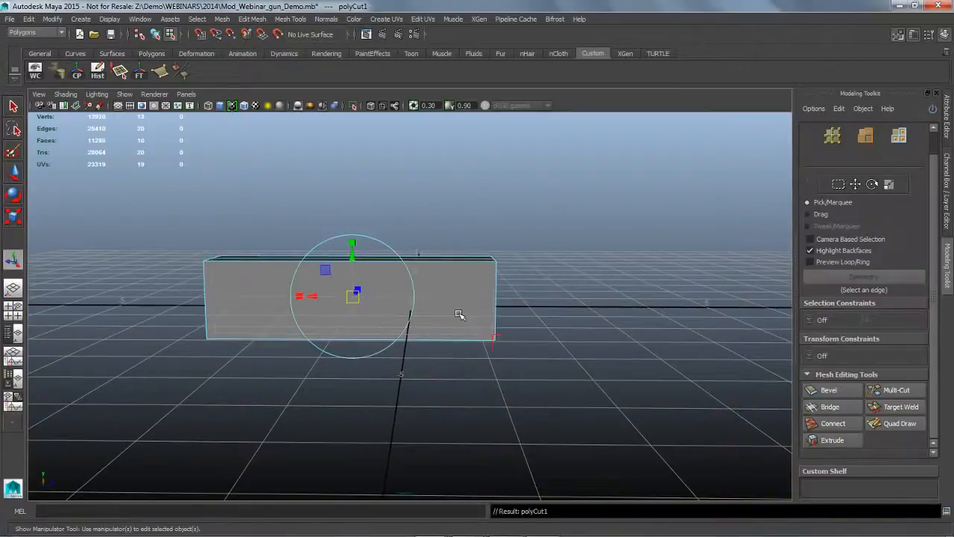
pyautogui.click(360, 258)
pyautogui.moveTo(360, 258); pyautogui.dragTo(361, 251)
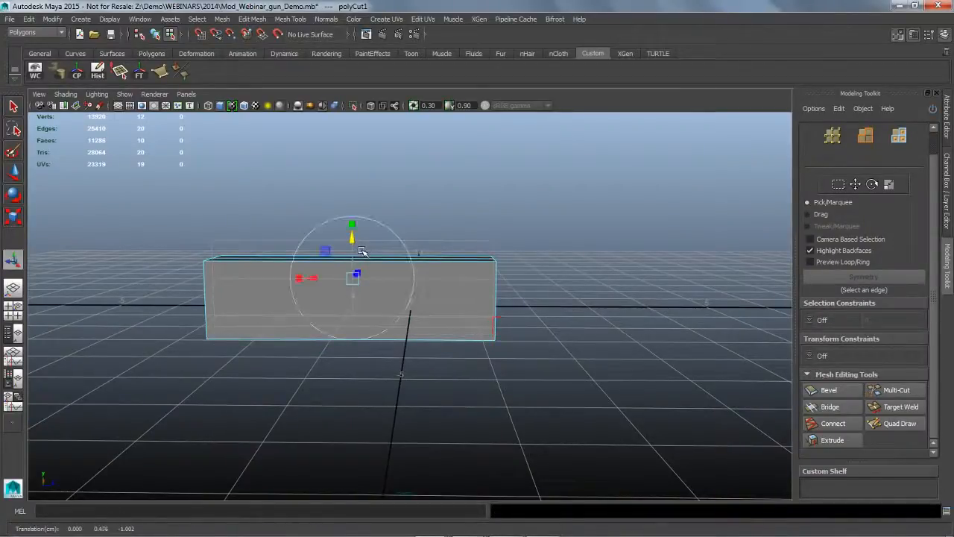
pyautogui.keyDown('alt'); pyautogui.moveTo(522, 363); pyautogui.dragTo(518, 366); pyautogui.keyUp('alt')
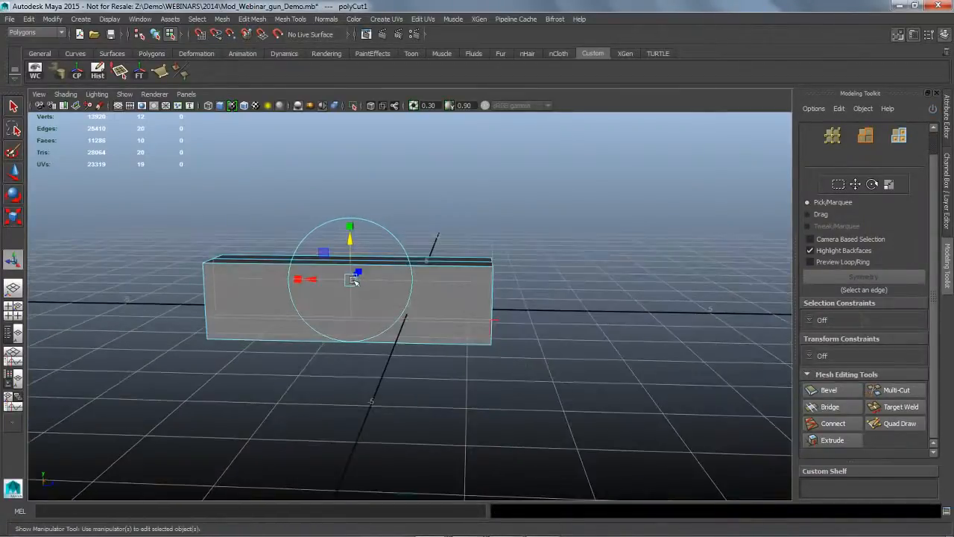
pyautogui.moveTo(363, 254); pyautogui.dragTo(356, 278)
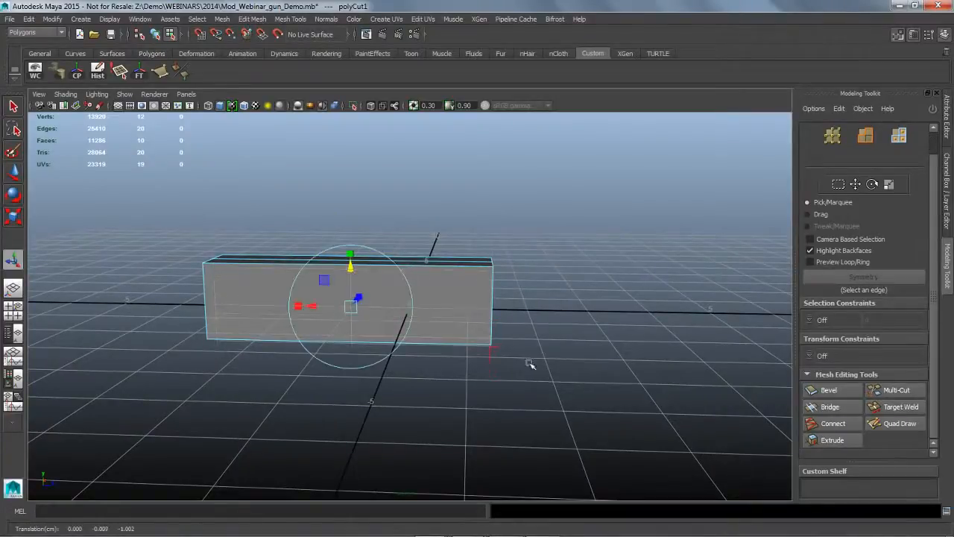
# - Shift the plane cut across the box's width to one side, then to the other at about 0.3 cm in X
pyautogui.keyDown('alt'); pyautogui.moveTo(528, 362); pyautogui.dragTo(477, 392); pyautogui.keyUp('alt')
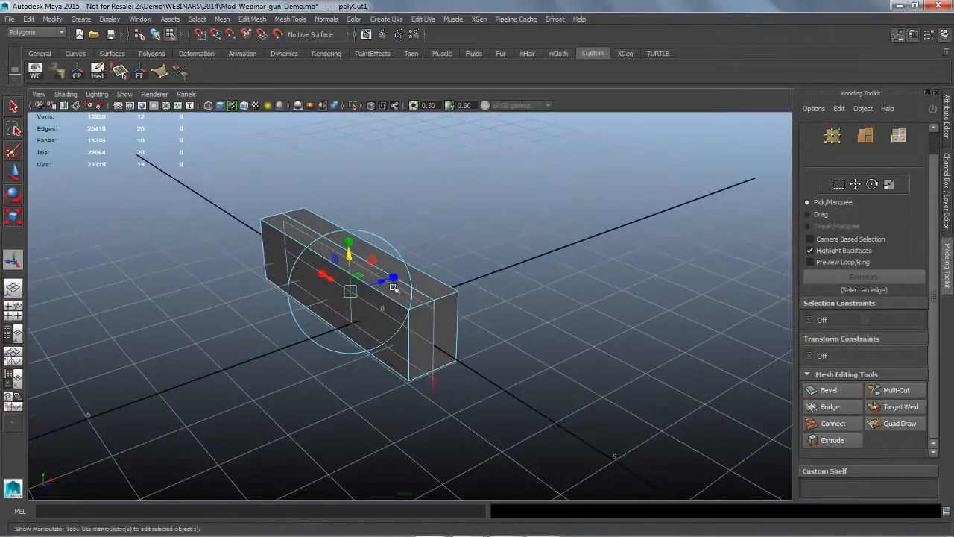
pyautogui.moveTo(396, 291)
pyautogui.mouseDown()
pyautogui.moveTo(407, 284)
pyautogui.moveTo(383, 291)
pyautogui.mouseUp()
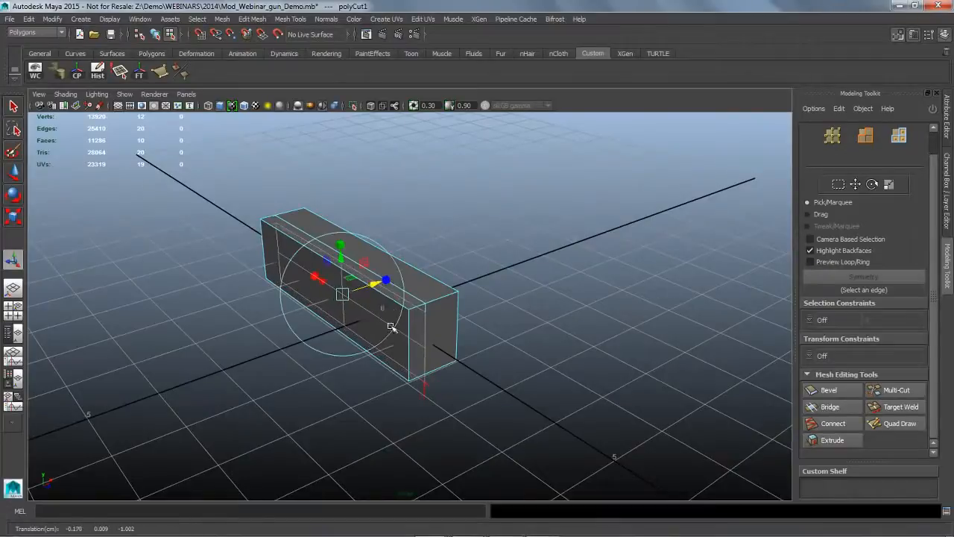
pyautogui.keyDown('alt'); pyautogui.moveTo(392, 327); pyautogui.dragTo(363, 337); pyautogui.keyUp('alt')
pyautogui.moveTo(380, 273); pyautogui.dragTo(408, 282)
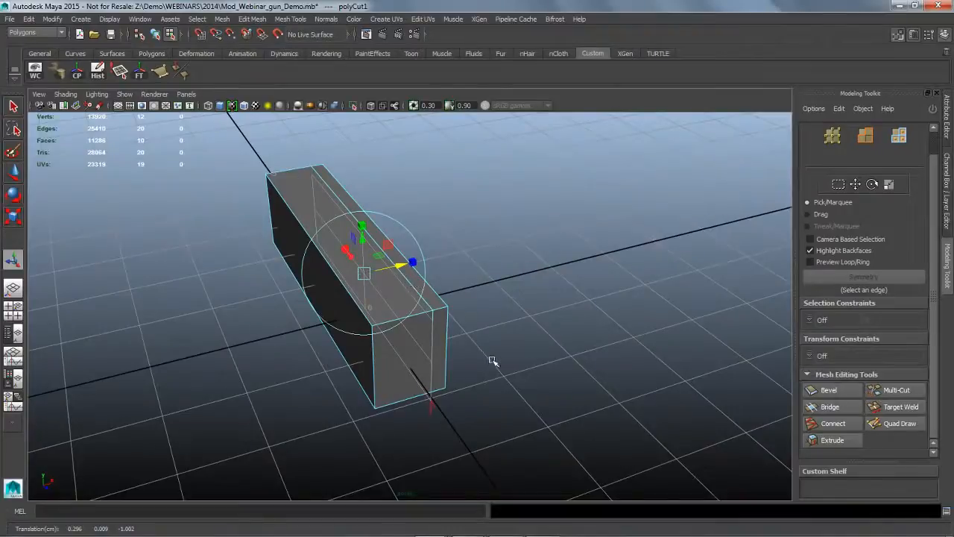
pyautogui.keyDown('alt'); pyautogui.moveTo(514, 360); pyautogui.dragTo(571, 366); pyautogui.keyUp('alt')
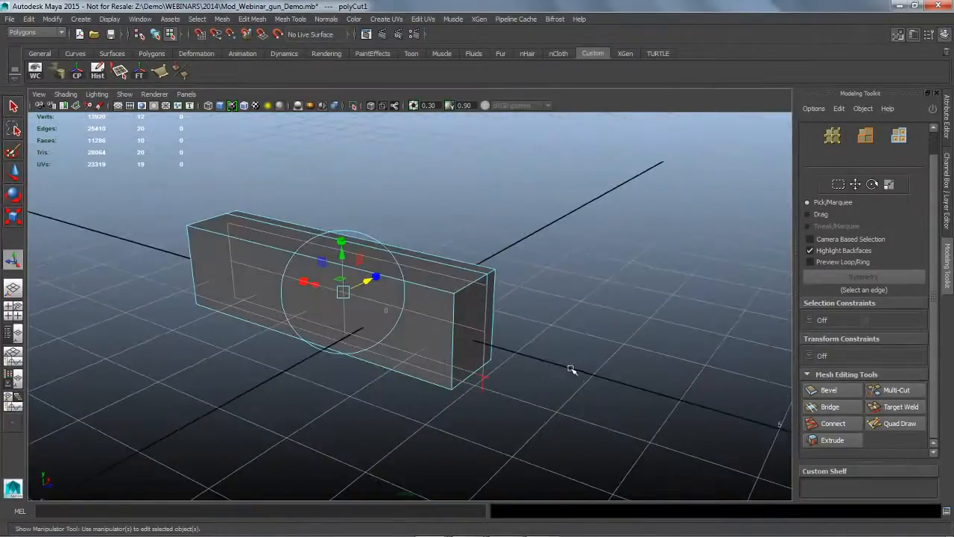
# - Leave the cut manipulator and undo the YZ plane slice and its moves
pyautogui.press('q')
pyautogui.keyDown('alt'); pyautogui.moveTo(350, 302); pyautogui.dragTo(360, 305); pyautogui.keyUp('alt')
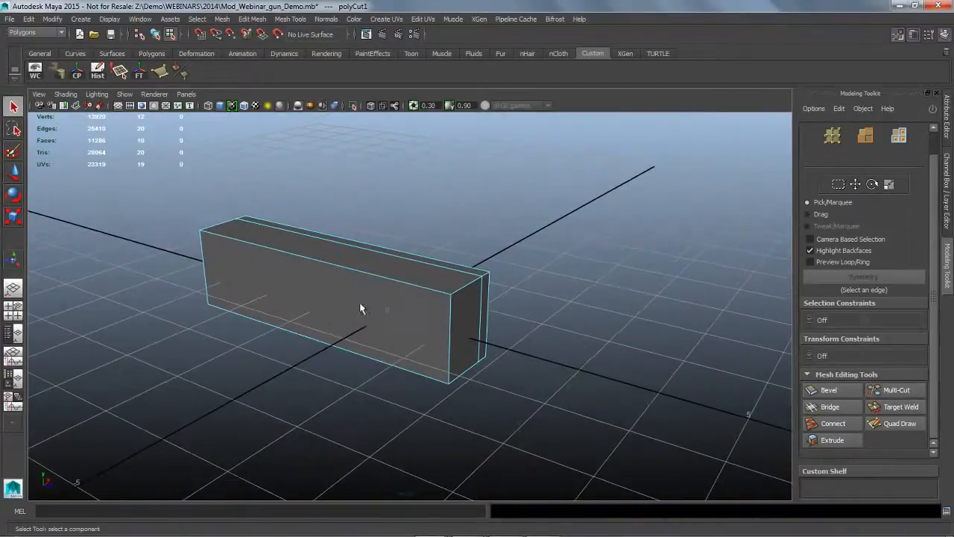
pyautogui.hotkey('ctrl', 'z')
pyautogui.hotkey('ctrl', 'z')
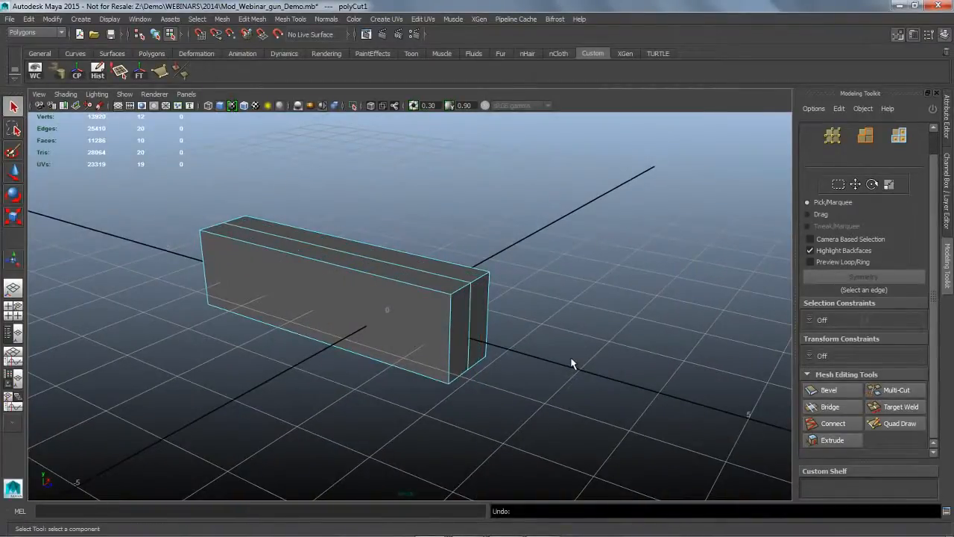
pyautogui.hotkey('ctrl', 'z')
pyautogui.keyDown('alt'); pyautogui.moveTo(562, 380); pyautogui.dragTo(572, 378); pyautogui.keyUp('alt')
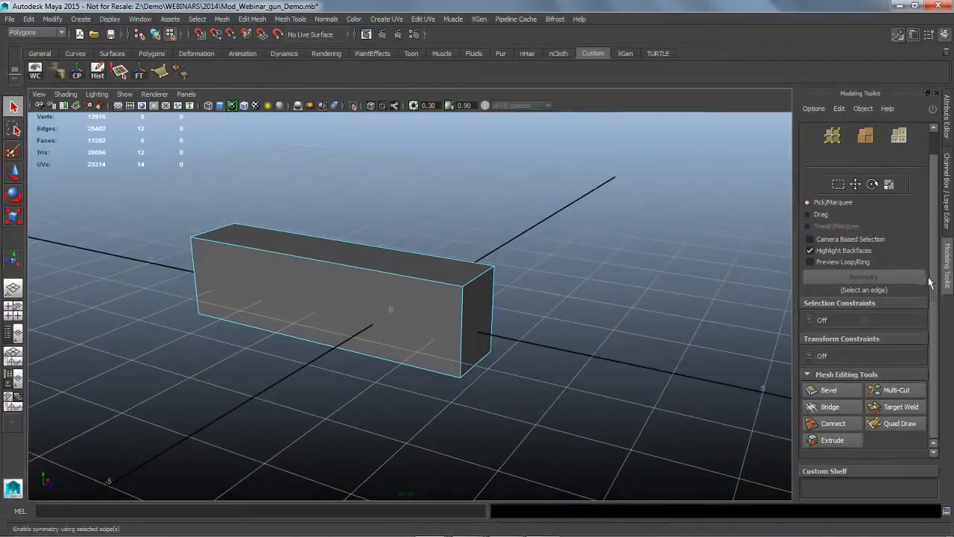
# - Reactivate Multi-Cut and insert one lengthwise edge loop around the box and three crosswise edge loops
pyautogui.click(895, 388)
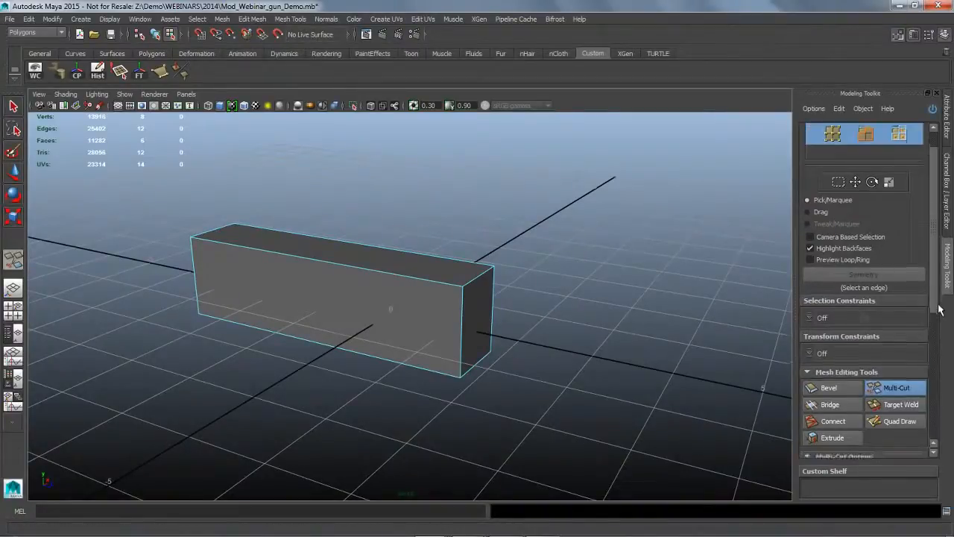
pyautogui.scroll(-5, 937, 309)
pyautogui.moveTo(521, 390)
pyautogui.keyDown('alt'); pyautogui.mouseDown()
pyautogui.moveTo(557, 383)
pyautogui.moveTo(519, 388)
pyautogui.mouseUp(); pyautogui.keyUp('alt')
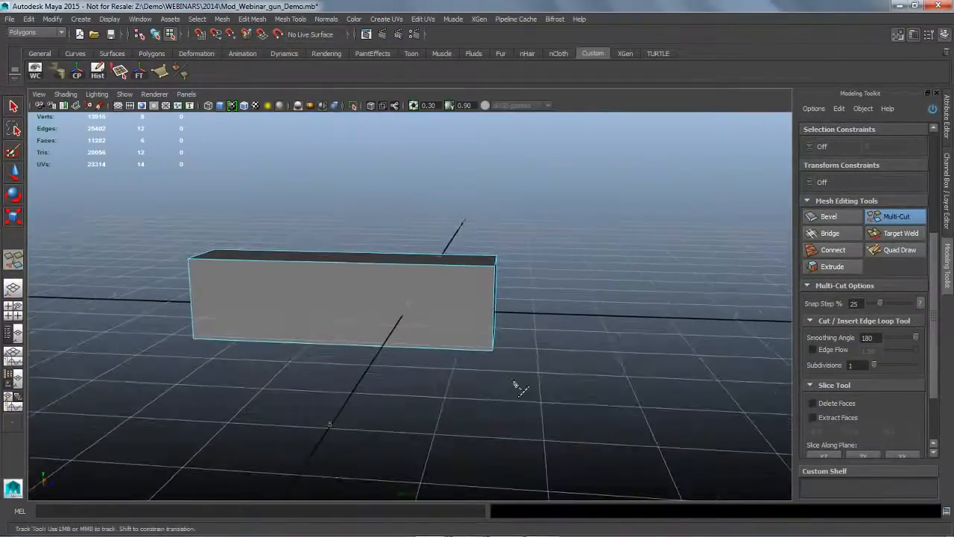
pyautogui.keyDown('alt'); pyautogui.moveTo(519, 388); pyautogui.dragTo(549, 391, button='middle'); pyautogui.keyUp('alt')
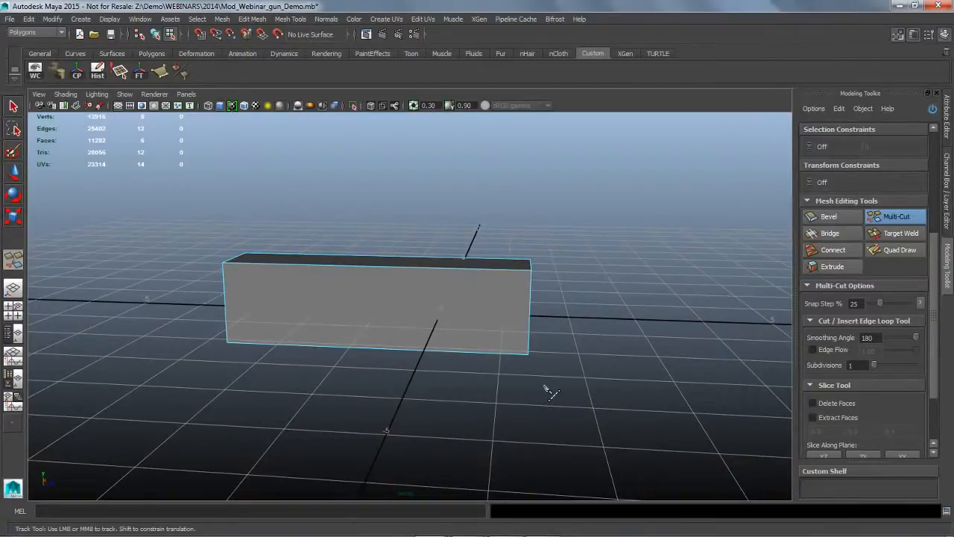
pyautogui.click(527, 353)
pyautogui.keyDown('ctrl'); pyautogui.click(252, 298); pyautogui.keyUp('ctrl')
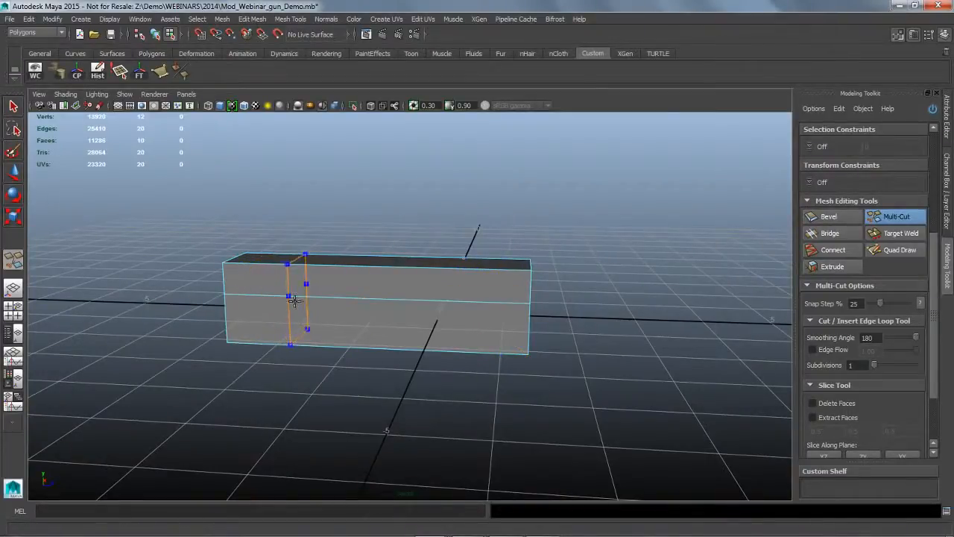
pyautogui.keyDown('ctrl'); pyautogui.click(290, 298); pyautogui.keyUp('ctrl')
pyautogui.keyDown('ctrl'); pyautogui.click(366, 302); pyautogui.keyUp('ctrl')
pyautogui.keyDown('ctrl'); pyautogui.click(451, 306); pyautogui.keyUp('ctrl')
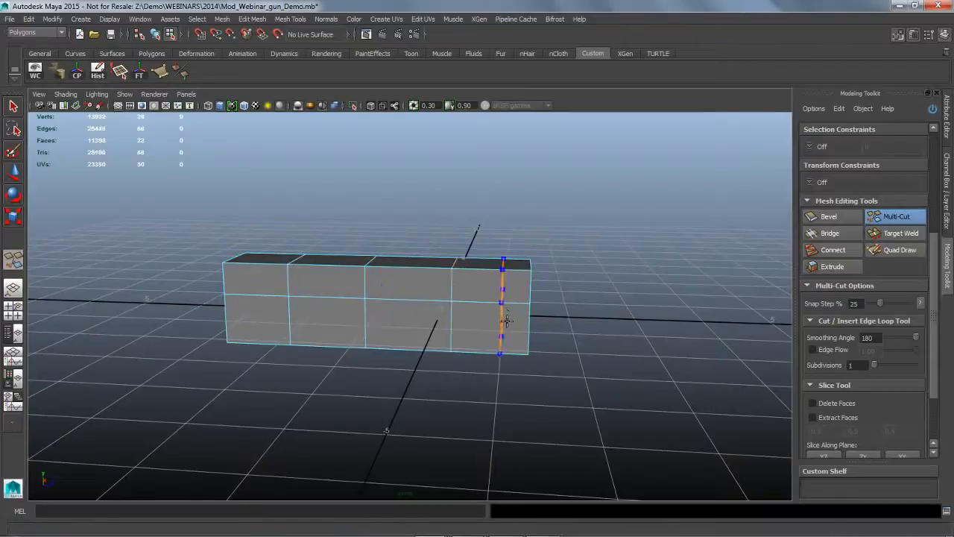
# - Insert five more crosswise edge loops between the existing loops and near both ends of the box
pyautogui.keyDown('ctrl'); pyautogui.click(502, 313); pyautogui.keyUp('ctrl')
pyautogui.keyDown('ctrl'); pyautogui.click(479, 316); pyautogui.keyUp('ctrl')
pyautogui.keyDown('ctrl'); pyautogui.click(415, 317); pyautogui.keyUp('ctrl')
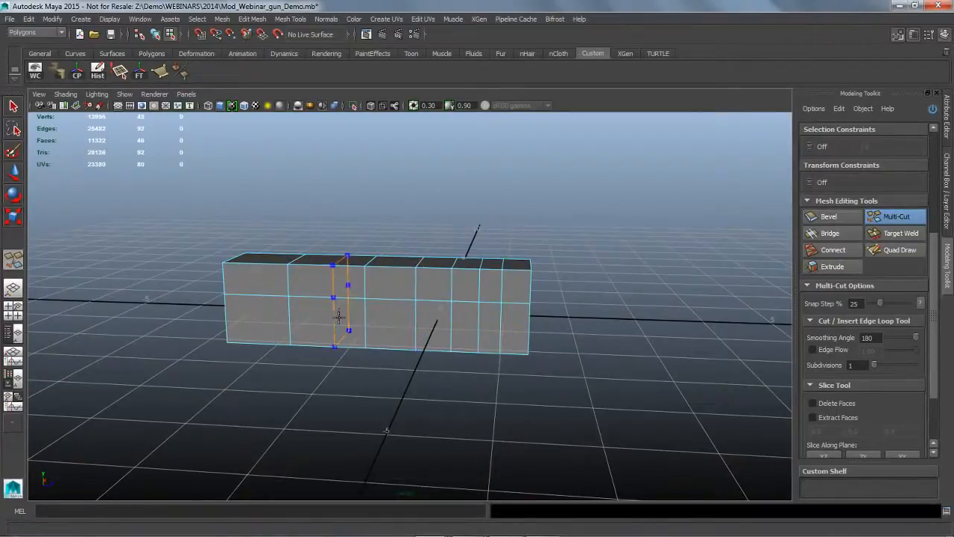
pyautogui.keyDown('ctrl'); pyautogui.click(338, 316); pyautogui.keyUp('ctrl')
pyautogui.keyDown('ctrl'); pyautogui.click(250, 309); pyautogui.keyUp('ctrl')
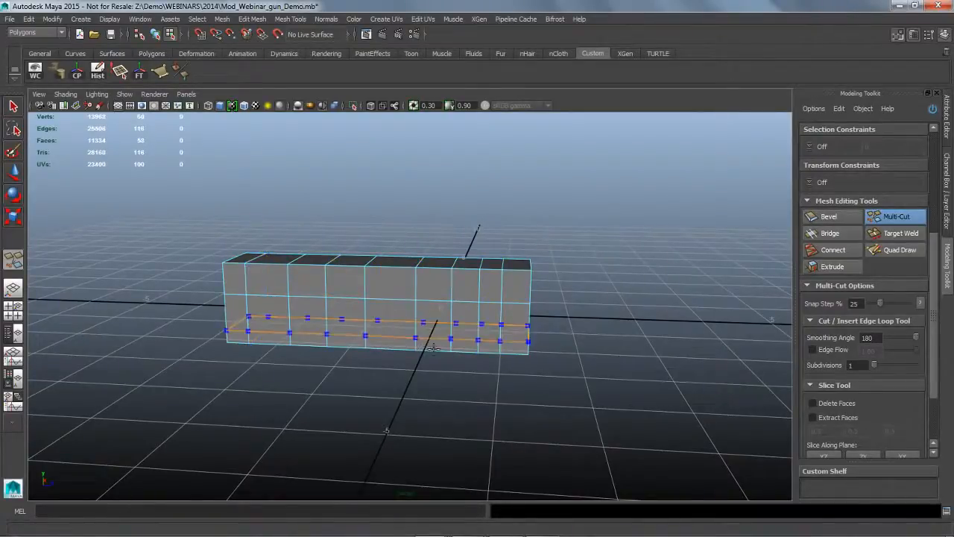
# - Undo all the inserted edge loops to restore the plain box
pyautogui.hotkey('ctrl', 'z')
pyautogui.hotkey('ctrl', 'z')
pyautogui.hotkey('ctrl', 'z')
pyautogui.hotkey('ctrl', 'z')
pyautogui.hotkey('ctrl', 'z')
pyautogui.hotkey('ctrl', 'z')
pyautogui.hotkey('ctrl', 'z')
pyautogui.hotkey('ctrl', 'z')
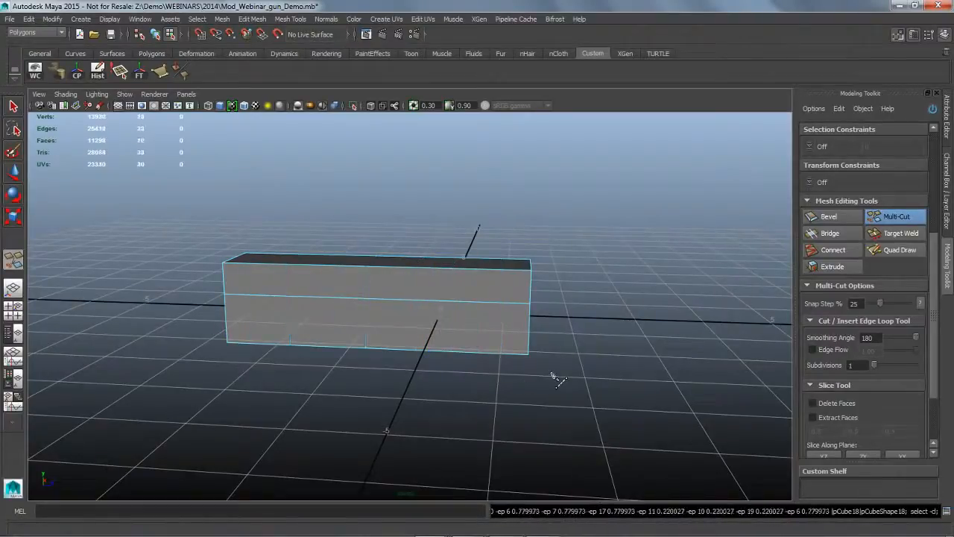
pyautogui.hotkey('ctrl', 'z')
pyautogui.keyDown('alt'); pyautogui.moveTo(553, 377); pyautogui.dragTo(566, 386); pyautogui.keyUp('alt')
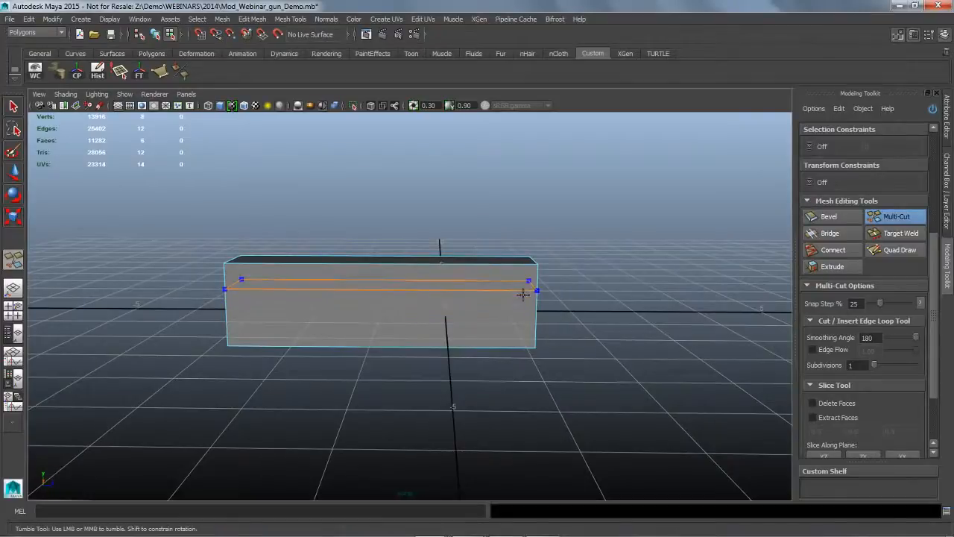
pyautogui.keyDown('alt'); pyautogui.moveTo(583, 340); pyautogui.dragTo(562, 334); pyautogui.keyUp('alt')
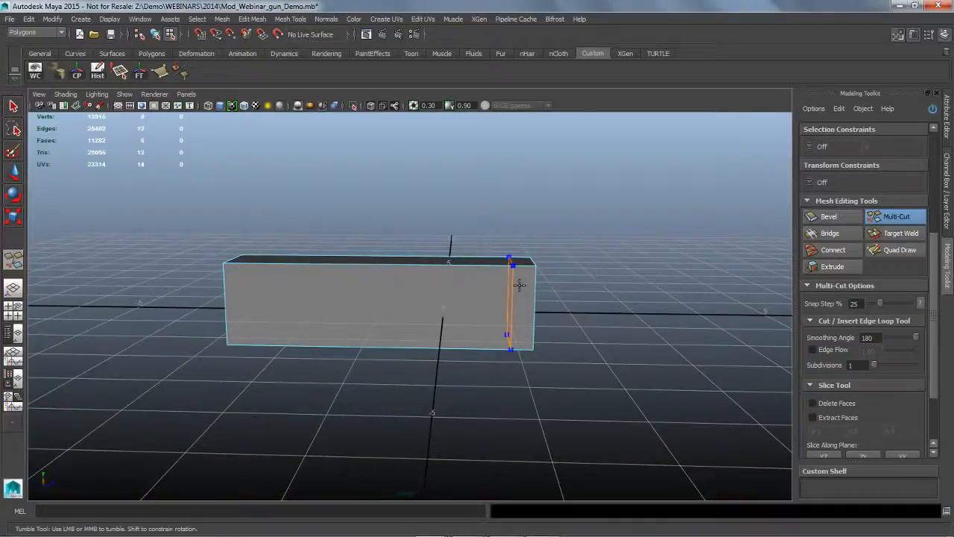
# - Insert four crosswise edge loops around the box, two near each end
pyautogui.keyDown('ctrl'); pyautogui.click(519, 284); pyautogui.keyUp('ctrl')
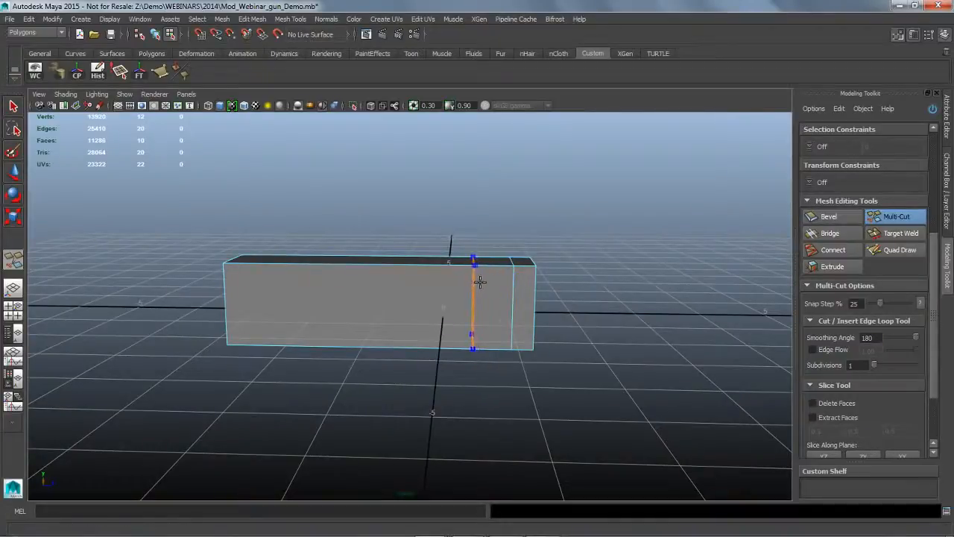
pyautogui.keyDown('ctrl'); pyautogui.click(479, 281); pyautogui.keyUp('ctrl')
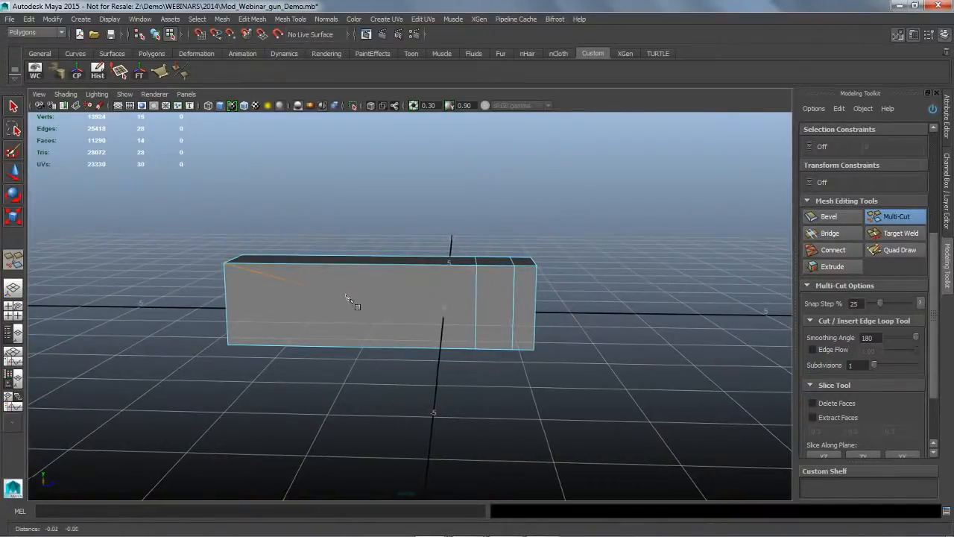
pyautogui.keyDown('alt'); pyautogui.moveTo(348, 298); pyautogui.dragTo(428, 305, button='middle'); pyautogui.keyUp('alt')
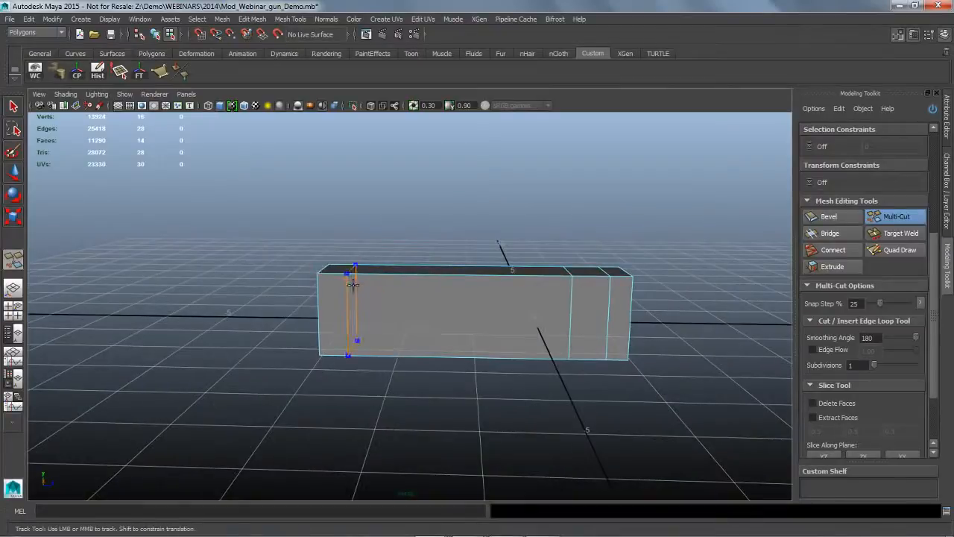
pyautogui.keyDown('ctrl'); pyautogui.click(354, 284); pyautogui.keyUp('ctrl')
pyautogui.keyDown('ctrl'); pyautogui.click(389, 288); pyautogui.keyUp('ctrl')
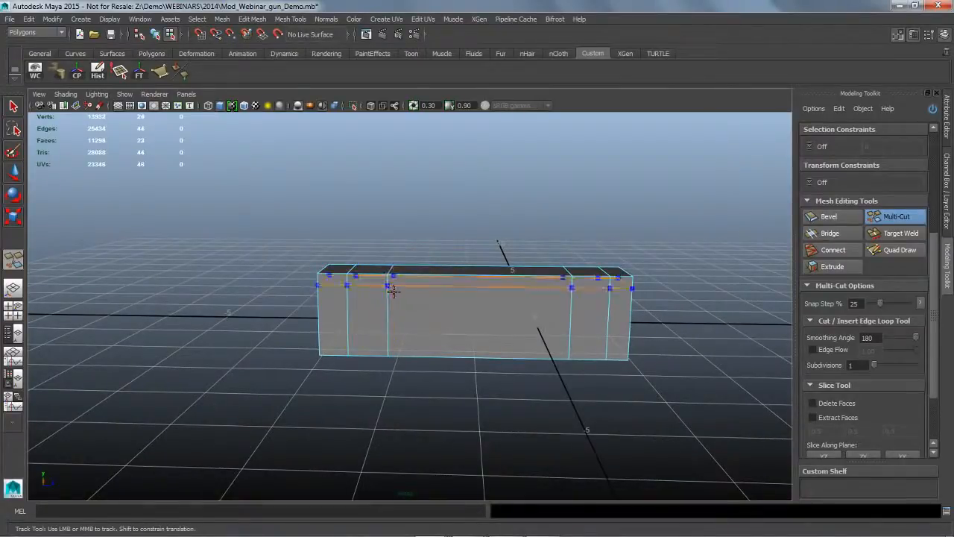
# - Insert two lengthwise edge loops around the box's sides, one near the upper edge and one near the lower edge
pyautogui.keyDown('alt'); pyautogui.moveTo(433, 319); pyautogui.dragTo(431, 322); pyautogui.keyUp('alt')
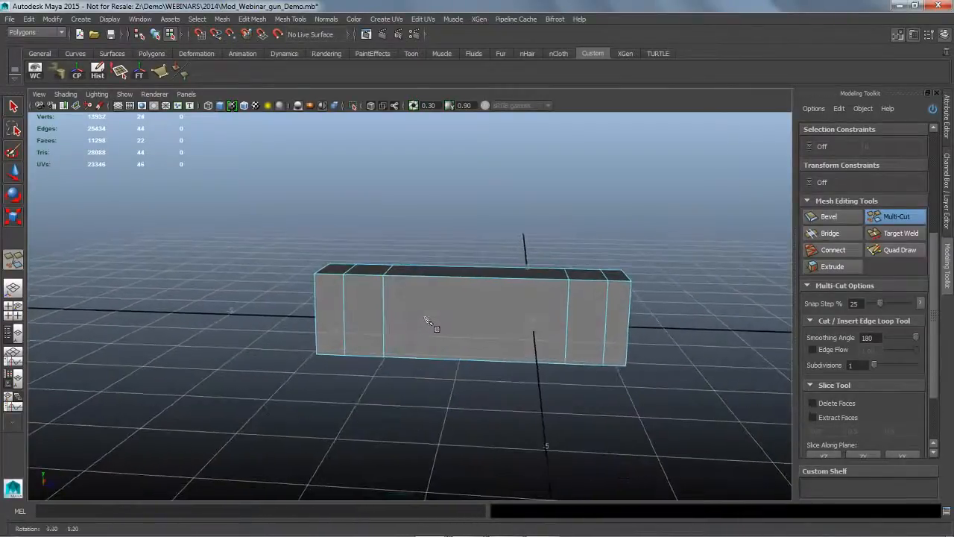
pyautogui.keyDown('ctrl'); pyautogui.click(395, 300); pyautogui.keyUp('ctrl')
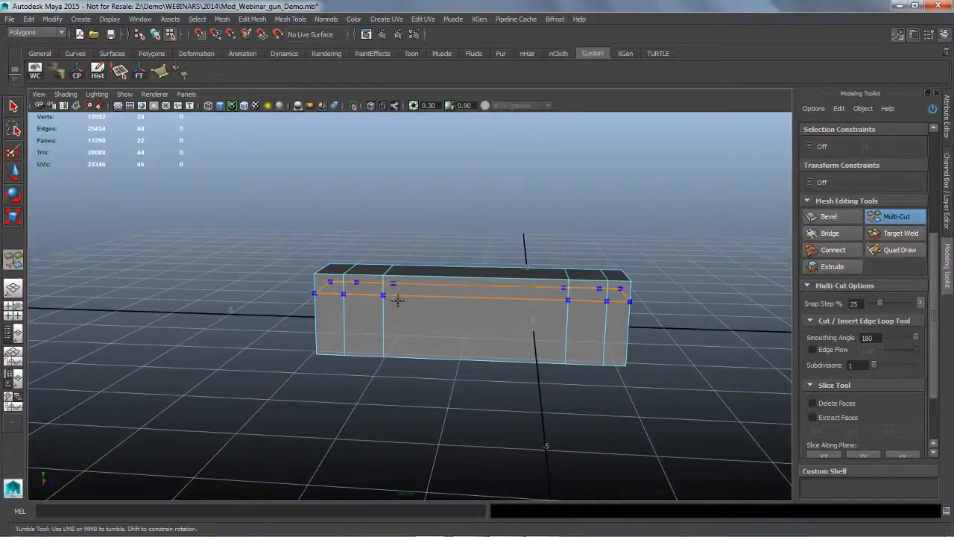
pyautogui.keyDown('ctrl'); pyautogui.click(397, 332); pyautogui.keyUp('ctrl')
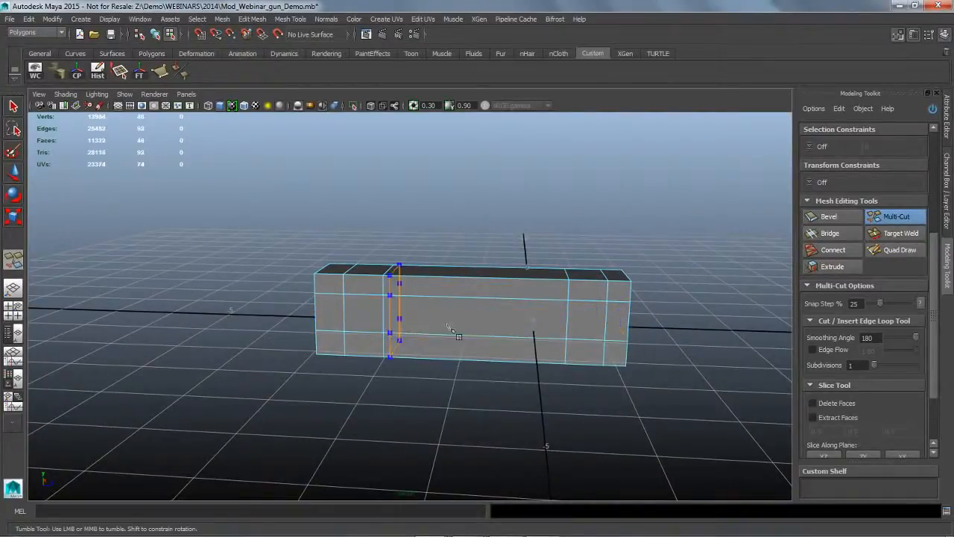
# - Insert three lengthwise edge loops running along the top of the box and around its ends
pyautogui.keyDown('alt'); pyautogui.moveTo(453, 335); pyautogui.dragTo(421, 339); pyautogui.keyUp('alt')
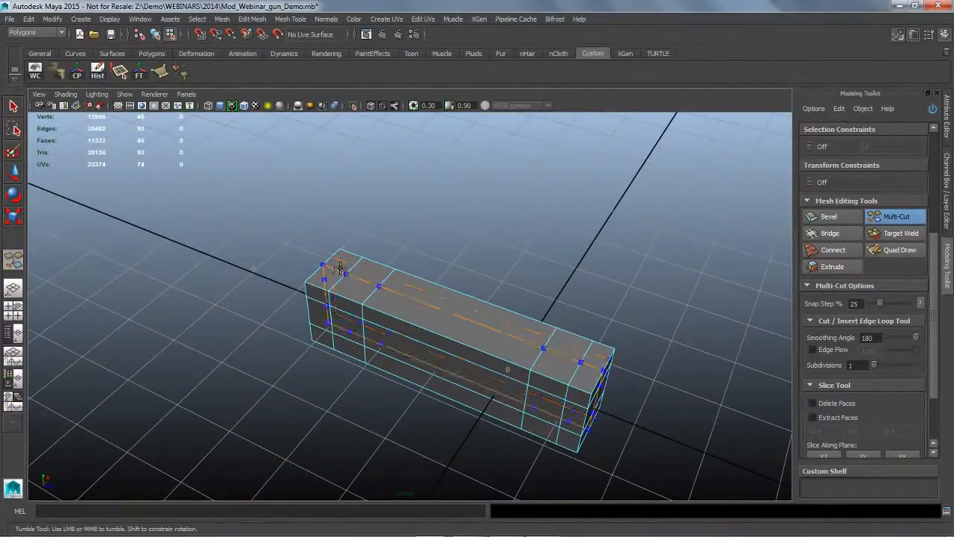
pyautogui.keyDown('ctrl'); pyautogui.click(340, 267); pyautogui.keyUp('ctrl')
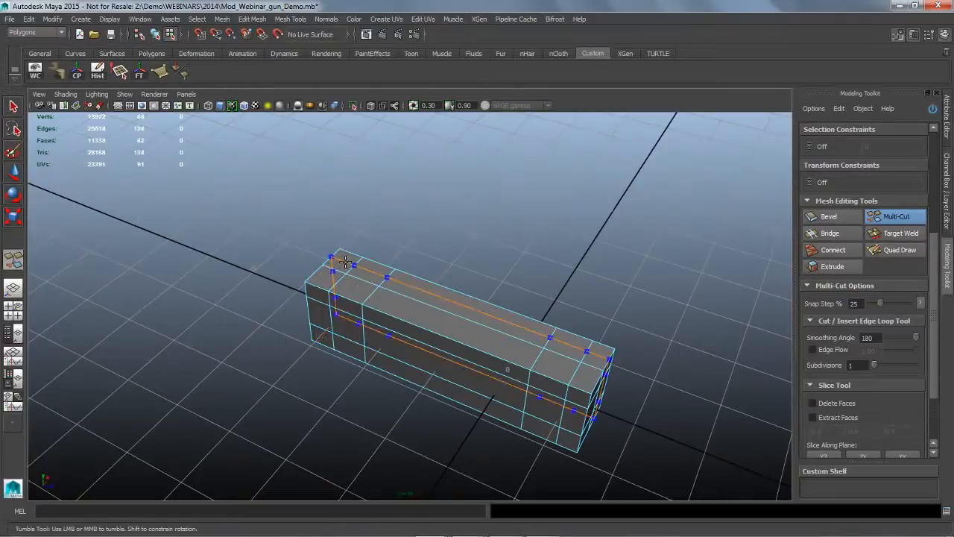
pyautogui.keyDown('ctrl'); pyautogui.click(343, 262); pyautogui.keyUp('ctrl')
pyautogui.keyDown('ctrl'); pyautogui.click(326, 277); pyautogui.keyUp('ctrl')
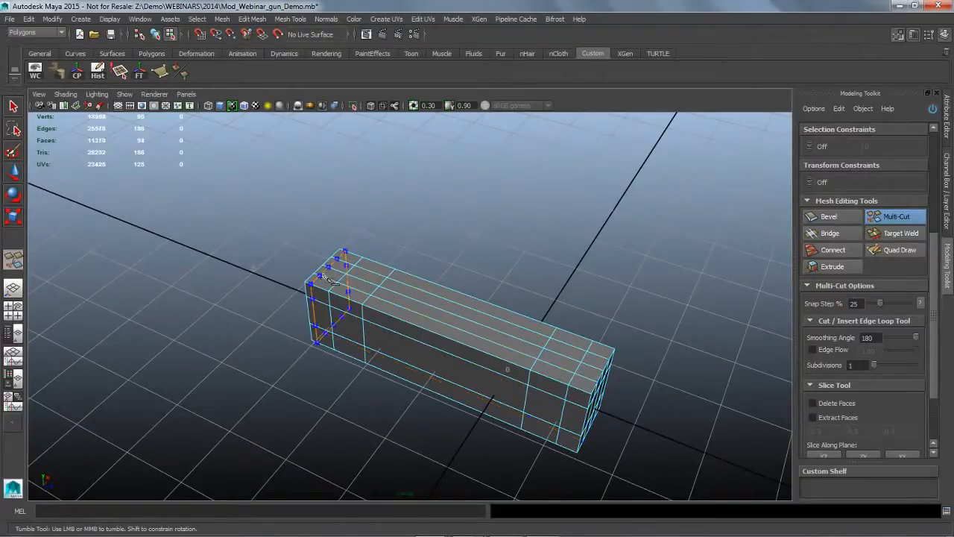
pyautogui.keyDown('alt'); pyautogui.moveTo(395, 377); pyautogui.dragTo(428, 380); pyautogui.keyUp('alt')
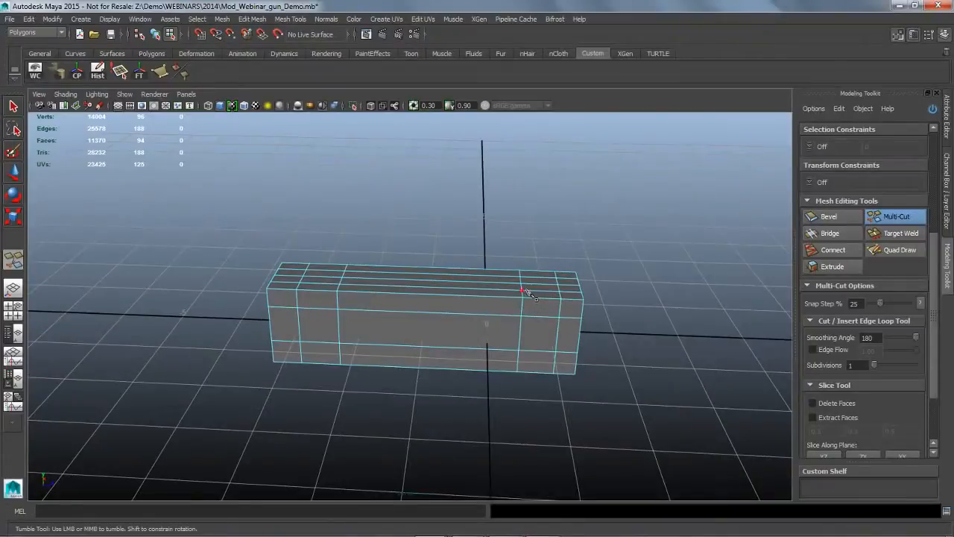
# - Leave Multi-Cut and select four faces on the box's top, the two middle ones between the paired loops at each end
pyautogui.press('q')
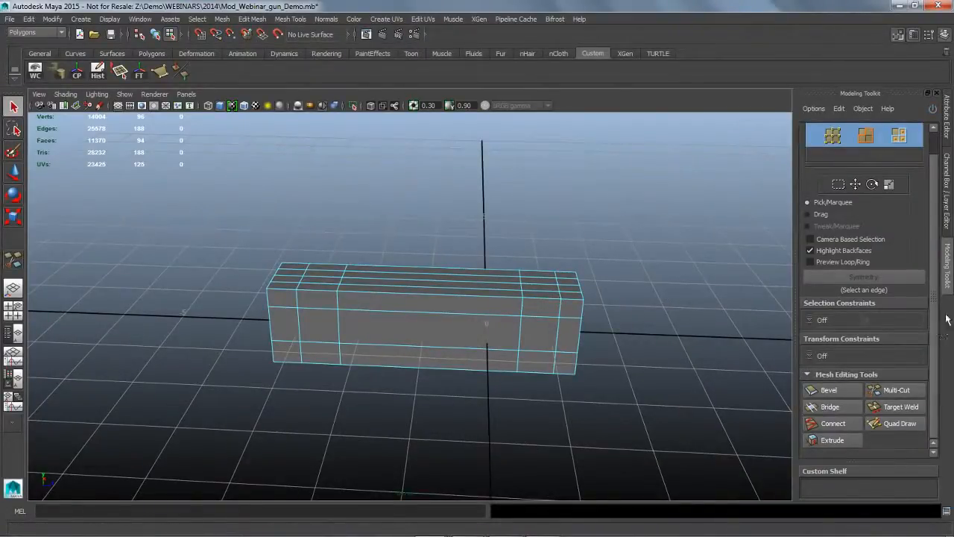
pyautogui.moveTo(934, 175); pyautogui.dragTo(940, 151)
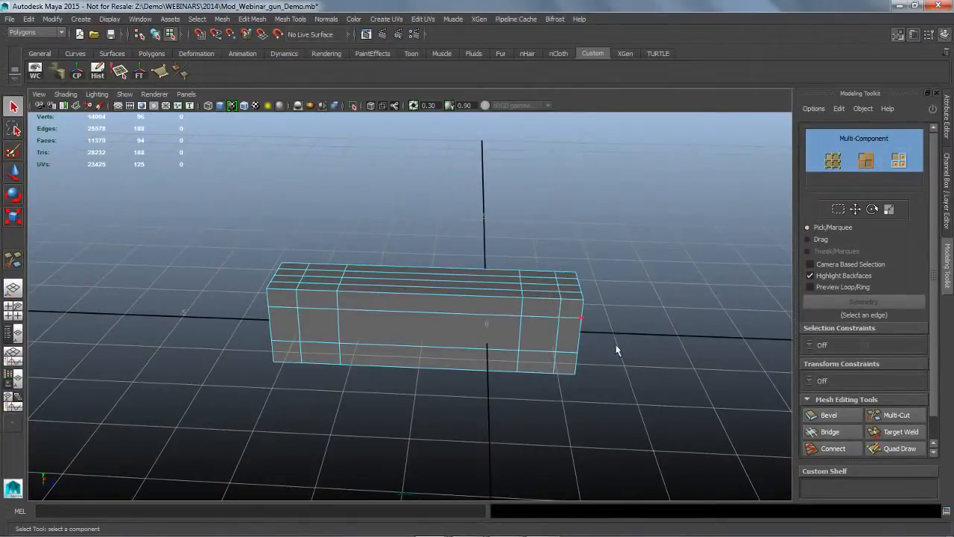
pyautogui.keyDown('alt'); pyautogui.moveTo(616, 350); pyautogui.dragTo(596, 352); pyautogui.keyUp('alt')
pyautogui.click(544, 303)
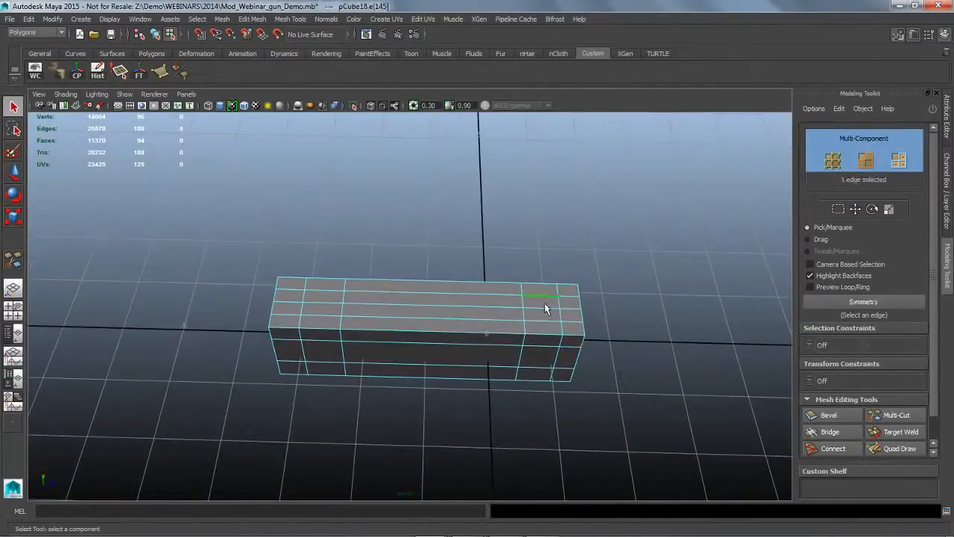
pyautogui.click(586, 264)
pyautogui.click(547, 304)
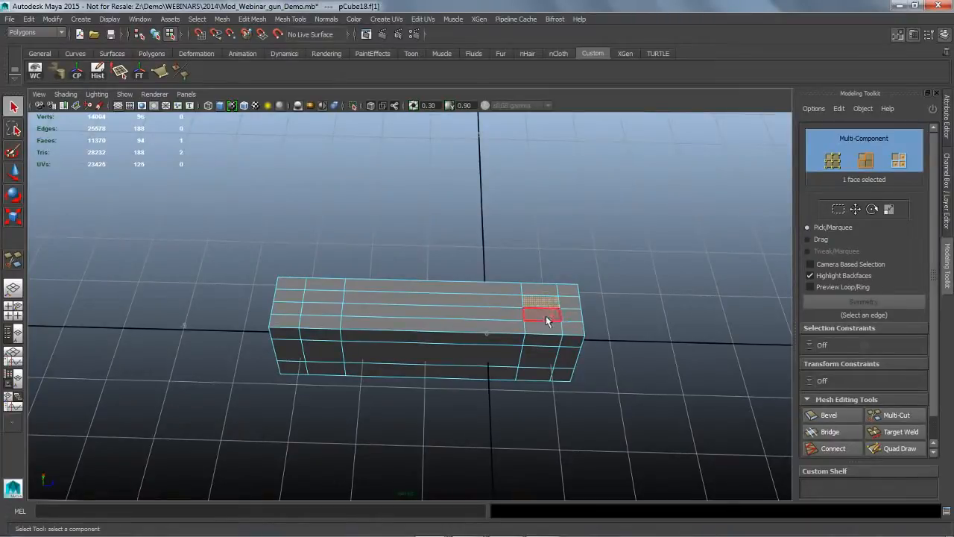
pyautogui.keyDown('shift'); pyautogui.click(547, 316); pyautogui.keyUp('shift')
pyautogui.keyDown('shift'); pyautogui.click(322, 296); pyautogui.keyUp('shift')
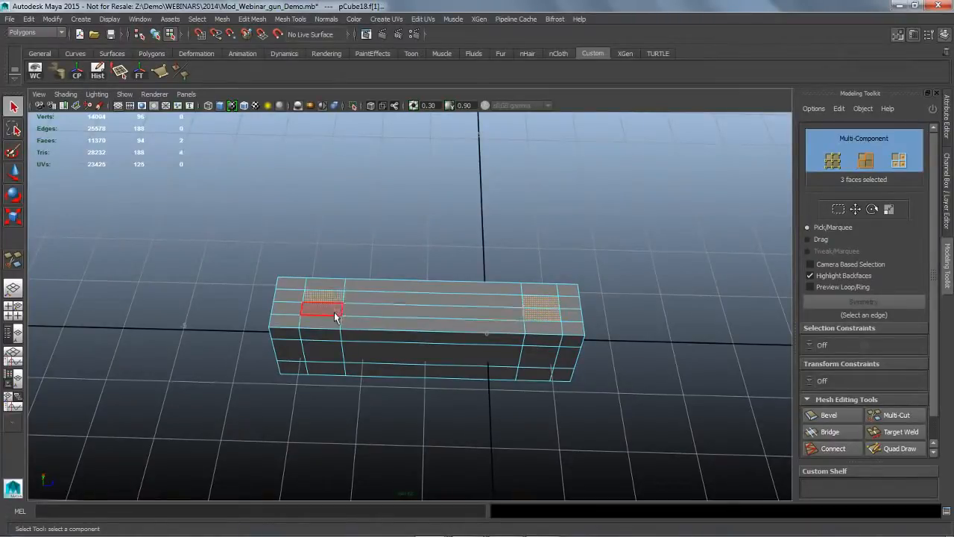
pyautogui.keyDown('shift'); pyautogui.click(334, 312); pyautogui.keyUp('shift')
pyautogui.keyDown('alt'); pyautogui.moveTo(492, 406); pyautogui.dragTo(628, 405); pyautogui.keyUp('alt')
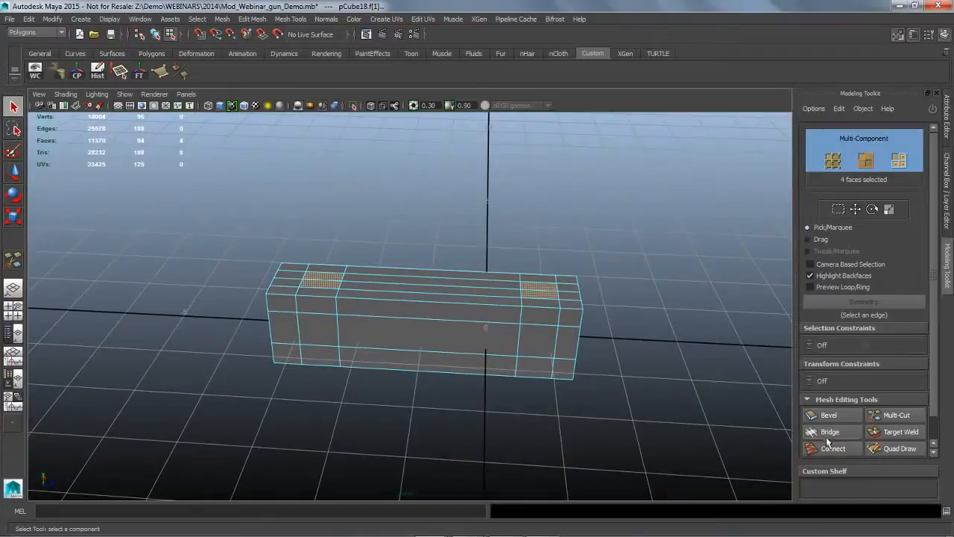
# - Extrude the four selected top faces upward into two pillars, resetting the extrude settings and setting Local Z to 0.87
pyautogui.scroll(-2, 937, 425)
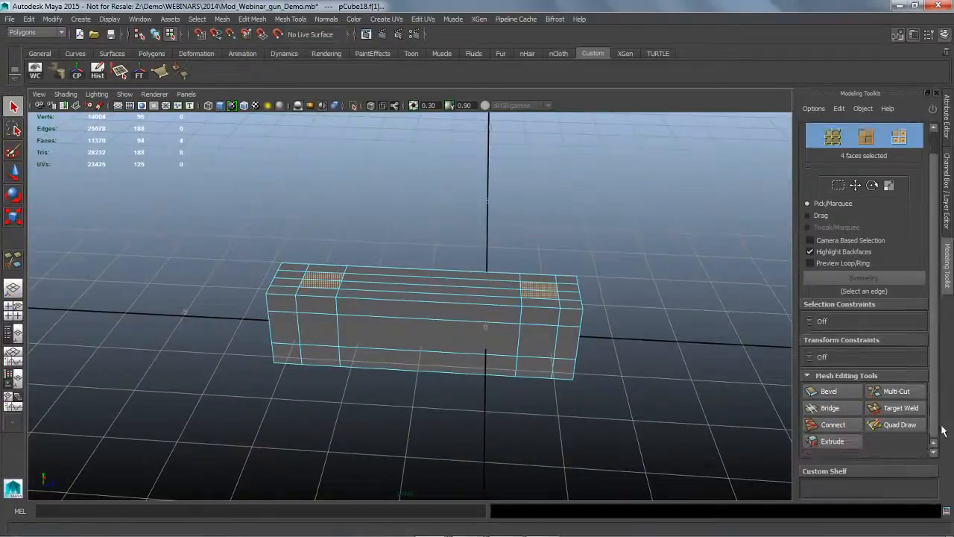
pyautogui.click(832, 440)
pyautogui.scroll(-4, 937, 426)
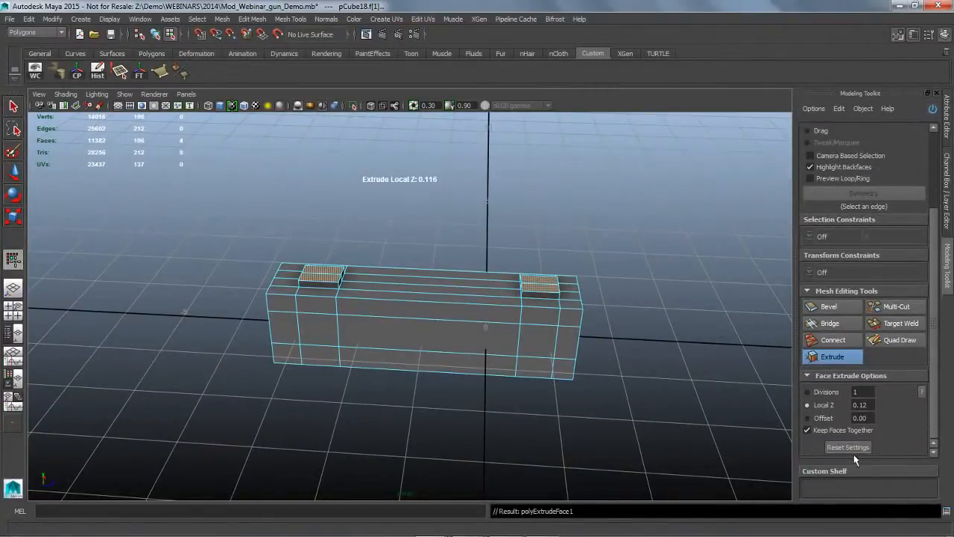
pyautogui.keyDown('alt'); pyautogui.moveTo(632, 417); pyautogui.dragTo(617, 412); pyautogui.keyUp('alt')
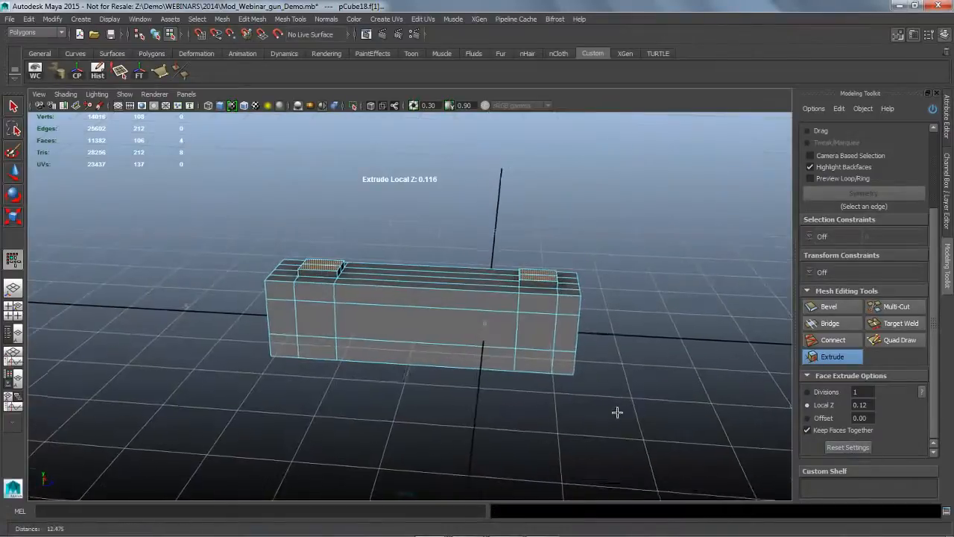
pyautogui.keyDown('alt'); pyautogui.moveTo(617, 413); pyautogui.dragTo(661, 416, button='right'); pyautogui.keyUp('alt')
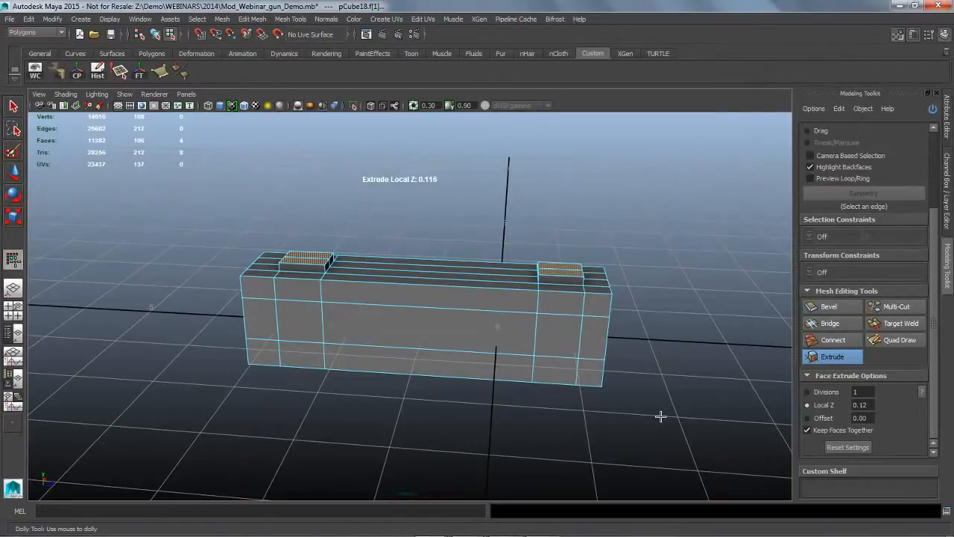
pyautogui.click(850, 449)
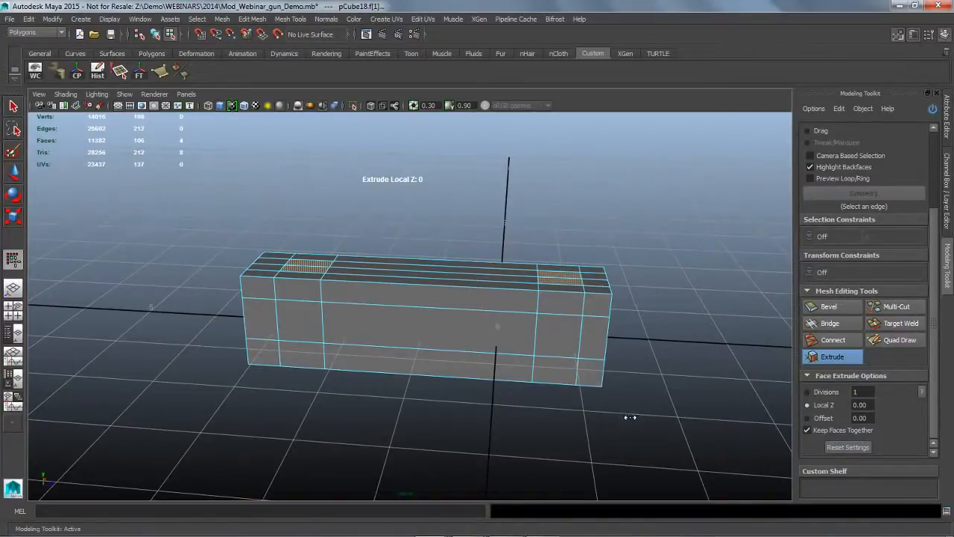
pyautogui.moveTo(608, 420); pyautogui.dragTo(639, 428)
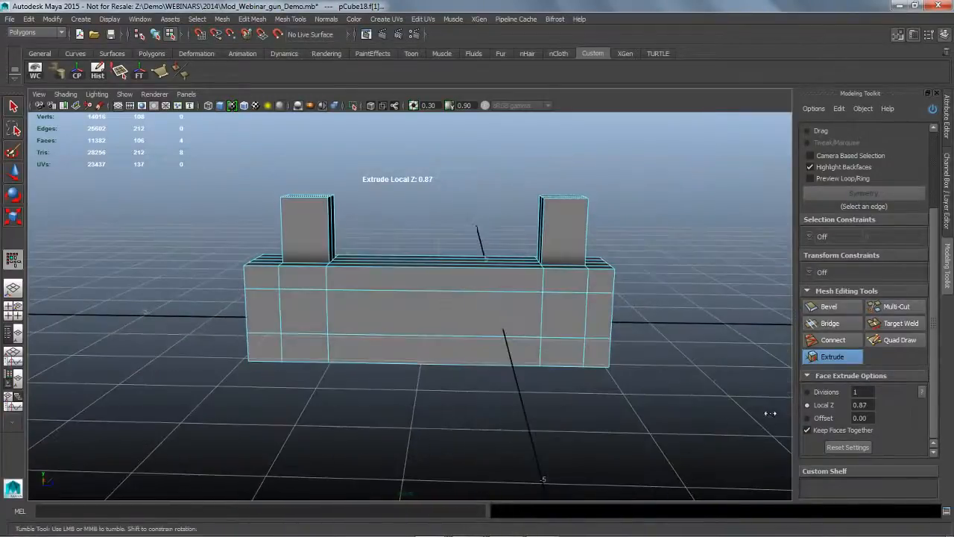
# - Try three divisions on the extruded pillars and return the divisions to 1
pyautogui.click(825, 391)
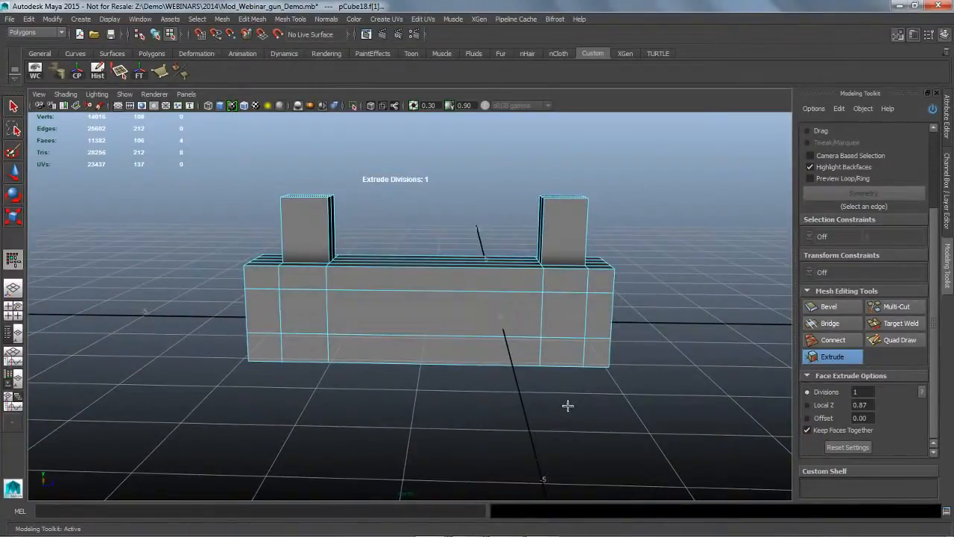
pyautogui.moveTo(568, 404); pyautogui.dragTo(607, 407)
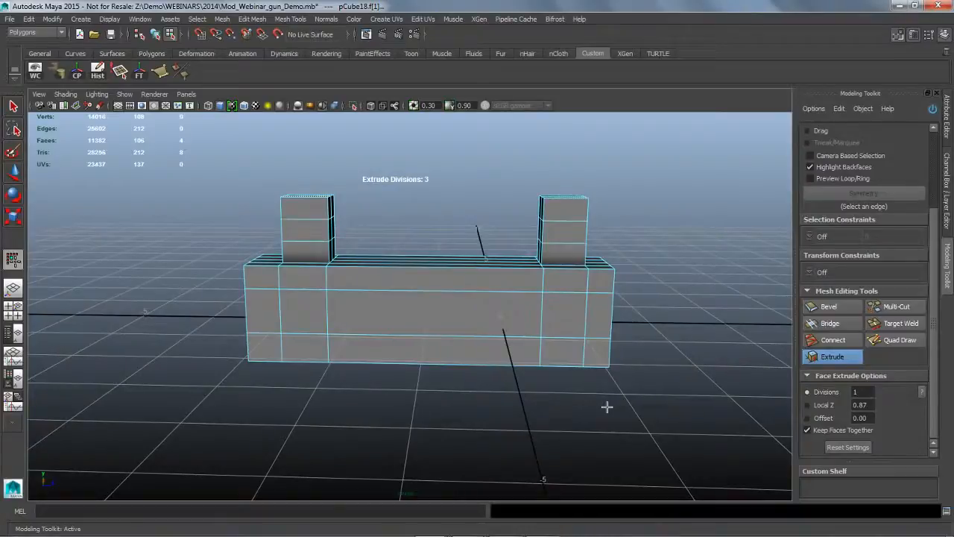
pyautogui.moveTo(607, 406); pyautogui.dragTo(573, 408)
pyautogui.moveTo(660, 416)
pyautogui.keyDown('alt'); pyautogui.mouseDown()
pyautogui.moveTo(618, 417)
pyautogui.moveTo(666, 416)
pyautogui.moveTo(633, 420)
pyautogui.moveTo(696, 432)
pyautogui.moveTo(646, 425)
pyautogui.mouseUp(); pyautogui.keyUp('alt')
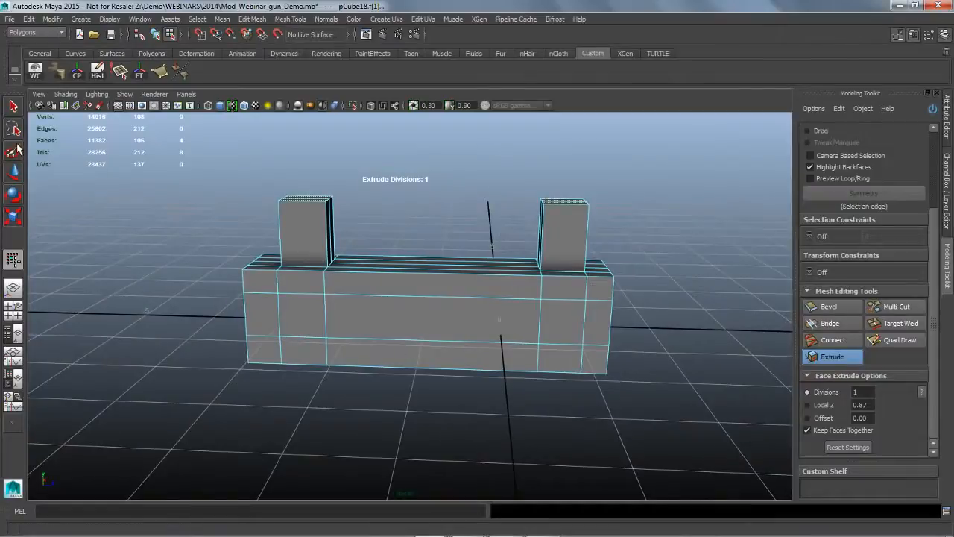
# - Leave Extrude, select the two top faces of the right pillar and move them inward so the pillar slants toward the center
pyautogui.click(13, 106)
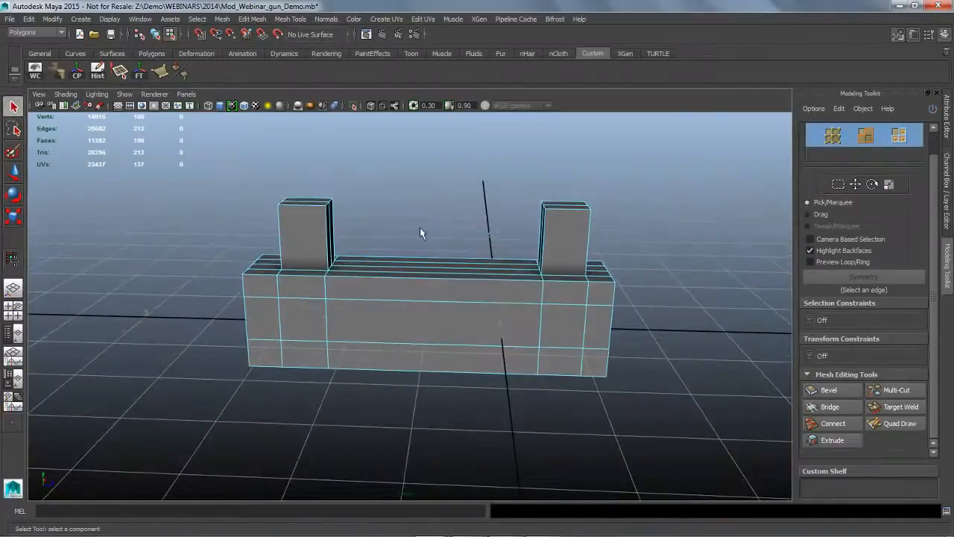
pyautogui.keyDown('alt'); pyautogui.moveTo(420, 233); pyautogui.dragTo(470, 242); pyautogui.keyUp('alt')
pyautogui.click(589, 246)
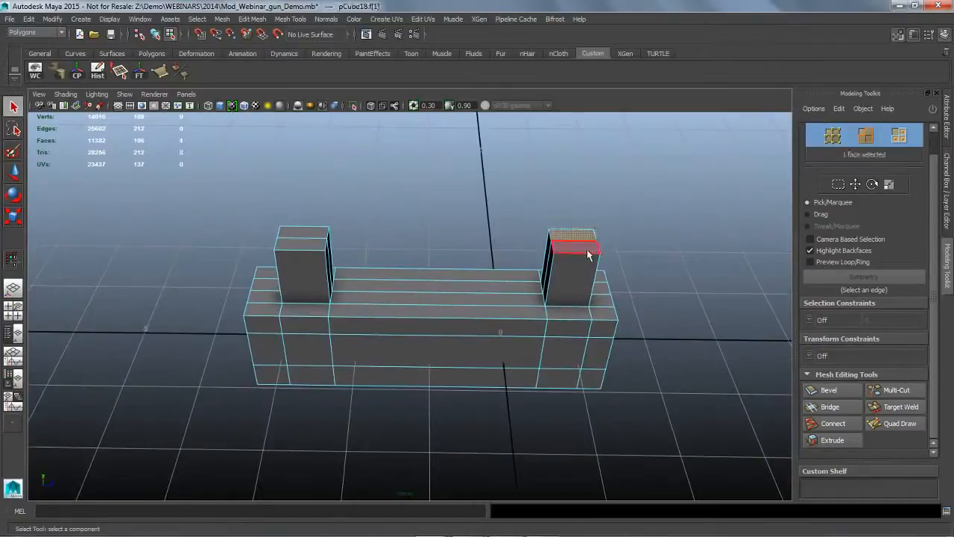
pyautogui.press('w')
pyautogui.keyDown('alt'); pyautogui.moveTo(688, 296); pyautogui.dragTo(652, 239); pyautogui.keyUp('alt')
pyautogui.moveTo(629, 203); pyautogui.dragTo(585, 202)
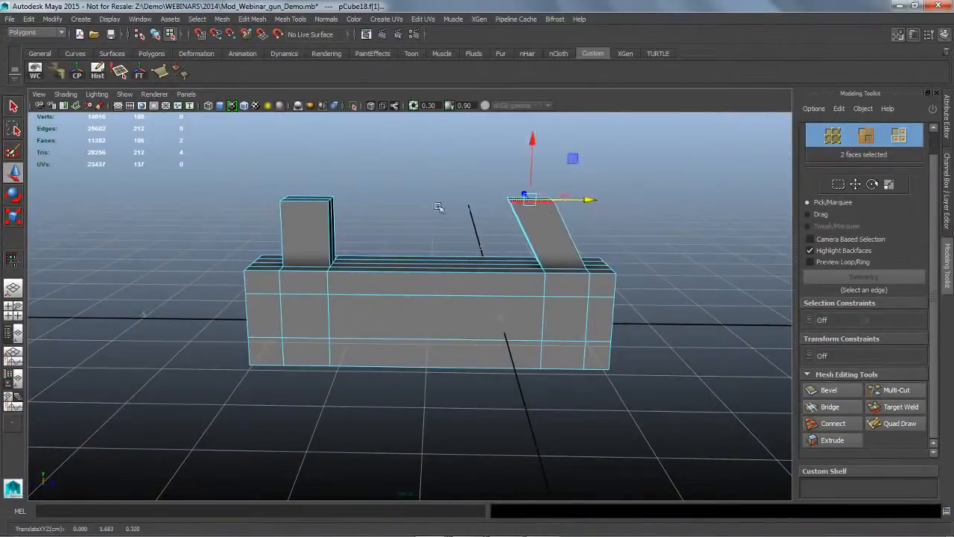
# - Select the two top faces of the left pillar and move them inward to slant it toward the center
pyautogui.keyDown('alt'); pyautogui.moveTo(336, 219); pyautogui.dragTo(337, 254); pyautogui.keyUp('alt')
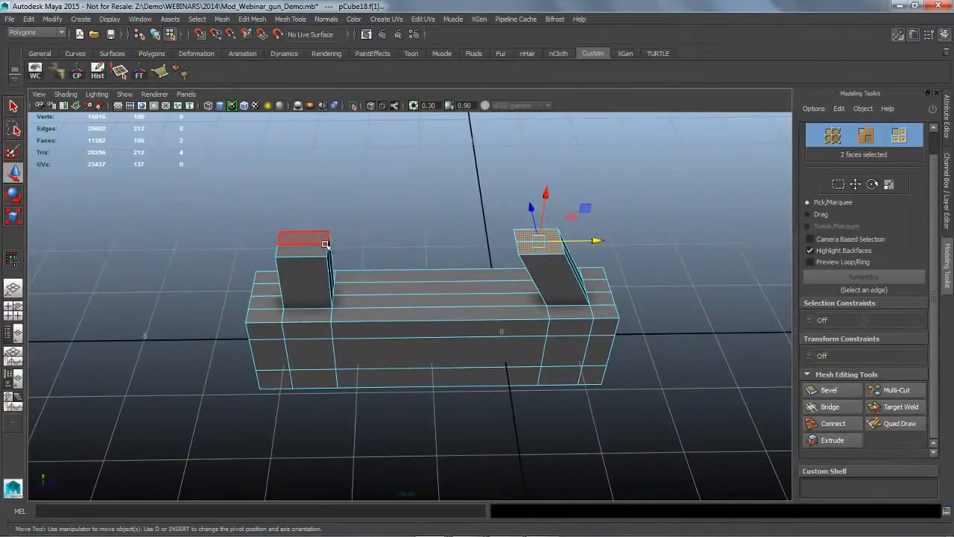
pyautogui.click(321, 243)
pyautogui.keyDown('shift'); pyautogui.click(320, 258); pyautogui.keyUp('shift')
pyautogui.moveTo(369, 247)
pyautogui.mouseDown()
pyautogui.moveTo(425, 256)
pyautogui.moveTo(362, 217)
pyautogui.moveTo(368, 241)
pyautogui.mouseUp()
# - Select the top faces of both slanted pillars together and lower them slightly
pyautogui.moveTo(248, 162); pyautogui.dragTo(626, 230)
pyautogui.moveTo(240, 217); pyautogui.dragTo(681, 306)
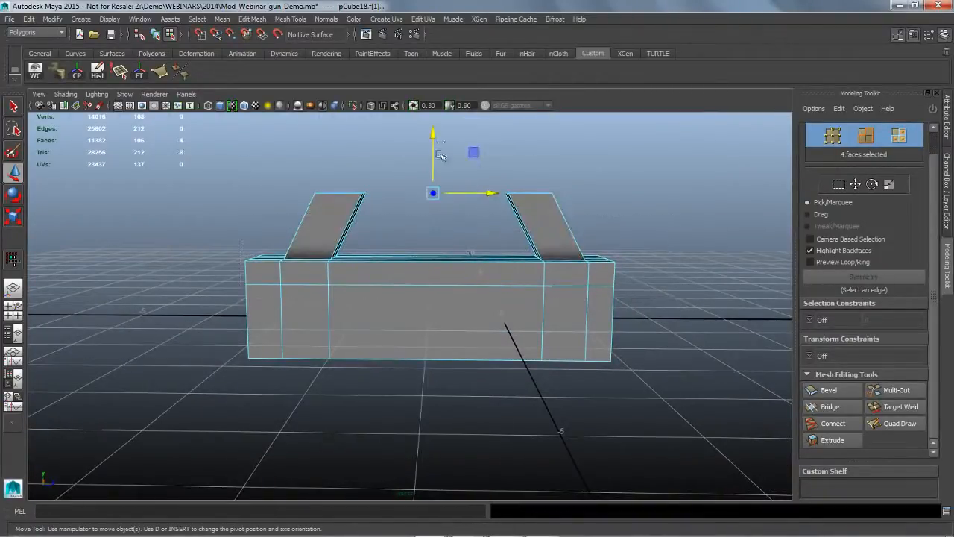
pyautogui.moveTo(438, 140); pyautogui.dragTo(442, 152)
pyautogui.keyDown('alt'); pyautogui.moveTo(513, 281); pyautogui.dragTo(496, 292); pyautogui.keyUp('alt')
pyautogui.keyDown('alt'); pyautogui.moveTo(496, 292); pyautogui.dragTo(665, 267, button='right'); pyautogui.keyUp('alt')
pyautogui.keyDown('alt'); pyautogui.moveTo(710, 214); pyautogui.dragTo(647, 220, button='right'); pyautogui.keyUp('alt')
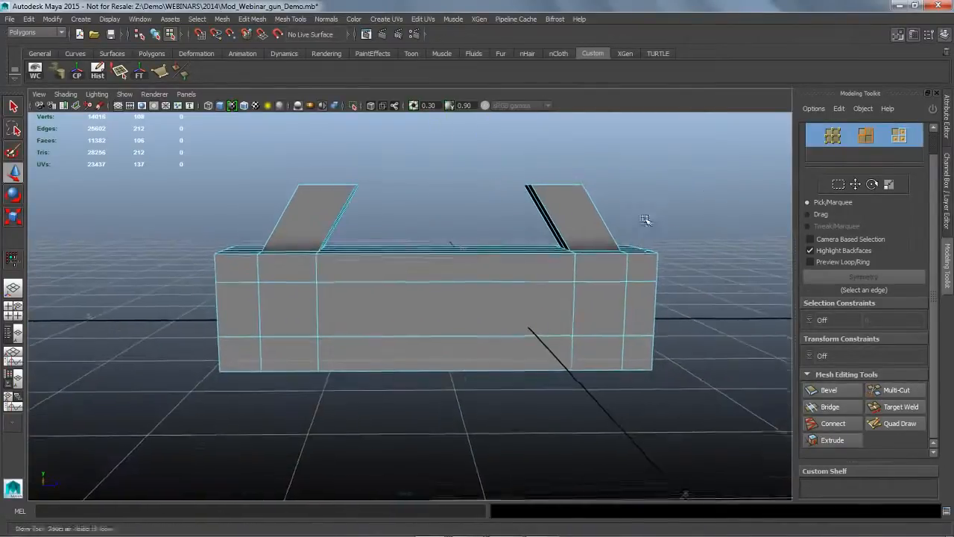
pyautogui.keyDown('alt'); pyautogui.moveTo(647, 221); pyautogui.dragTo(644, 266, button='middle'); pyautogui.keyUp('alt')
pyautogui.keyDown('alt'); pyautogui.moveTo(673, 287); pyautogui.dragTo(506, 277); pyautogui.keyUp('alt')
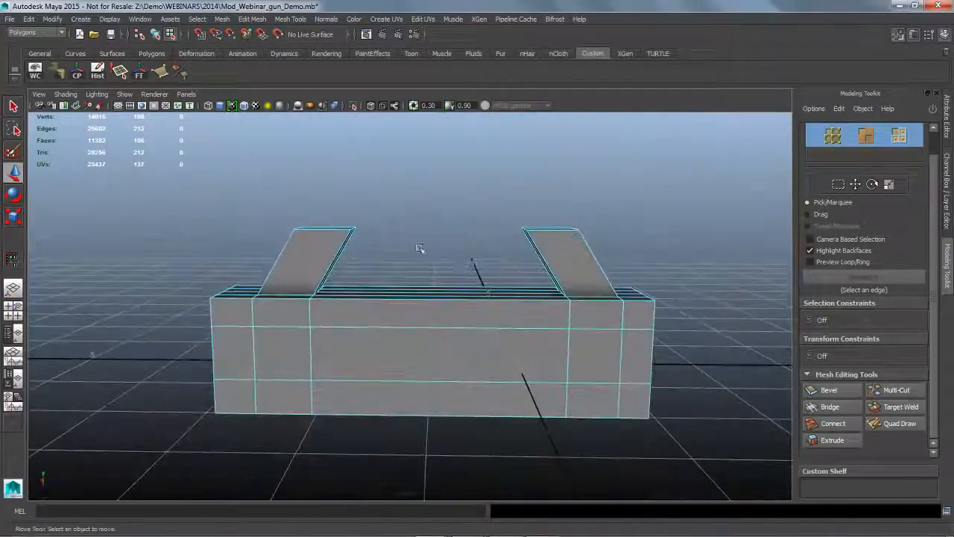
# - Insert a horizontal edge loop near the top of each slanted pillar with Multi-Cut
pyautogui.click(535, 251)
pyautogui.click(717, 272)
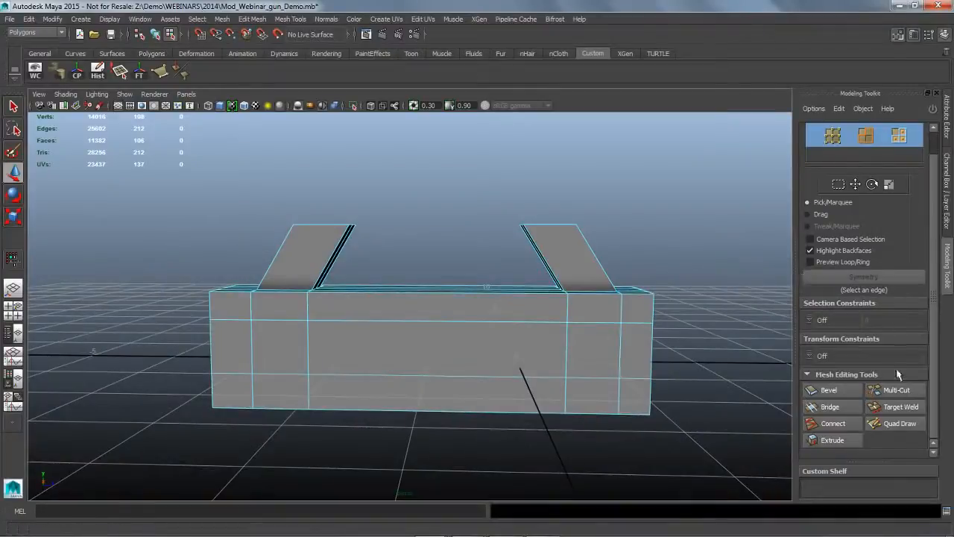
pyautogui.click(897, 389)
pyautogui.keyDown('alt'); pyautogui.moveTo(701, 284); pyautogui.dragTo(231, 252); pyautogui.keyUp('alt')
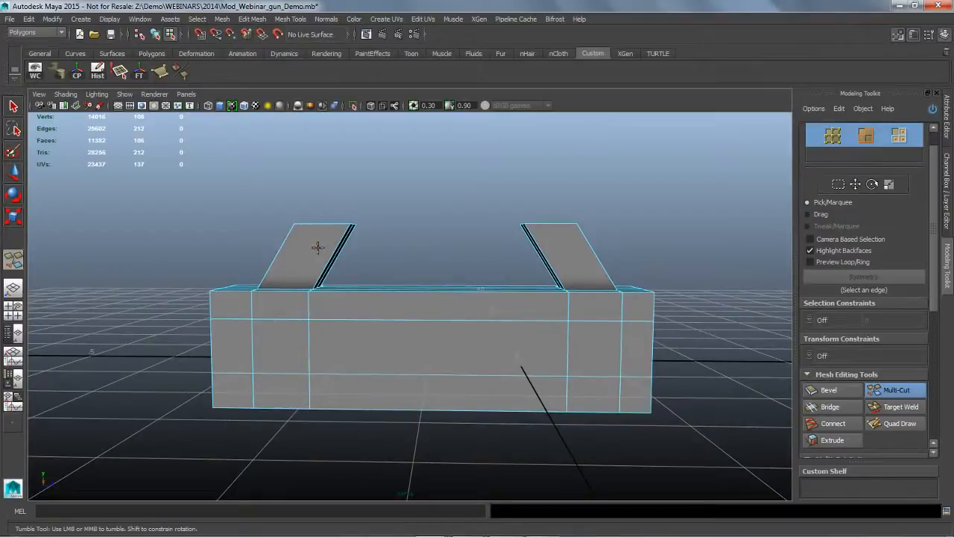
pyautogui.moveTo(239, 241); pyautogui.dragTo(695, 245)
pyautogui.press('q')
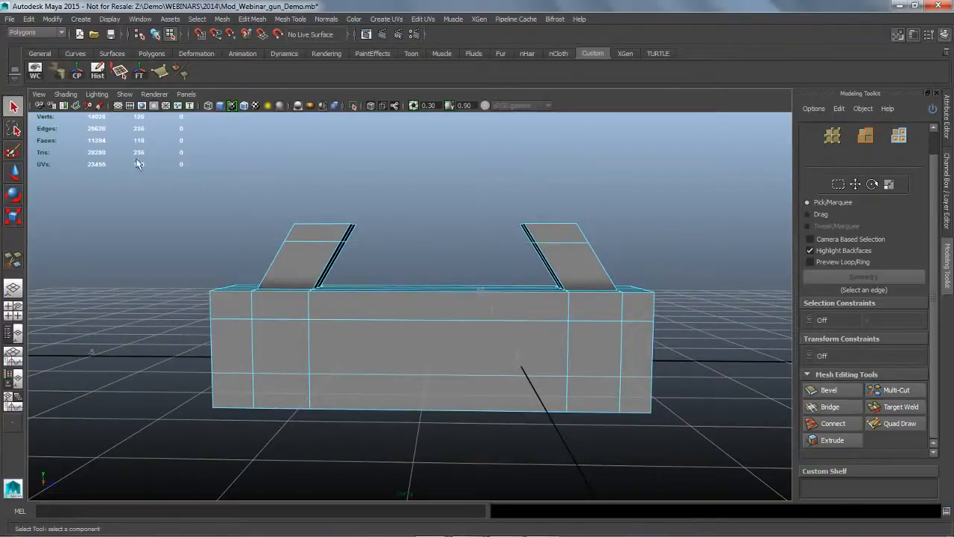
# - Select the four upper inner faces of the two pillars and bridge them to form the handle
pyautogui.keyDown('alt'); pyautogui.moveTo(451, 256); pyautogui.dragTo(331, 237); pyautogui.keyUp('alt')
pyautogui.moveTo(331, 237); pyautogui.dragTo(343, 267, button='right')
pyautogui.click(348, 238)
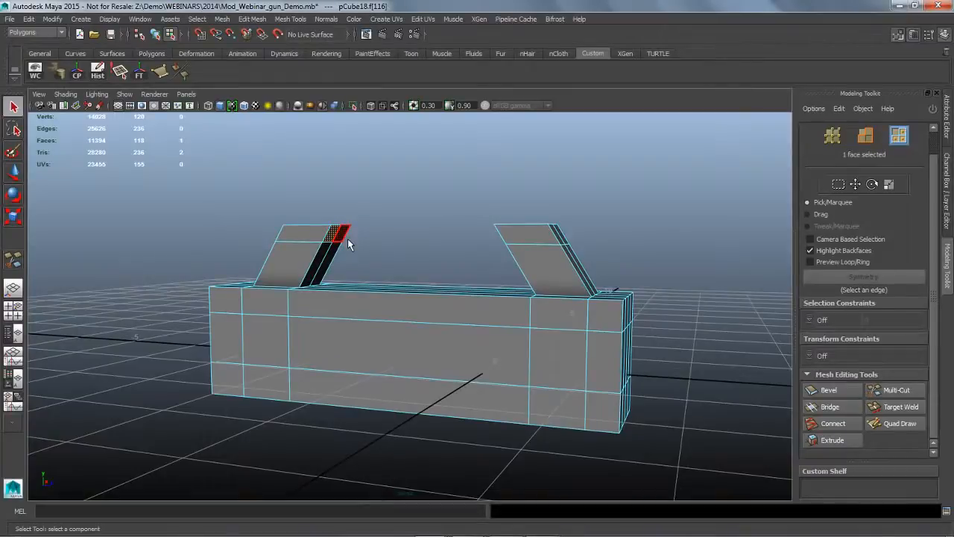
pyautogui.keyDown('alt'); pyautogui.moveTo(348, 238); pyautogui.dragTo(610, 292); pyautogui.keyUp('alt')
pyautogui.keyDown('shift'); pyautogui.click(543, 236); pyautogui.keyUp('shift')
pyautogui.keyDown('shift'); pyautogui.click(538, 238); pyautogui.keyUp('shift')
pyautogui.keyDown('shift'); pyautogui.click(524, 233); pyautogui.keyUp('shift')
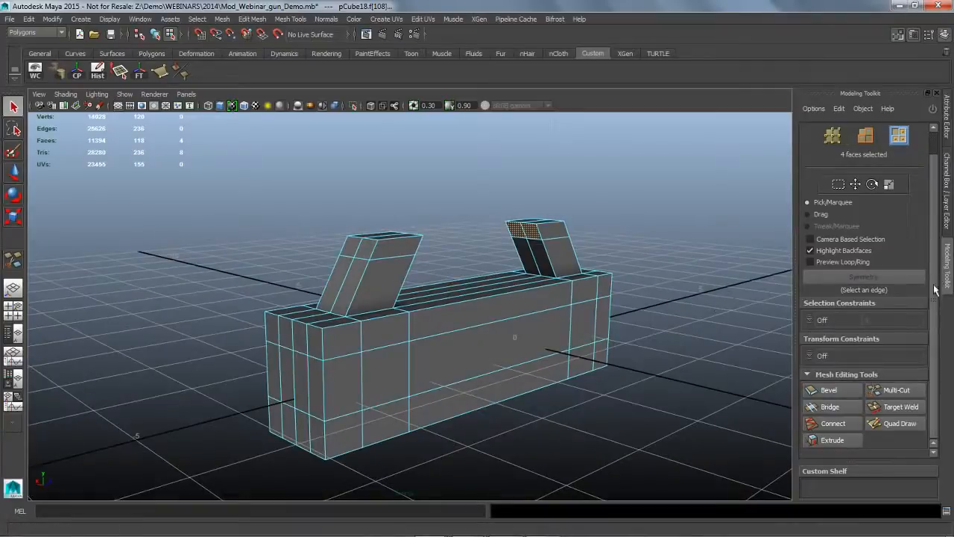
pyautogui.click(830, 407)
pyautogui.keyDown('alt'); pyautogui.moveTo(686, 341); pyautogui.dragTo(654, 342); pyautogui.keyUp('alt')
pyautogui.moveTo(938, 339); pyautogui.dragTo(943, 423)
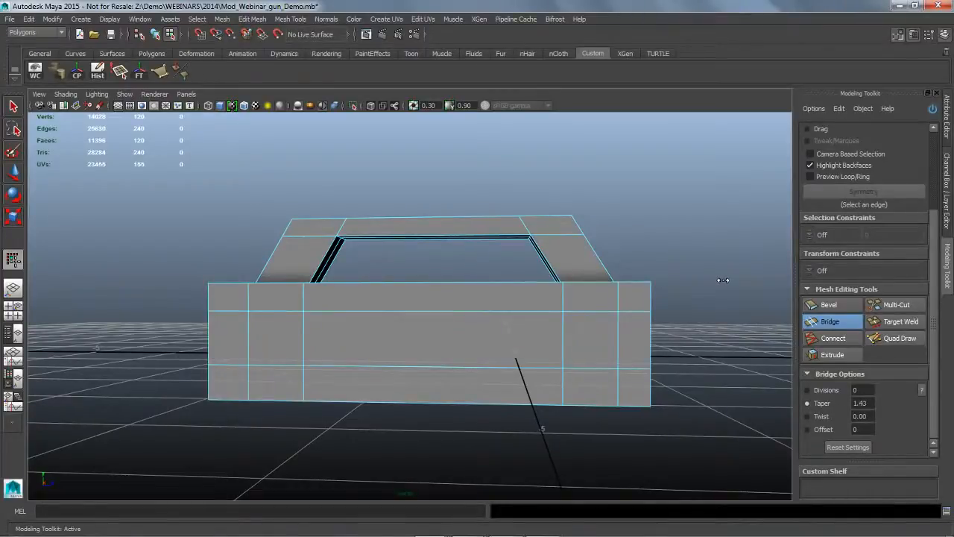
# - Return the bridge to its state before the twist changes and set its divisions to 2
pyautogui.hotkey('ctrl', 'z')
pyautogui.hotkey('ctrl', 'z')
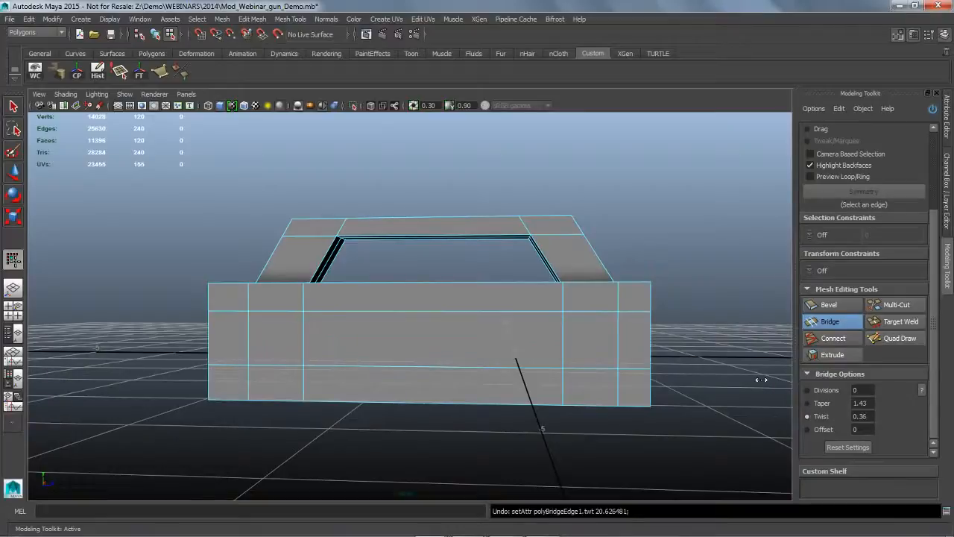
pyautogui.hotkey('ctrl', 'z')
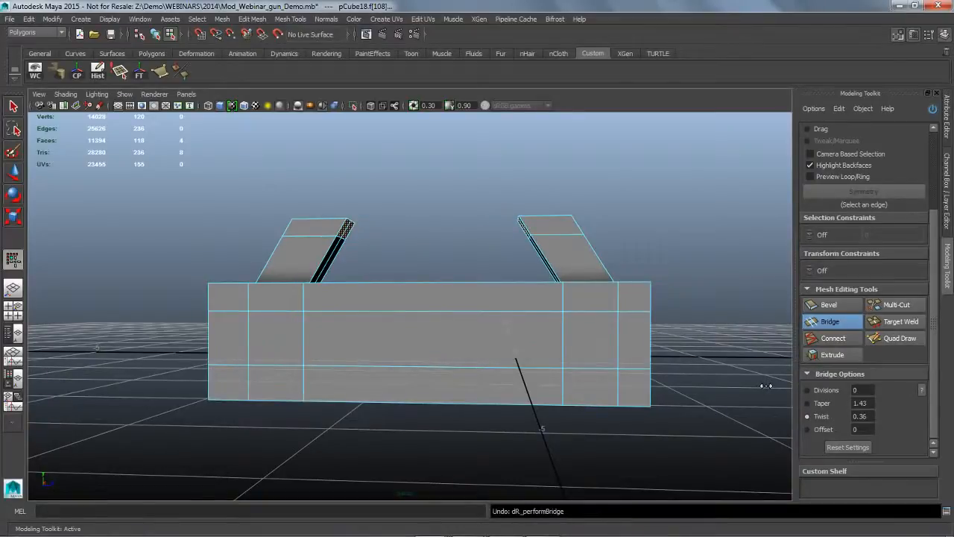
pyautogui.hotkey('shift', 'z')
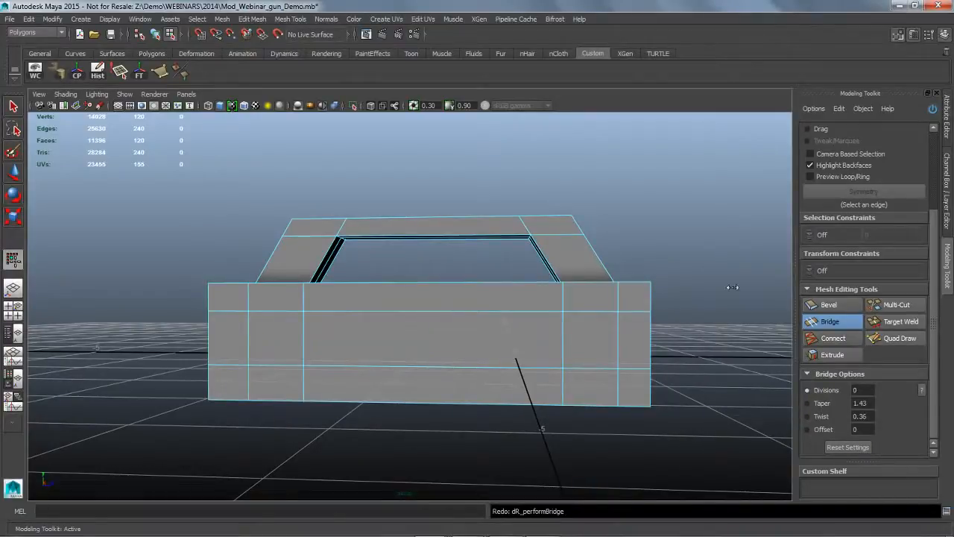
pyautogui.moveTo(691, 259); pyautogui.dragTo(703, 301)
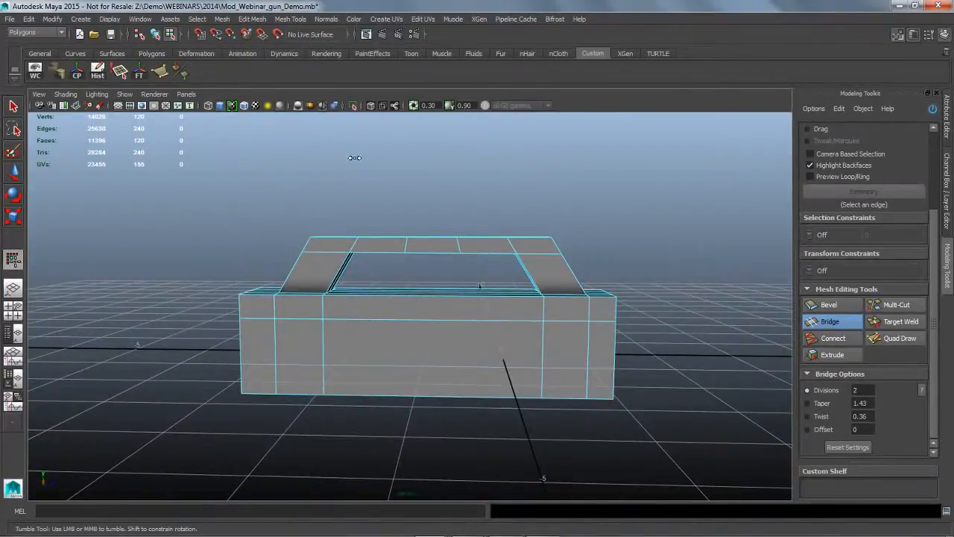
pyautogui.click(14, 106)
# - Turn on multi-component selection with the underside of the box in view
pyautogui.keyDown('alt'); pyautogui.moveTo(501, 216); pyautogui.dragTo(503, 227); pyautogui.keyUp('alt')
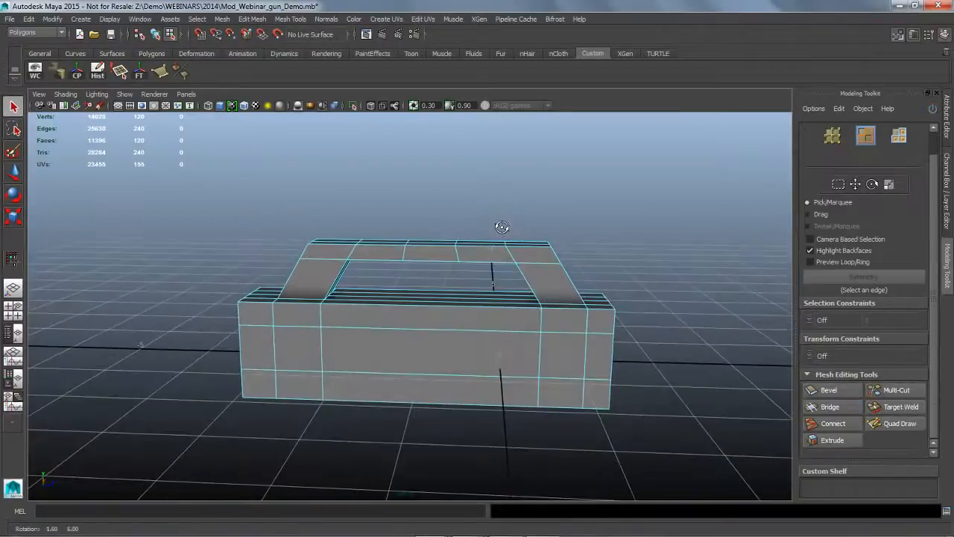
pyautogui.keyDown('alt'); pyautogui.moveTo(490, 309); pyautogui.dragTo(460, 289, button='right'); pyautogui.keyUp('alt')
pyautogui.keyDown('alt'); pyautogui.moveTo(460, 289); pyautogui.dragTo(453, 309); pyautogui.keyUp('alt')
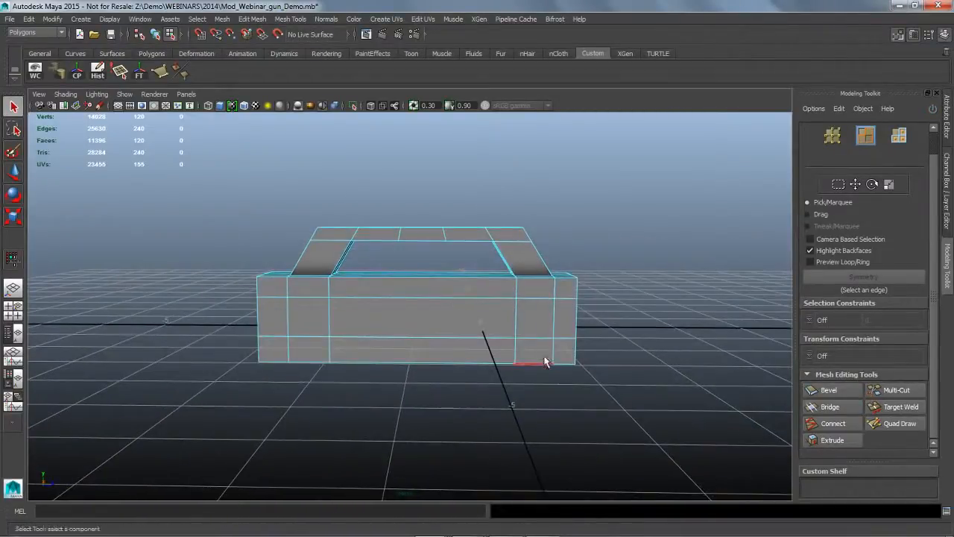
pyautogui.keyDown('alt'); pyautogui.moveTo(435, 395); pyautogui.dragTo(443, 337); pyautogui.keyUp('alt')
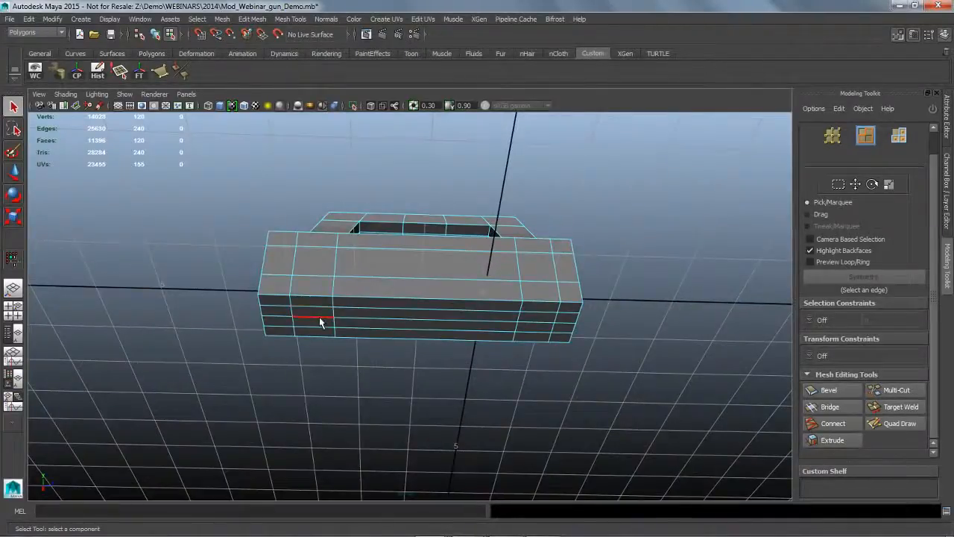
pyautogui.moveTo(936, 217); pyautogui.dragTo(942, 162)
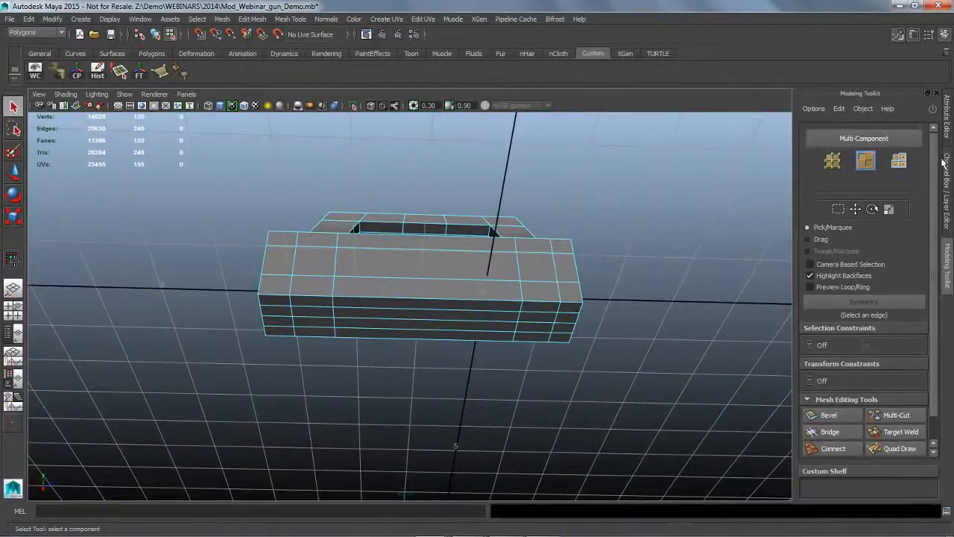
pyautogui.click(900, 141)
# - Select the four middle underside faces at the left end of the box and extrude them downward with Local Z 1.57
pyautogui.click(324, 317)
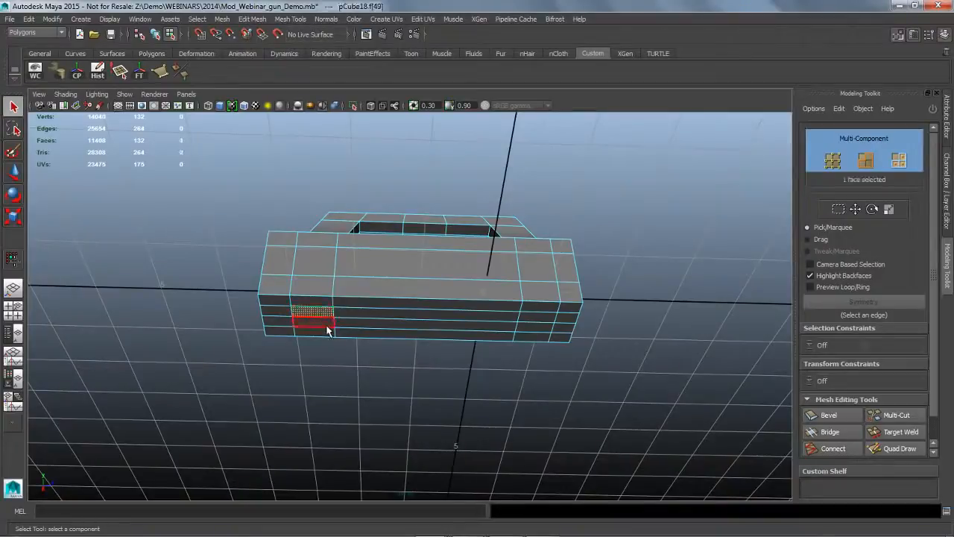
pyautogui.keyDown('shift'); pyautogui.click(325, 325); pyautogui.keyUp('shift')
pyautogui.keyDown('shift'); pyautogui.click(287, 316); pyautogui.keyUp('shift')
pyautogui.keyDown('shift'); pyautogui.click(288, 330); pyautogui.keyUp('shift')
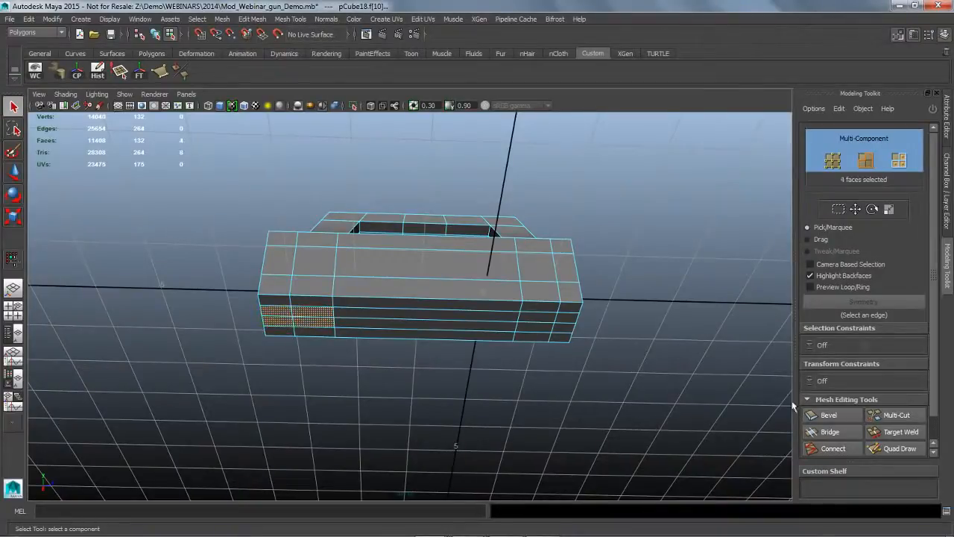
pyautogui.scroll(-1, 940, 445)
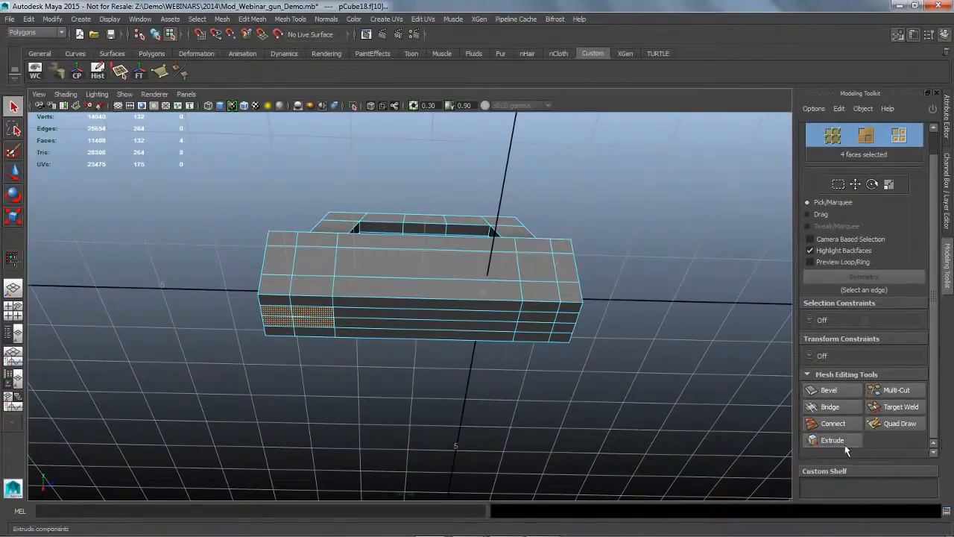
pyautogui.click(832, 440)
pyautogui.scroll(-3, 942, 373)
pyautogui.click(865, 449)
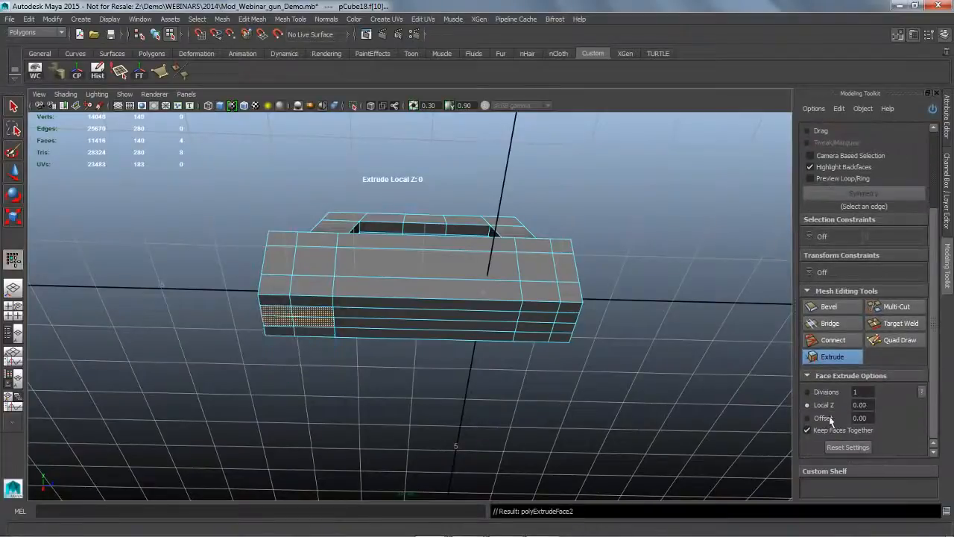
pyautogui.moveTo(479, 400); pyautogui.dragTo(581, 415)
# - Offset the extruded faces outward so the grip flares toward its lower end
pyautogui.keyDown('alt'); pyautogui.moveTo(582, 415); pyautogui.dragTo(565, 446); pyautogui.keyUp('alt')
pyautogui.keyDown('alt'); pyautogui.moveTo(565, 446); pyautogui.dragTo(559, 447, button='right'); pyautogui.keyUp('alt')
pyautogui.click(819, 422)
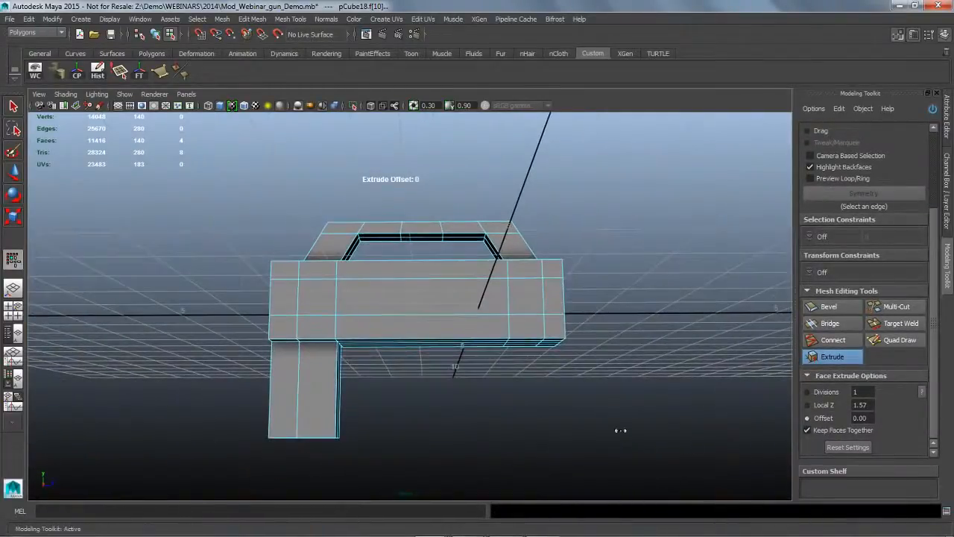
pyautogui.moveTo(618, 430); pyautogui.dragTo(442, 431)
# - Move the grip's bottom faces outward past the left end of the box to slant it, and lower them slightly
pyautogui.press('w')
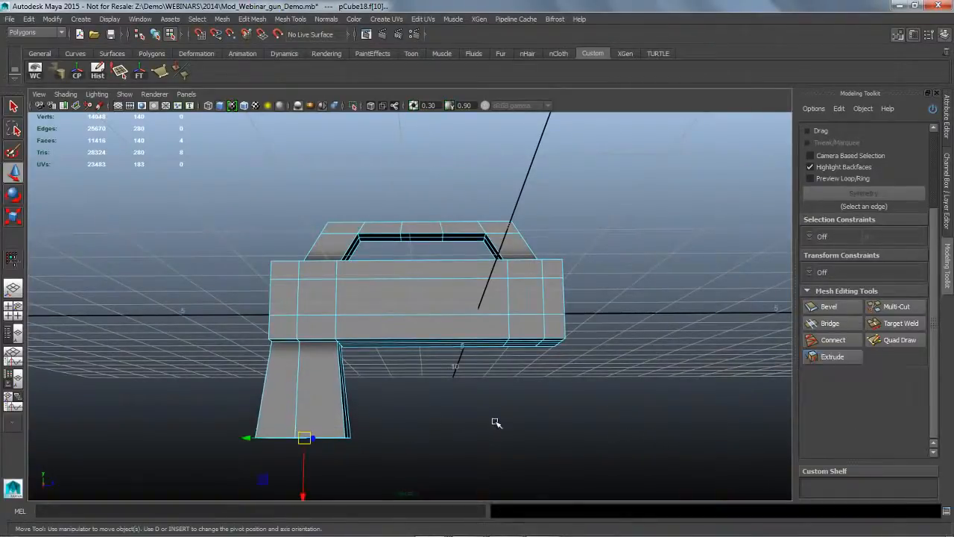
pyautogui.moveTo(246, 439); pyautogui.dragTo(206, 443)
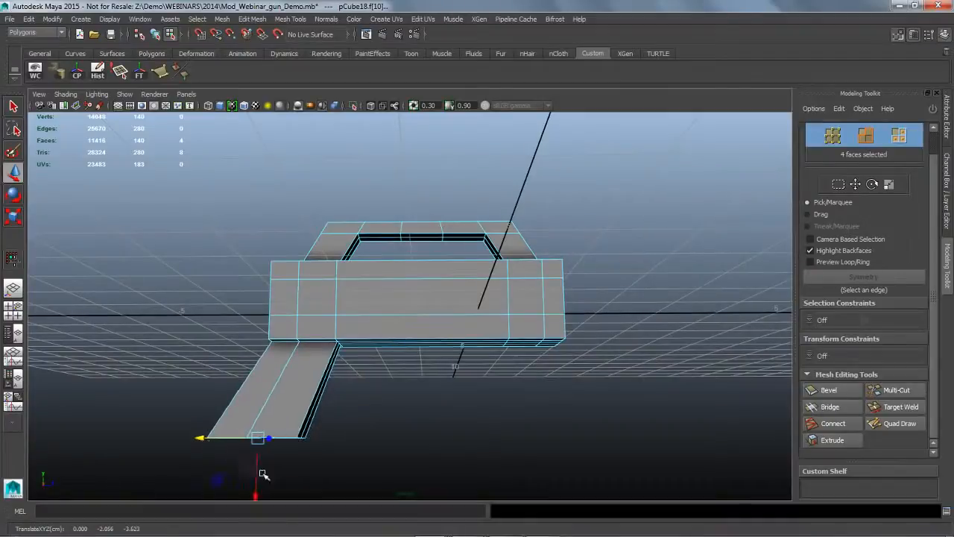
pyautogui.moveTo(264, 496); pyautogui.dragTo(263, 509)
pyautogui.keyDown('alt'); pyautogui.moveTo(445, 421); pyautogui.dragTo(431, 419, button='right'); pyautogui.keyUp('alt')
pyautogui.keyDown('alt'); pyautogui.moveTo(431, 419); pyautogui.dragTo(432, 422); pyautogui.keyUp('alt')
pyautogui.moveTo(267, 493); pyautogui.dragTo(270, 491)
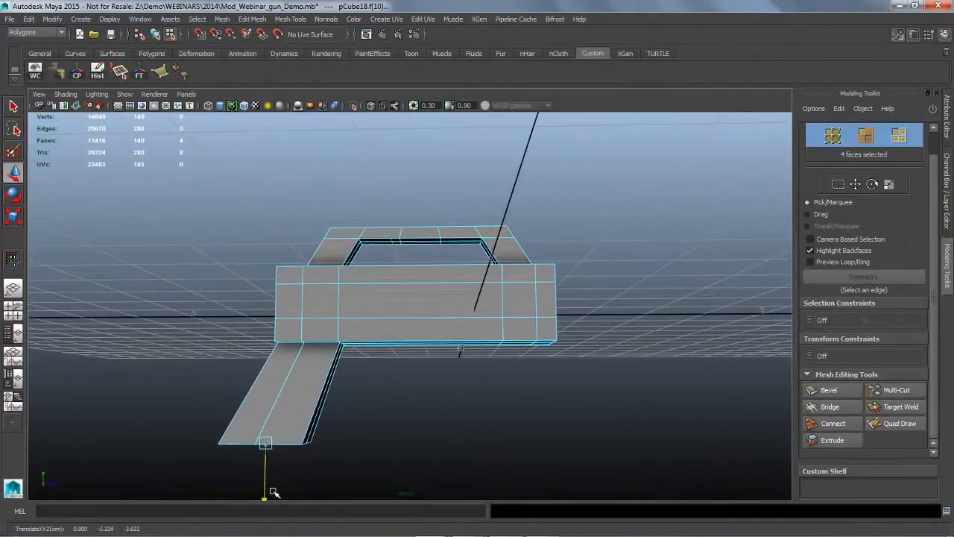
# - Insert two closely spaced vertical edge loops around the box just right of the grip with Multi-Cut
pyautogui.keyDown('alt'); pyautogui.moveTo(447, 424); pyautogui.dragTo(483, 397); pyautogui.keyUp('alt')
pyautogui.press('q')
pyautogui.click(526, 320)
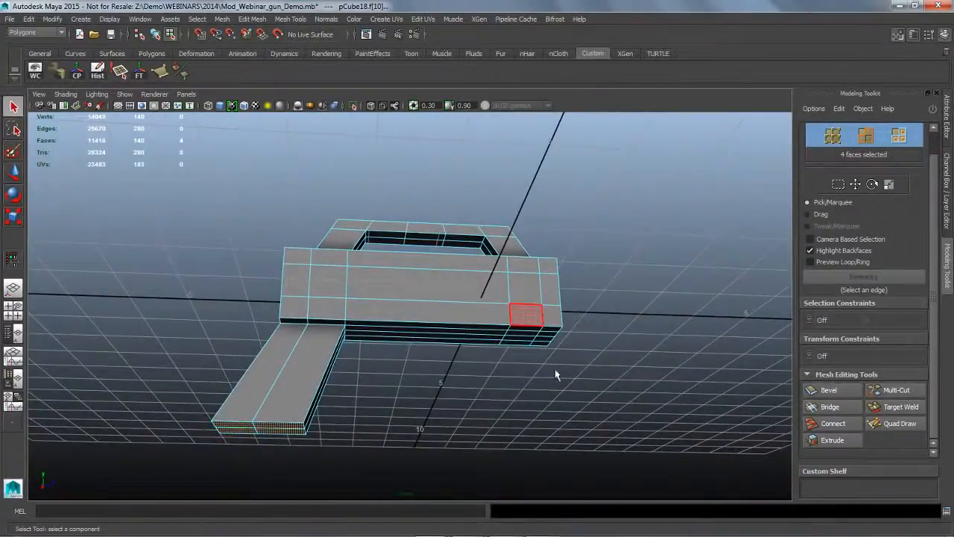
pyautogui.moveTo(558, 372)
pyautogui.keyDown('alt'); pyautogui.mouseDown()
pyautogui.moveTo(539, 390)
pyautogui.moveTo(549, 389)
pyautogui.mouseUp(); pyautogui.keyUp('alt')
pyautogui.keyDown('alt'); pyautogui.moveTo(448, 379); pyautogui.dragTo(470, 395, button='right'); pyautogui.keyUp('alt')
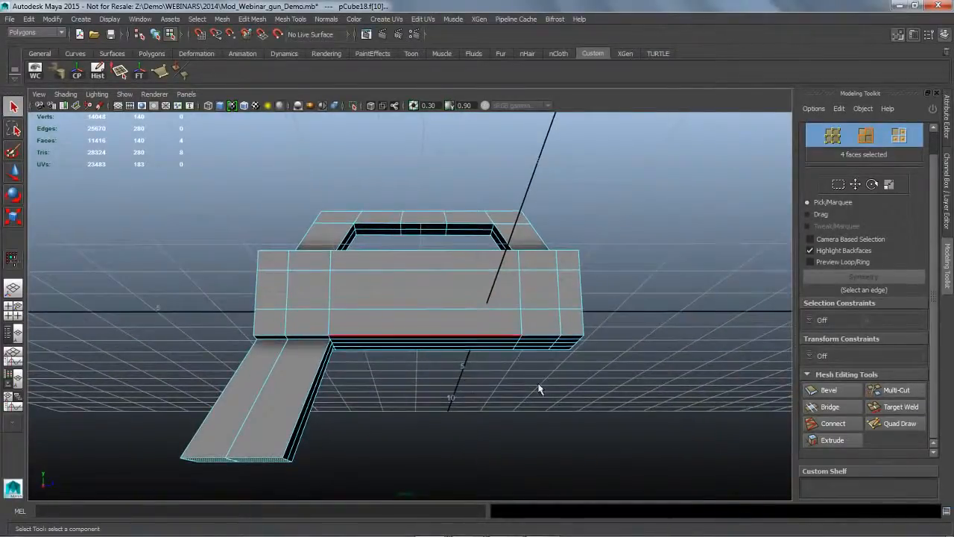
pyautogui.click(895, 390)
pyautogui.keyDown('alt'); pyautogui.moveTo(470, 375); pyautogui.dragTo(451, 382); pyautogui.keyUp('alt')
pyautogui.keyDown('alt'); pyautogui.moveTo(452, 382); pyautogui.dragTo(477, 395, button='right'); pyautogui.keyUp('alt')
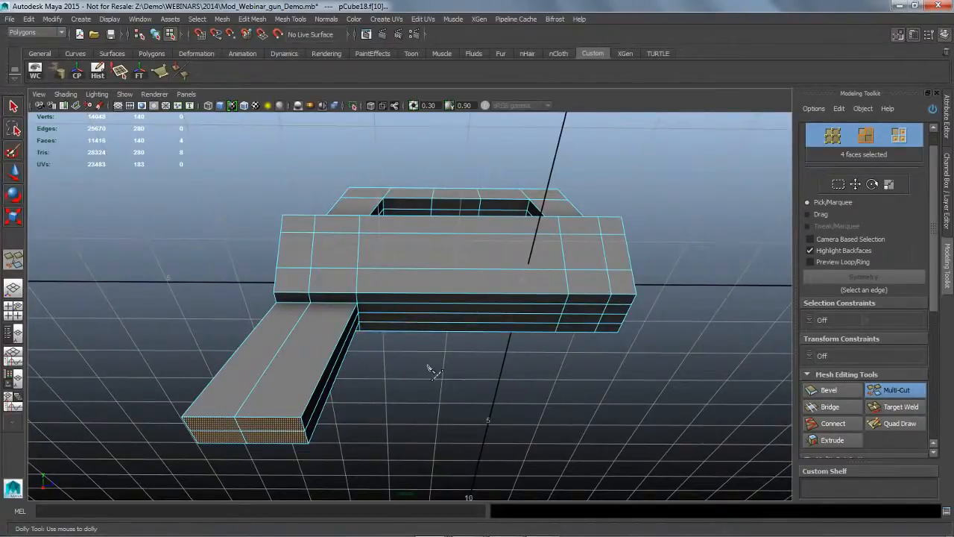
pyautogui.keyDown('alt'); pyautogui.moveTo(435, 373); pyautogui.dragTo(428, 340); pyautogui.keyUp('alt')
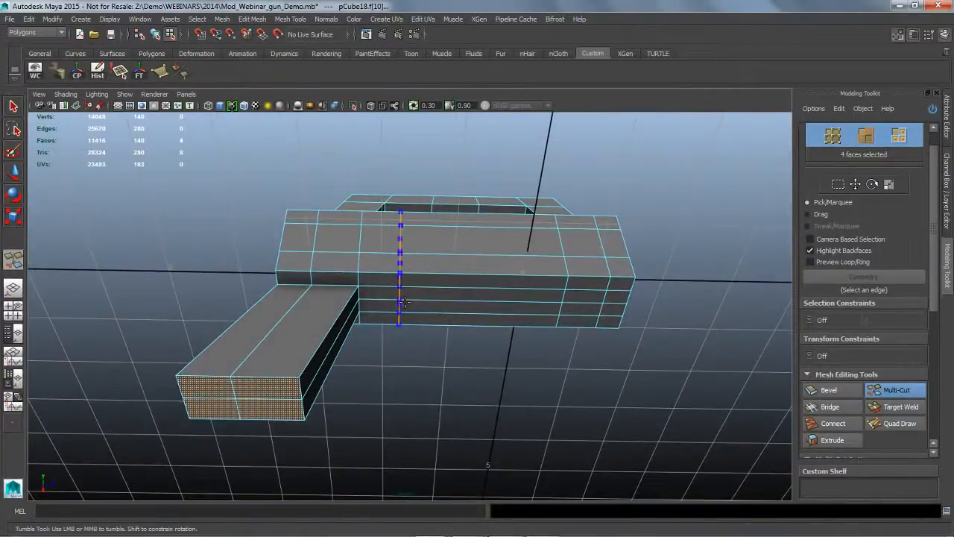
pyautogui.keyDown('ctrl'); pyautogui.click(400, 300); pyautogui.keyUp('ctrl')
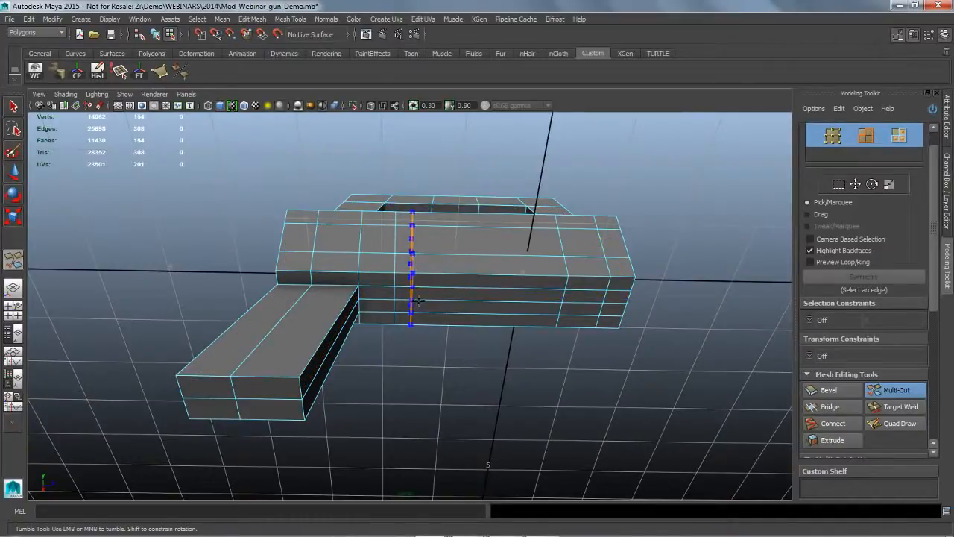
pyautogui.keyDown('ctrl'); pyautogui.click(419, 299); pyautogui.keyUp('ctrl')
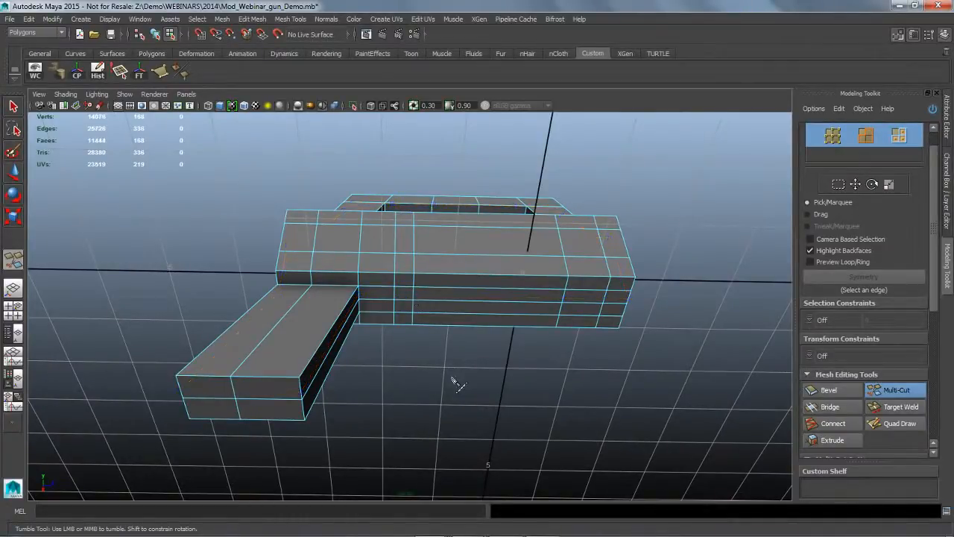
# - Select both new edge loops and slide them away from the grip with the Slide Edge tool
pyautogui.moveTo(459, 384)
pyautogui.keyDown('alt'); pyautogui.mouseDown()
pyautogui.moveTo(453, 362)
pyautogui.moveTo(460, 382)
pyautogui.mouseUp(); pyautogui.keyUp('alt')
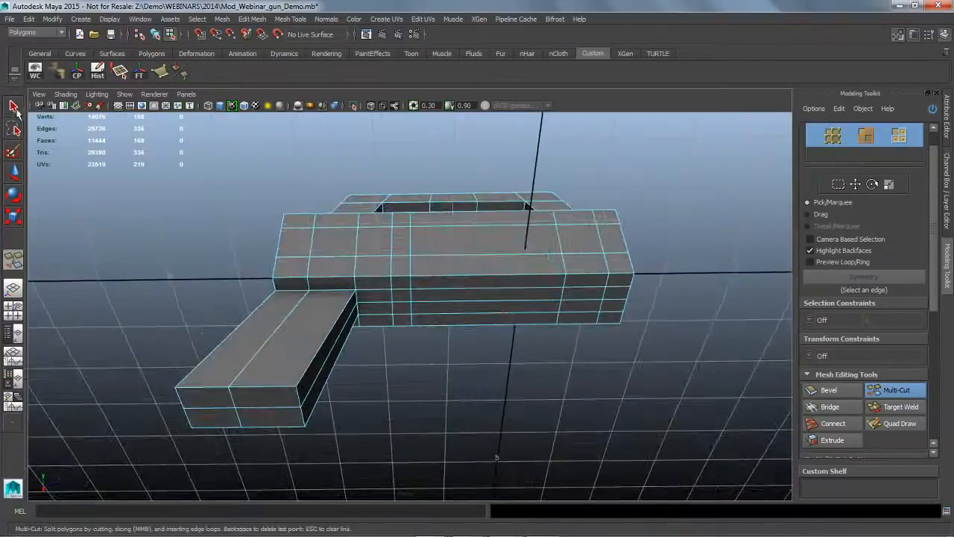
pyautogui.press('q')
pyautogui.keyDown('alt'); pyautogui.moveTo(394, 351); pyautogui.dragTo(399, 263); pyautogui.keyUp('alt')
pyautogui.doubleClick(398, 256)
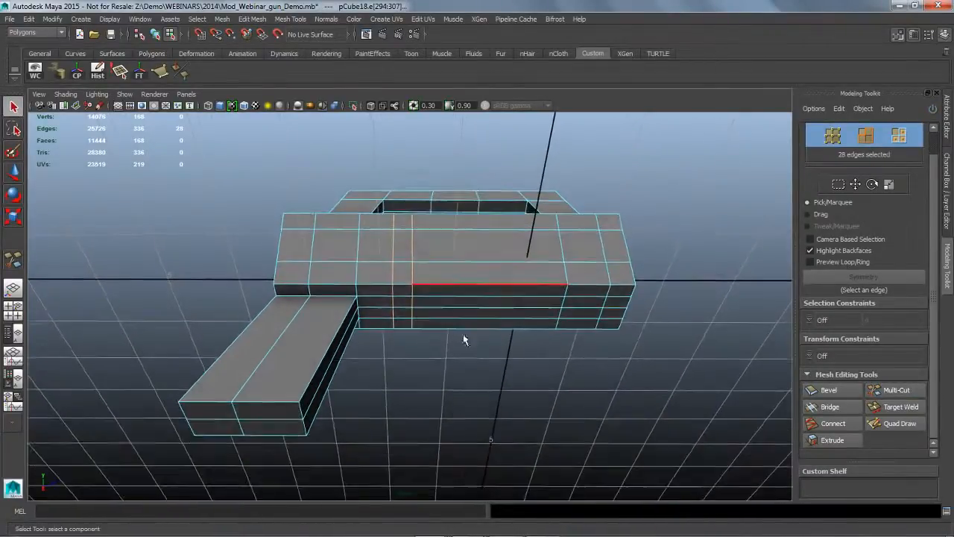
pyautogui.keyDown('shift'); pyautogui.rightClick(419, 244); pyautogui.keyUp('shift')
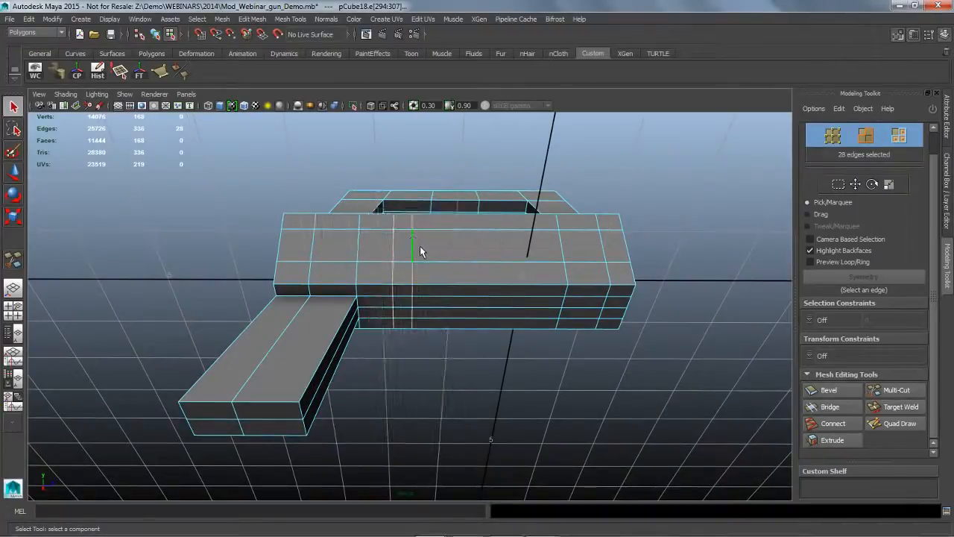
pyautogui.doubleClick(420, 246)
pyautogui.keyDown('shift'); pyautogui.doubleClick(400, 249); pyautogui.keyUp('shift')
pyautogui.keyDown('shift'); pyautogui.moveTo(420, 249); pyautogui.dragTo(424, 325, button='right'); pyautogui.keyUp('shift')
pyautogui.moveTo(457, 357); pyautogui.dragTo(505, 358, button='middle')
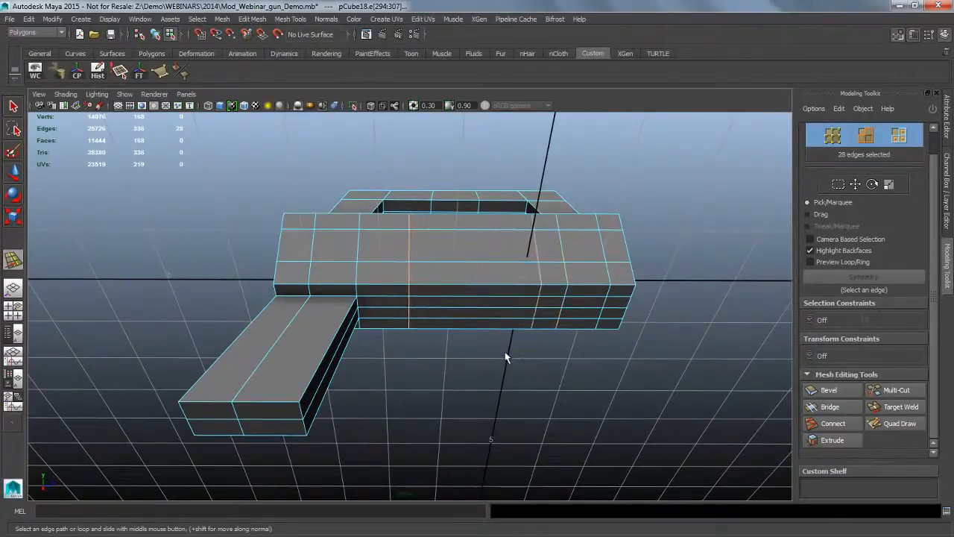
# - Slide the right edge loop back toward the grip and move the left loop slightly right so the pair sits close together
pyautogui.doubleClick(547, 301)
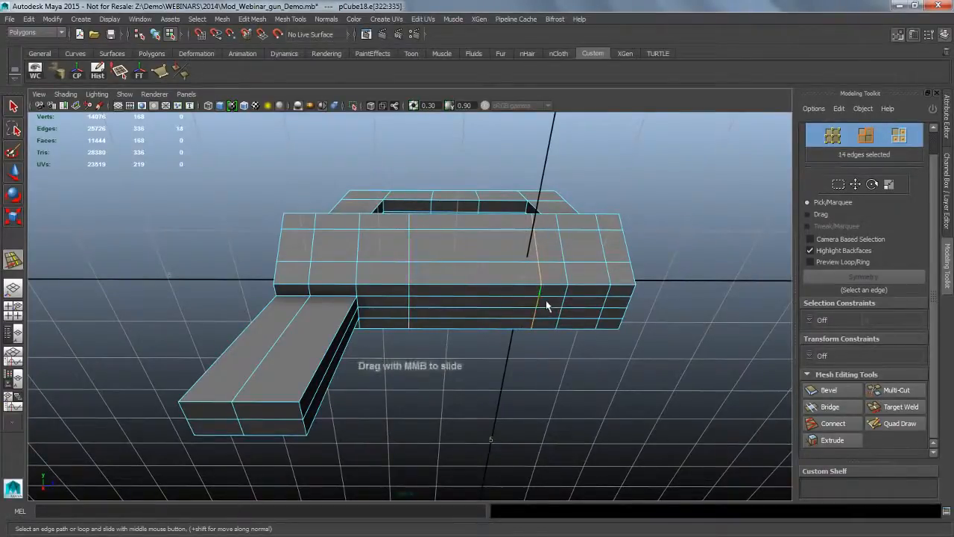
pyautogui.moveTo(556, 396); pyautogui.dragTo(525, 386, button='middle')
pyautogui.doubleClick(416, 297)
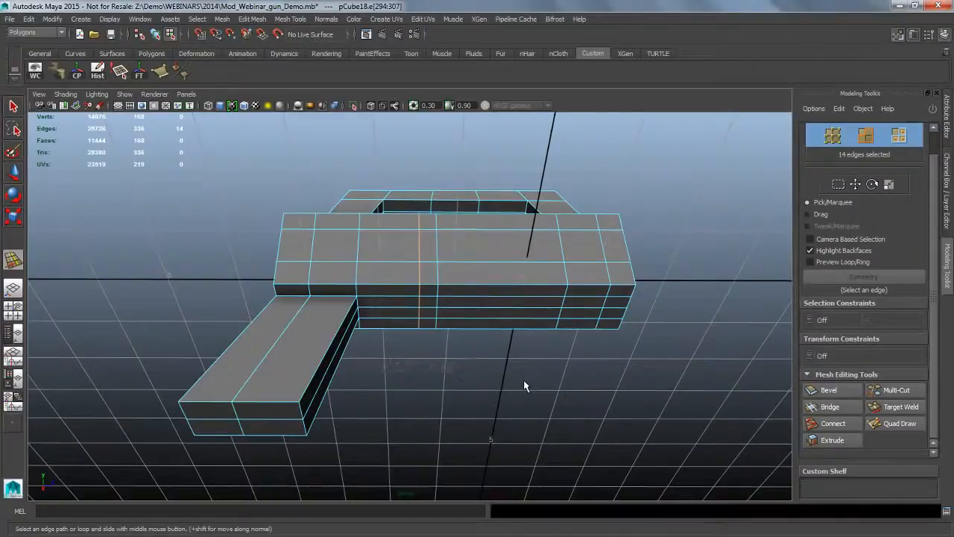
pyautogui.keyDown('alt'); pyautogui.moveTo(501, 393); pyautogui.dragTo(494, 373); pyautogui.keyUp('alt')
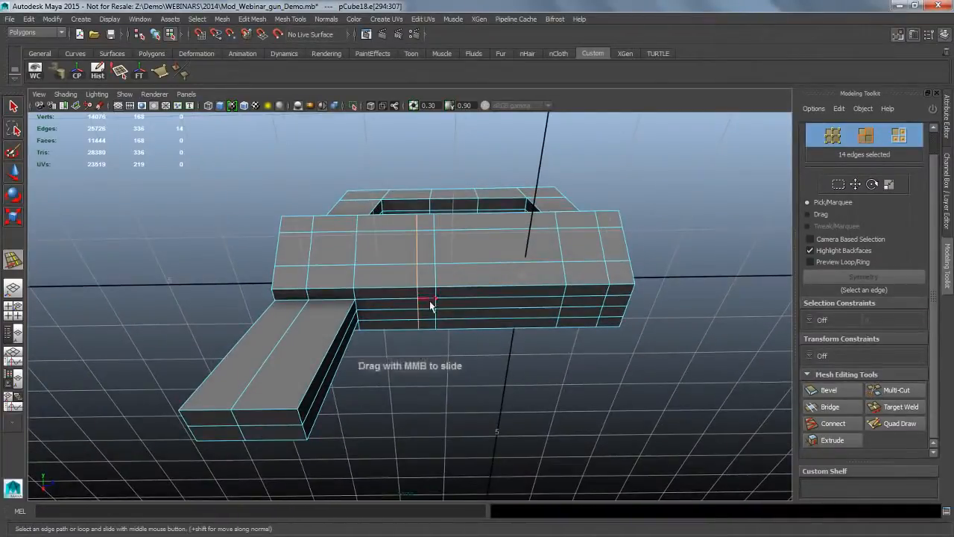
# - Slide the left of the two edge loops slightly toward the grip, widening the gap, and clear the selection
pyautogui.moveTo(504, 378); pyautogui.dragTo(501, 377, button='middle')
pyautogui.click(445, 296)
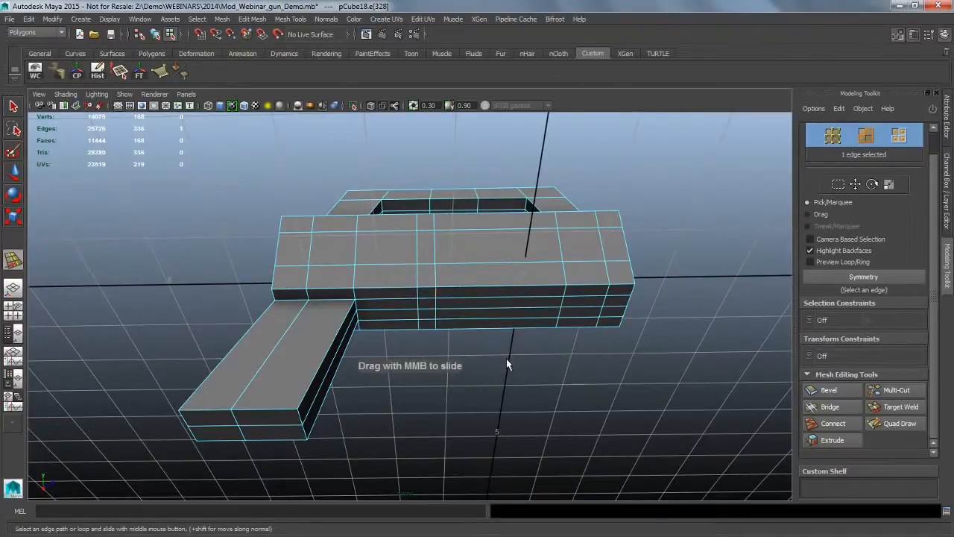
pyautogui.doubleClick(418, 294)
pyautogui.moveTo(524, 380); pyautogui.dragTo(521, 375, button='middle')
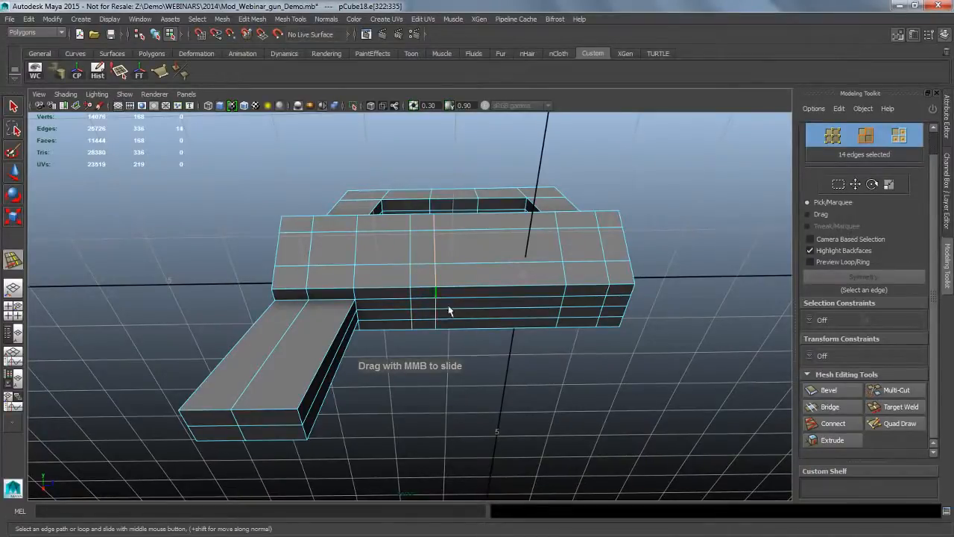
pyautogui.keyDown('alt'); pyautogui.moveTo(541, 369); pyautogui.dragTo(522, 380); pyautogui.keyUp('alt')
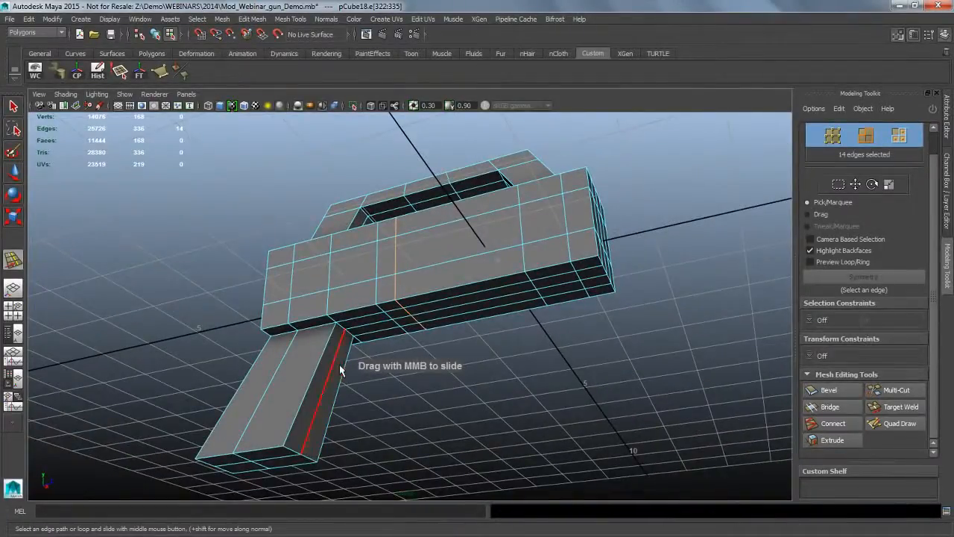
pyautogui.keyDown('alt'); pyautogui.moveTo(345, 369); pyautogui.dragTo(373, 395); pyautogui.keyUp('alt')
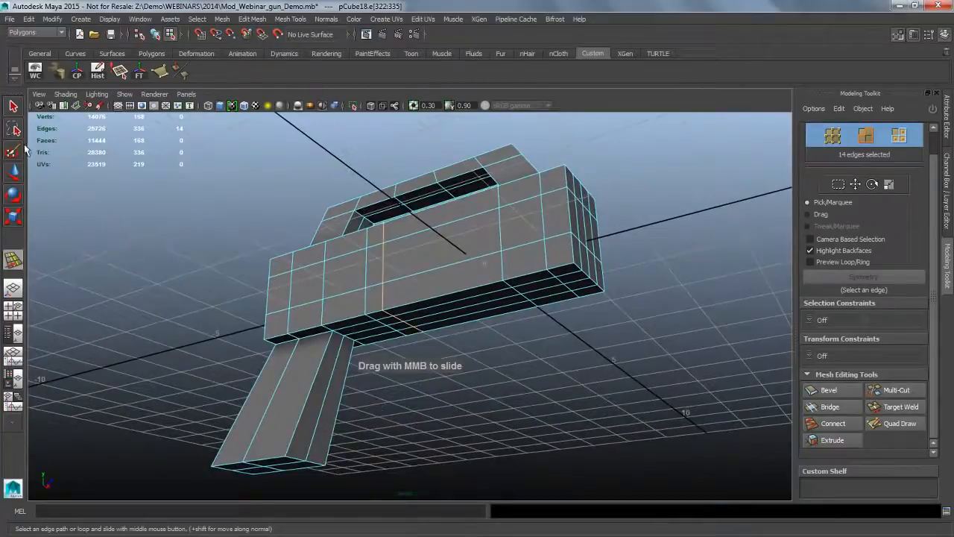
pyautogui.click(24, 113)
pyautogui.click(192, 333)
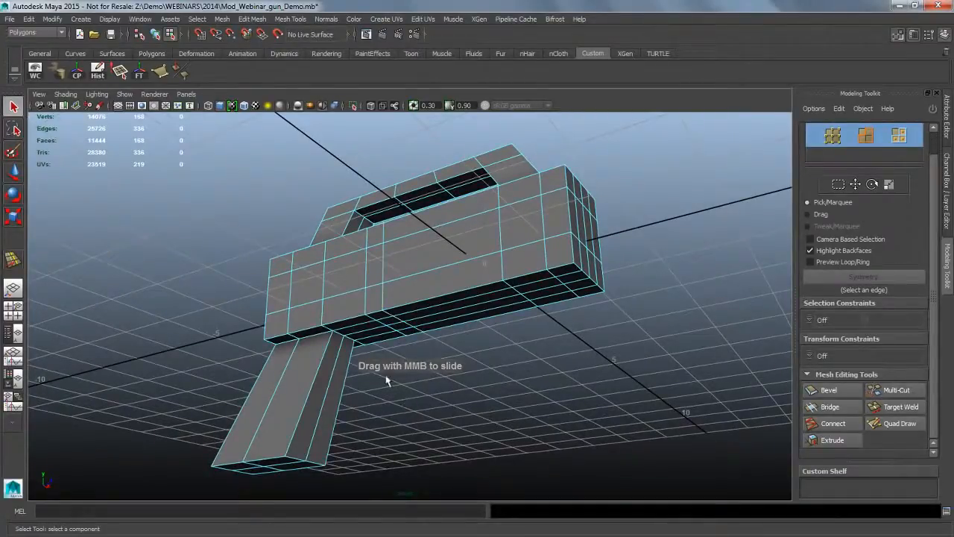
# - Insert two closely spaced edge loops around the upper part of the grip with Multi-Cut
pyautogui.press('F8')
pyautogui.scroll(1, 404, 393)
pyautogui.keyDown('alt'); pyautogui.moveTo(405, 394); pyautogui.dragTo(424, 294); pyautogui.keyUp('alt')
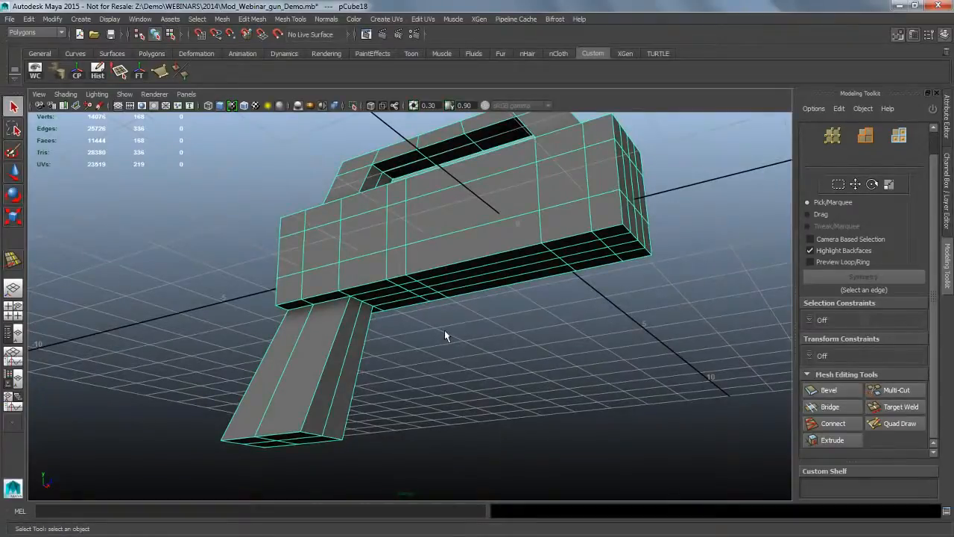
pyautogui.keyDown('alt'); pyautogui.moveTo(441, 331); pyautogui.dragTo(438, 357); pyautogui.keyUp('alt')
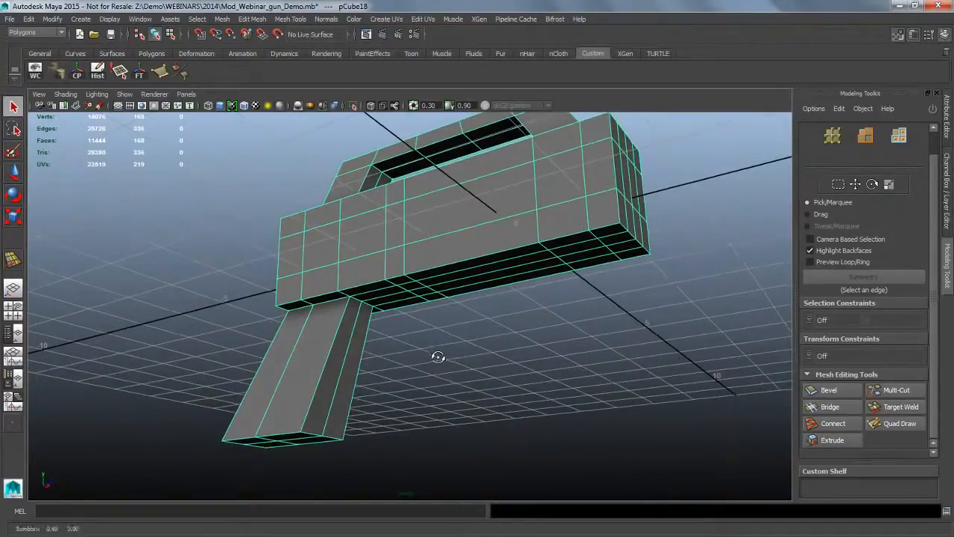
pyautogui.click(896, 389)
pyautogui.keyDown('alt'); pyautogui.moveTo(581, 380); pyautogui.dragTo(483, 378); pyautogui.keyUp('alt')
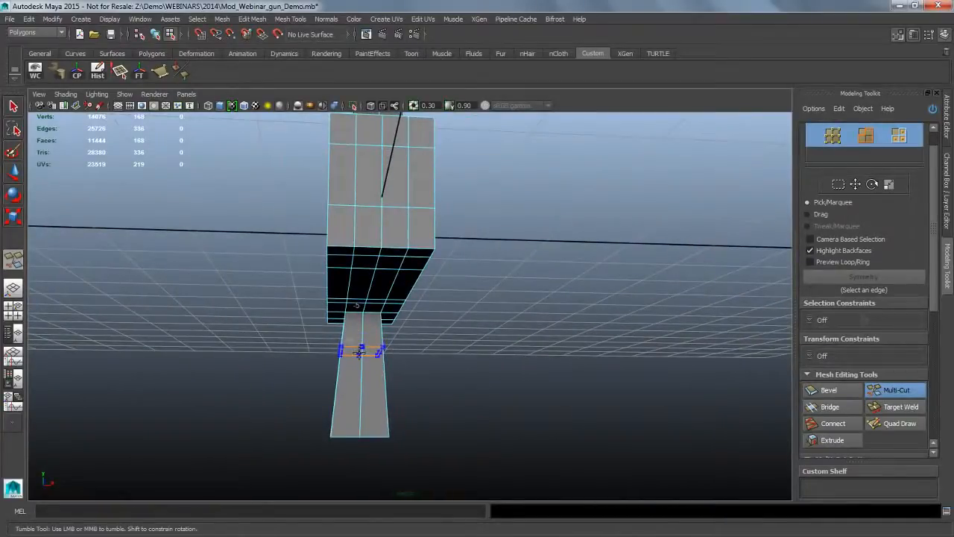
pyautogui.keyDown('ctrl'); pyautogui.click(357, 350); pyautogui.keyUp('ctrl')
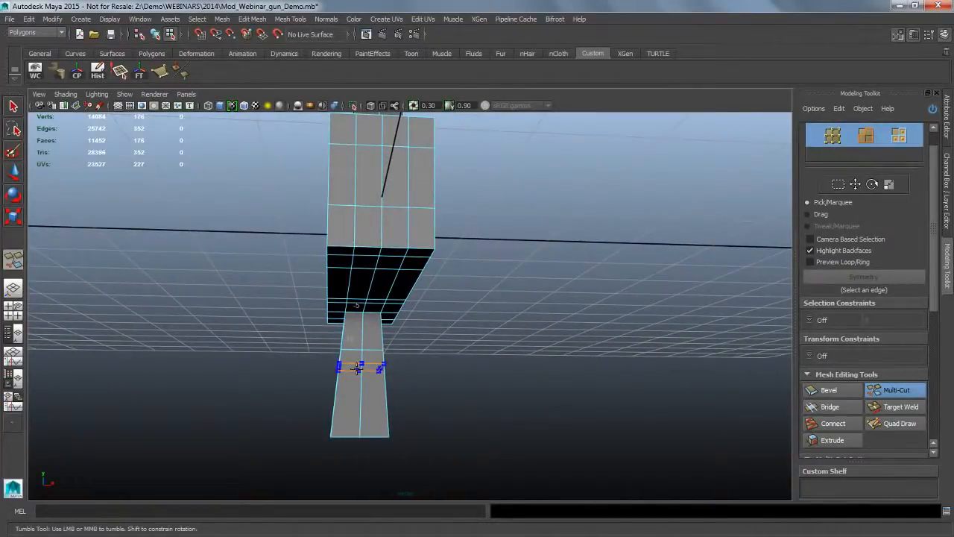
pyautogui.keyDown('ctrl'); pyautogui.click(358, 366); pyautogui.keyUp('ctrl')
pyautogui.keyDown('alt'); pyautogui.moveTo(486, 373); pyautogui.dragTo(518, 375); pyautogui.keyUp('alt')
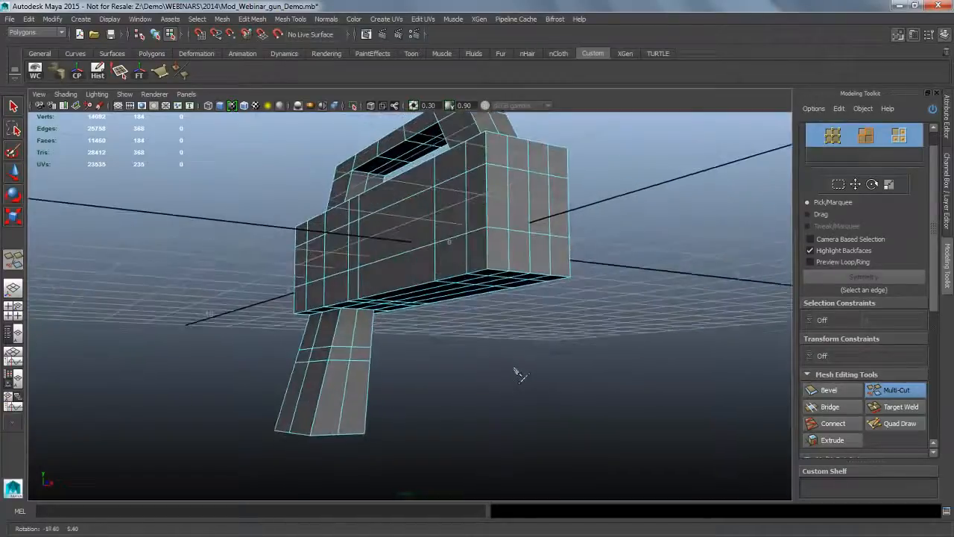
pyautogui.click(19, 109)
# - Extrude the two grip faces between the new loops facing the gun's front, with settings reset and Keep Faces Together off
pyautogui.keyDown('alt'); pyautogui.moveTo(269, 327); pyautogui.dragTo(317, 252); pyautogui.keyUp('alt')
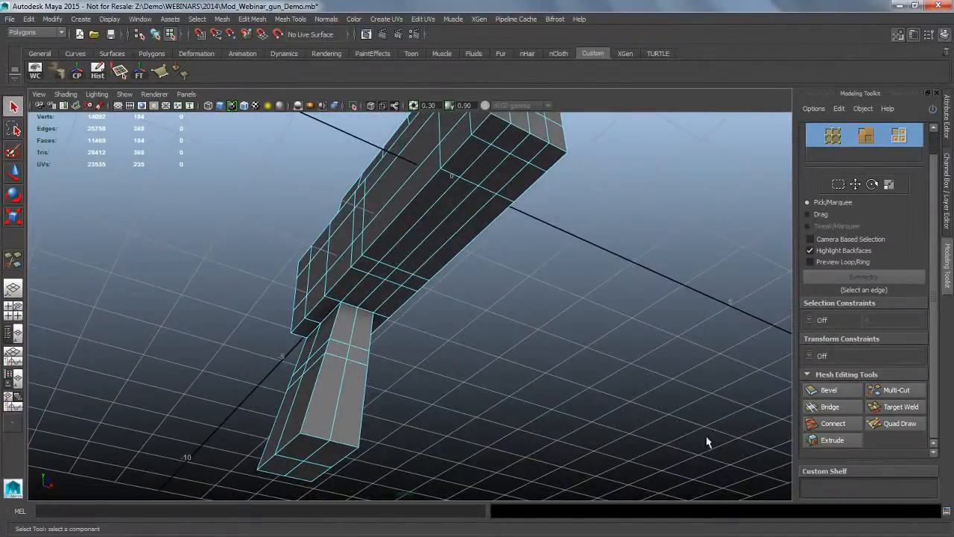
pyautogui.click(337, 350)
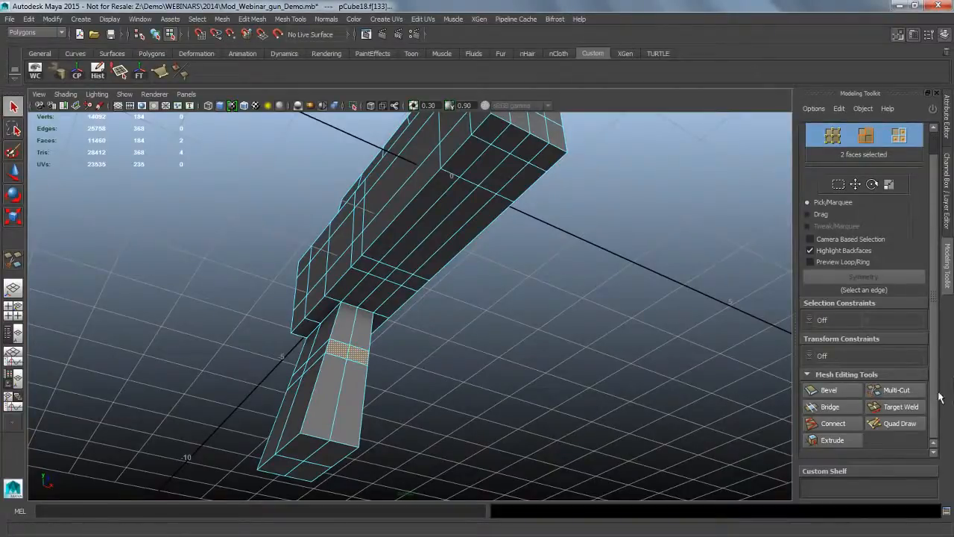
pyautogui.click(833, 440)
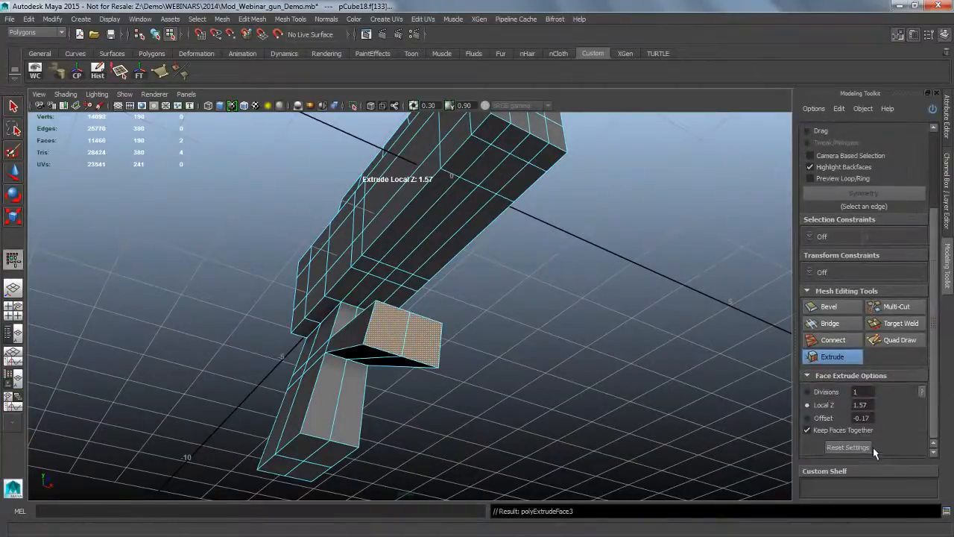
pyautogui.click(865, 450)
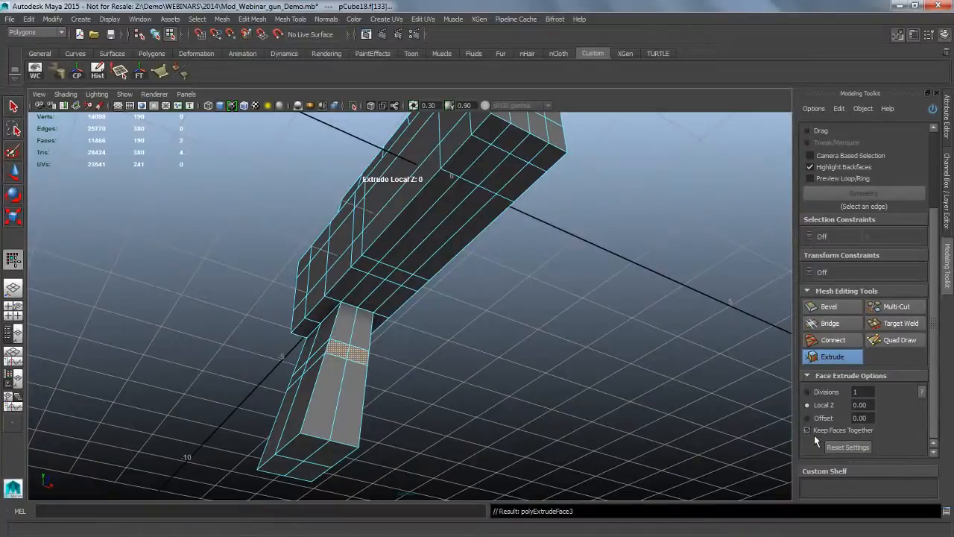
pyautogui.click(813, 435)
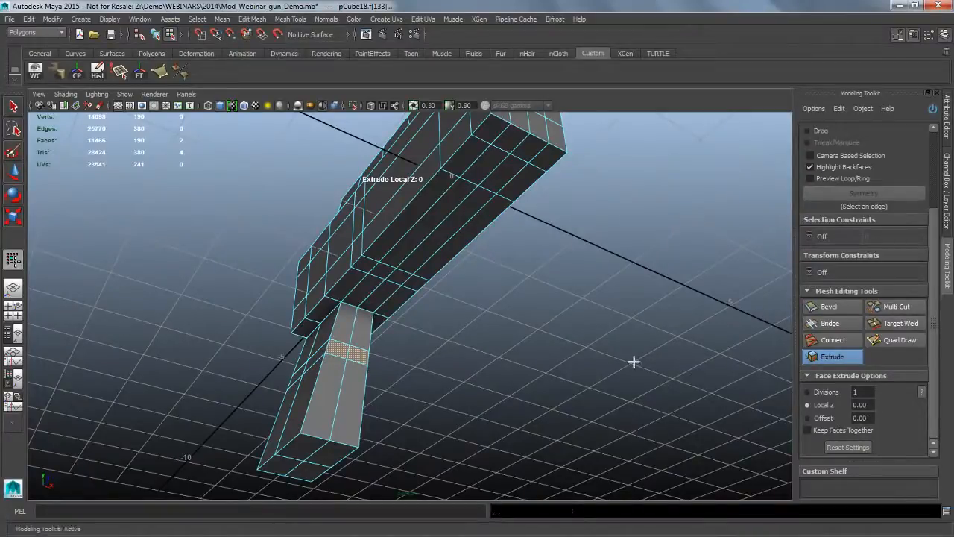
# - Undo a small Local Z change on the extrusion and set its offset to about 0.04 to inset each face separately
pyautogui.moveTo(633, 362); pyautogui.dragTo(626, 364)
pyautogui.hotkey('ctrl', 'z')
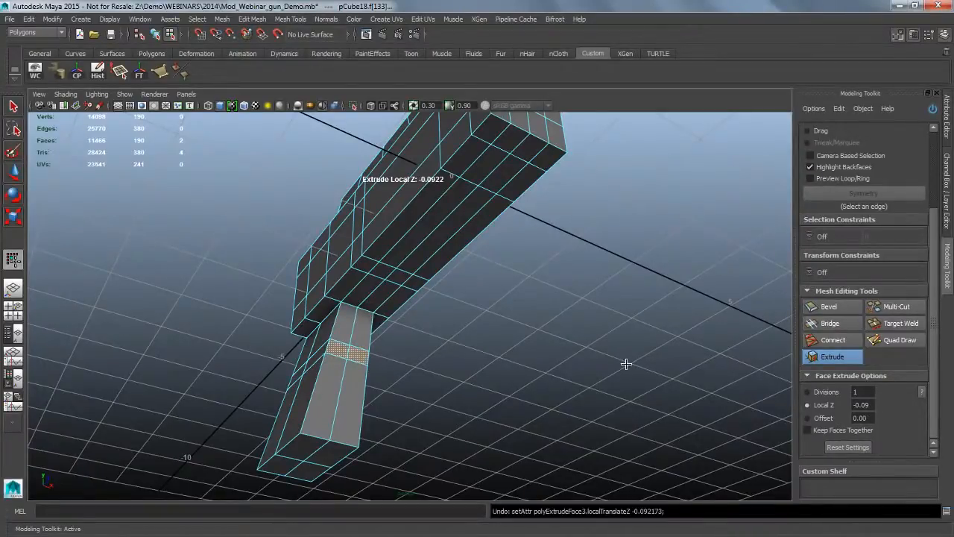
pyautogui.click(818, 418)
pyautogui.moveTo(646, 374); pyautogui.dragTo(706, 379)
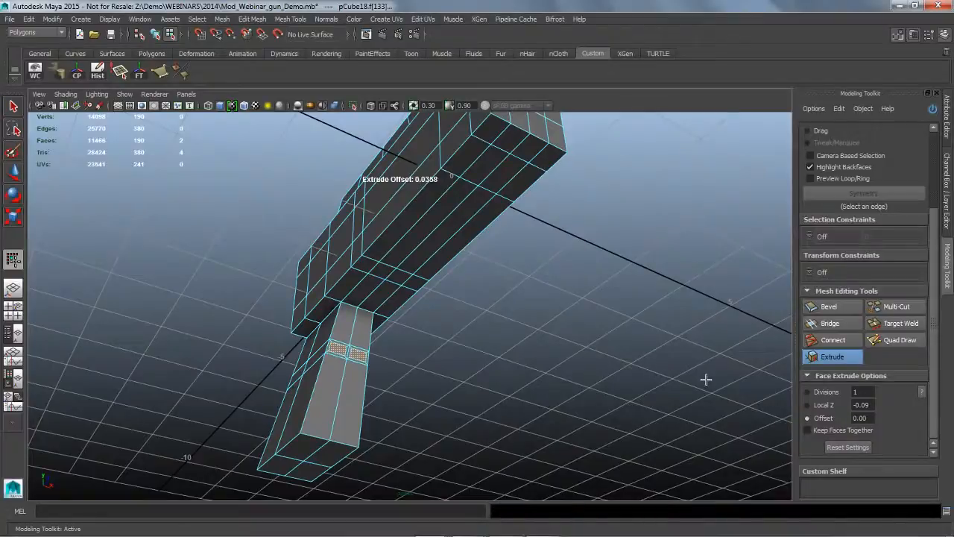
pyautogui.moveTo(535, 380)
pyautogui.keyDown('alt'); pyautogui.mouseDown()
pyautogui.moveTo(554, 400)
pyautogui.moveTo(586, 330)
pyautogui.moveTo(579, 368)
pyautogui.moveTo(626, 365)
pyautogui.moveTo(599, 358)
pyautogui.moveTo(571, 366)
pyautogui.moveTo(565, 379)
pyautogui.moveTo(538, 374)
pyautogui.mouseUp(); pyautogui.keyUp('alt')
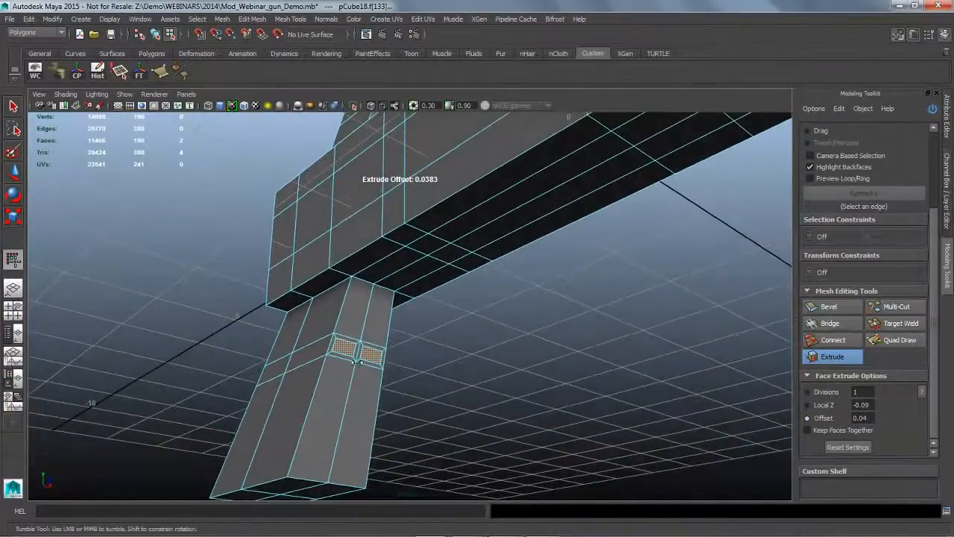
pyautogui.click(14, 107)
# - Bridge an inner face between the loops on the box's underside to one inset grip face, with the bridge settings reset
pyautogui.keyDown('alt'); pyautogui.moveTo(440, 355); pyautogui.dragTo(457, 346); pyautogui.keyUp('alt')
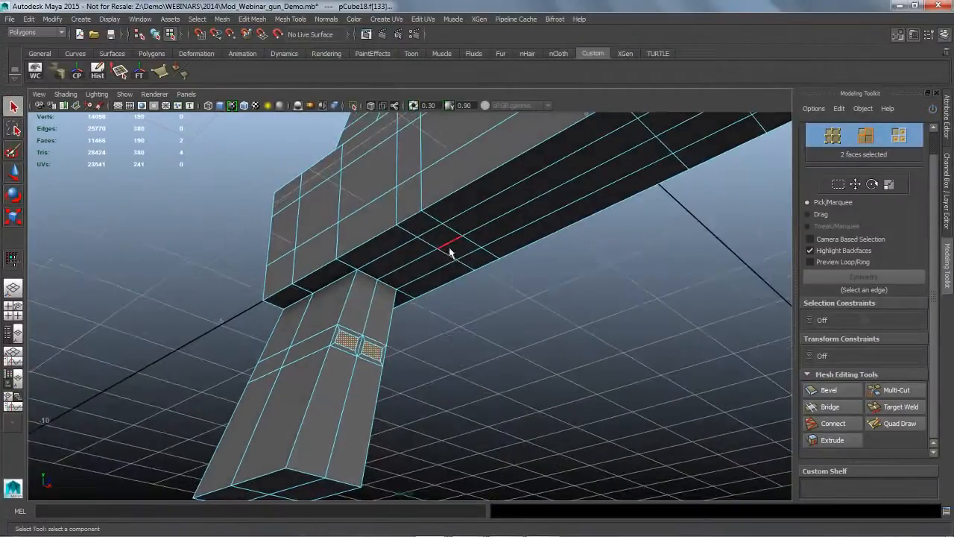
pyautogui.moveTo(438, 233); pyautogui.dragTo(445, 241, button='right')
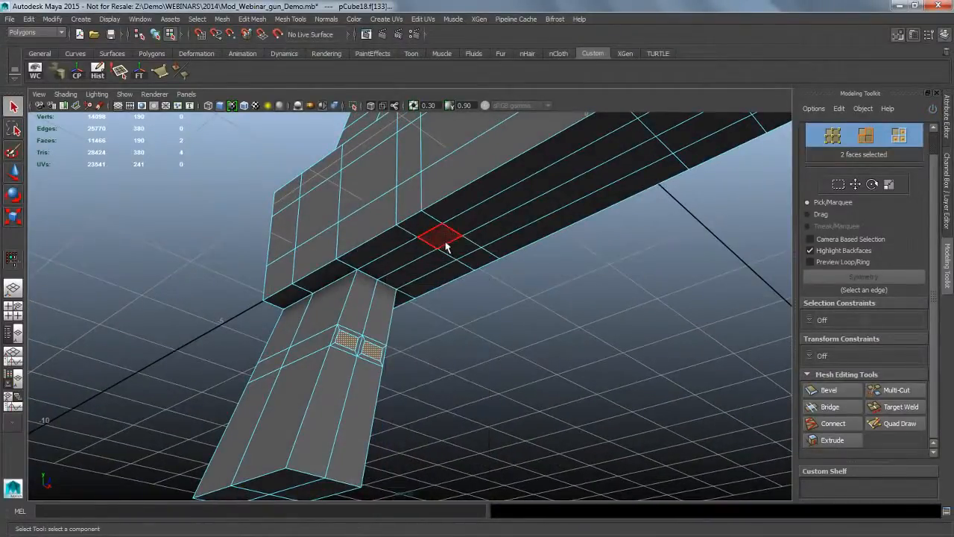
pyautogui.click(444, 242)
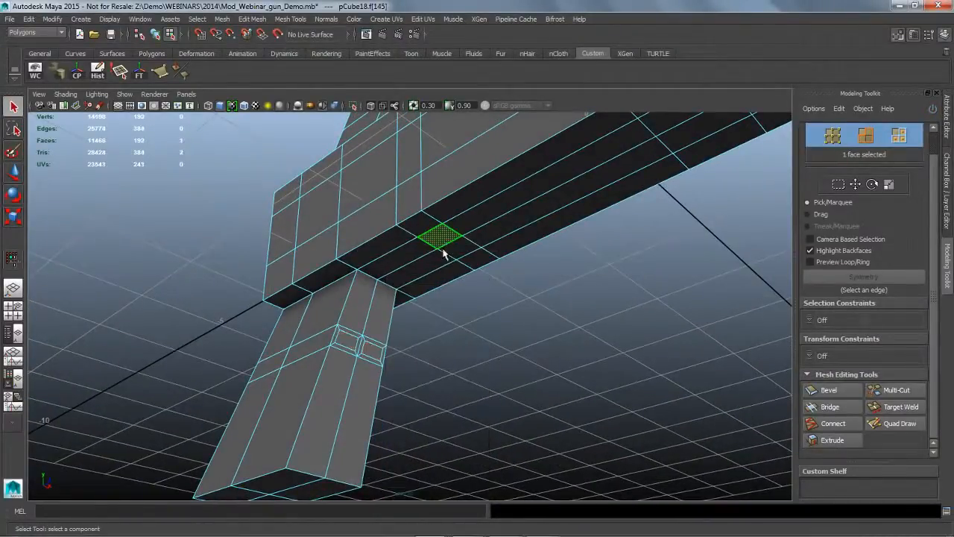
pyautogui.keyDown('shift'); pyautogui.click(355, 349); pyautogui.keyUp('shift')
pyautogui.keyDown('alt'); pyautogui.moveTo(484, 369); pyautogui.dragTo(445, 389); pyautogui.keyUp('alt')
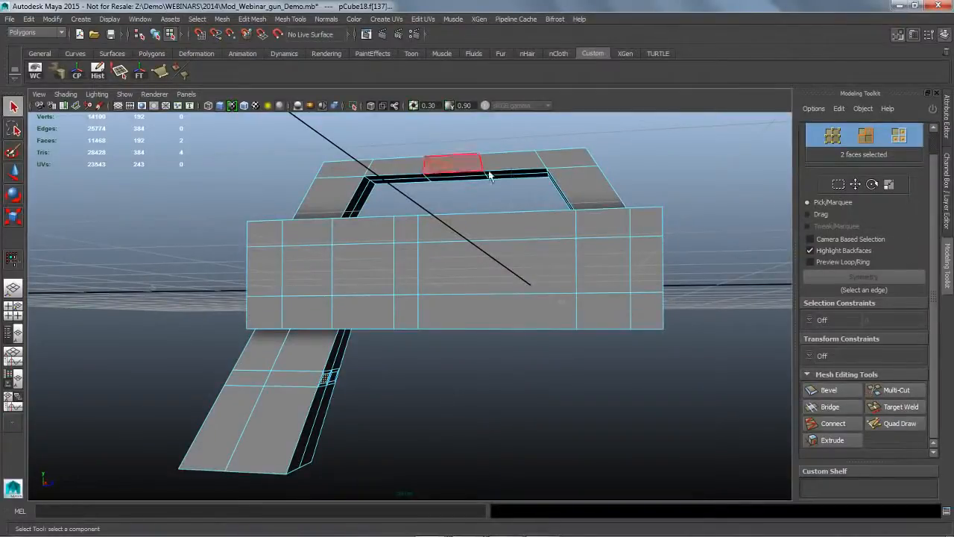
pyautogui.keyDown('alt'); pyautogui.moveTo(523, 444); pyautogui.dragTo(503, 425); pyautogui.keyUp('alt')
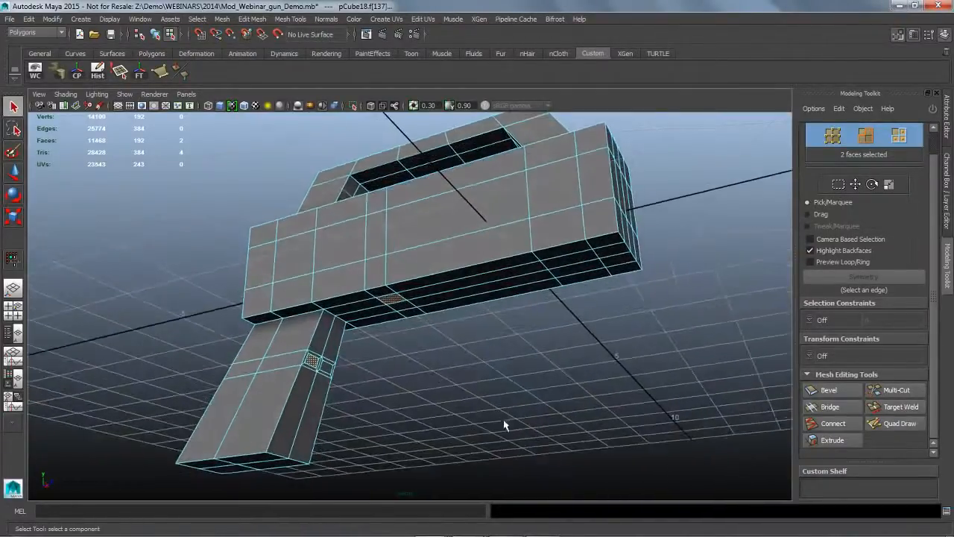
pyautogui.click(849, 409)
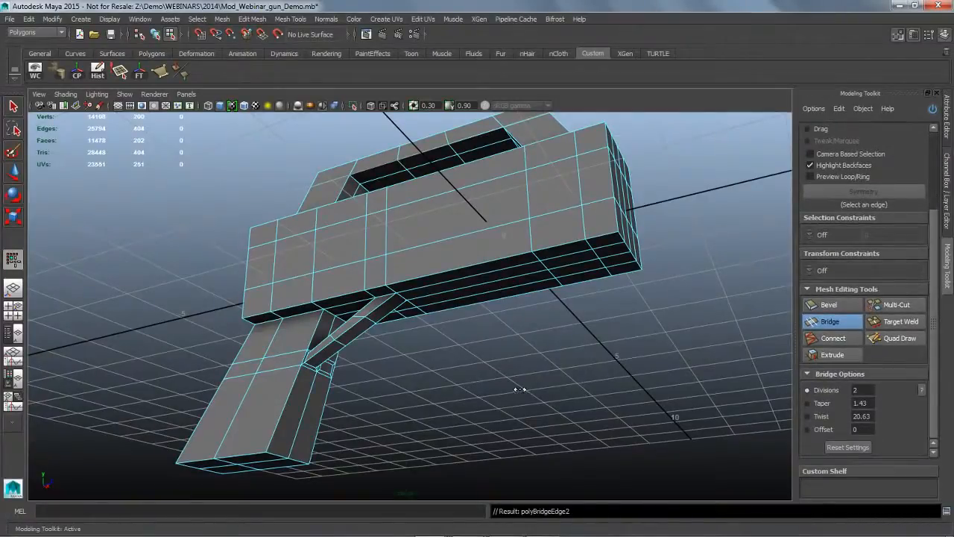
pyautogui.keyDown('alt'); pyautogui.moveTo(519, 389); pyautogui.dragTo(608, 408, button='right'); pyautogui.keyUp('alt')
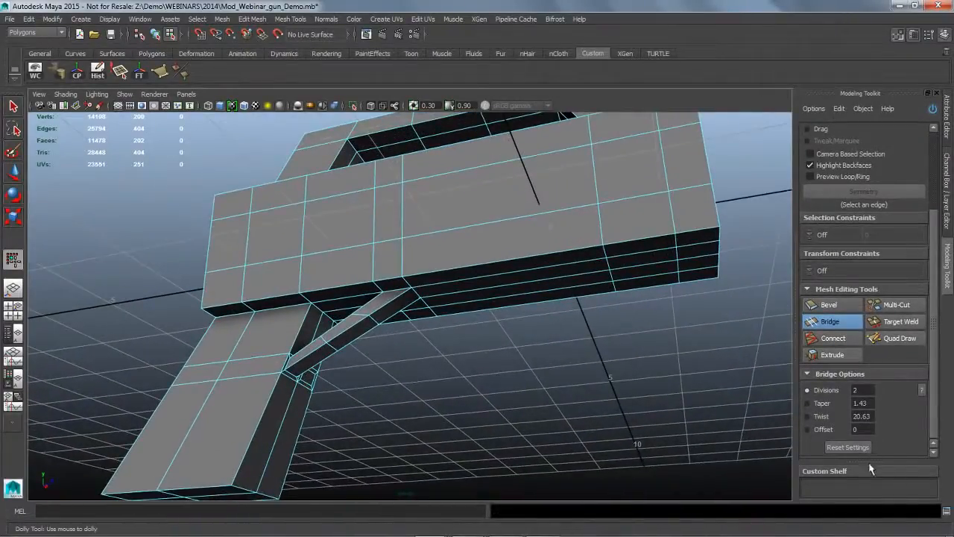
pyautogui.click(848, 447)
# - Set the bridge's curve type to Blend and its divisions to 3 to form a curved trigger guard
pyautogui.keyDown('alt'); pyautogui.moveTo(535, 406); pyautogui.dragTo(521, 395); pyautogui.keyUp('alt')
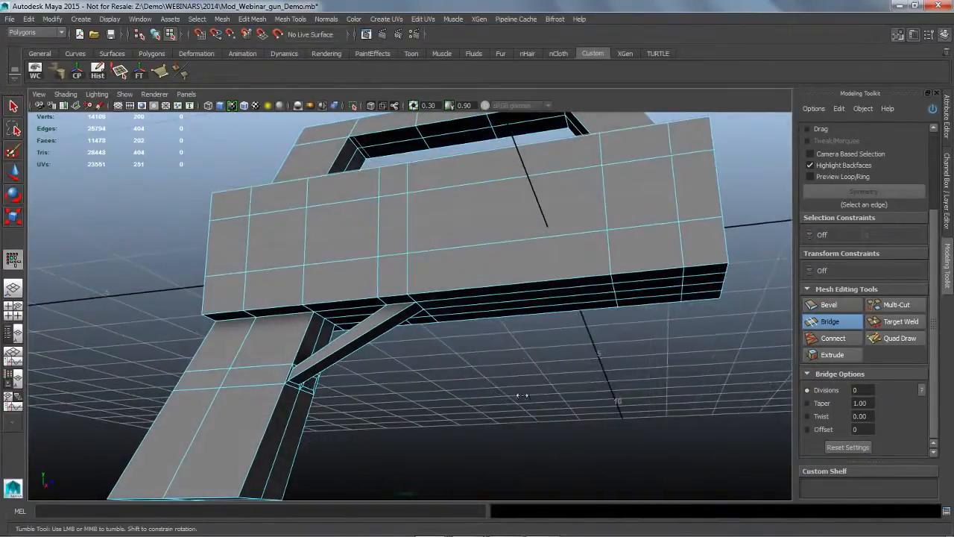
pyautogui.rightClick(496, 363)
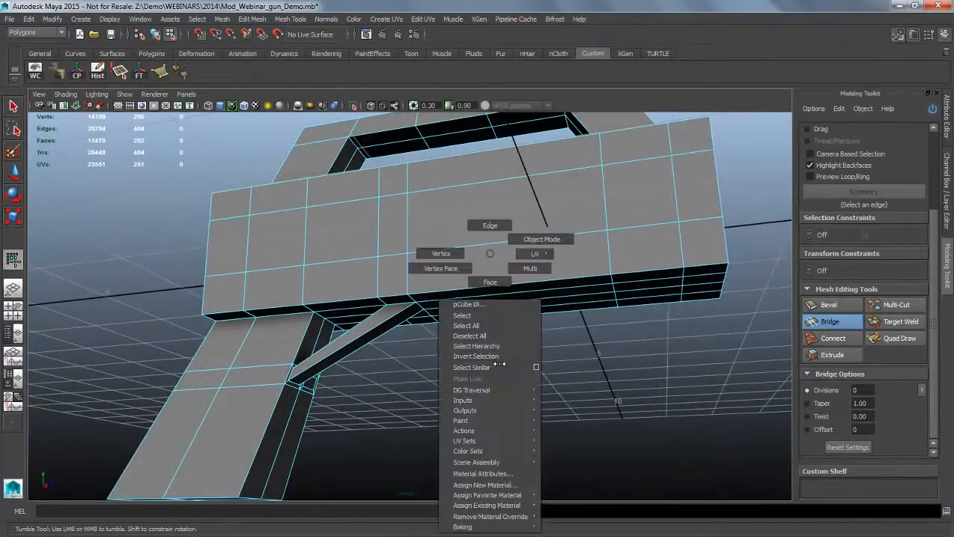
pyautogui.click(499, 360)
pyautogui.keyDown('shift'); pyautogui.rightClick(493, 367); pyautogui.keyUp('shift')
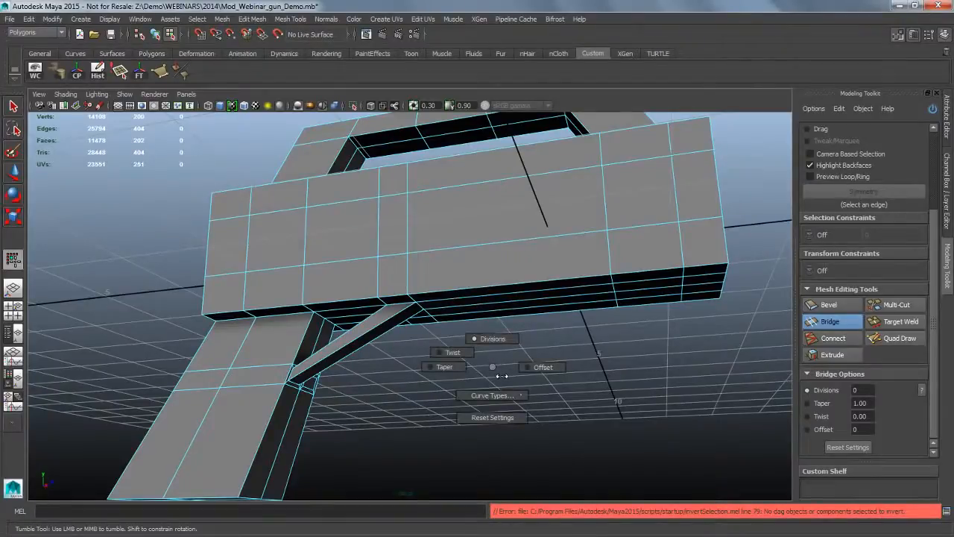
pyautogui.keyDown('alt'); pyautogui.moveTo(507, 384); pyautogui.dragTo(509, 412); pyautogui.keyUp('alt')
pyautogui.keyDown('shift'); pyautogui.rightClick(501, 403); pyautogui.keyUp('shift')
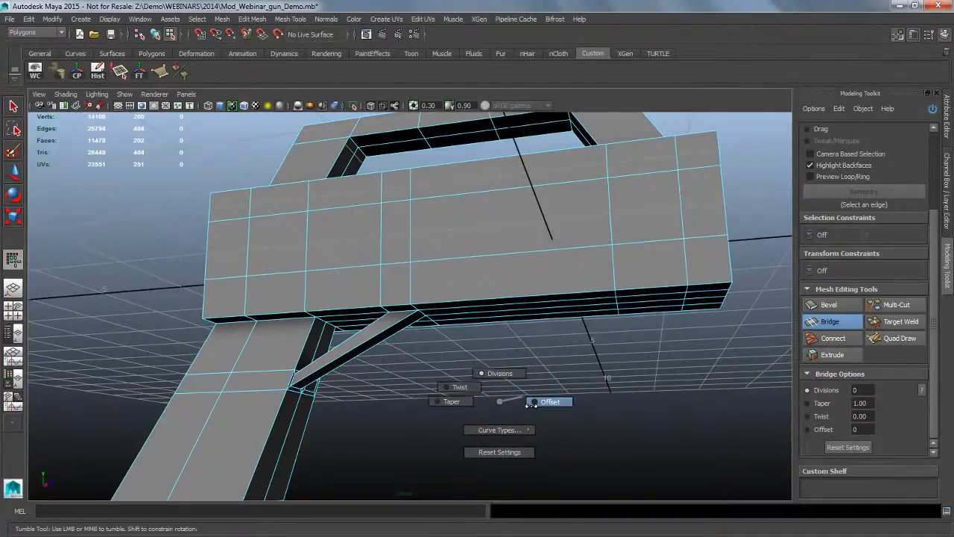
pyautogui.moveTo(509, 437)
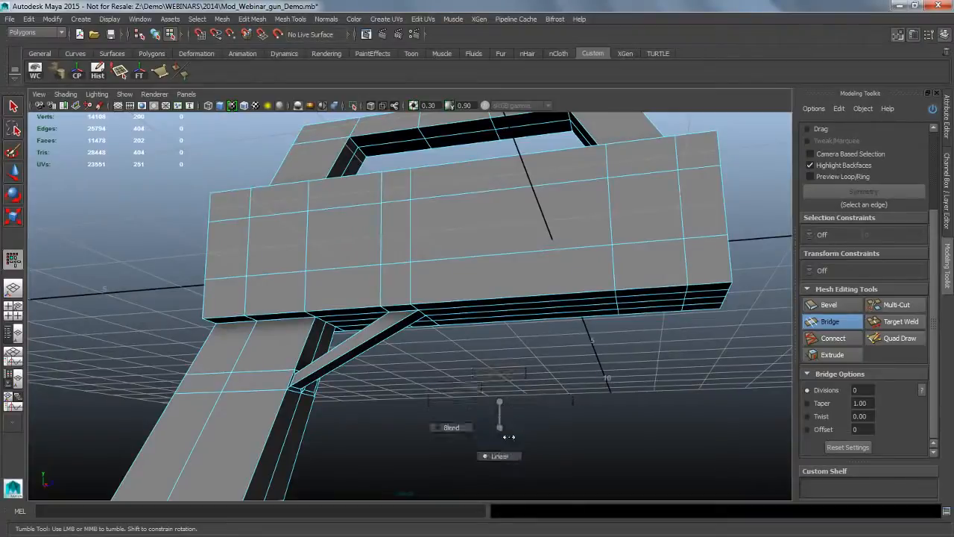
pyautogui.moveTo(464, 434); pyautogui.dragTo(464, 434, button='right')
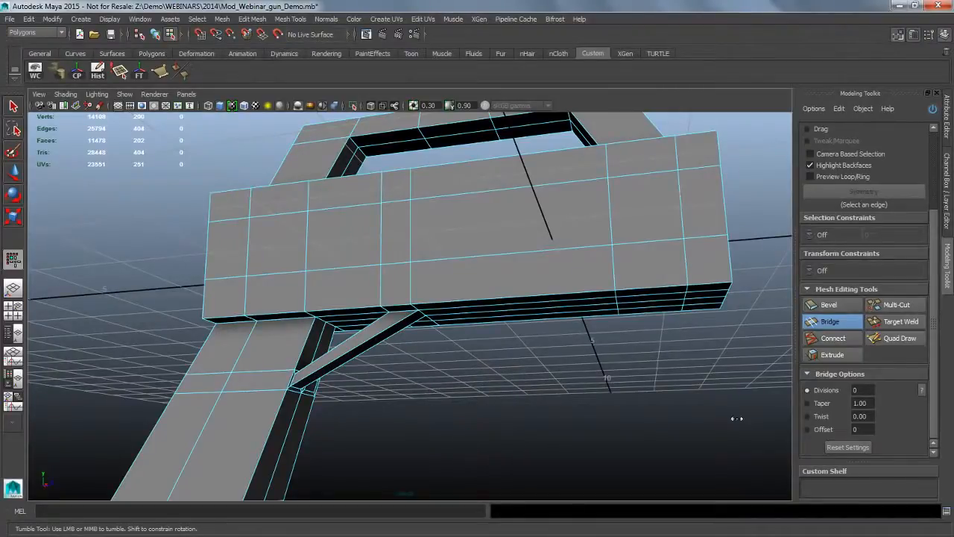
pyautogui.moveTo(579, 410); pyautogui.dragTo(623, 405, button='middle')
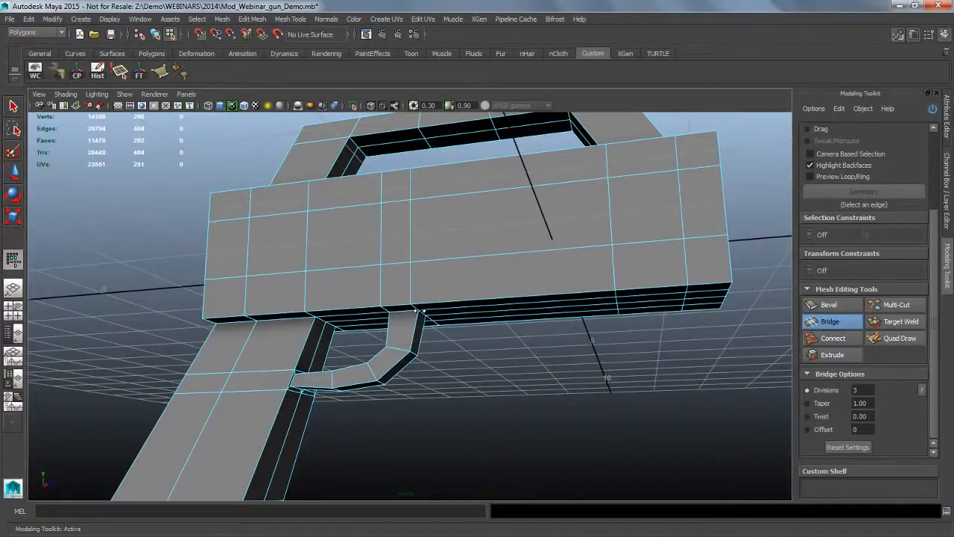
# - Switch the bridge's curve type to Linear and back to Blend to compare the shapes
pyautogui.rightClick(553, 376)
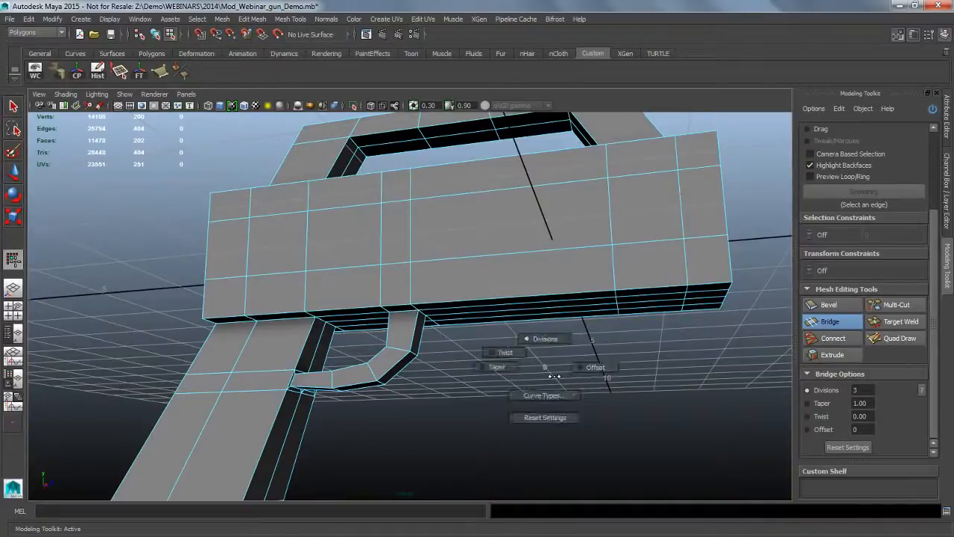
pyautogui.moveTo(554, 375); pyautogui.dragTo(551, 429, button='right')
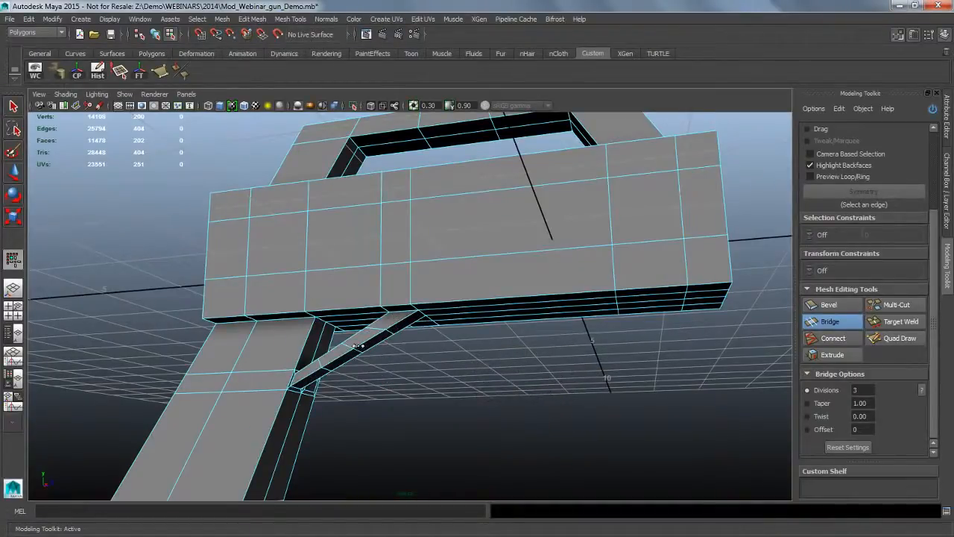
pyautogui.moveTo(556, 390); pyautogui.dragTo(526, 423, button='right')
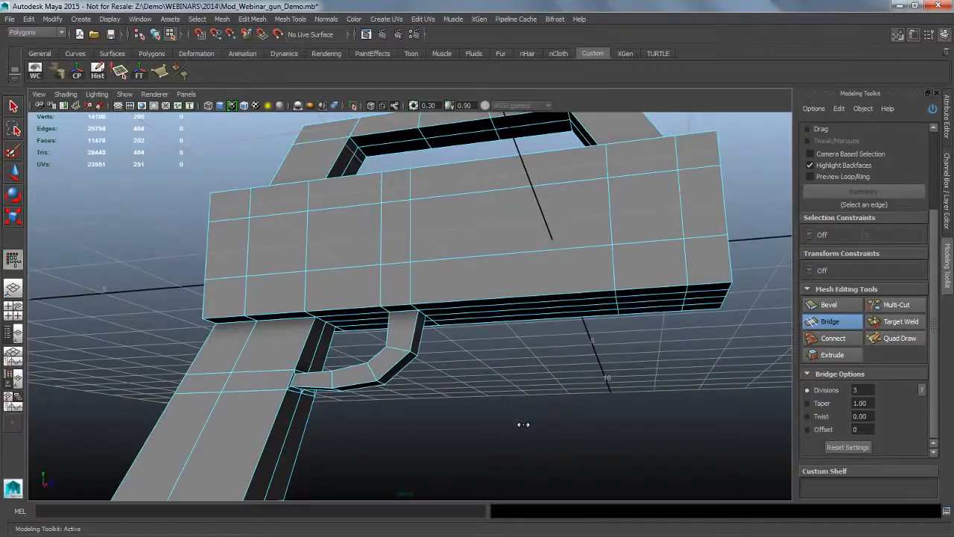
# - Reduce the curved trigger guard bridge to 2 divisions and finish the bridge
pyautogui.keyDown('alt'); pyautogui.moveTo(526, 424); pyautogui.dragTo(550, 430); pyautogui.keyUp('alt')
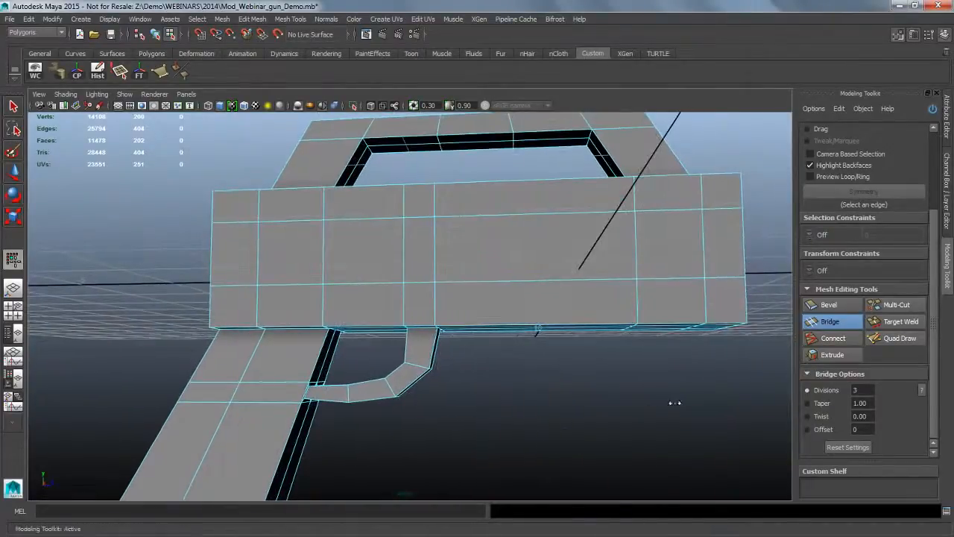
pyautogui.moveTo(651, 407); pyautogui.dragTo(596, 394, button='middle')
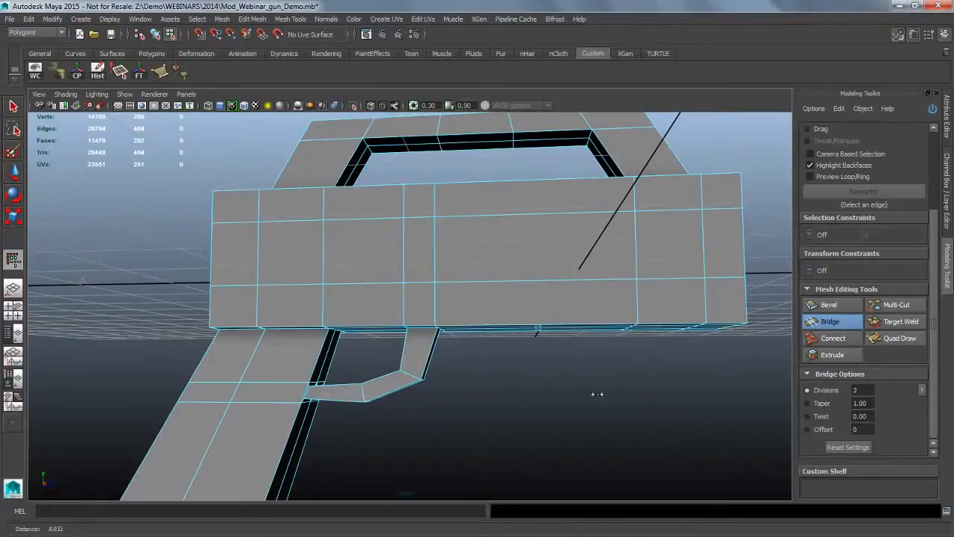
pyautogui.keyDown('alt'); pyautogui.moveTo(596, 394); pyautogui.dragTo(260, 327); pyautogui.keyUp('alt')
pyautogui.click(12, 109)
# - Bridge the other inner face on the box's underside to the second inset grip face, matching the first half of the trigger guard
pyautogui.keyDown('alt'); pyautogui.moveTo(260, 326); pyautogui.dragTo(320, 322, button='right'); pyautogui.keyUp('alt')
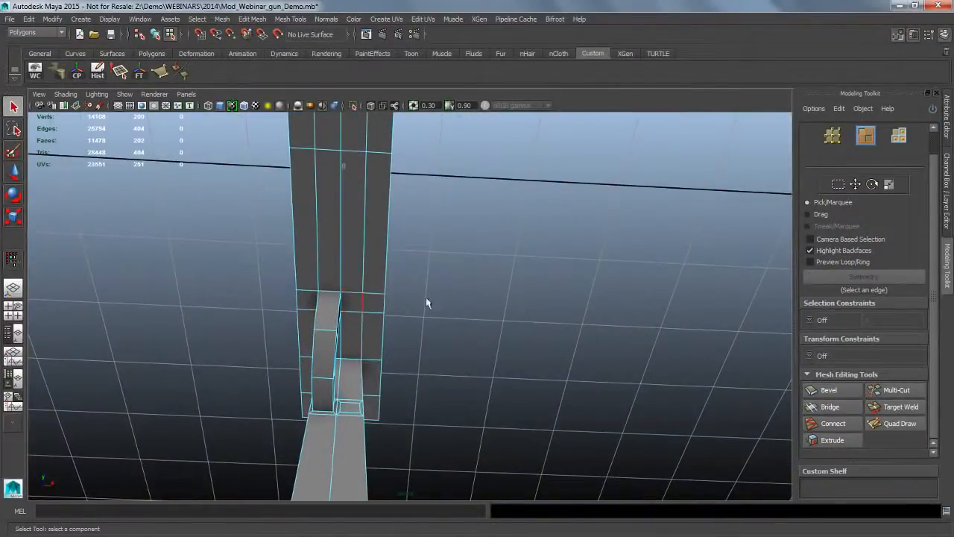
pyautogui.scroll(2, 937, 192)
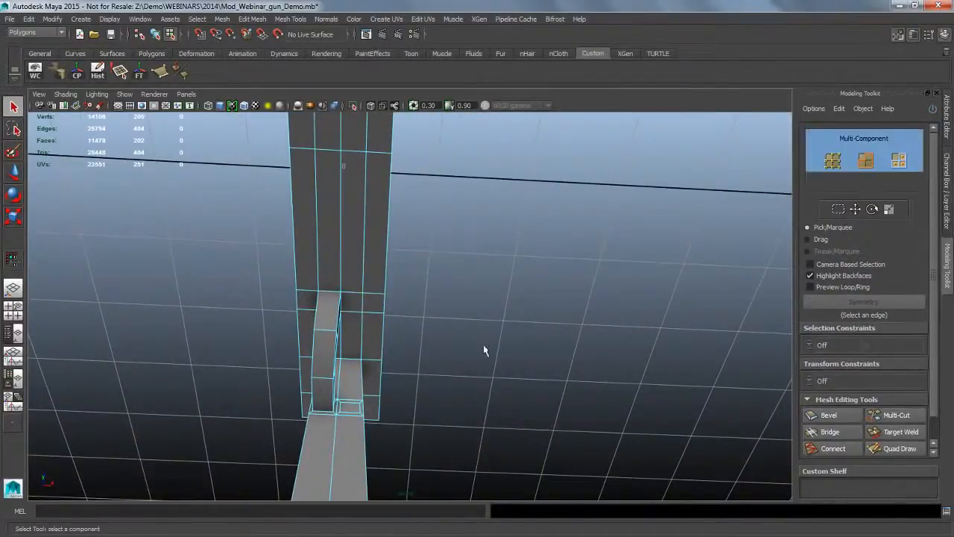
pyautogui.click(360, 304)
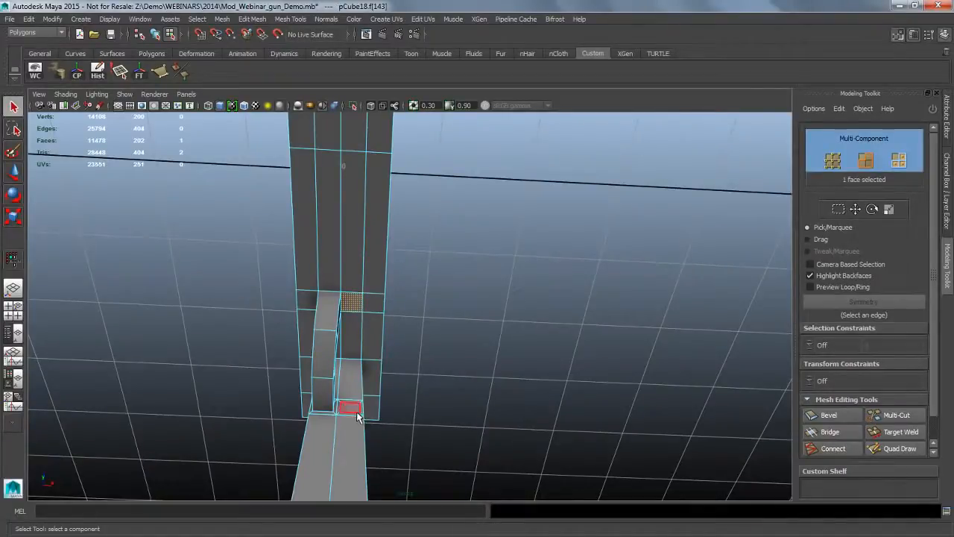
pyautogui.keyDown('shift'); pyautogui.click(349, 407); pyautogui.keyUp('shift')
pyautogui.click(824, 431)
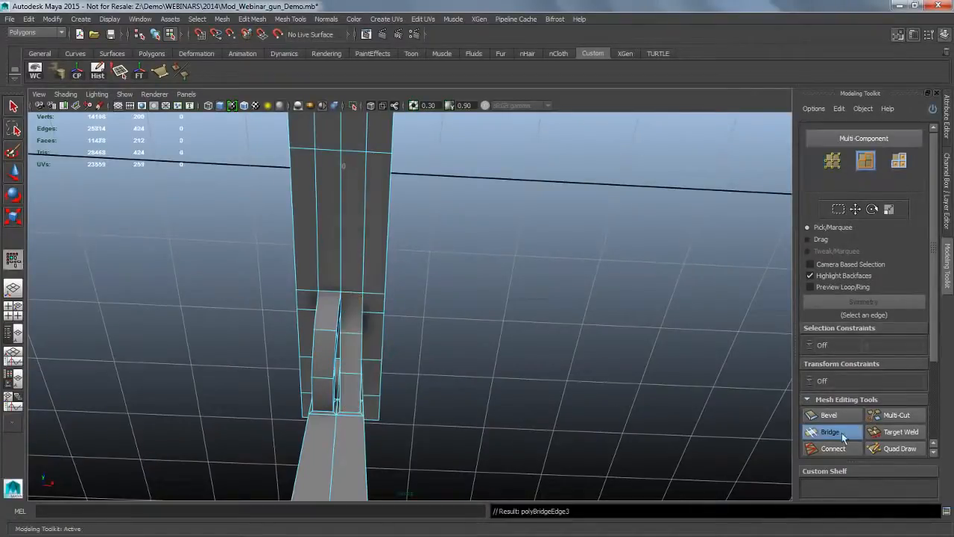
pyautogui.keyDown('alt'); pyautogui.moveTo(455, 366); pyautogui.dragTo(549, 403); pyautogui.keyUp('alt')
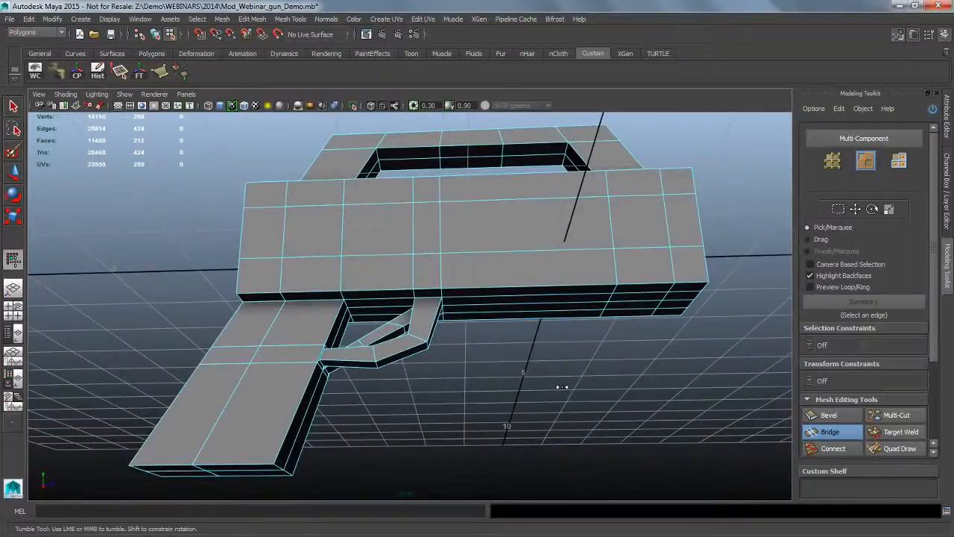
pyautogui.moveTo(552, 378); pyautogui.dragTo(518, 408, button='right')
pyautogui.keyDown('alt'); pyautogui.moveTo(550, 387); pyautogui.dragTo(484, 396); pyautogui.keyUp('alt')
pyautogui.scroll(-3, 941, 423)
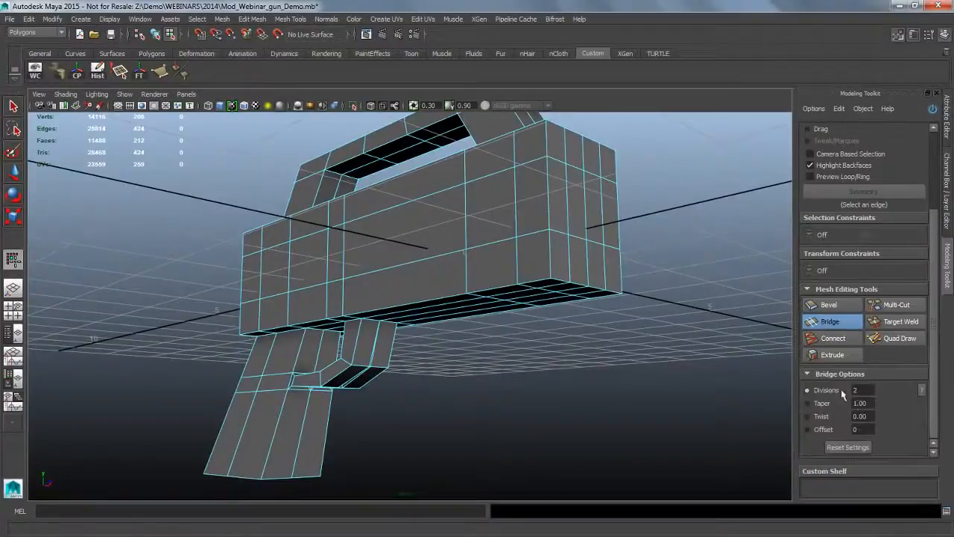
pyautogui.moveTo(581, 435)
pyautogui.keyDown('alt'); pyautogui.mouseDown()
pyautogui.moveTo(378, 442)
pyautogui.moveTo(569, 351)
pyautogui.moveTo(554, 409)
pyautogui.moveTo(350, 348)
pyautogui.moveTo(496, 407)
pyautogui.moveTo(594, 429)
pyautogui.mouseUp(); pyautogui.keyUp('alt')
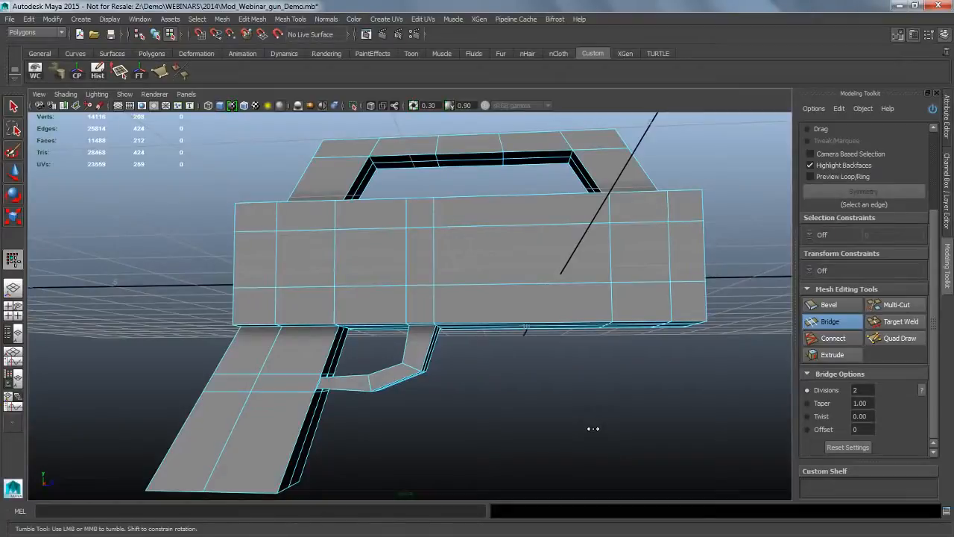
pyautogui.keyDown('alt'); pyautogui.moveTo(593, 428); pyautogui.dragTo(489, 398); pyautogui.keyUp('alt')
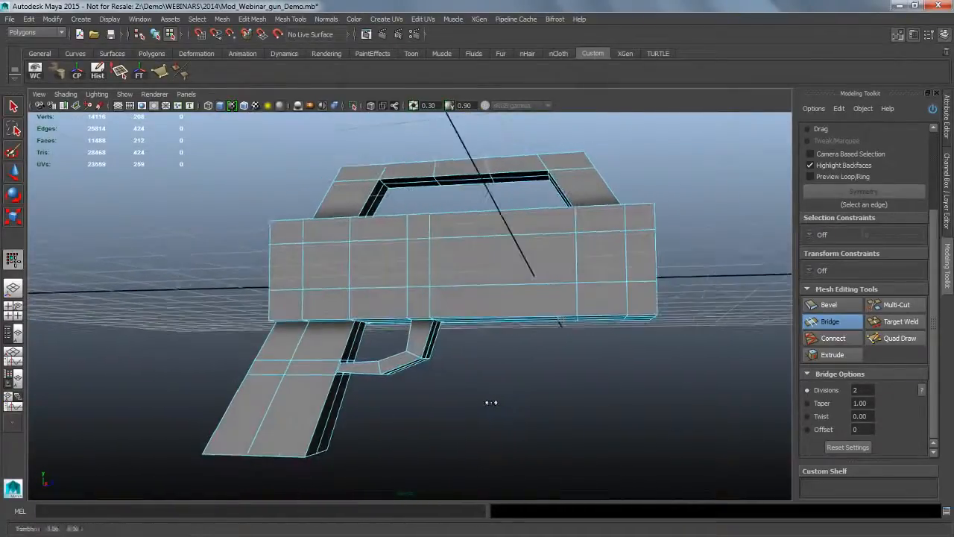
pyautogui.click(13, 105)
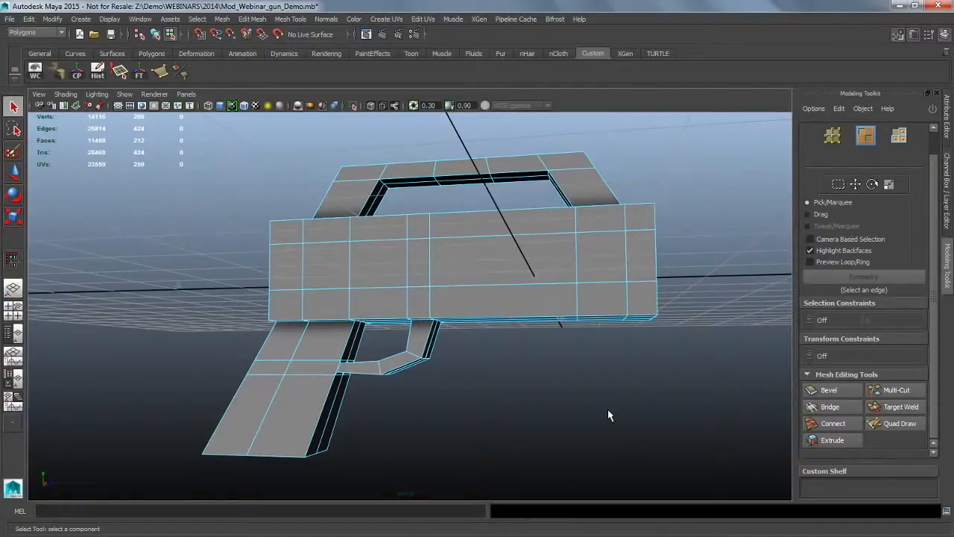
# - Bevel the 14 border edges around the front end of the gun's box
pyautogui.keyDown('alt'); pyautogui.moveTo(608, 410); pyautogui.dragTo(465, 414); pyautogui.keyUp('alt')
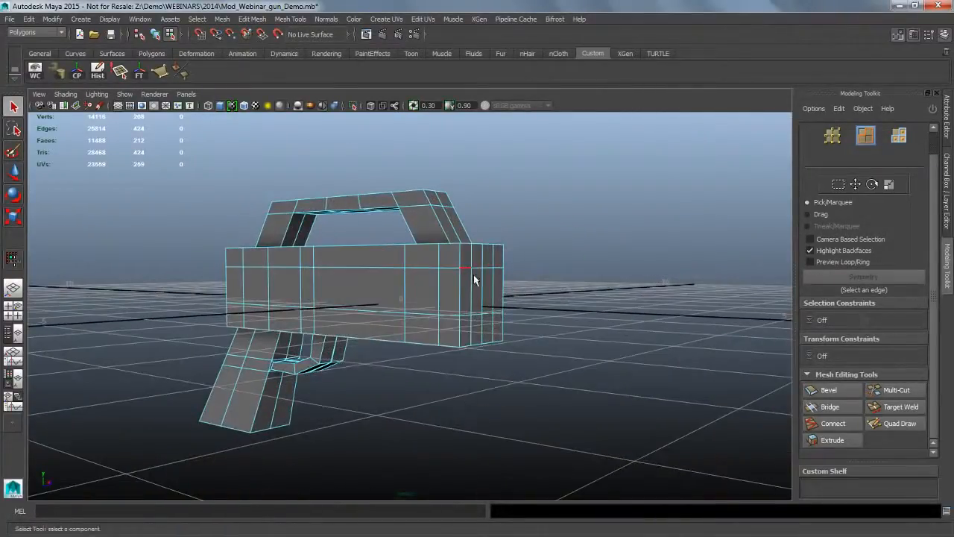
pyautogui.moveTo(472, 265)
pyautogui.mouseDown(button='right')
pyautogui.moveTo(465, 272)
pyautogui.moveTo(473, 260)
pyautogui.mouseUp(button='right')
pyautogui.keyDown('alt'); pyautogui.moveTo(473, 260); pyautogui.dragTo(540, 331); pyautogui.keyUp('alt')
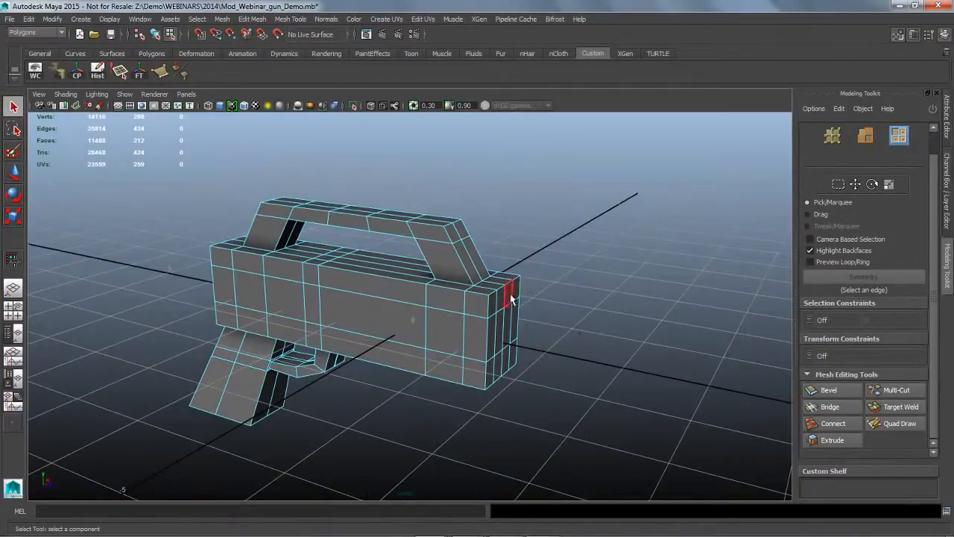
pyautogui.click(483, 289)
pyautogui.moveTo(491, 253); pyautogui.dragTo(496, 238, button='right')
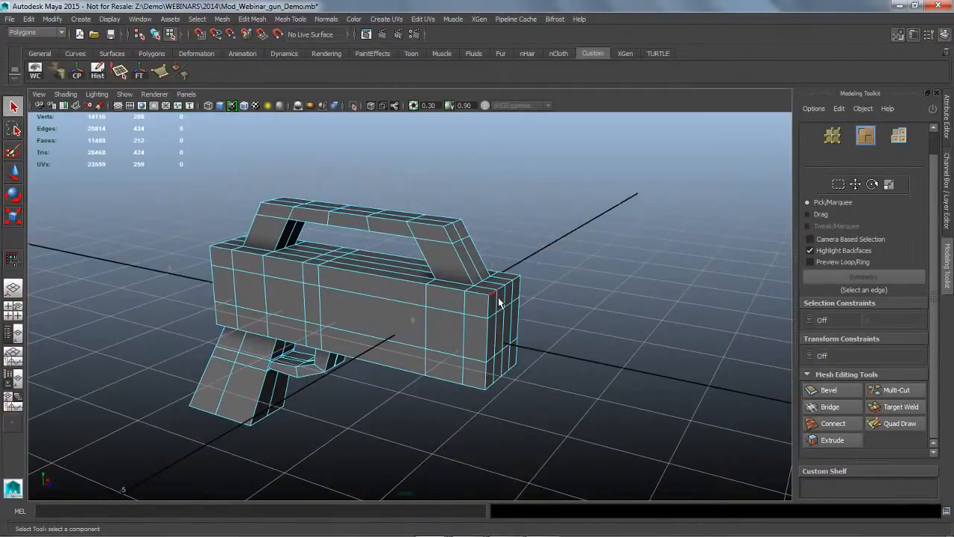
pyautogui.doubleClick(497, 295)
pyautogui.keyDown('alt'); pyautogui.moveTo(559, 405); pyautogui.dragTo(484, 335); pyautogui.keyUp('alt')
pyautogui.keyDown('shift'); pyautogui.doubleClick(477, 336); pyautogui.keyUp('shift')
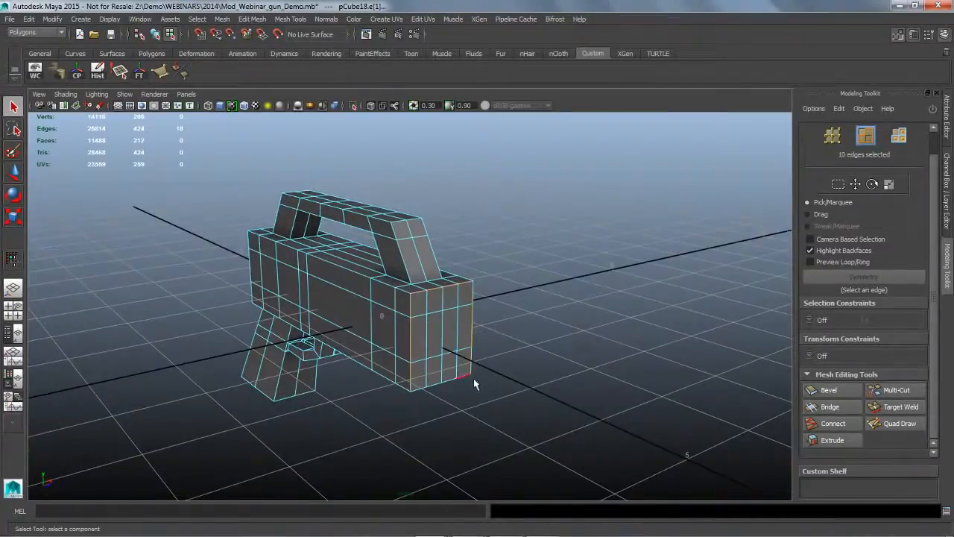
pyautogui.keyDown('shift'); pyautogui.doubleClick(473, 378); pyautogui.keyUp('shift')
pyautogui.keyDown('alt'); pyautogui.moveTo(473, 378); pyautogui.dragTo(553, 396); pyautogui.keyUp('alt')
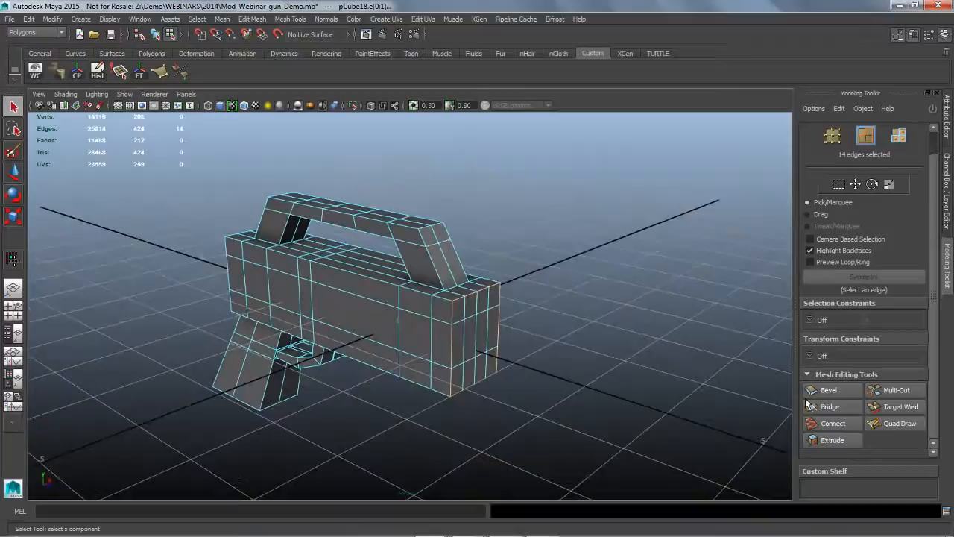
pyautogui.click(859, 392)
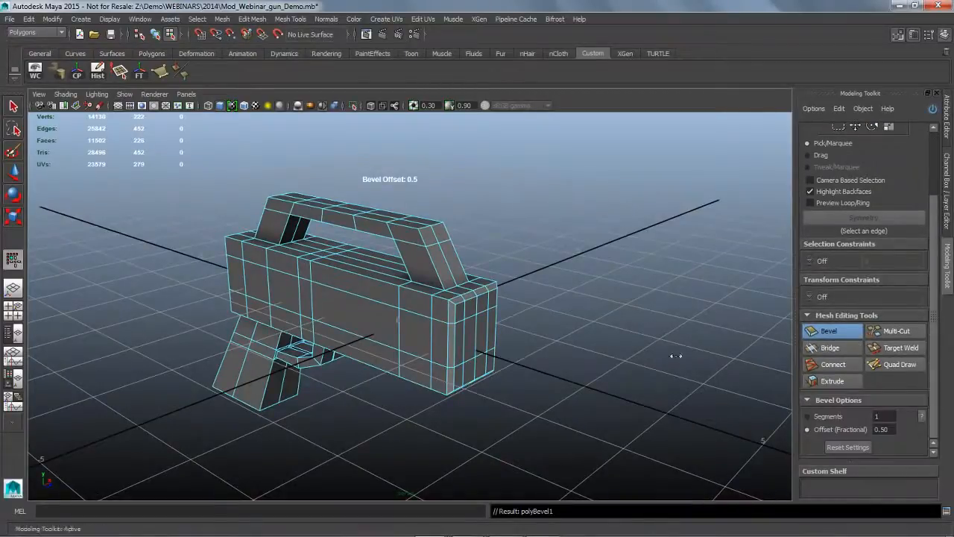
pyautogui.keyDown('alt'); pyautogui.moveTo(675, 356); pyautogui.dragTo(635, 378, button='right'); pyautogui.keyUp('alt')
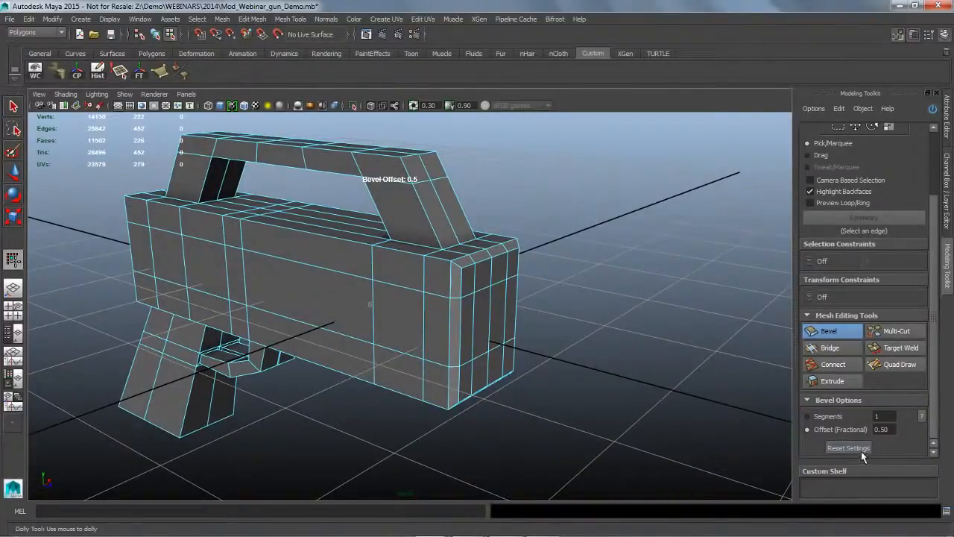
# - Try fractional offsets of 1 and 2 on the front-end bevel
pyautogui.moveTo(627, 328); pyautogui.dragTo(658, 330)
pyautogui.moveTo(637, 373)
pyautogui.keyDown('alt'); pyautogui.mouseDown()
pyautogui.moveTo(581, 366)
pyautogui.moveTo(635, 371)
pyautogui.mouseUp(); pyautogui.keyUp('alt')
pyautogui.moveTo(590, 307)
pyautogui.mouseDown()
pyautogui.moveTo(634, 316)
pyautogui.moveTo(594, 334)
pyautogui.mouseUp()
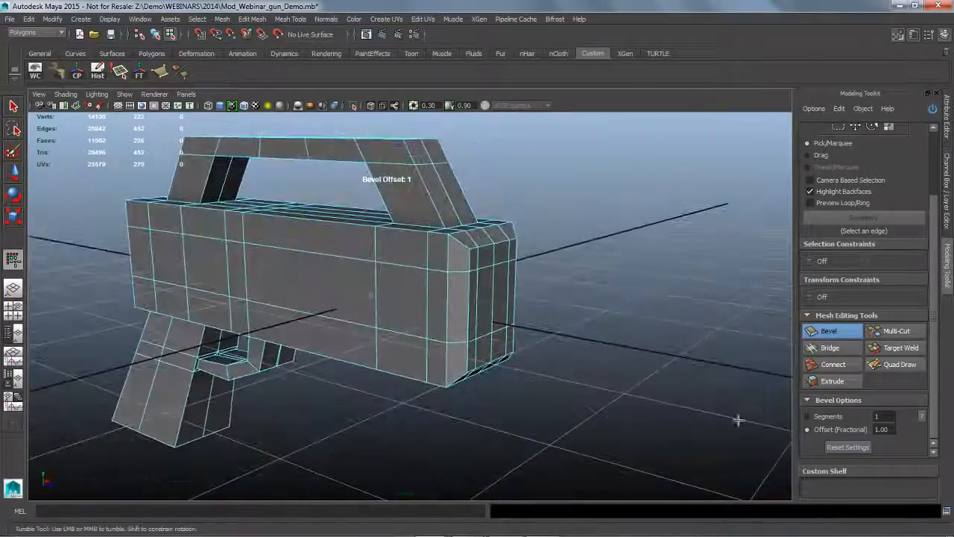
pyautogui.click(881, 429)
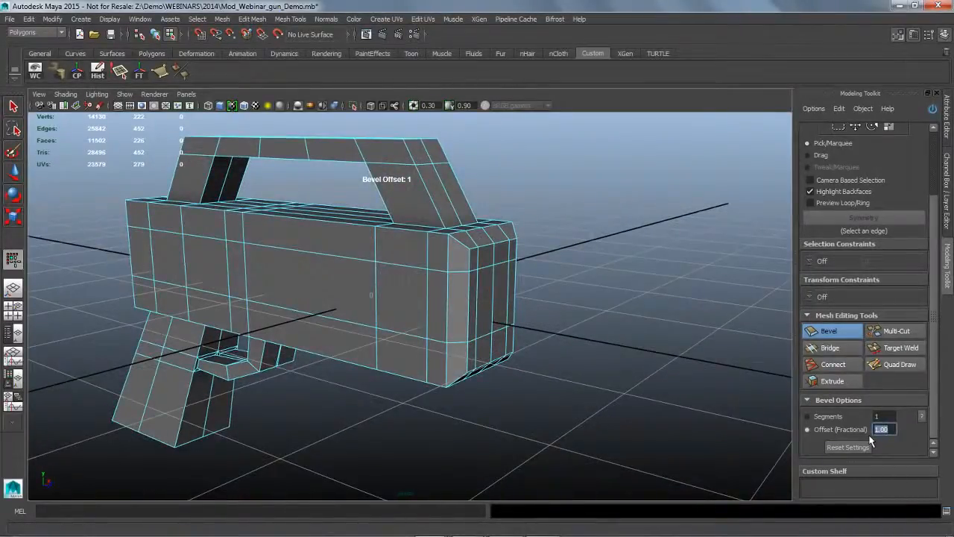
pyautogui.write('2')
pyautogui.press('Return')
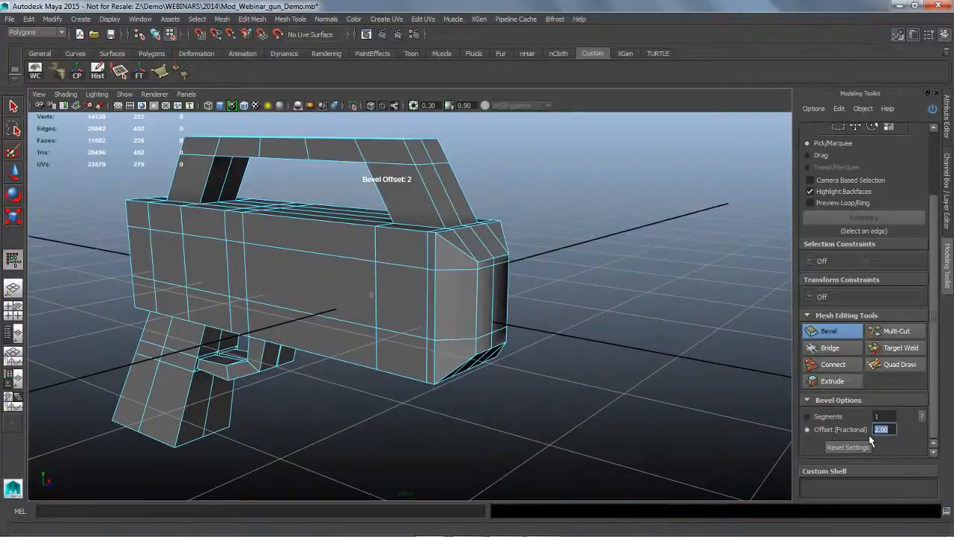
# - Set the front-end bevel's fractional offset to 1.2 and finish the bevel
pyautogui.write('1.2')
pyautogui.press('Return')
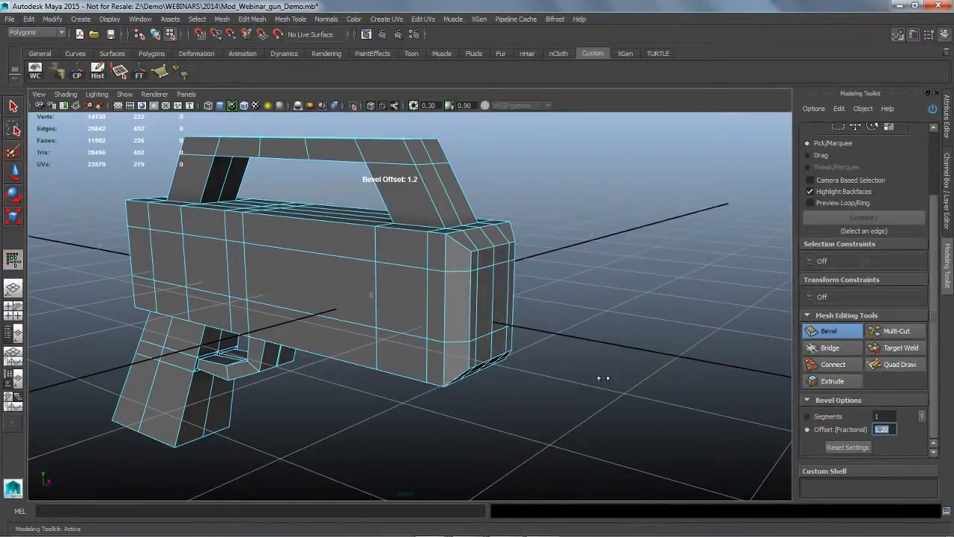
pyautogui.keyDown('alt'); pyautogui.moveTo(601, 377); pyautogui.dragTo(579, 383); pyautogui.keyUp('alt')
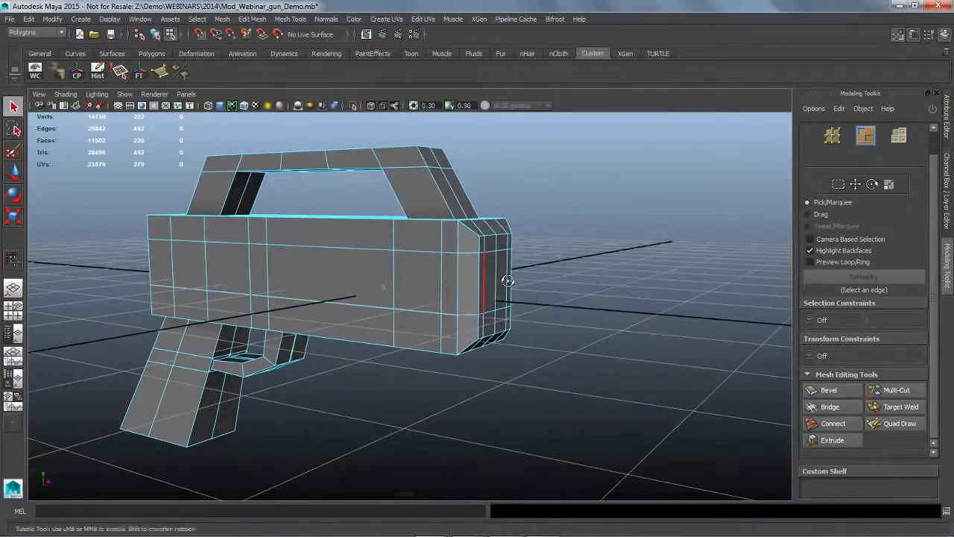
# - Extrude the 12 flat faces inside the beveled front end together, with the extrude settings reset and Local Z at 1.73, to form the barrel
pyautogui.keyDown('alt'); pyautogui.moveTo(507, 277); pyautogui.dragTo(485, 279); pyautogui.keyUp('alt')
pyautogui.scroll(2, 936, 192)
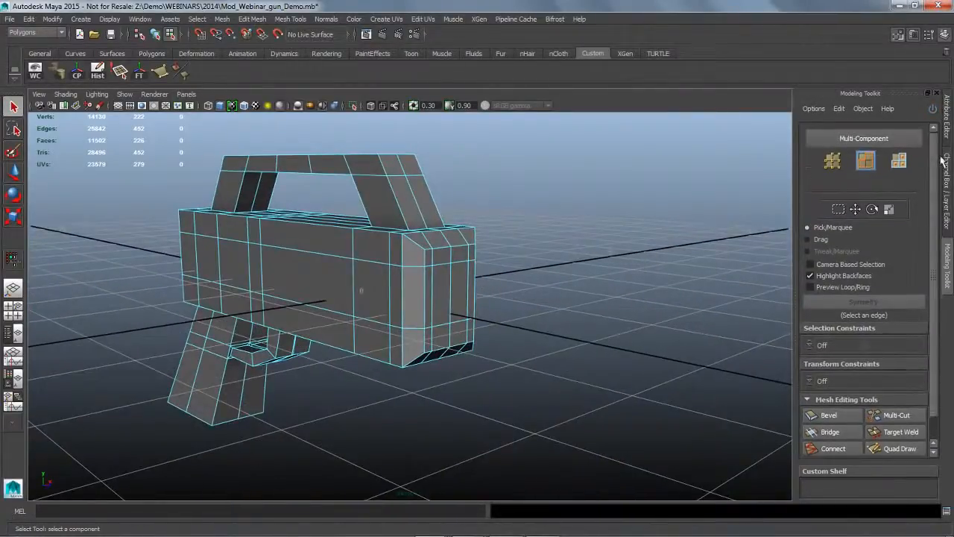
pyautogui.click(428, 259)
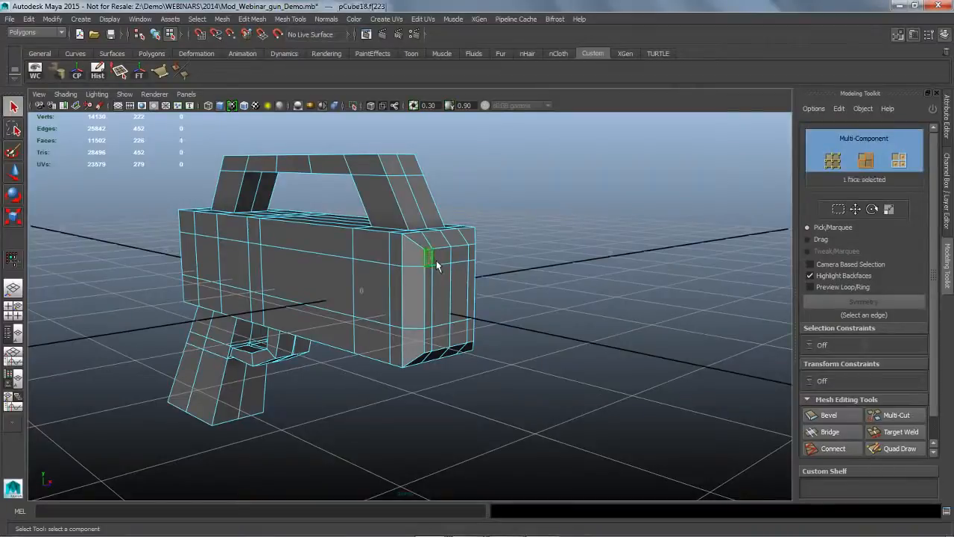
pyautogui.keyDown('shift'); pyautogui.click(447, 258); pyautogui.keyUp('shift')
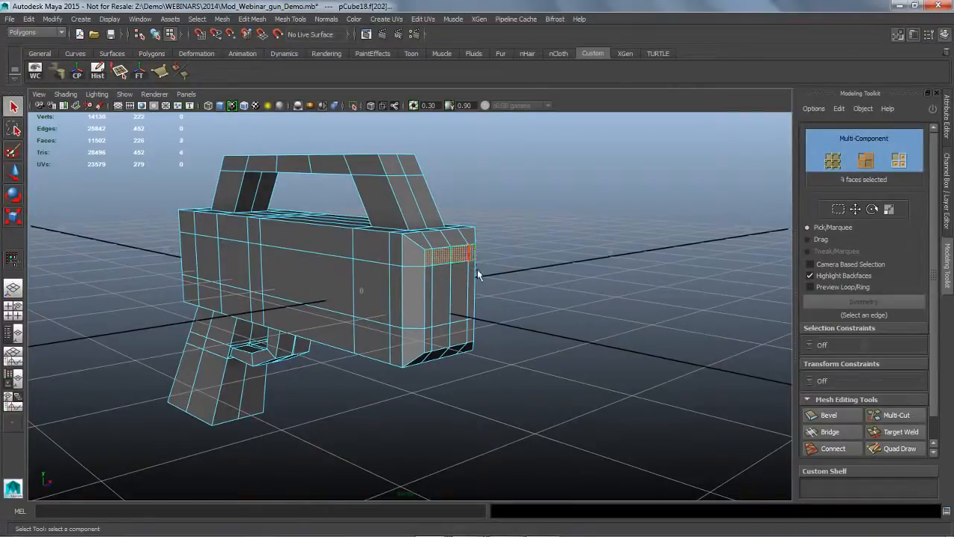
pyautogui.keyDown('shift'); pyautogui.click(477, 333); pyautogui.keyUp('shift')
pyautogui.keyDown('shift'); pyautogui.click(461, 338); pyautogui.keyUp('shift')
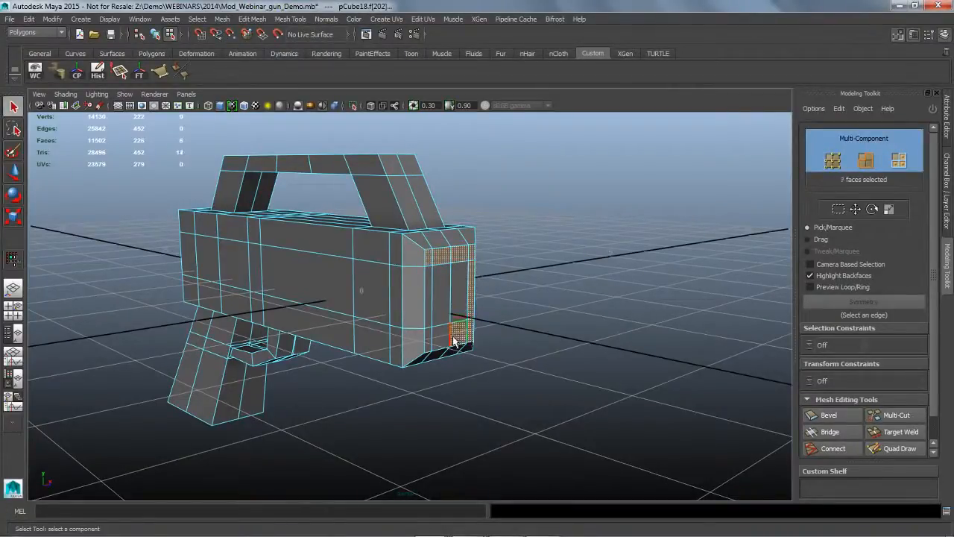
pyautogui.keyDown('shift'); pyautogui.click(453, 340); pyautogui.keyUp('shift')
pyautogui.keyDown('shift'); pyautogui.click(454, 341); pyautogui.keyUp('shift')
pyautogui.keyDown('shift'); pyautogui.click(442, 340); pyautogui.keyUp('shift')
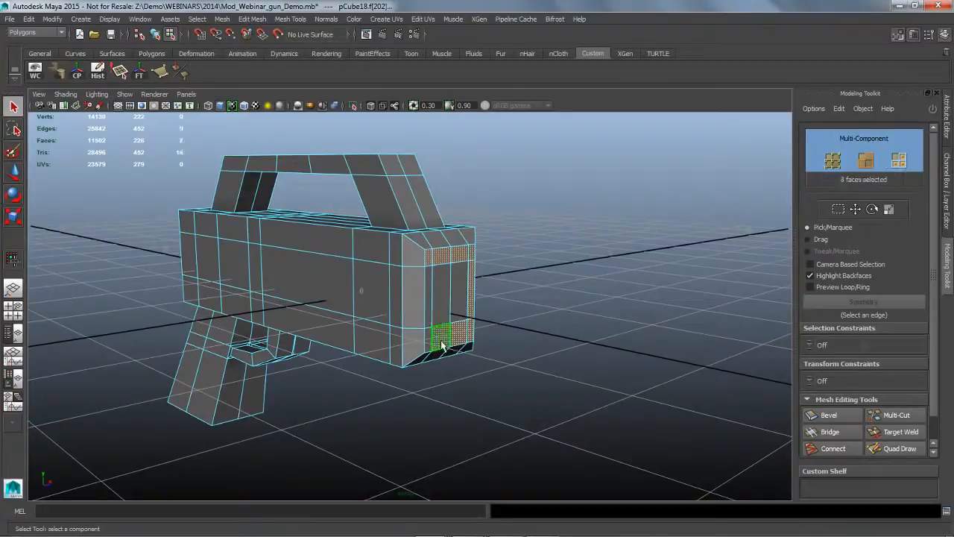
pyautogui.keyDown('shift'); pyautogui.click(430, 343); pyautogui.keyUp('shift')
pyautogui.keyDown('shift'); pyautogui.click(434, 322); pyautogui.keyUp('shift')
pyautogui.keyDown('shift'); pyautogui.click(449, 305); pyautogui.keyUp('shift')
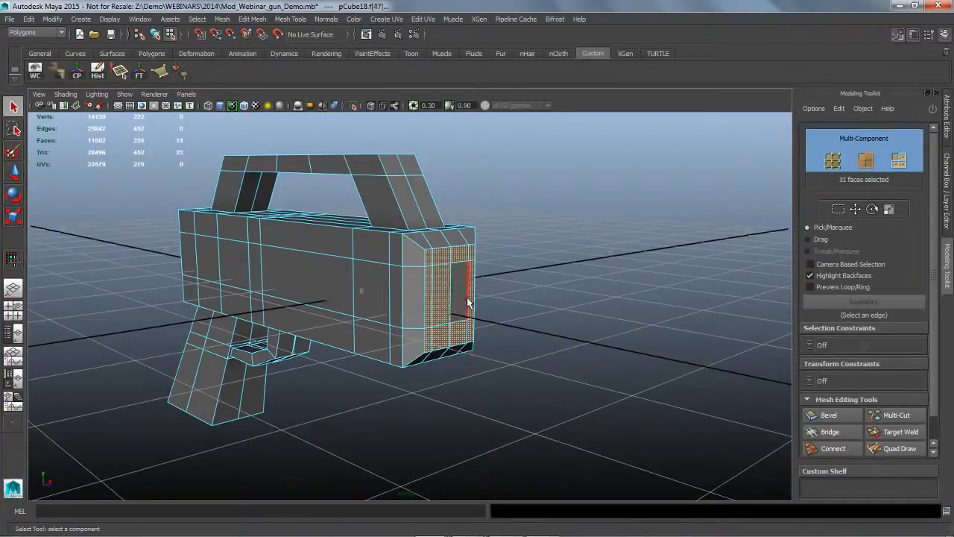
pyautogui.keyDown('shift'); pyautogui.click(469, 307); pyautogui.keyUp('shift')
pyautogui.keyDown('shift'); pyautogui.click(470, 305); pyautogui.keyUp('shift')
pyautogui.keyDown('shift'); pyautogui.click(466, 301); pyautogui.keyUp('shift')
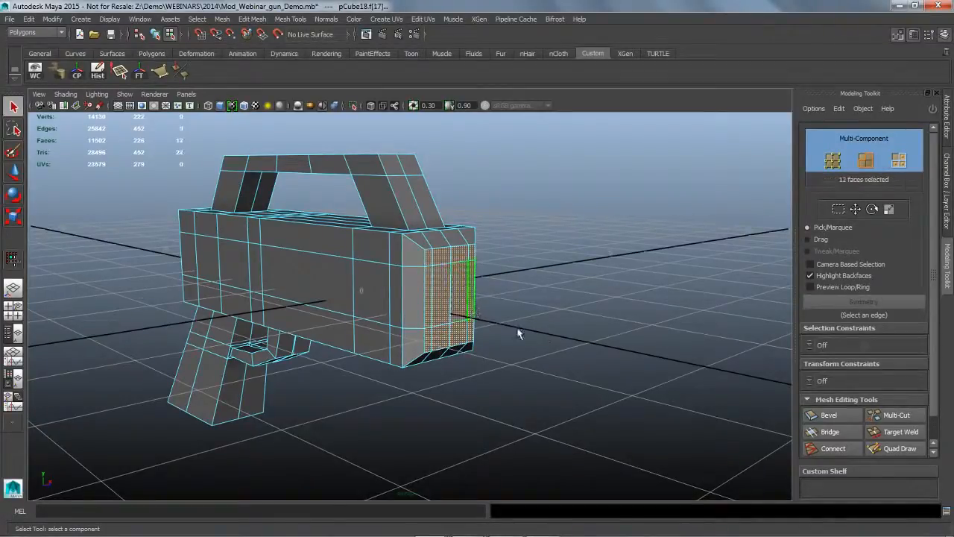
pyautogui.keyDown('alt'); pyautogui.moveTo(486, 375); pyautogui.dragTo(550, 376); pyautogui.keyUp('alt')
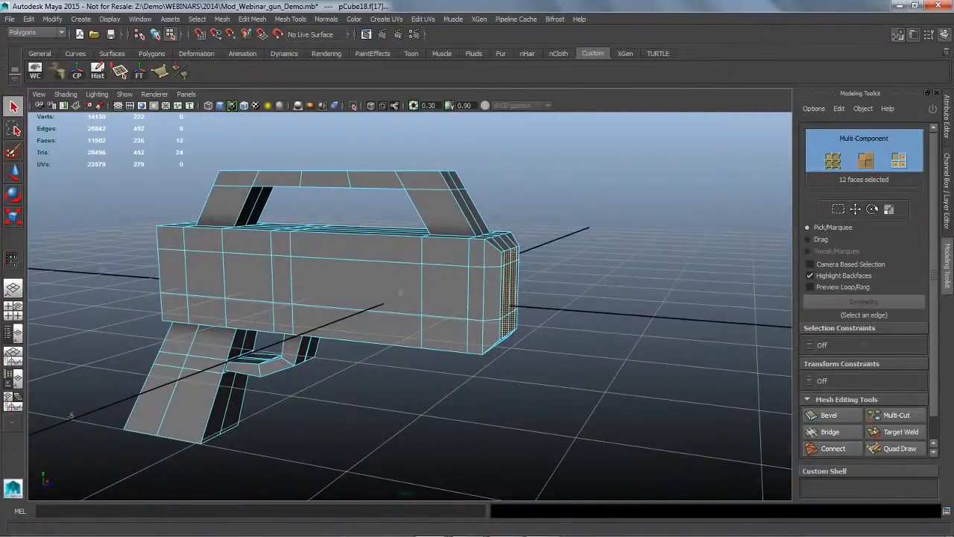
pyautogui.scroll(-1, 938, 388)
pyautogui.hotkey('ctrl', 'e')
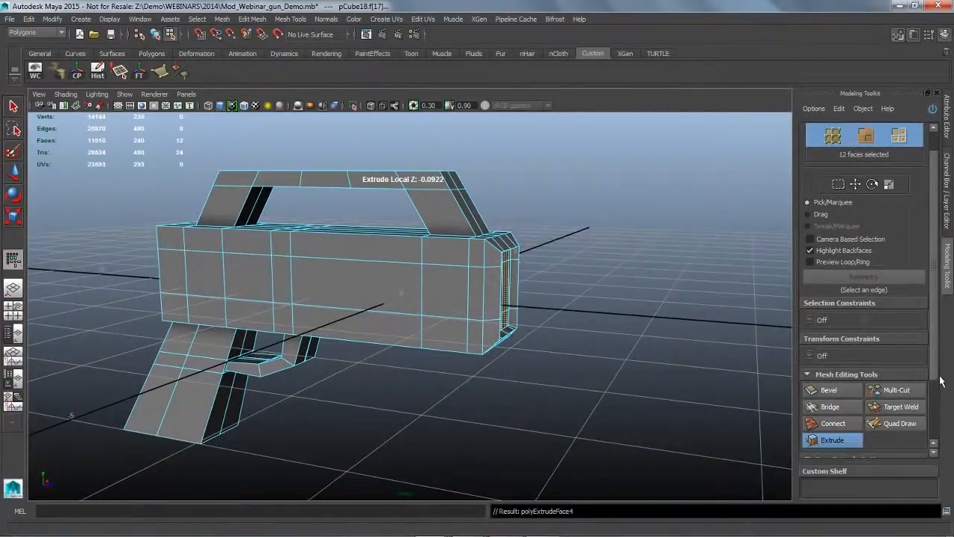
pyautogui.scroll(-3, 939, 382)
pyautogui.click(849, 446)
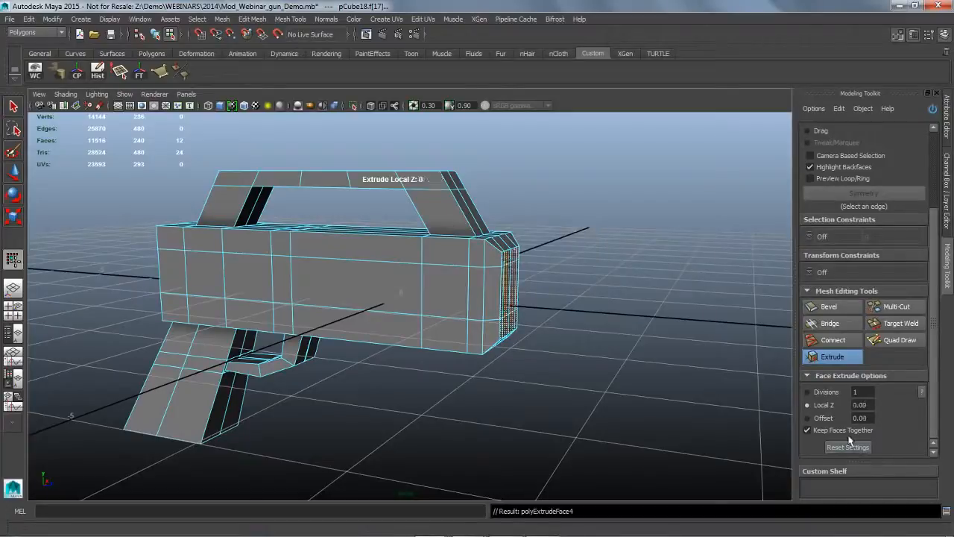
pyautogui.moveTo(598, 335); pyautogui.dragTo(554, 387)
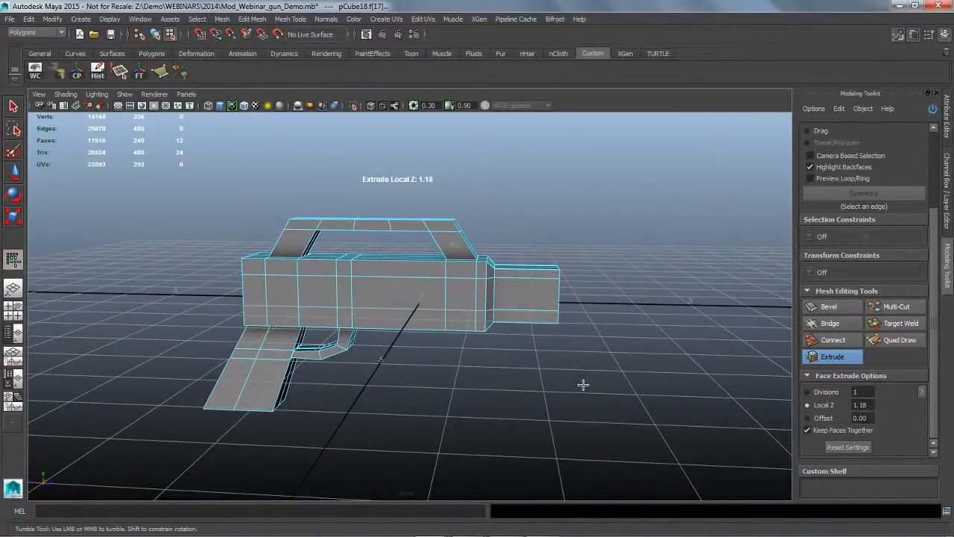
pyautogui.moveTo(583, 385); pyautogui.dragTo(429, 346)
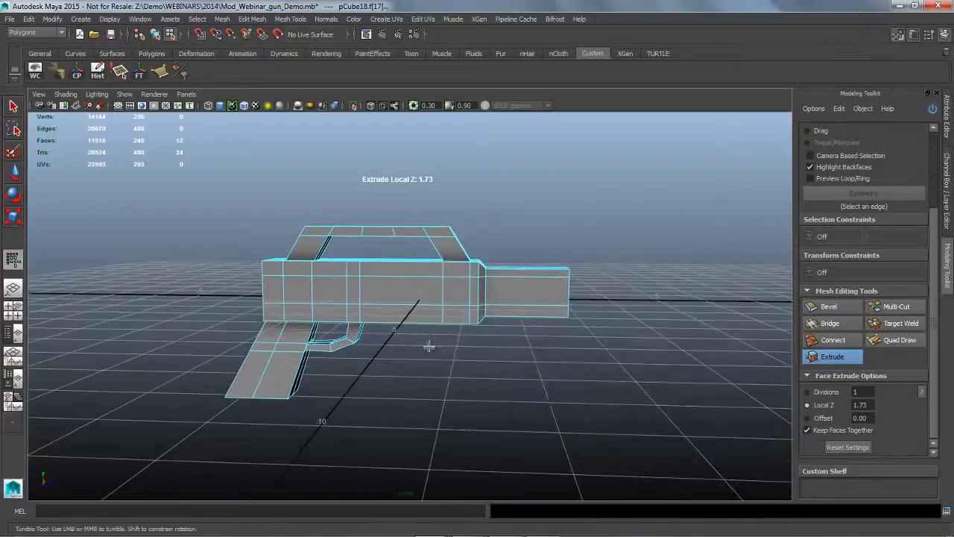
pyautogui.click(15, 109)
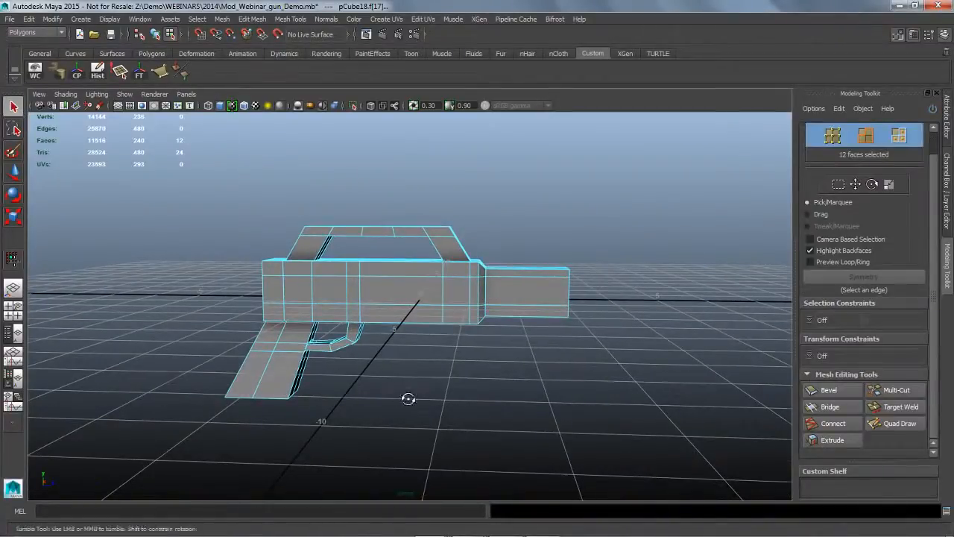
pyautogui.keyDown('alt'); pyautogui.moveTo(407, 396); pyautogui.dragTo(451, 350); pyautogui.keyUp('alt')
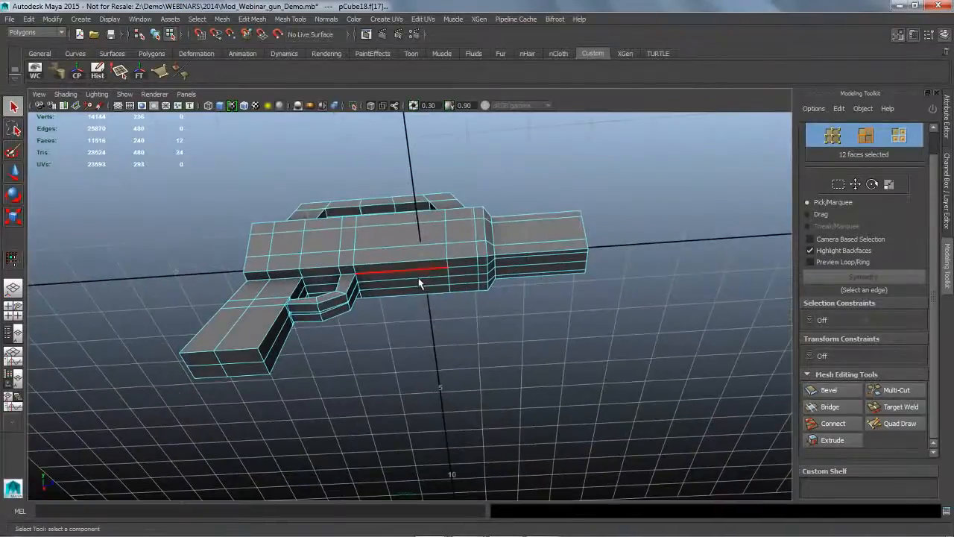
pyautogui.keyDown('alt'); pyautogui.moveTo(420, 284); pyautogui.dragTo(447, 306); pyautogui.keyUp('alt')
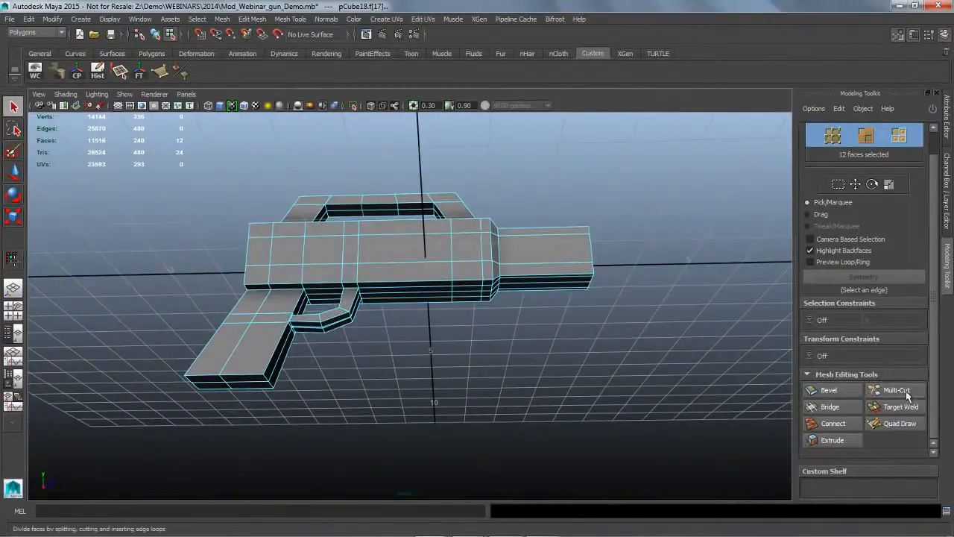
pyautogui.click(896, 390)
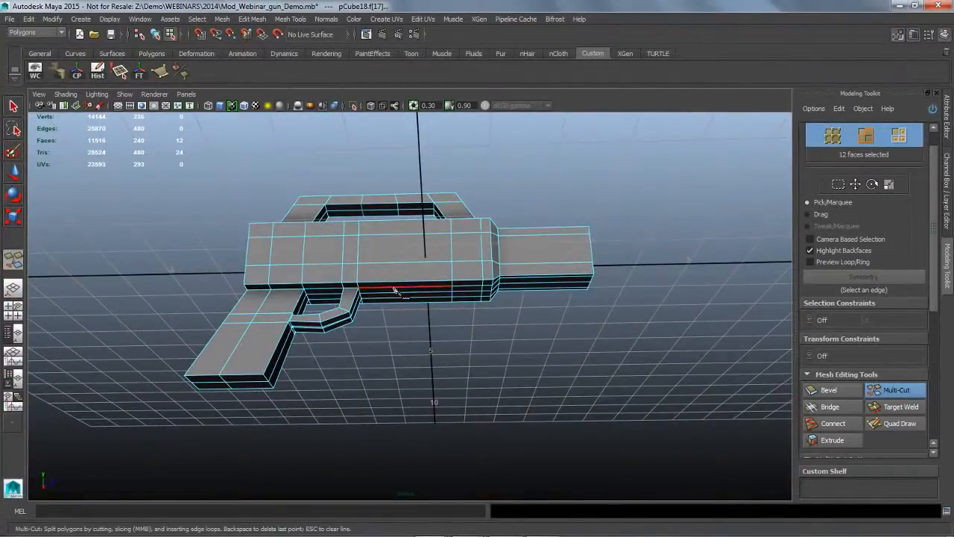
pyautogui.press('q')
# - Extrude the six central underside faces between the trigger guard and the front end together at Local Z 0.52
pyautogui.keyDown('alt'); pyautogui.moveTo(436, 345); pyautogui.dragTo(495, 350); pyautogui.keyUp('alt')
pyautogui.click(425, 296)
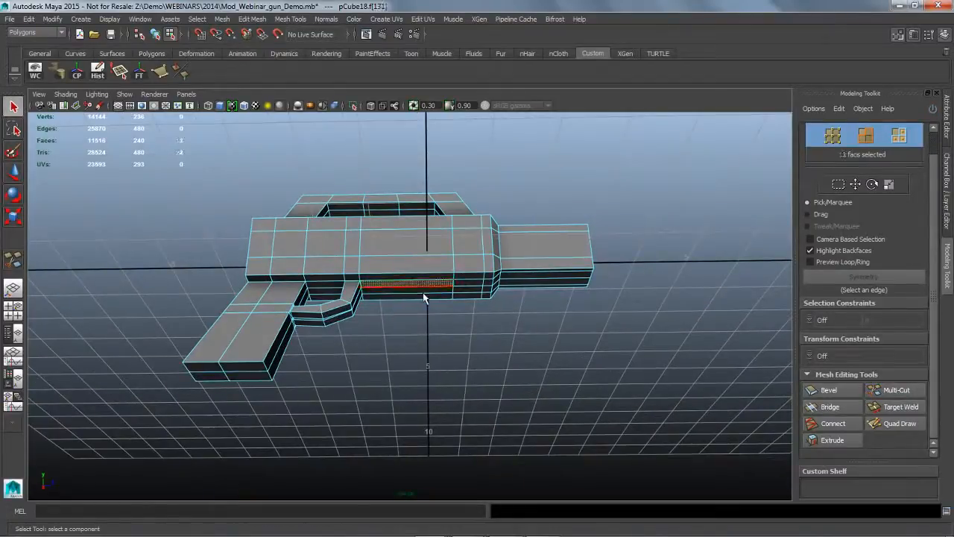
pyautogui.keyDown('shift'); pyautogui.click(476, 292); pyautogui.keyUp('shift')
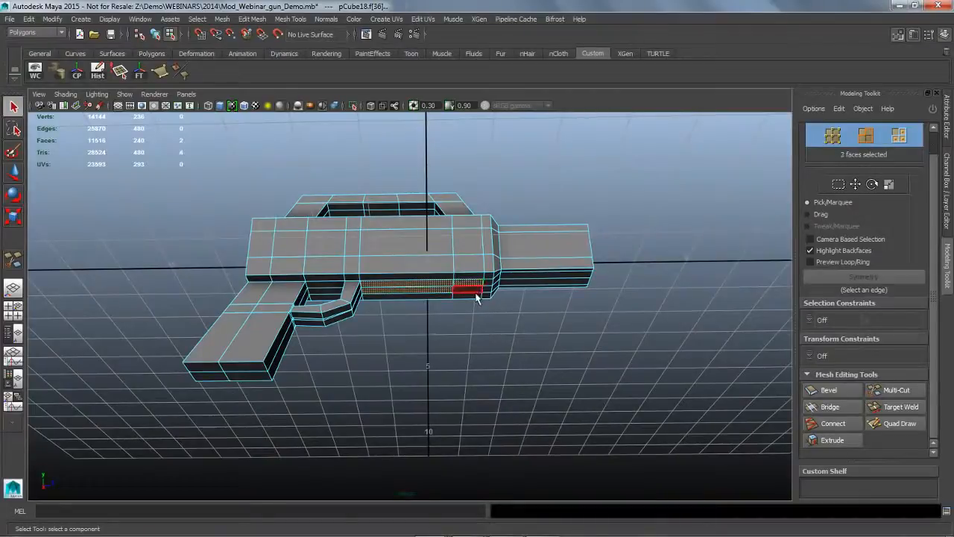
pyautogui.keyDown('shift'); pyautogui.click(476, 290); pyautogui.keyUp('shift')
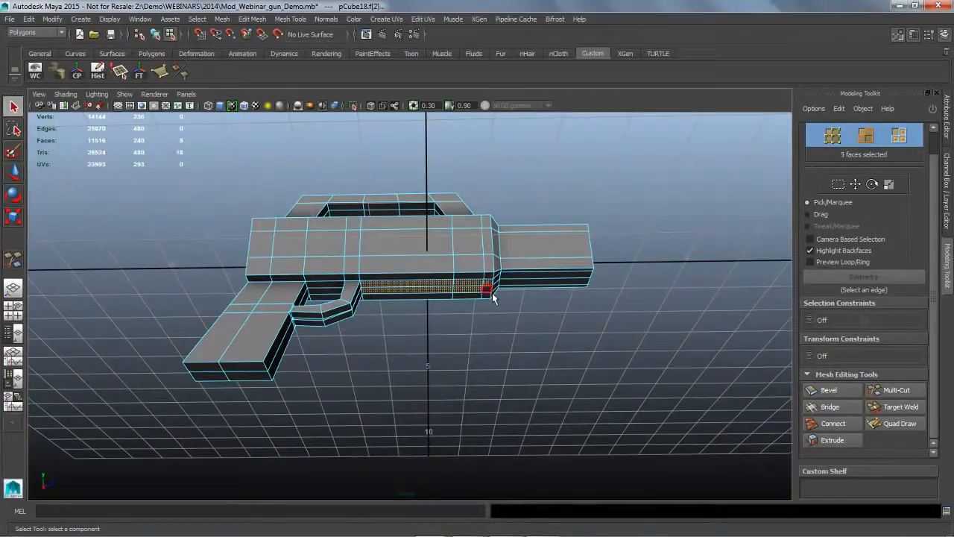
pyautogui.click(832, 440)
pyautogui.scroll(-2, 941, 389)
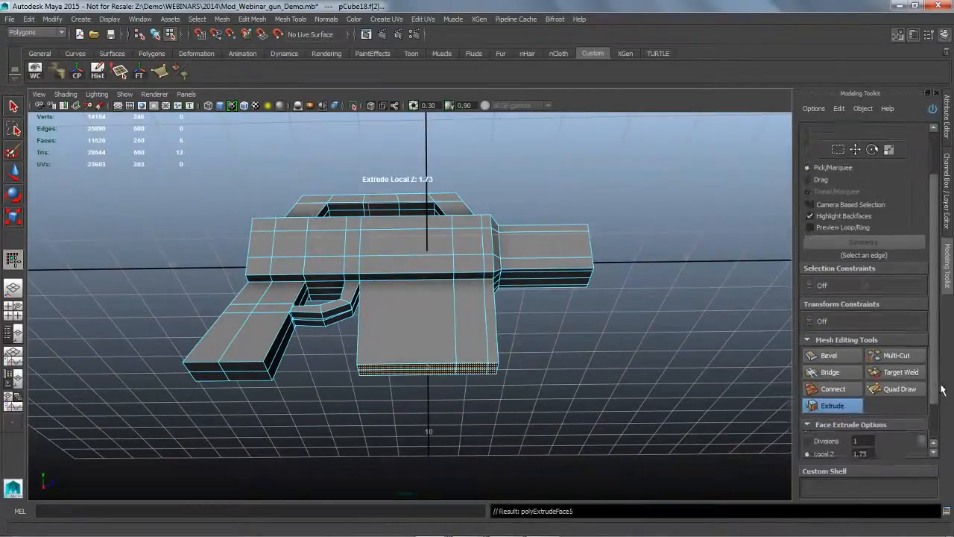
pyautogui.moveTo(941, 385); pyautogui.dragTo(941, 417)
pyautogui.click(829, 445)
pyautogui.keyDown('alt'); pyautogui.moveTo(583, 339); pyautogui.dragTo(577, 355); pyautogui.keyUp('alt')
pyautogui.moveTo(577, 355); pyautogui.dragTo(607, 345)
pyautogui.keyDown('alt'); pyautogui.moveTo(607, 345); pyautogui.dragTo(607, 369); pyautogui.keyUp('alt')
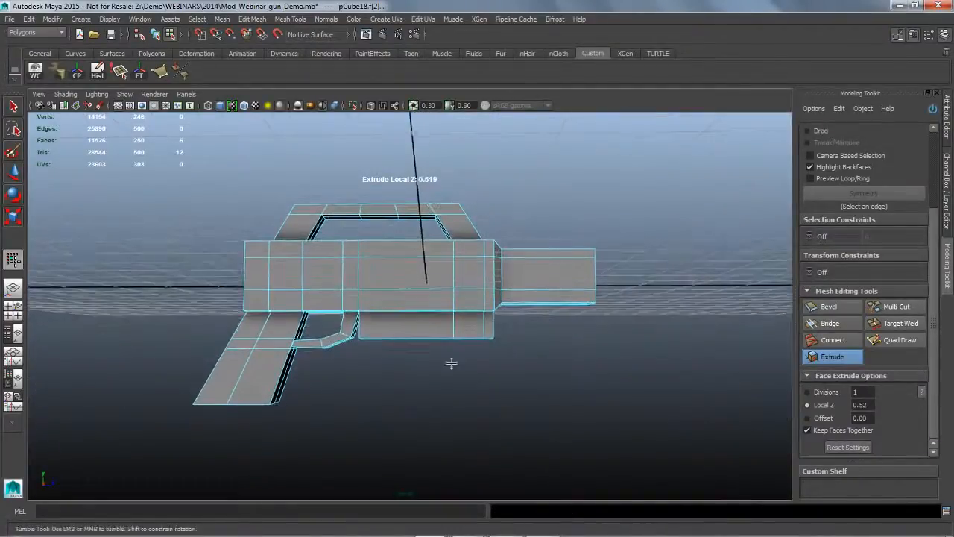
# - Extrude the two front faces of the block under the barrel forward at Local Z 0.52 and finish the extrude
pyautogui.keyDown('alt'); pyautogui.moveTo(536, 376); pyautogui.dragTo(421, 321); pyautogui.keyUp('alt')
pyautogui.press('q')
pyautogui.click(415, 319)
pyautogui.keyDown('shift'); pyautogui.click(431, 321); pyautogui.keyUp('shift')
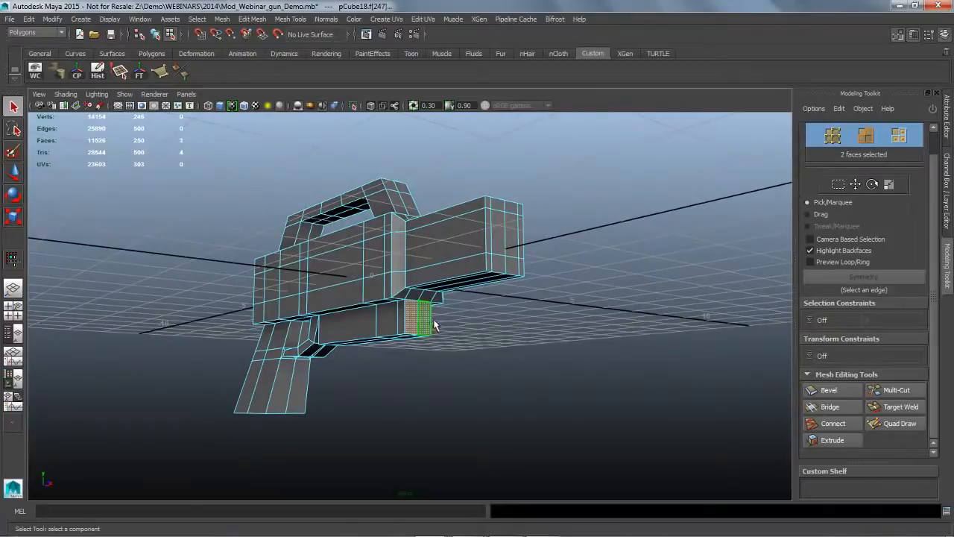
pyautogui.keyDown('alt'); pyautogui.moveTo(477, 377); pyautogui.dragTo(534, 383); pyautogui.keyUp('alt')
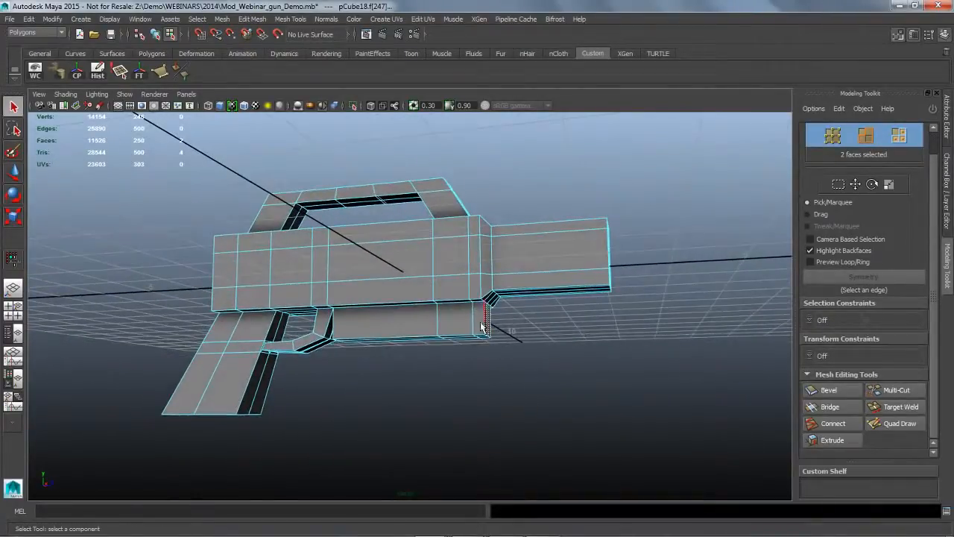
pyautogui.click(820, 440)
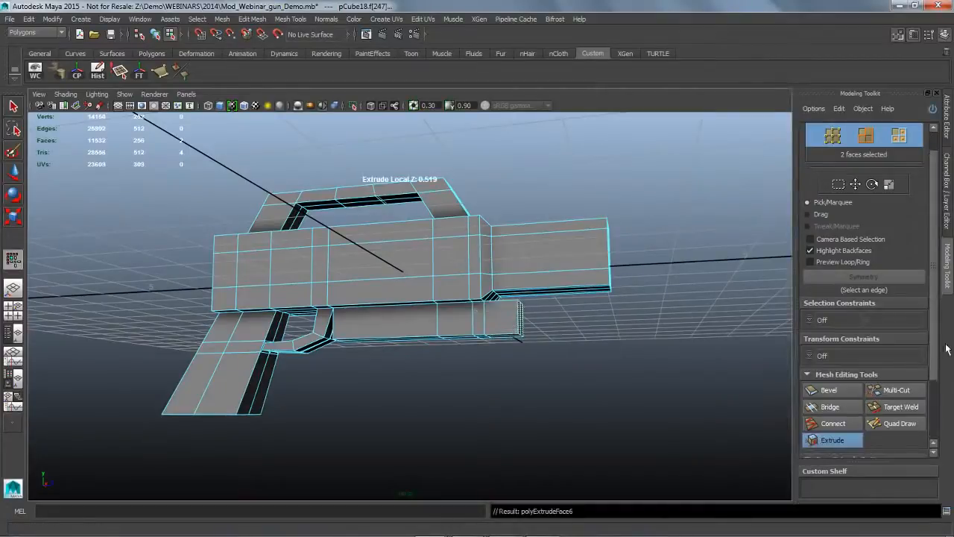
pyautogui.keyDown('alt'); pyautogui.moveTo(627, 418); pyautogui.dragTo(530, 330); pyautogui.keyUp('alt')
pyautogui.keyDown('alt'); pyautogui.moveTo(526, 389); pyautogui.dragTo(509, 314); pyautogui.keyUp('alt')
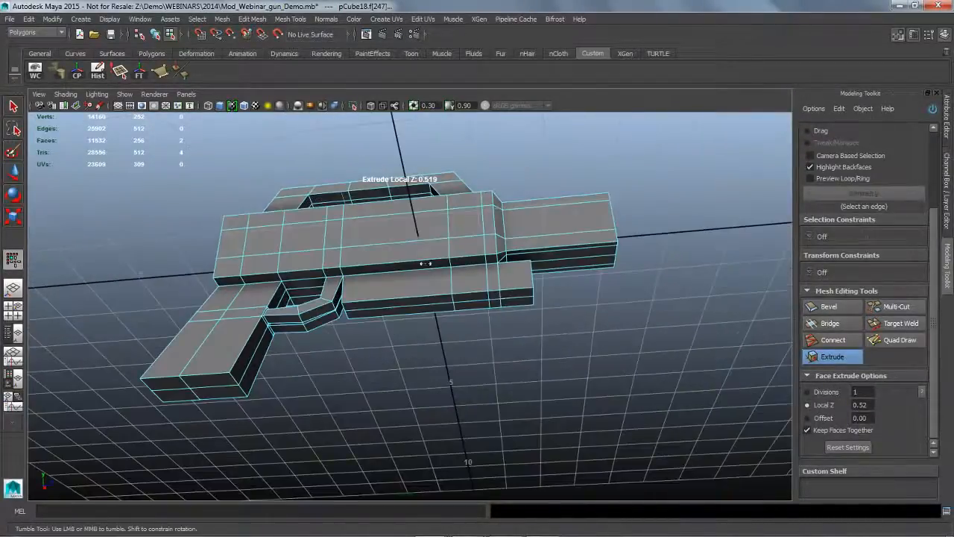
pyautogui.keyDown('alt'); pyautogui.moveTo(507, 363); pyautogui.dragTo(466, 291); pyautogui.keyUp('alt')
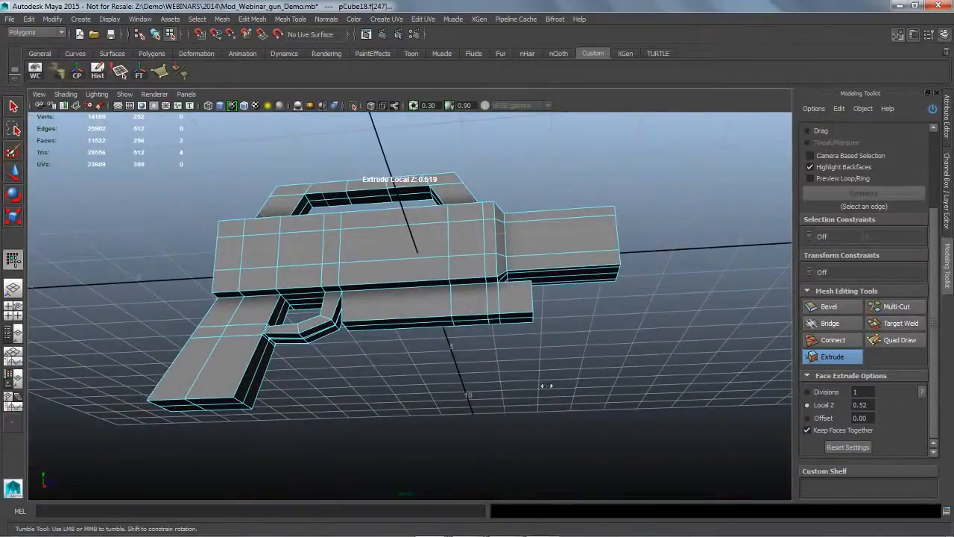
pyautogui.keyDown('alt'); pyautogui.moveTo(551, 346); pyautogui.dragTo(558, 350); pyautogui.keyUp('alt')
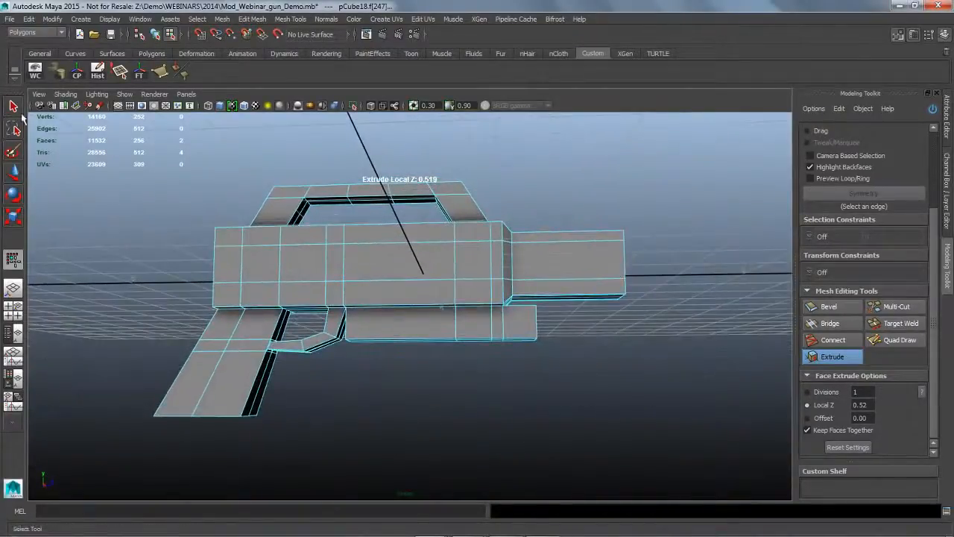
pyautogui.press('q')
# - Try out adjacent and separate face selections on the box's rear end, ending with its middle row of four faces as a partial loop
pyautogui.keyDown('alt'); pyautogui.moveTo(547, 398); pyautogui.dragTo(549, 443); pyautogui.keyUp('alt')
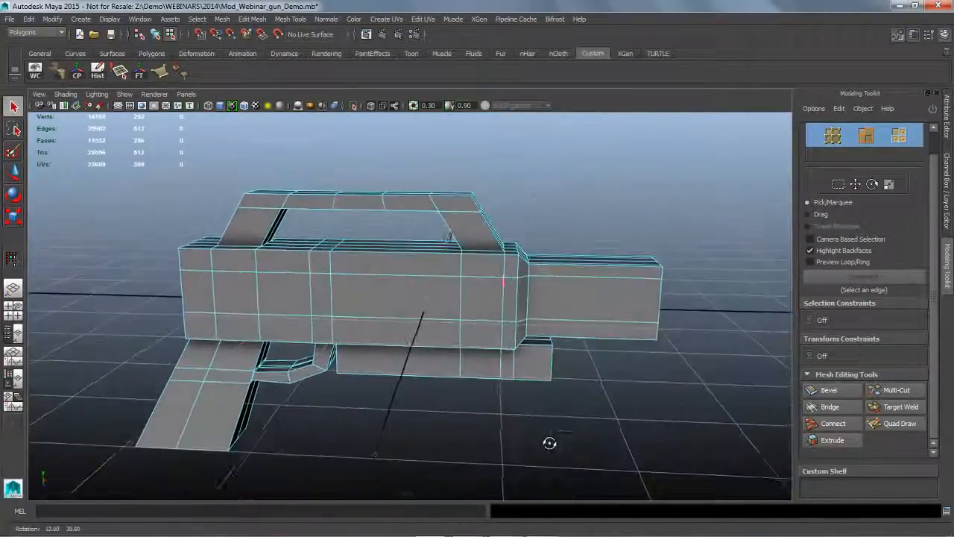
pyautogui.keyDown('alt'); pyautogui.moveTo(499, 305); pyautogui.dragTo(502, 340); pyautogui.keyUp('alt')
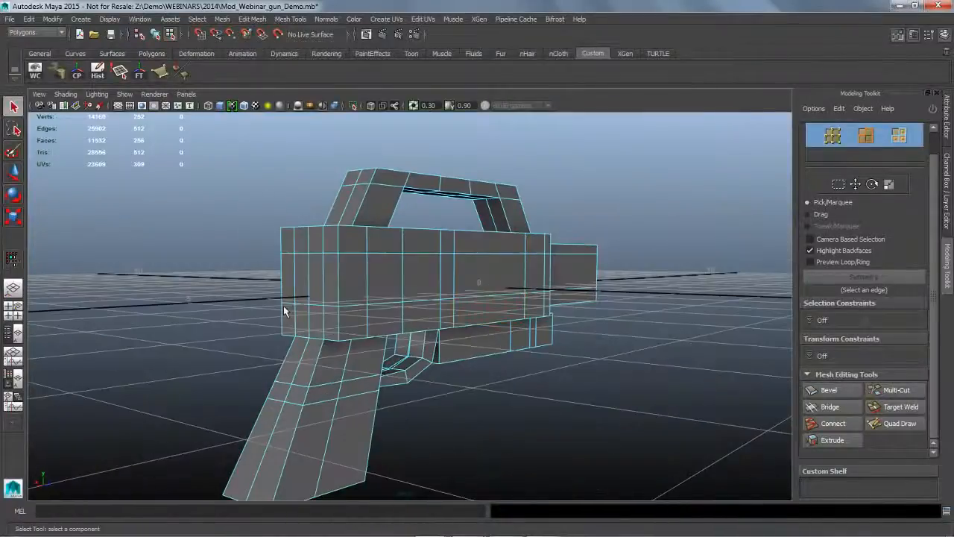
pyautogui.click(309, 281)
pyautogui.keyDown('shift'); pyautogui.click(321, 282); pyautogui.keyUp('shift')
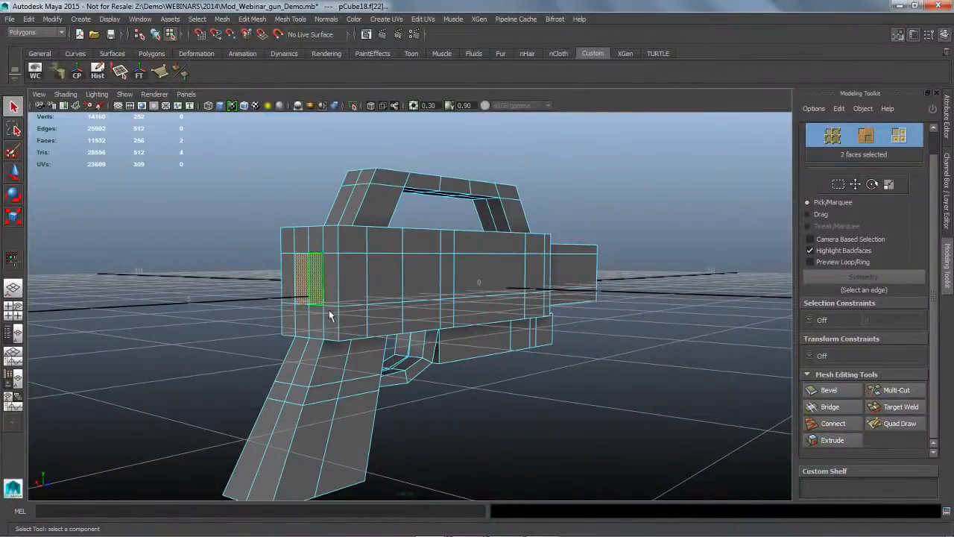
pyautogui.click(337, 280)
pyautogui.keyDown('shift'); pyautogui.click(299, 278); pyautogui.keyUp('shift')
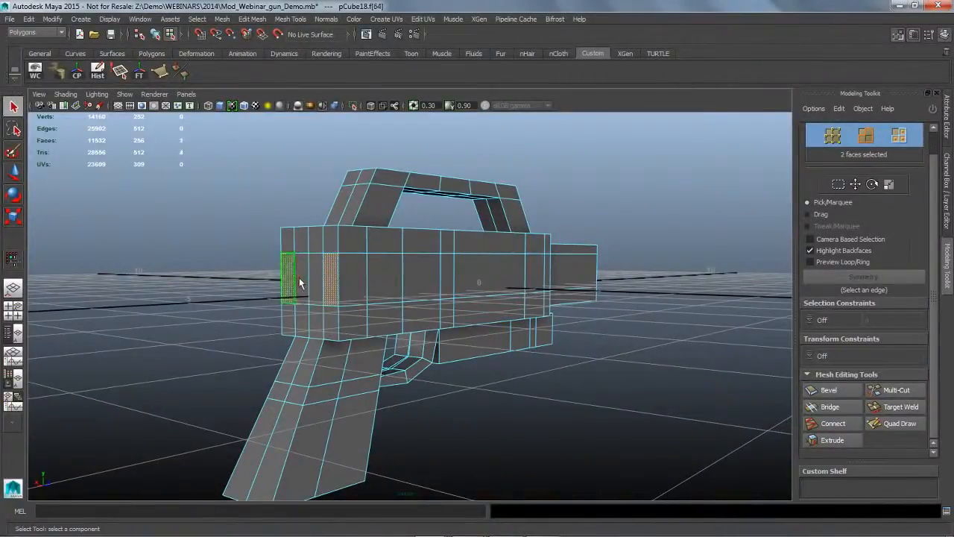
pyautogui.click(329, 280)
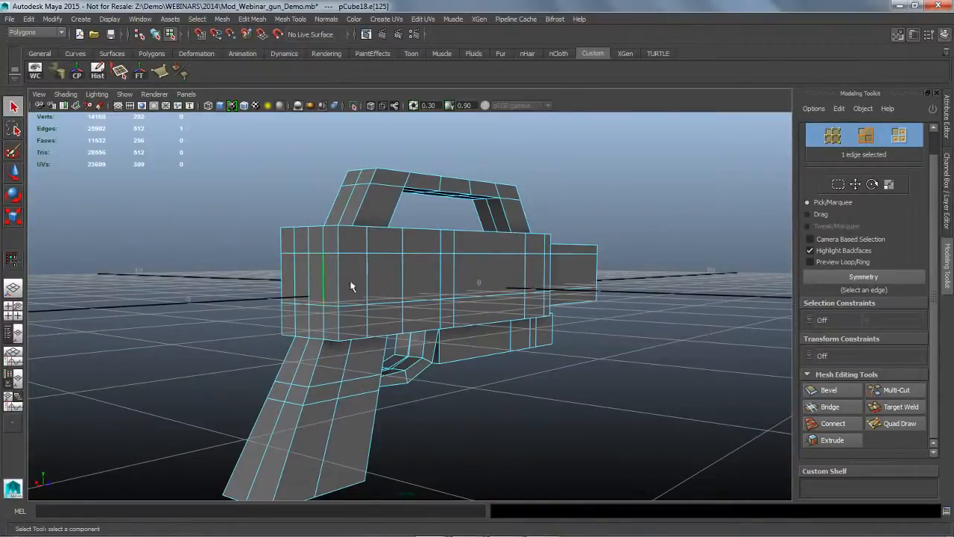
pyautogui.click(338, 284)
pyautogui.keyDown('shift'); pyautogui.doubleClick(293, 281); pyautogui.keyUp('shift')
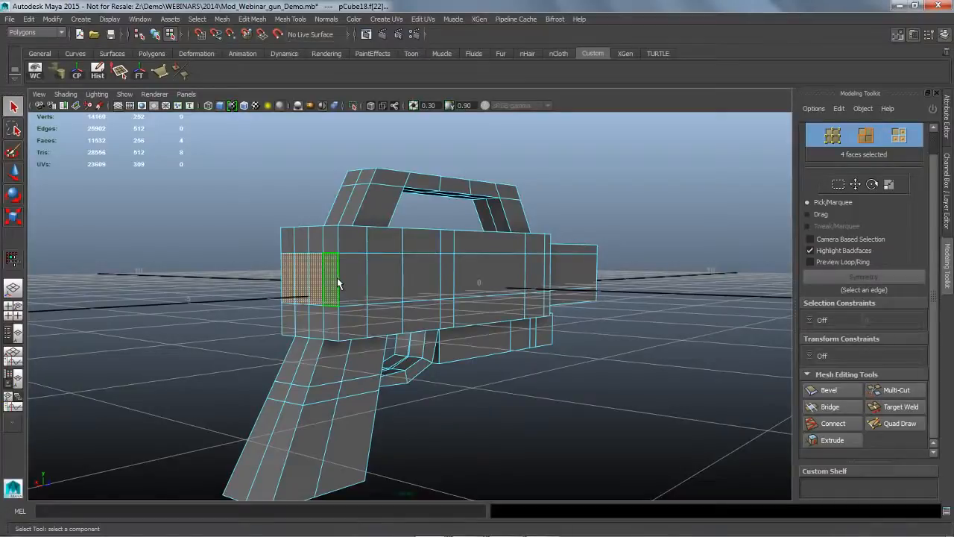
# - Select the face loop running through the box and trigger guard, replace it with the lengthwise loop around the gun's sides, and clear the selection
pyautogui.keyDown('alt'); pyautogui.moveTo(368, 308); pyautogui.dragTo(423, 331); pyautogui.keyUp('alt')
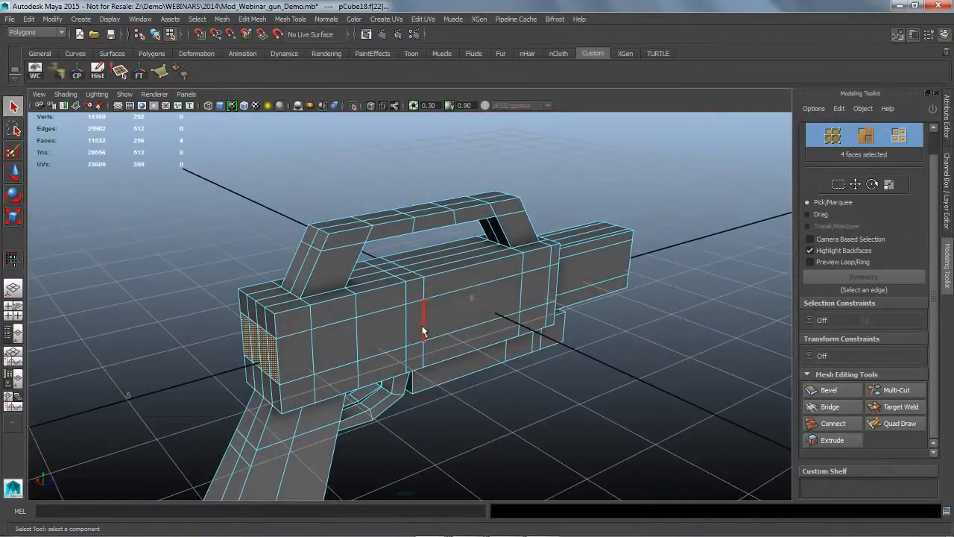
pyautogui.click(423, 332)
pyautogui.click(419, 319)
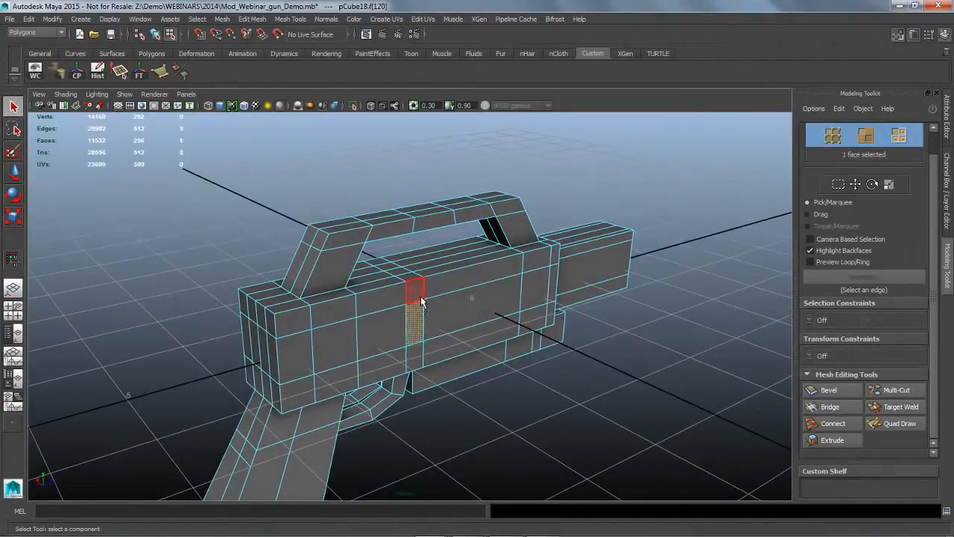
pyautogui.doubleClick(421, 300)
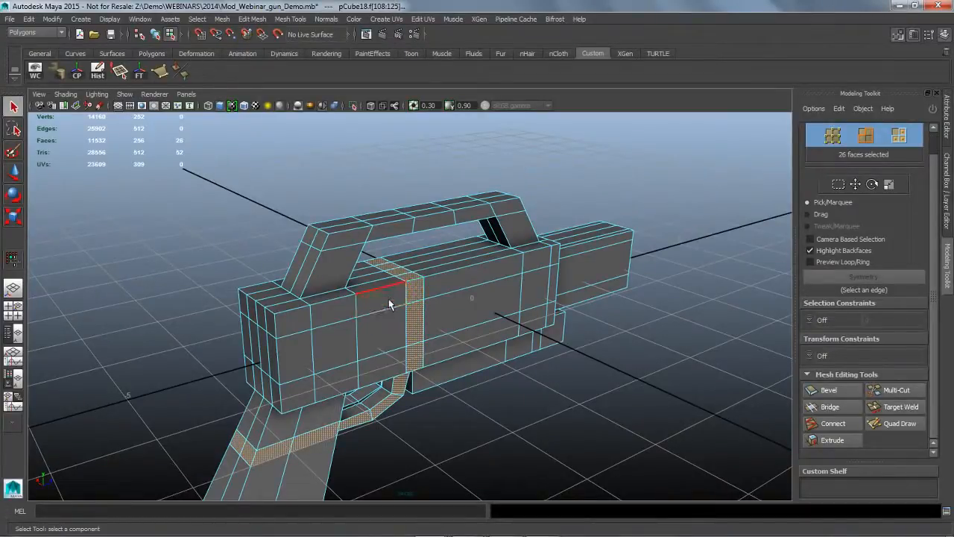
pyautogui.keyDown('alt'); pyautogui.moveTo(378, 330); pyautogui.dragTo(386, 319); pyautogui.keyUp('alt')
pyautogui.click(385, 318)
pyautogui.doubleClick(347, 329)
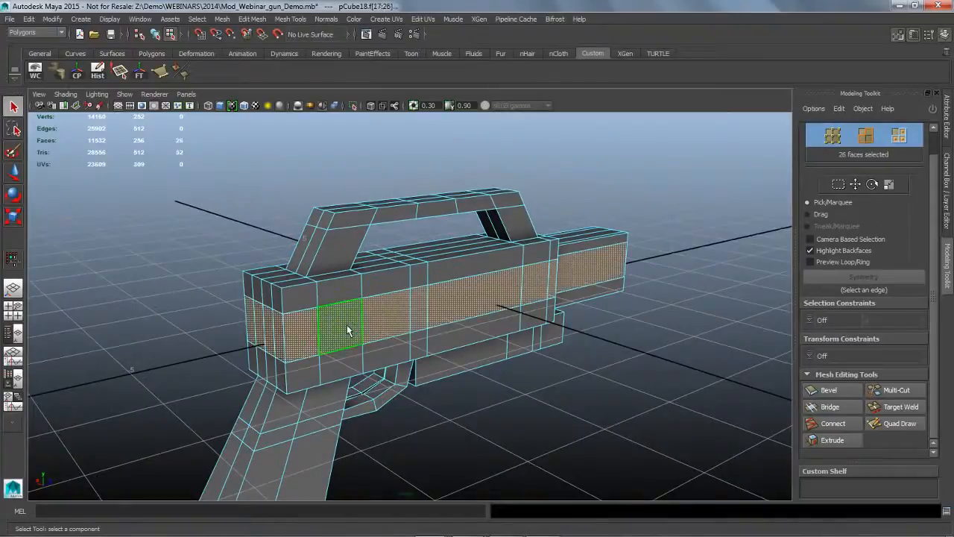
pyautogui.click(644, 367)
# - Try extruding a partial loop of five middle-row faces along the box's side at Local Z 0.519, and undo the extrusion
pyautogui.keyDown('alt'); pyautogui.moveTo(451, 376); pyautogui.dragTo(524, 388); pyautogui.keyUp('alt')
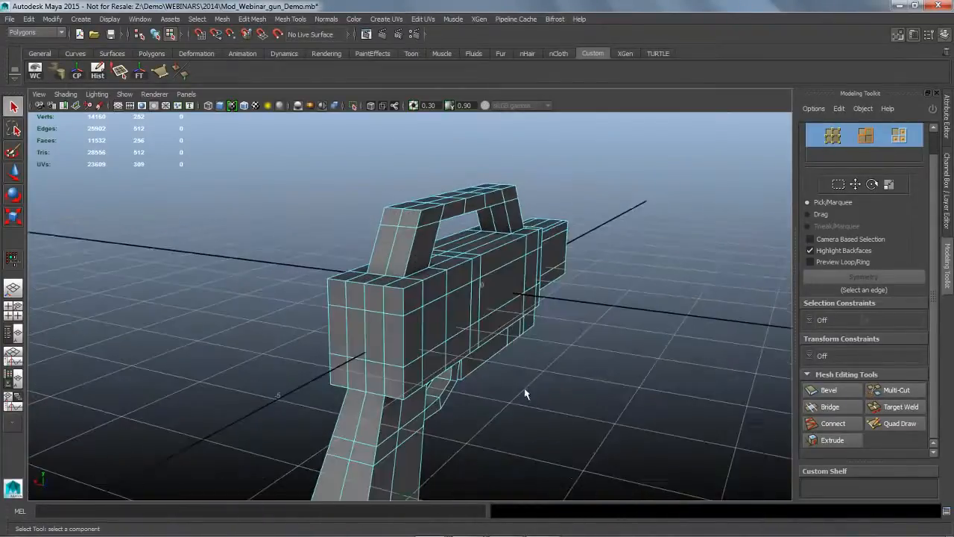
pyautogui.keyDown('alt'); pyautogui.moveTo(455, 368); pyautogui.dragTo(373, 347); pyautogui.keyUp('alt')
pyautogui.click(314, 328)
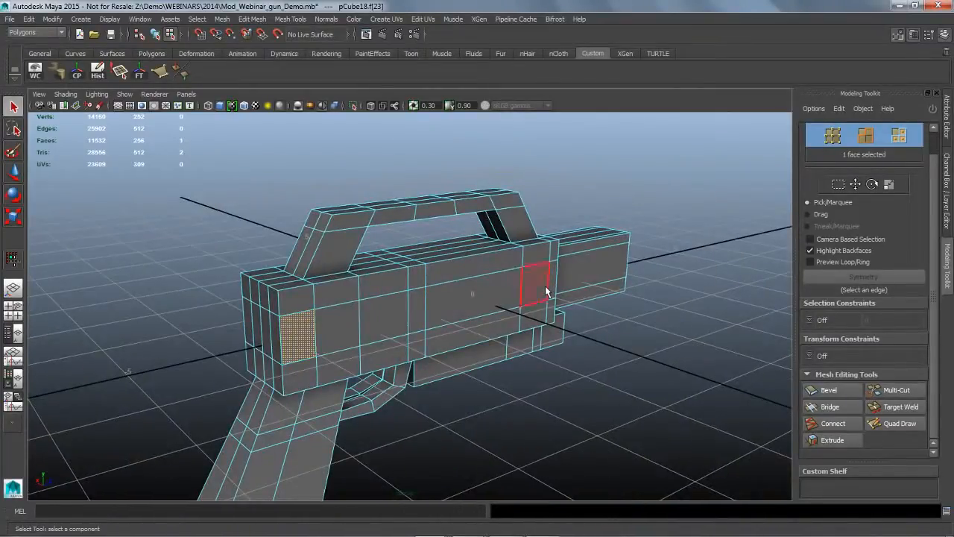
pyautogui.keyDown('alt'); pyautogui.moveTo(571, 387); pyautogui.dragTo(350, 320); pyautogui.keyUp('alt')
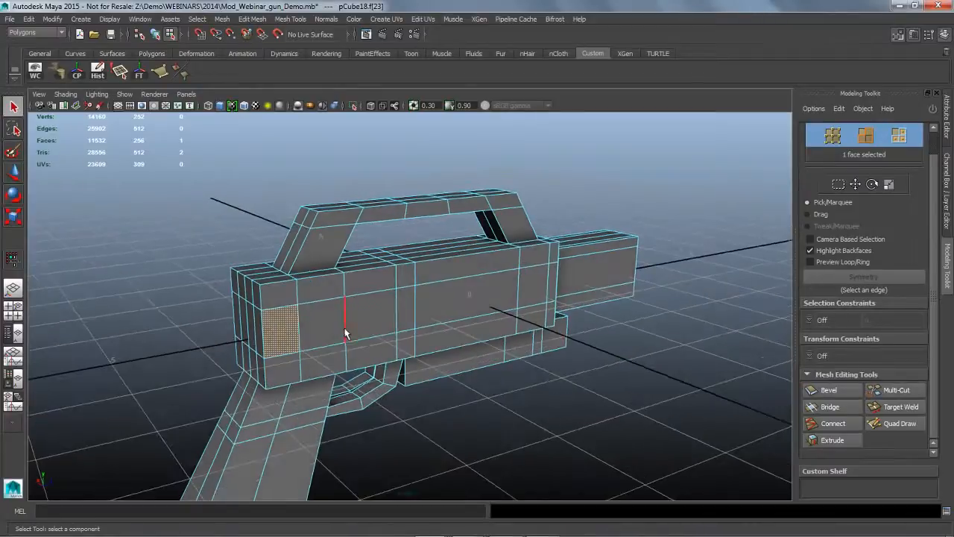
pyautogui.keyDown('shift'); pyautogui.doubleClick(535, 295); pyautogui.keyUp('shift')
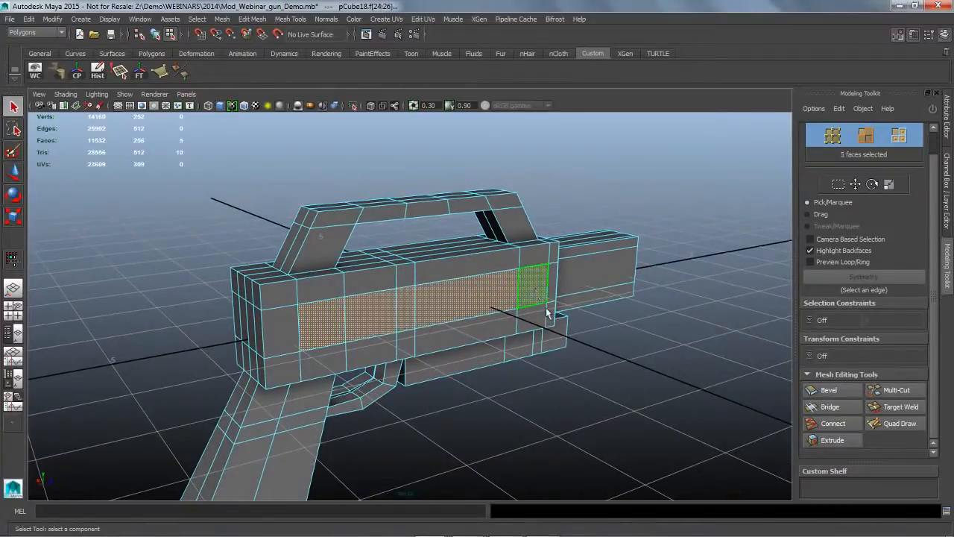
pyautogui.click(827, 440)
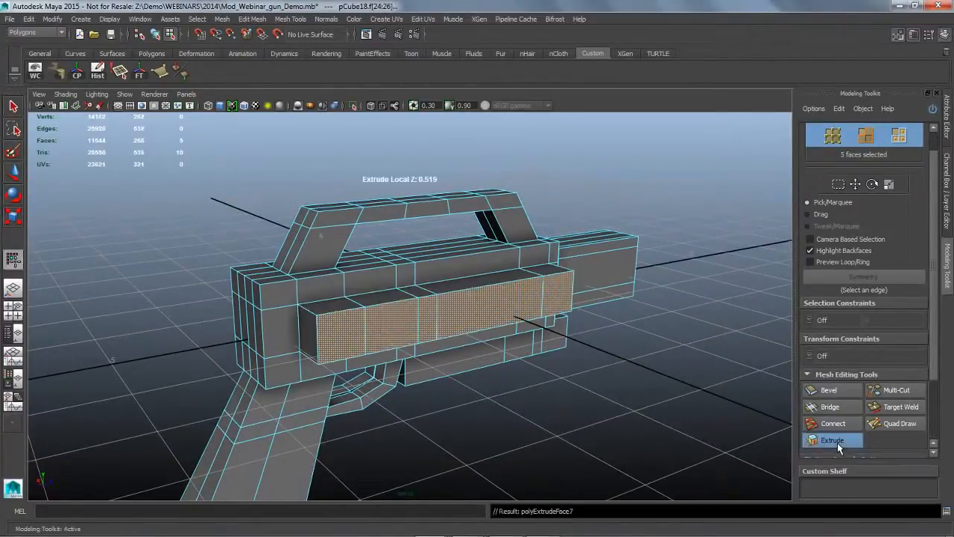
pyautogui.moveTo(604, 398)
pyautogui.keyDown('alt'); pyautogui.mouseDown()
pyautogui.moveTo(660, 398)
pyautogui.moveTo(623, 396)
pyautogui.mouseUp(); pyautogui.keyUp('alt')
pyautogui.hotkey('ctrl', 'z')
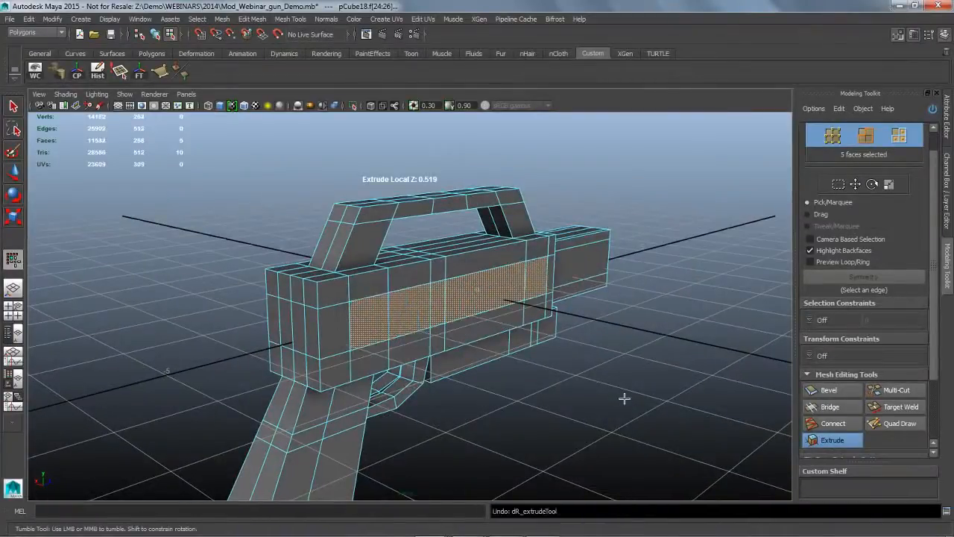
pyautogui.hotkey('ctrl', 'z')
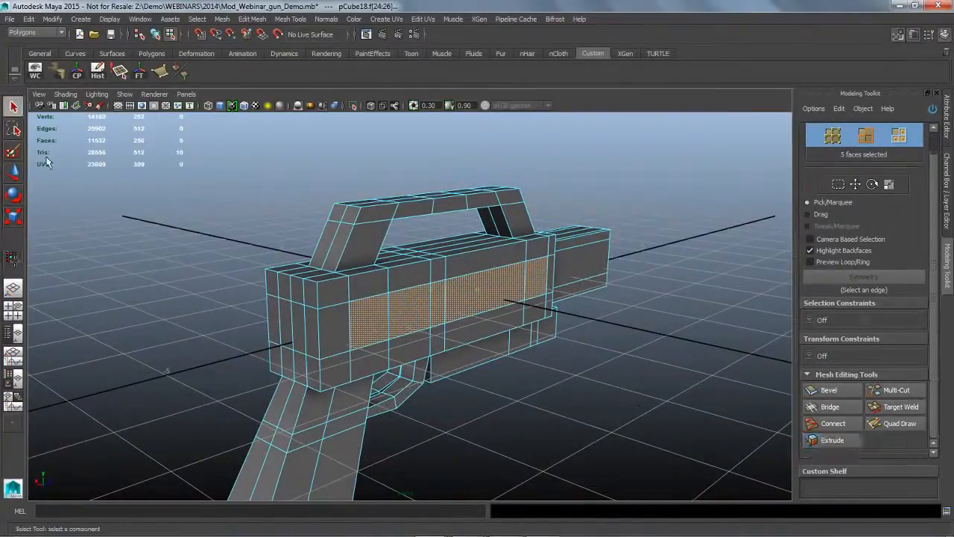
# - Try out partial-loop selections on the middle and lower faces of the gun's rear end, and clear the selection
pyautogui.click(13, 108)
pyautogui.click(205, 331)
pyautogui.keyDown('alt'); pyautogui.moveTo(206, 331); pyautogui.dragTo(231, 326); pyautogui.keyUp('alt')
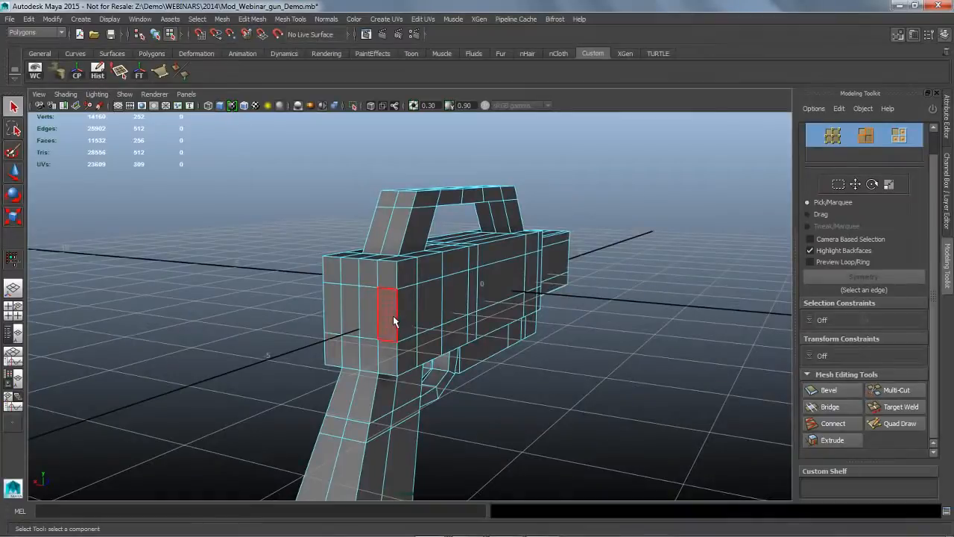
pyautogui.click(393, 317)
pyautogui.keyDown('shift'); pyautogui.doubleClick(338, 317); pyautogui.keyUp('shift')
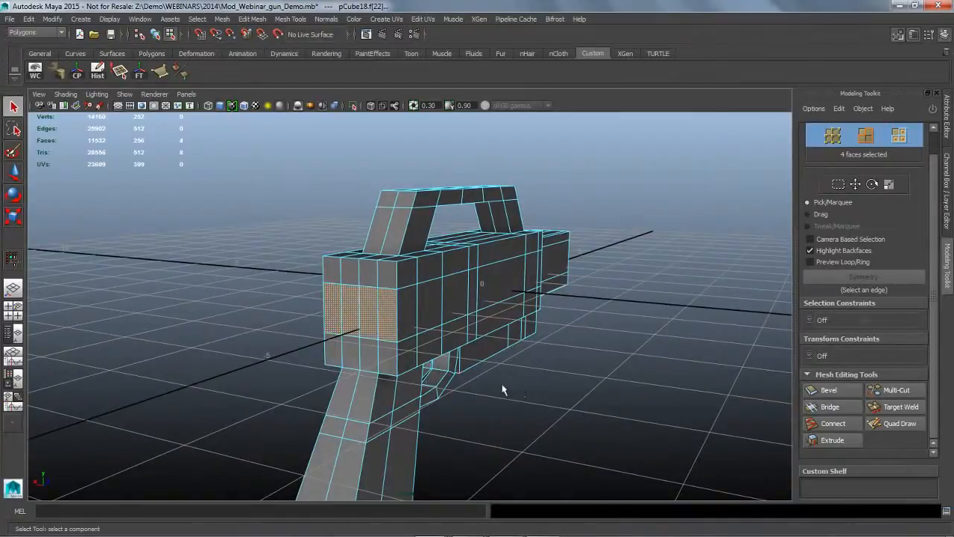
pyautogui.click(386, 356)
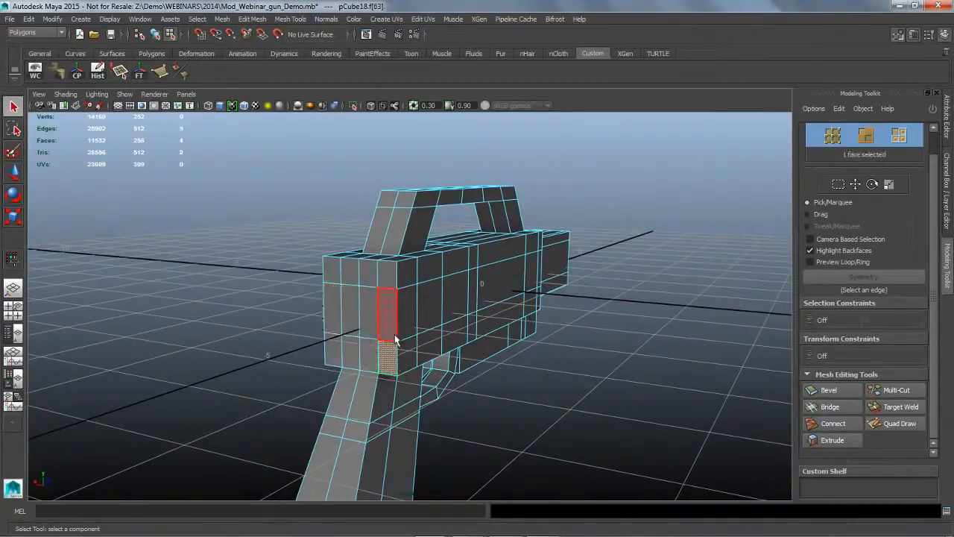
pyautogui.keyDown('shift'); pyautogui.doubleClick(335, 322); pyautogui.keyUp('shift')
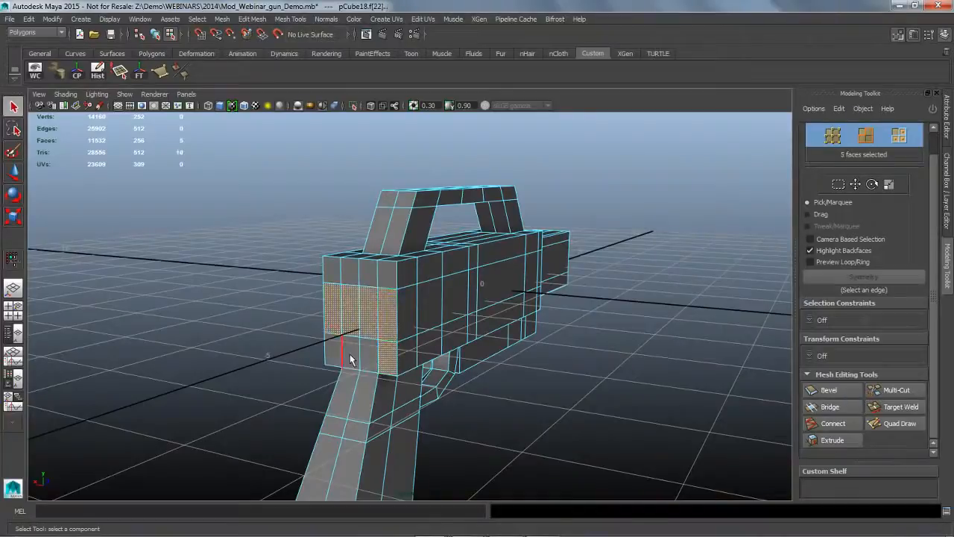
pyautogui.keyDown('shift'); pyautogui.doubleClick(339, 354); pyautogui.keyUp('shift')
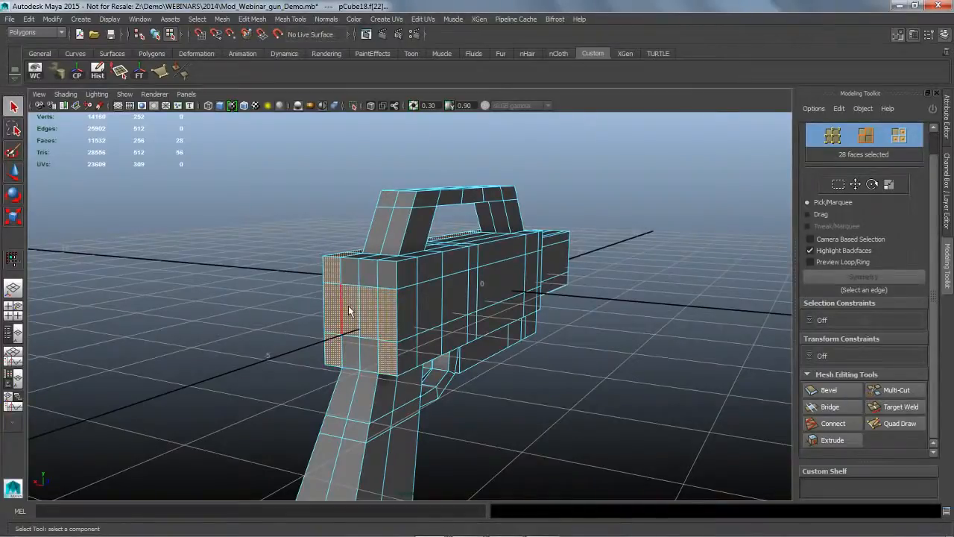
pyautogui.click(492, 422)
# - Select the middle row of four faces on the gun's rear end and add the four faces directly below it
pyautogui.click(391, 333)
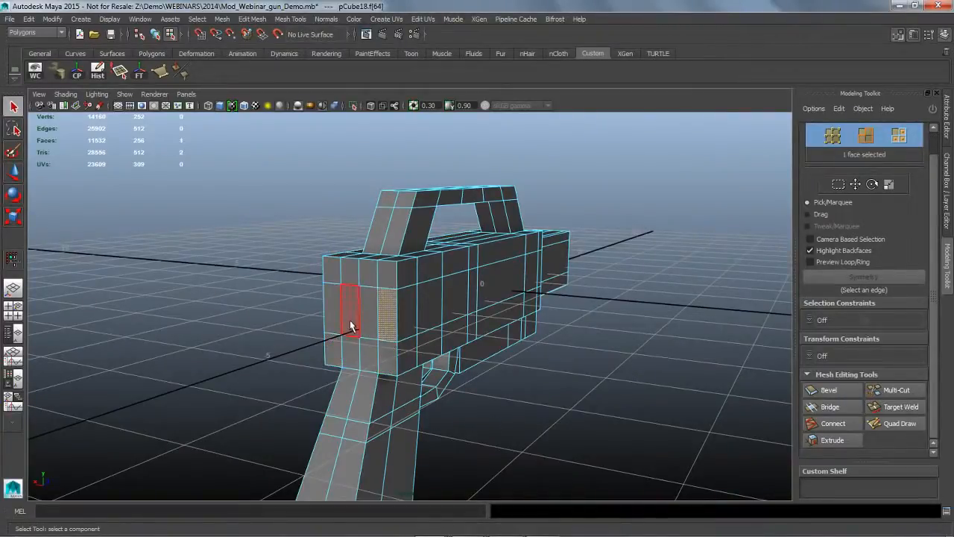
pyautogui.keyDown('shift'); pyautogui.doubleClick(337, 321); pyautogui.keyUp('shift')
pyautogui.keyDown('shift'); pyautogui.click(393, 361); pyautogui.keyUp('shift')
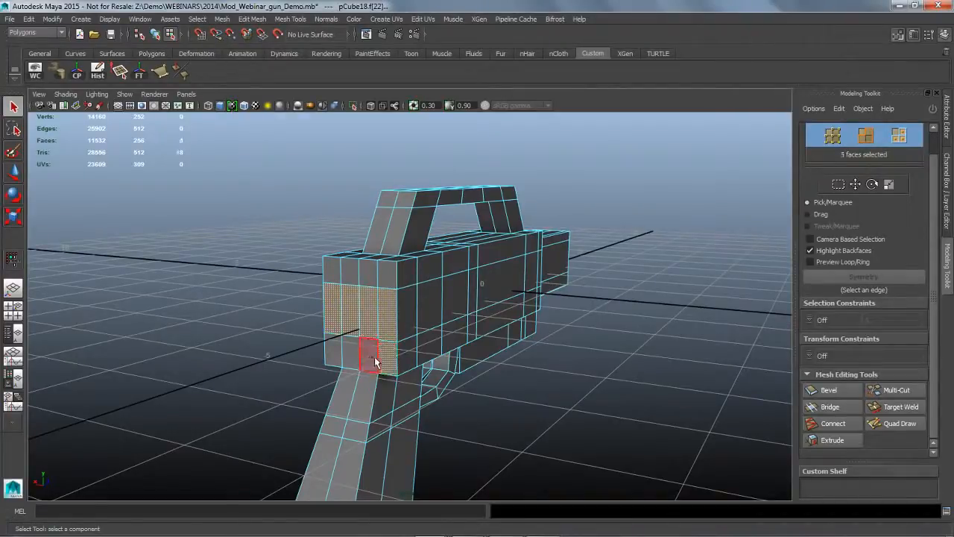
pyautogui.keyDown('shift'); pyautogui.click(373, 360); pyautogui.keyUp('shift')
pyautogui.keyDown('shift'); pyautogui.click(339, 357); pyautogui.keyUp('shift')
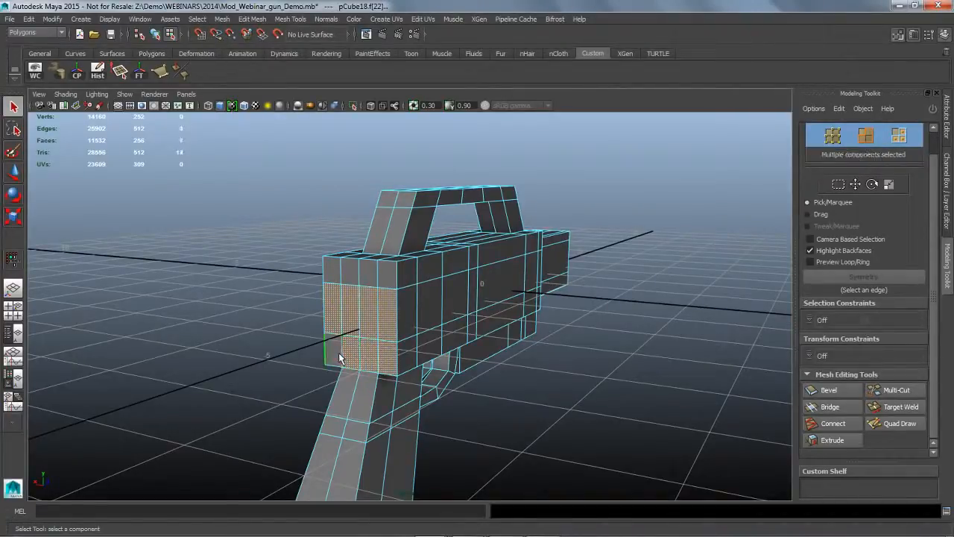
pyautogui.keyDown('shift'); pyautogui.click(340, 354); pyautogui.keyUp('shift')
pyautogui.keyDown('shift'); pyautogui.click(340, 360); pyautogui.keyUp('shift')
pyautogui.keyDown('alt'); pyautogui.moveTo(513, 401); pyautogui.dragTo(575, 420); pyautogui.keyUp('alt')
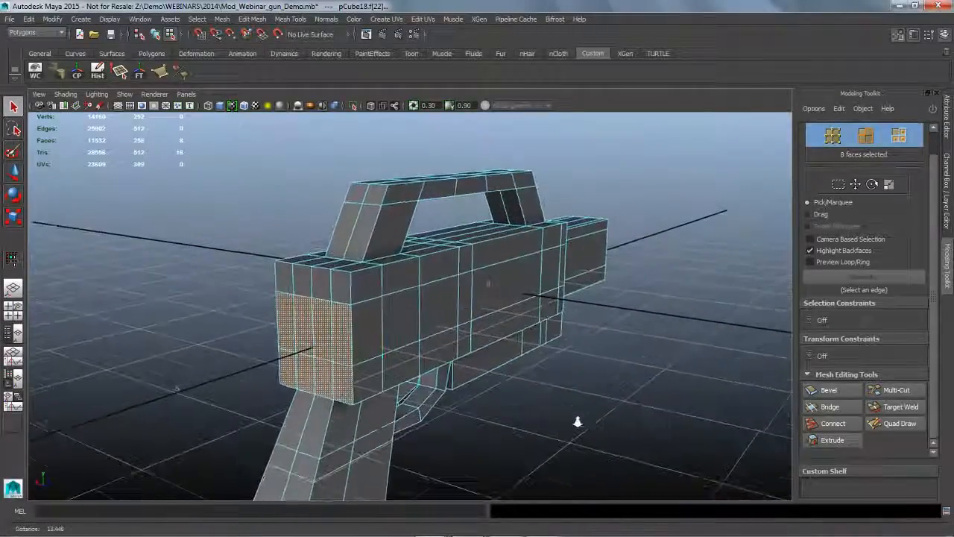
# - Add the selected rear faces' upper boundary edges as the hinge and apply Wedge to the eight faces
pyautogui.keyDown('shift'); pyautogui.click(309, 303); pyautogui.keyUp('shift')
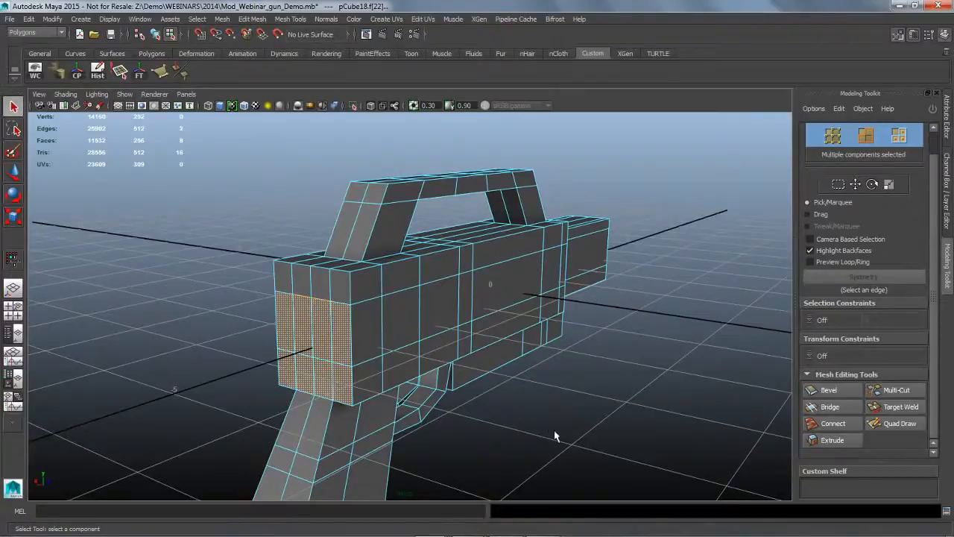
pyautogui.click(233, 22)
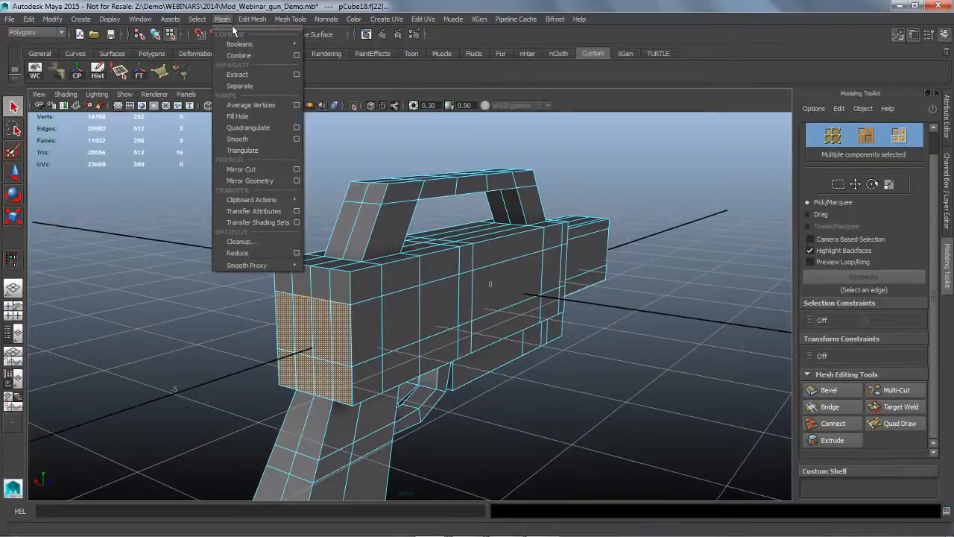
pyautogui.moveTo(260, 28)
pyautogui.moveTo(295, 28)
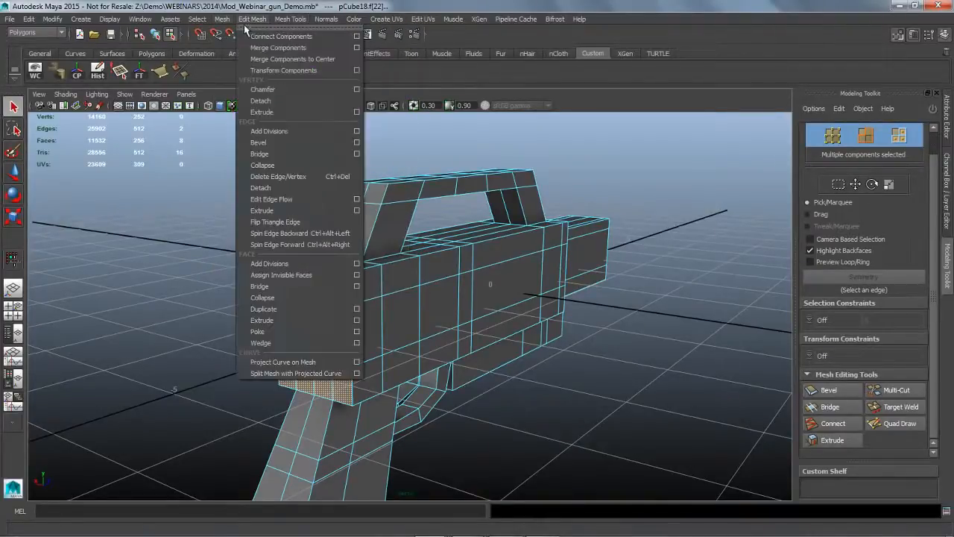
pyautogui.moveTo(226, 28)
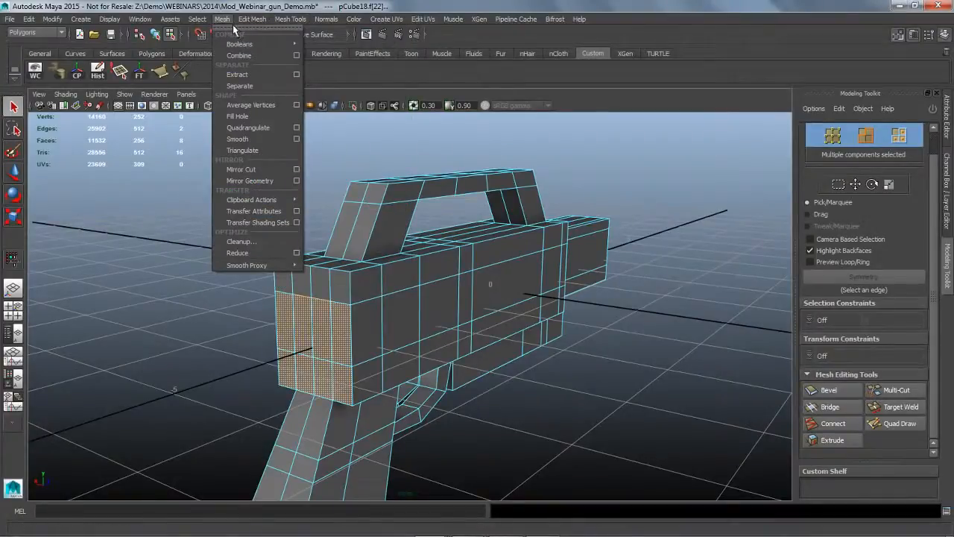
pyautogui.moveTo(232, 46)
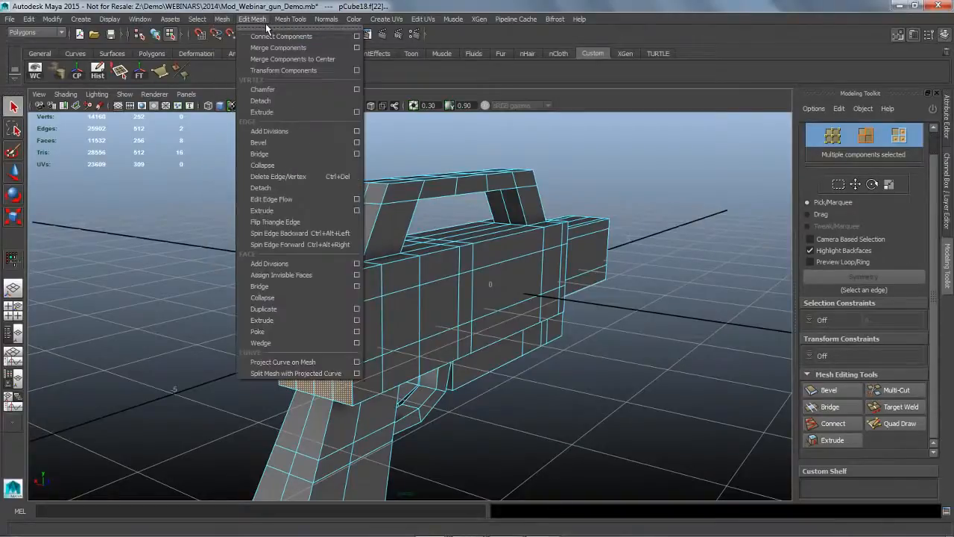
pyautogui.click(316, 343)
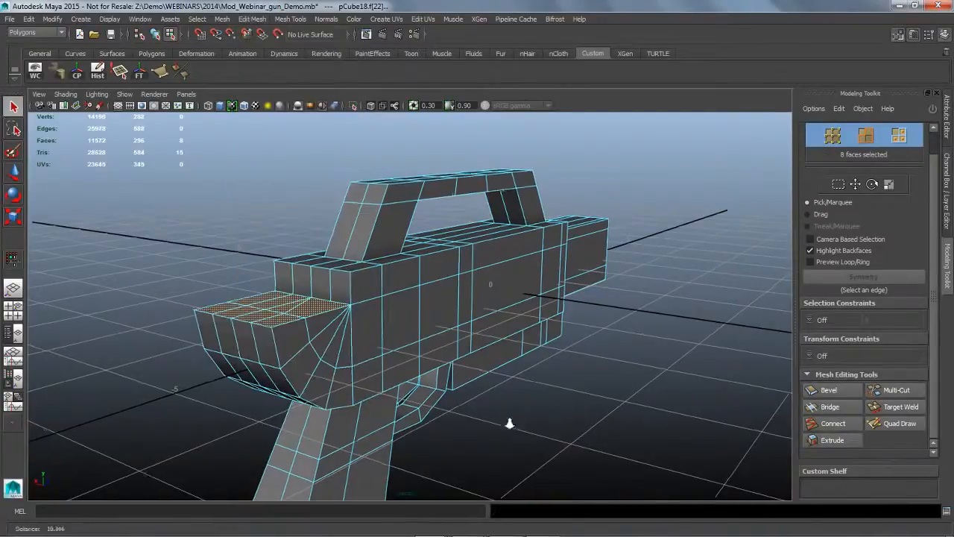
# - Show the editable attributes of the polyWedgeFace1 input
pyautogui.keyDown('alt'); pyautogui.moveTo(509, 423); pyautogui.dragTo(482, 422); pyautogui.keyUp('alt')
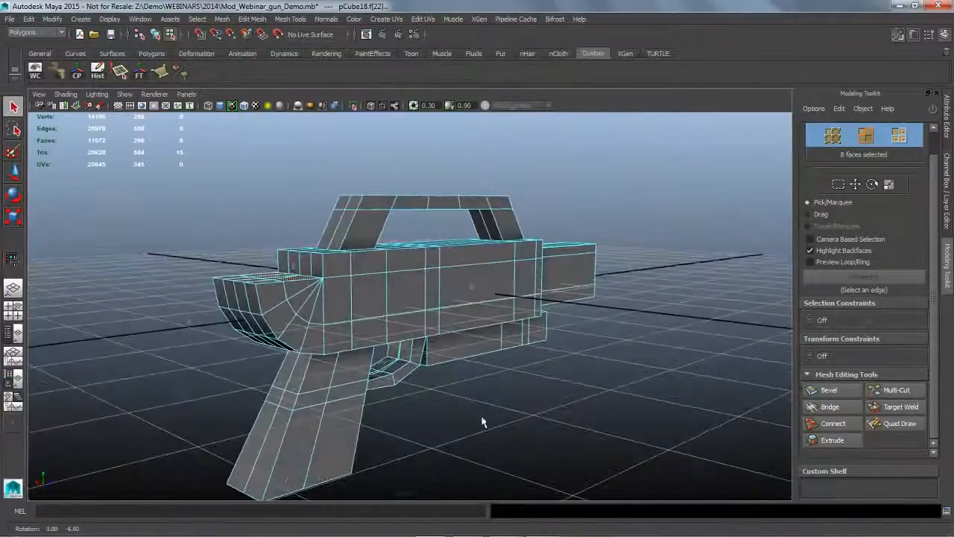
pyautogui.click(949, 192)
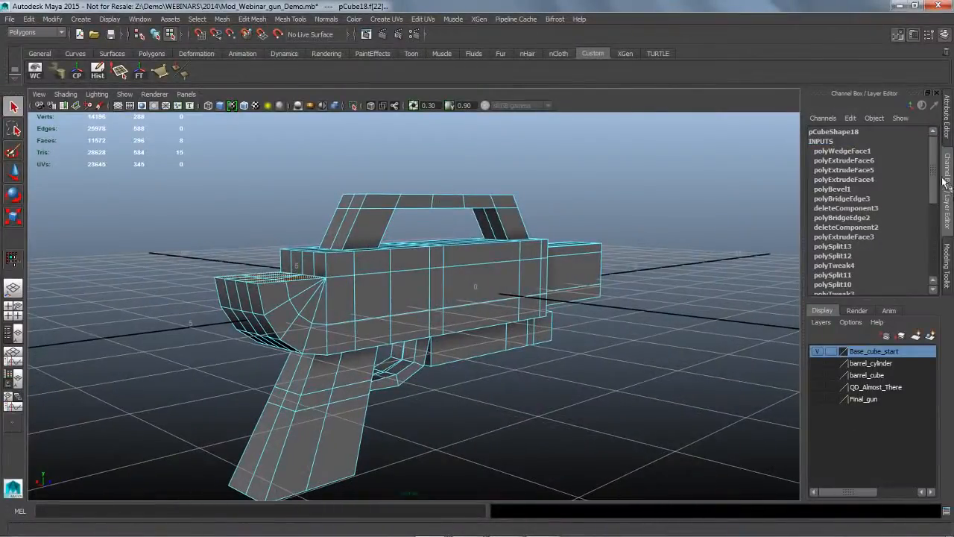
pyautogui.click(868, 153)
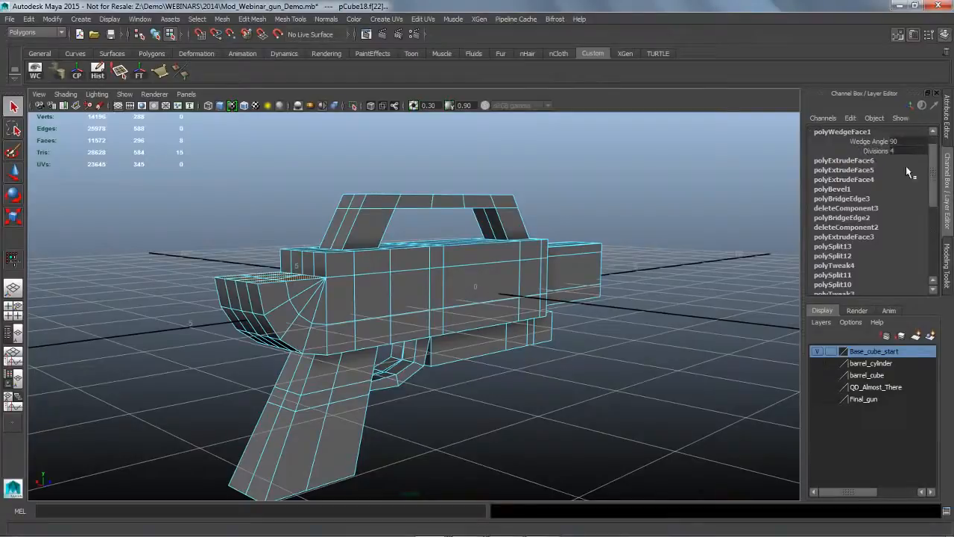
# - Try lowering the wedge angle to 83.125, and undo the change while keeping the wedged faces selected
pyautogui.click(868, 141)
pyautogui.moveTo(669, 201)
pyautogui.mouseDown(button='middle')
pyautogui.moveTo(631, 198)
pyautogui.moveTo(682, 197)
pyautogui.moveTo(653, 197)
pyautogui.mouseUp(button='middle')
pyautogui.keyDown('alt'); pyautogui.moveTo(651, 209); pyautogui.dragTo(667, 213); pyautogui.keyUp('alt')
pyautogui.moveTo(667, 213); pyautogui.dragTo(674, 211, button='middle')
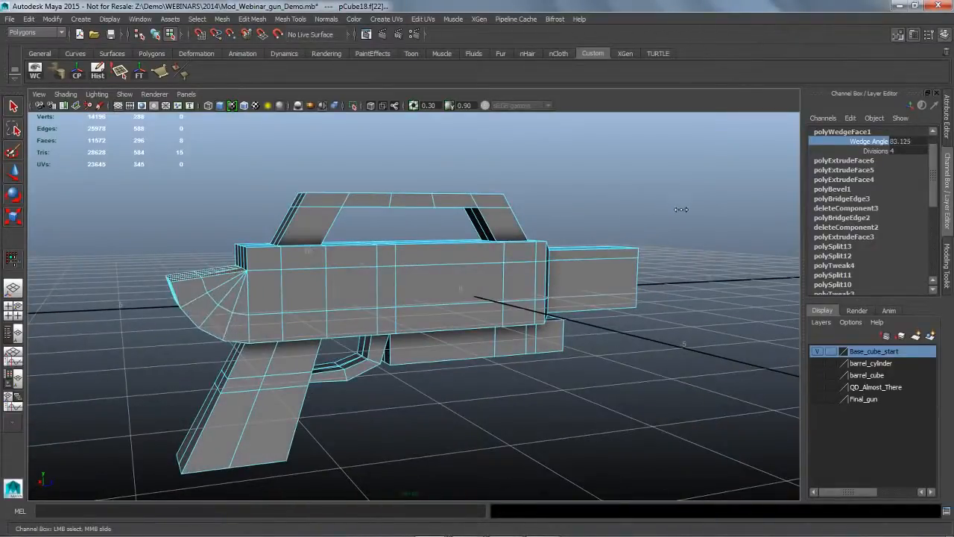
pyautogui.keyDown('alt'); pyautogui.moveTo(675, 210); pyautogui.dragTo(691, 229); pyautogui.keyUp('alt')
pyautogui.hotkey('ctrl', 'z')
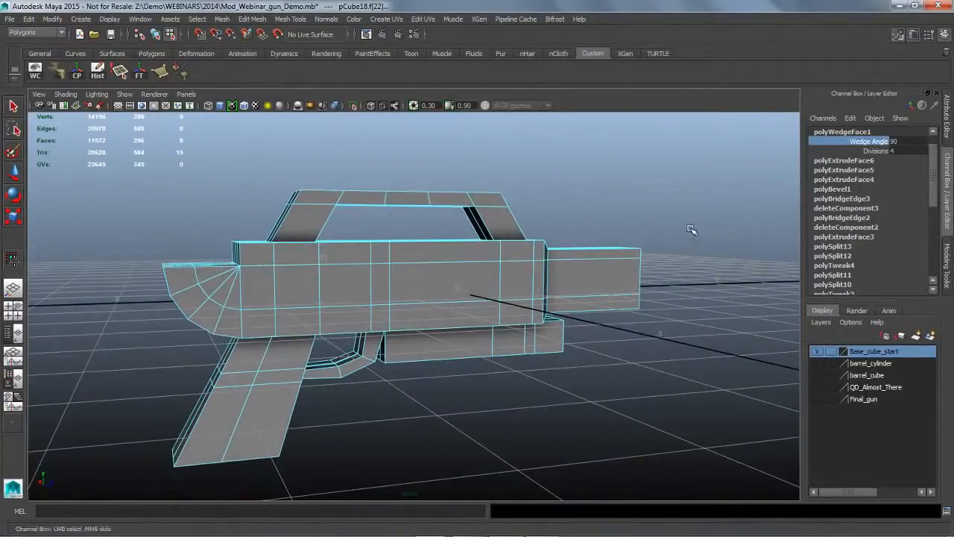
pyautogui.click(691, 228)
pyautogui.hotkey('ctrl', 'z')
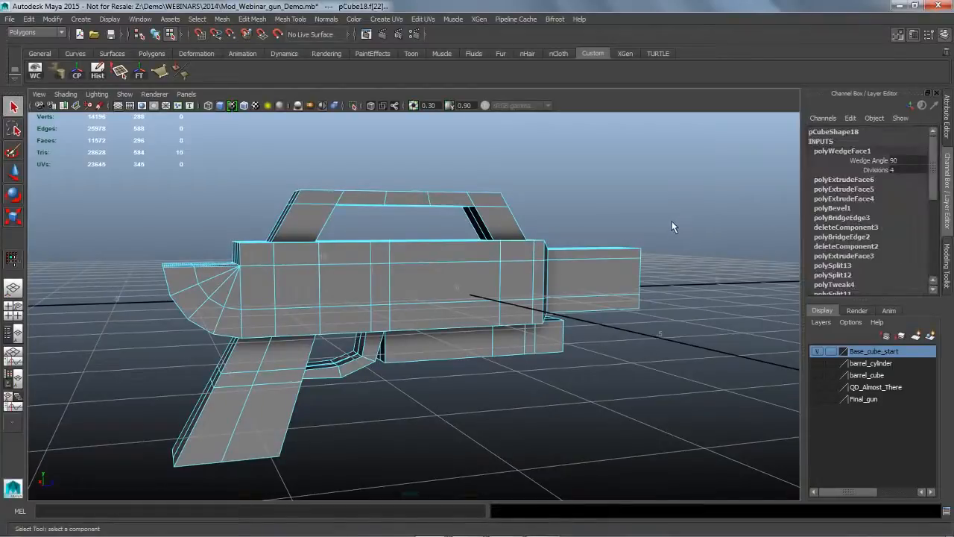
# - Adjust the wedge angle to 83.125 and reduce the wedge's divisions to 3
pyautogui.click(871, 160)
pyautogui.moveTo(717, 202); pyautogui.dragTo(749, 202, button='middle')
pyautogui.click(876, 170)
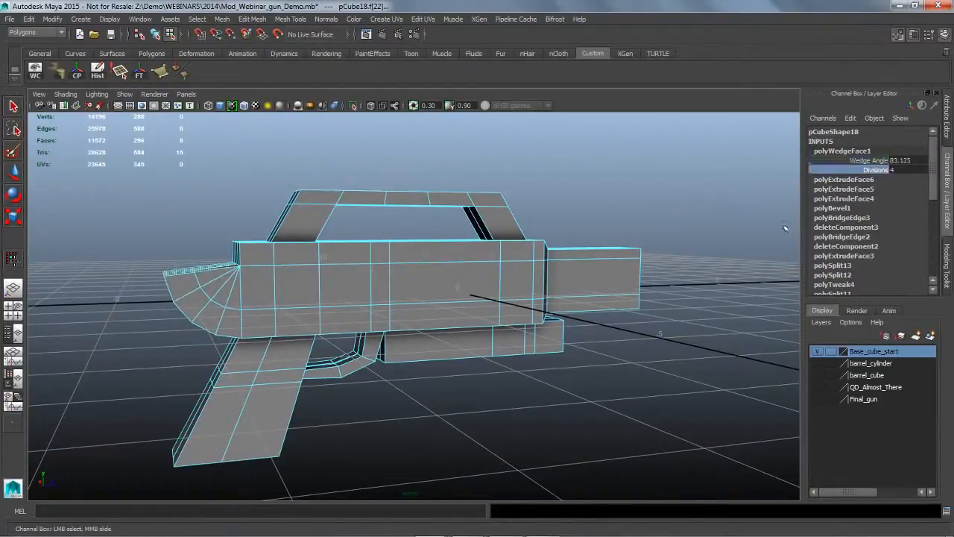
pyautogui.moveTo(709, 226); pyautogui.dragTo(746, 215, button='middle')
pyautogui.keyDown('alt'); pyautogui.moveTo(740, 218); pyautogui.dragTo(712, 229); pyautogui.keyUp('alt')
pyautogui.moveTo(728, 221); pyautogui.dragTo(688, 221, button='middle')
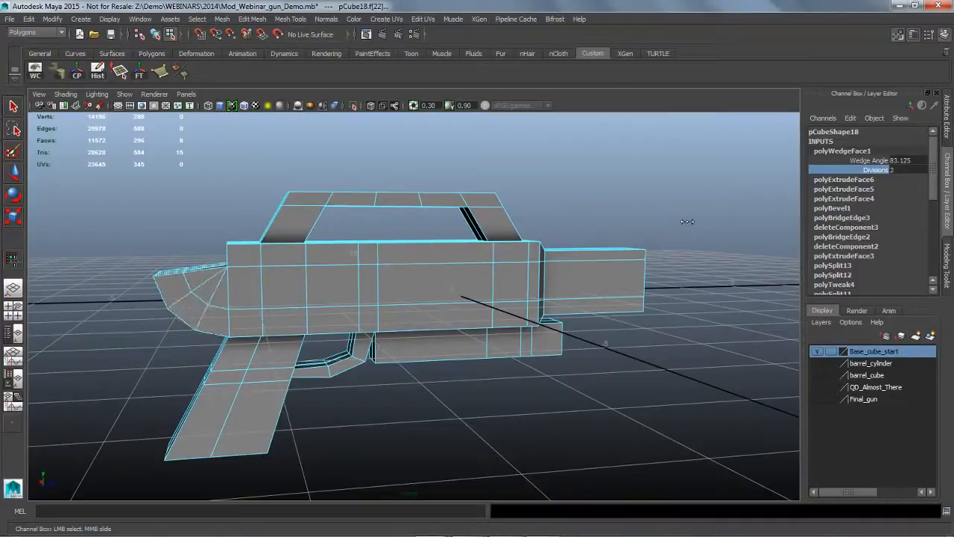
# - Set the wedge angle to 90 and clear the face selection
pyautogui.click(869, 160)
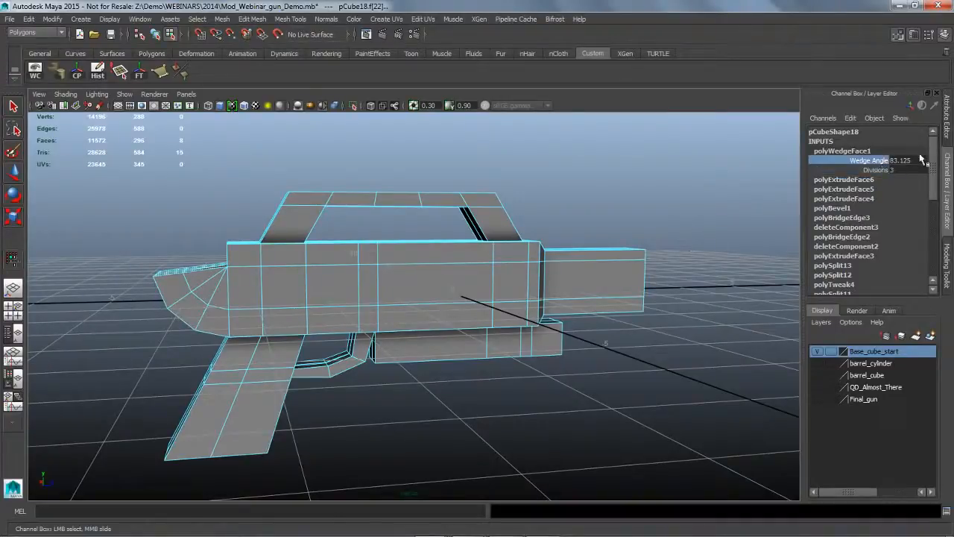
pyautogui.click(902, 161)
pyautogui.write('90')
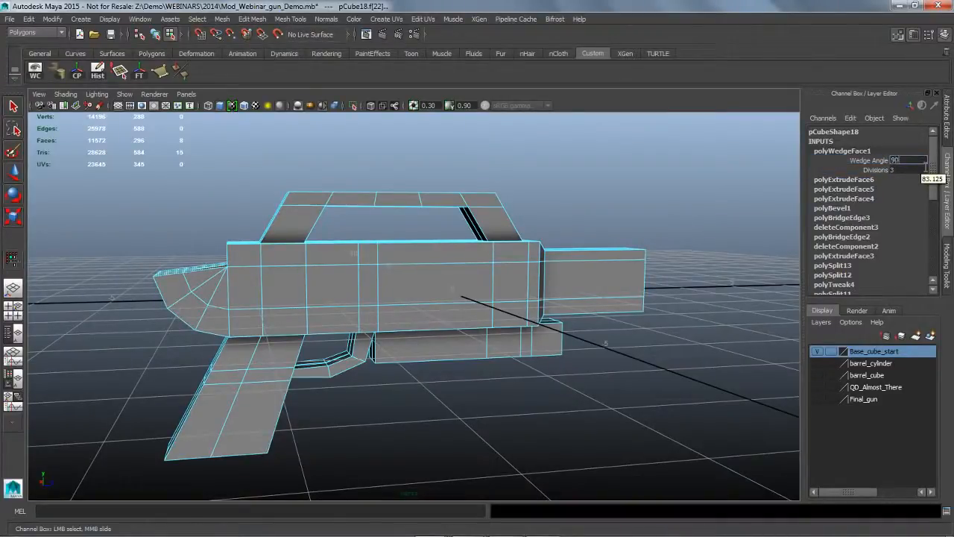
pyautogui.press('Return')
pyautogui.click(673, 183)
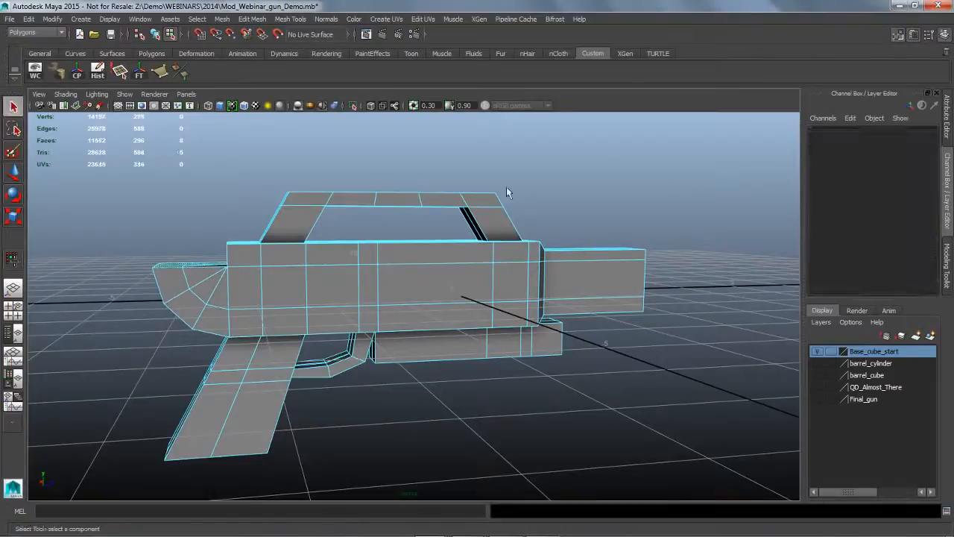
# - Switch to object selection, view the gun from the side with nothing selected, and reselect the whole gun mesh
pyautogui.click(155, 35)
pyautogui.keyDown('alt'); pyautogui.moveTo(429, 210); pyautogui.dragTo(398, 210); pyautogui.keyUp('alt')
pyautogui.keyDown('alt'); pyautogui.moveTo(399, 210); pyautogui.dragTo(379, 227, button='right'); pyautogui.keyUp('alt')
pyautogui.keyDown('alt'); pyautogui.moveTo(379, 227); pyautogui.dragTo(382, 237); pyautogui.keyUp('alt')
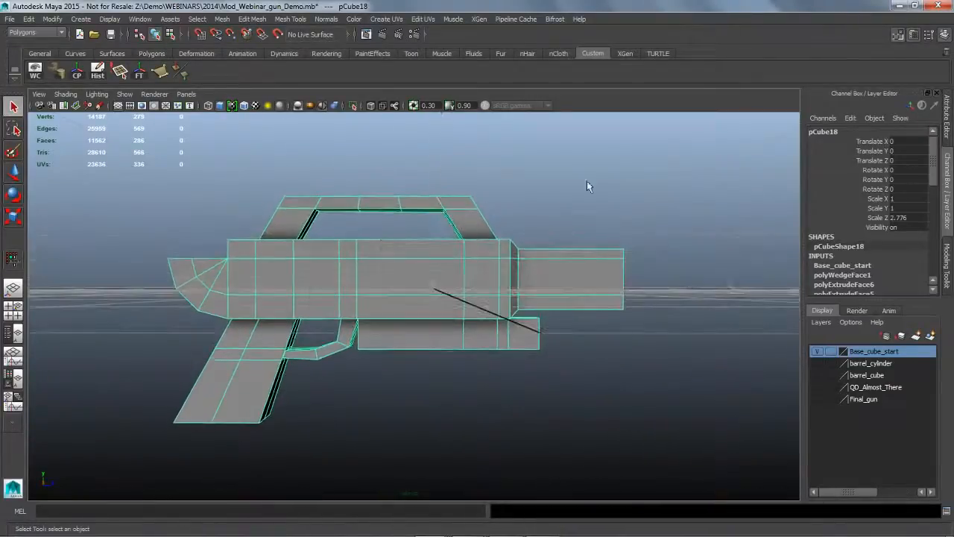
pyautogui.click(586, 181)
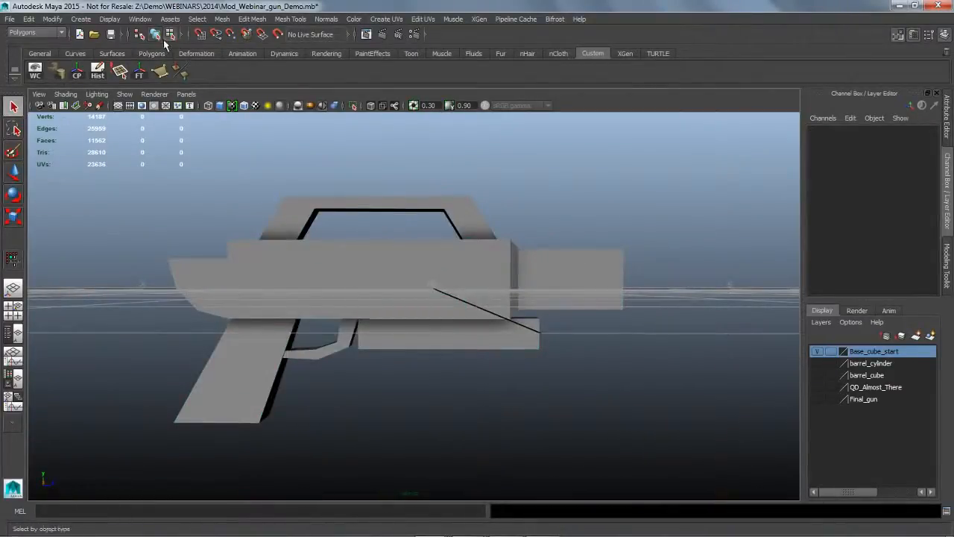
pyautogui.click(428, 274)
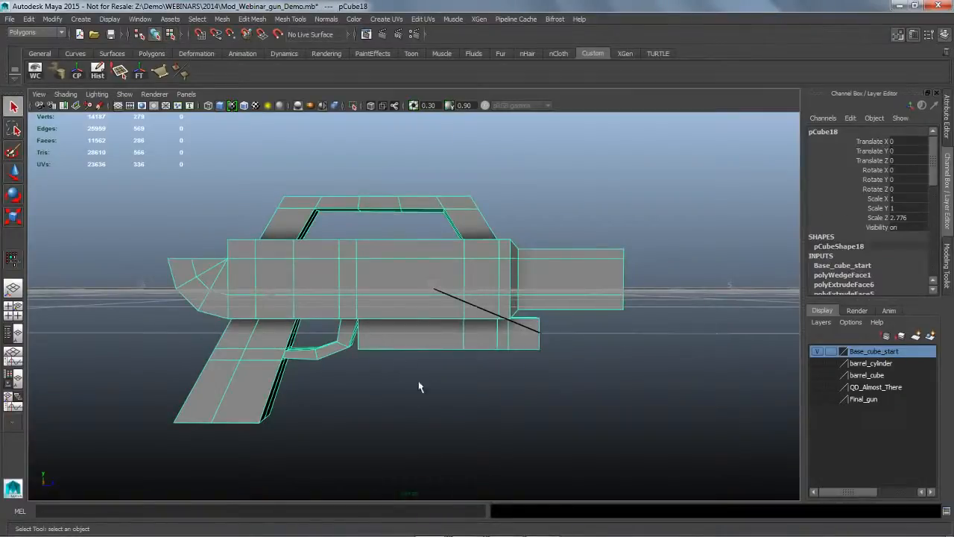
# - Insert nine evenly spaced edge loops around the barrel along its length with Multi-Cut
pyautogui.keyDown('alt'); pyautogui.moveTo(419, 387); pyautogui.dragTo(389, 404); pyautogui.keyUp('alt')
pyautogui.keyDown('alt'); pyautogui.moveTo(440, 349); pyautogui.dragTo(524, 375); pyautogui.keyUp('alt')
pyautogui.click(947, 267)
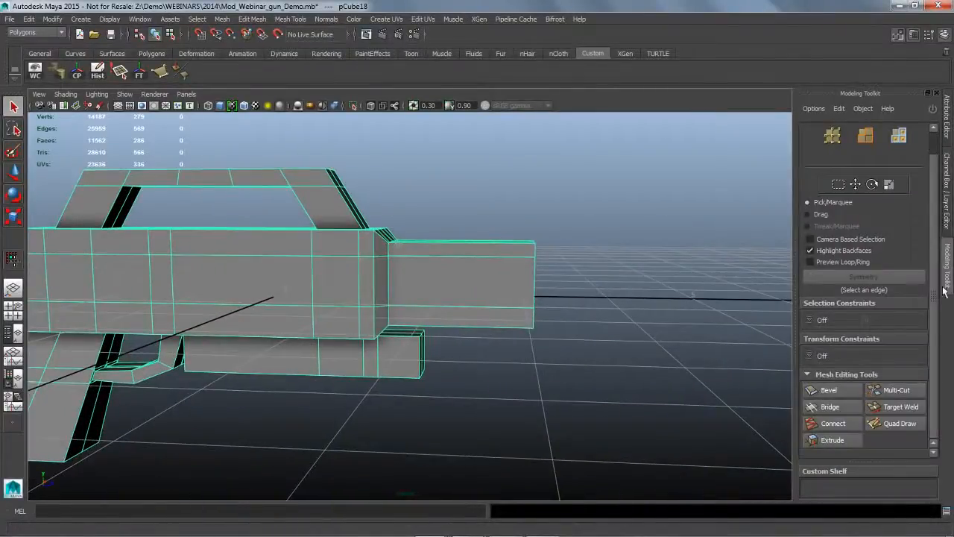
pyautogui.click(897, 390)
pyautogui.keyDown('alt'); pyautogui.moveTo(559, 380); pyautogui.dragTo(560, 379); pyautogui.keyUp('alt')
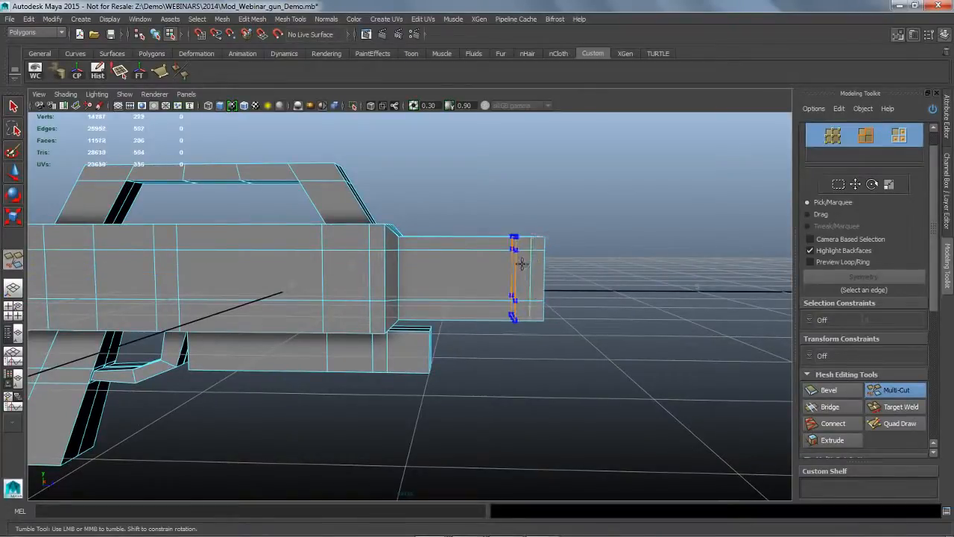
pyautogui.keyDown('ctrl'); pyautogui.click(522, 264); pyautogui.keyUp('ctrl')
pyautogui.keyDown('ctrl'); pyautogui.click(505, 262); pyautogui.keyUp('ctrl')
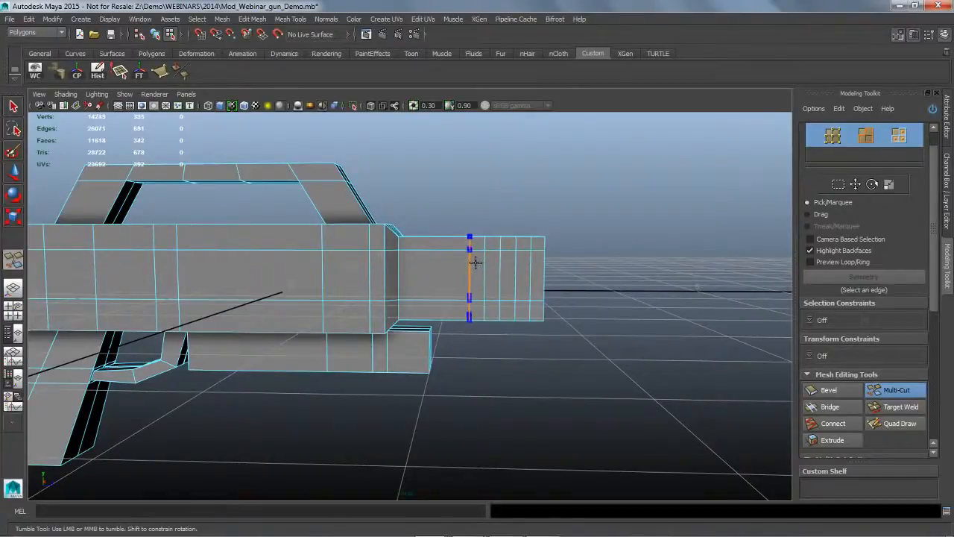
pyautogui.keyDown('ctrl'); pyautogui.click(468, 260); pyautogui.keyUp('ctrl')
pyautogui.keyDown('ctrl'); pyautogui.click(456, 260); pyautogui.keyUp('ctrl')
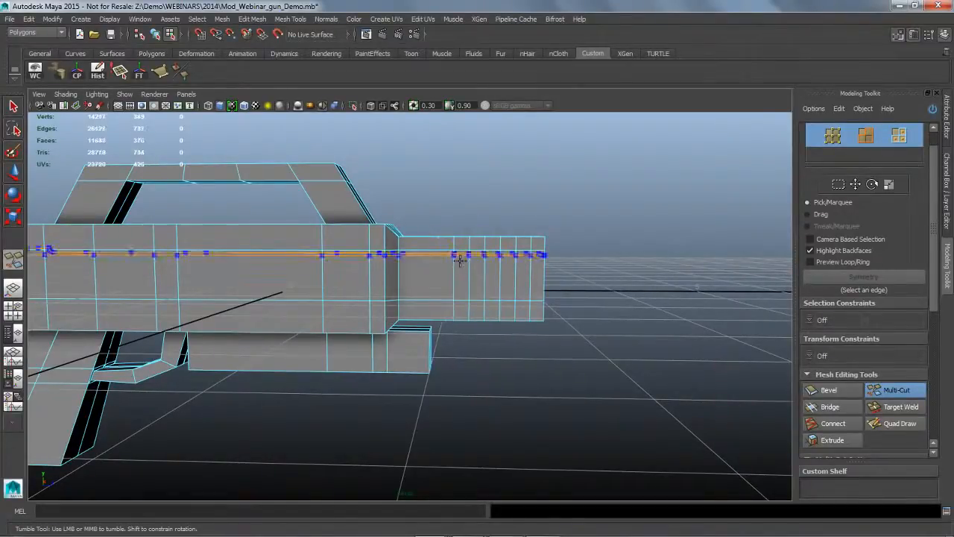
pyautogui.keyDown('ctrl'); pyautogui.click(429, 255); pyautogui.keyUp('ctrl')
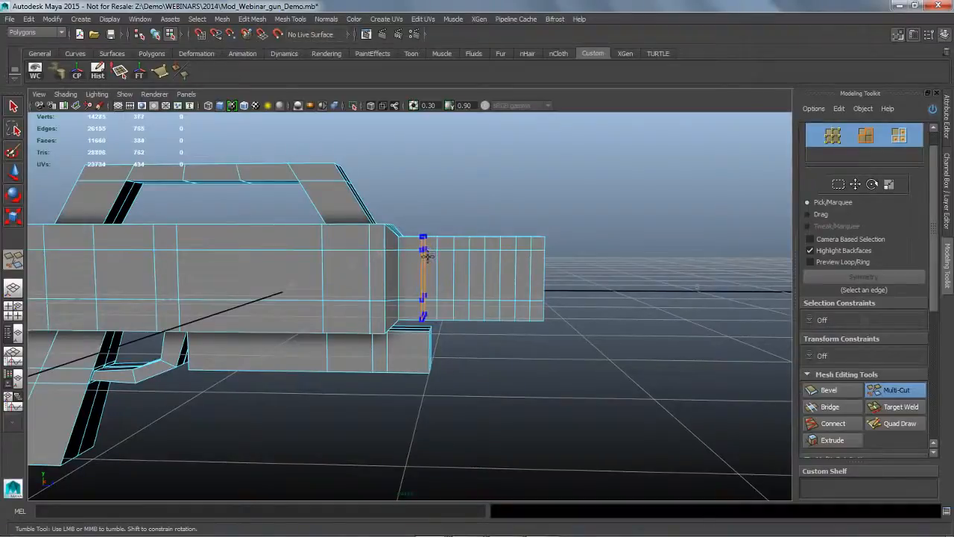
pyautogui.keyDown('ctrl'); pyautogui.click(413, 254); pyautogui.keyUp('ctrl')
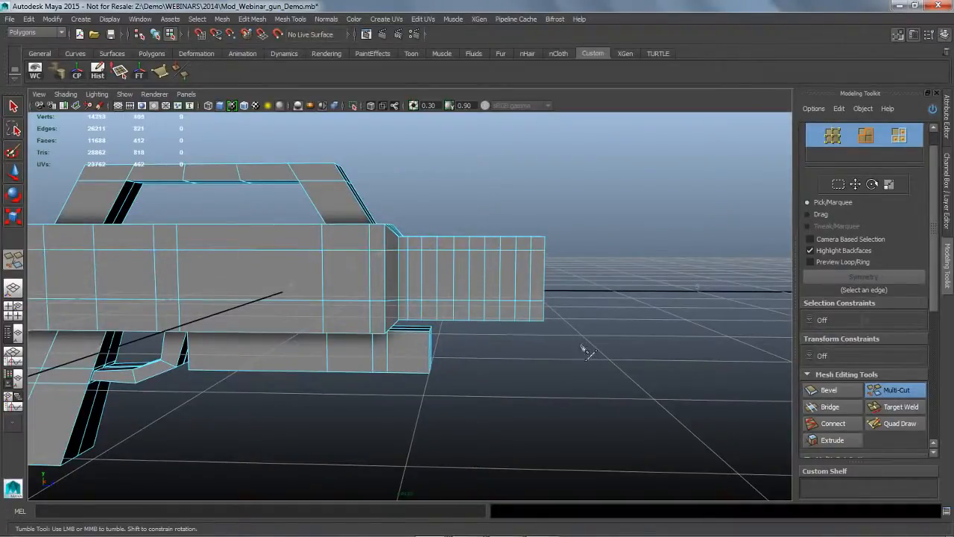
# - Insert three more lengthwise edge loops along the side of the gun body and barrel with Multi-Cut
pyautogui.keyDown('ctrl'); pyautogui.click(538, 273); pyautogui.keyUp('ctrl')
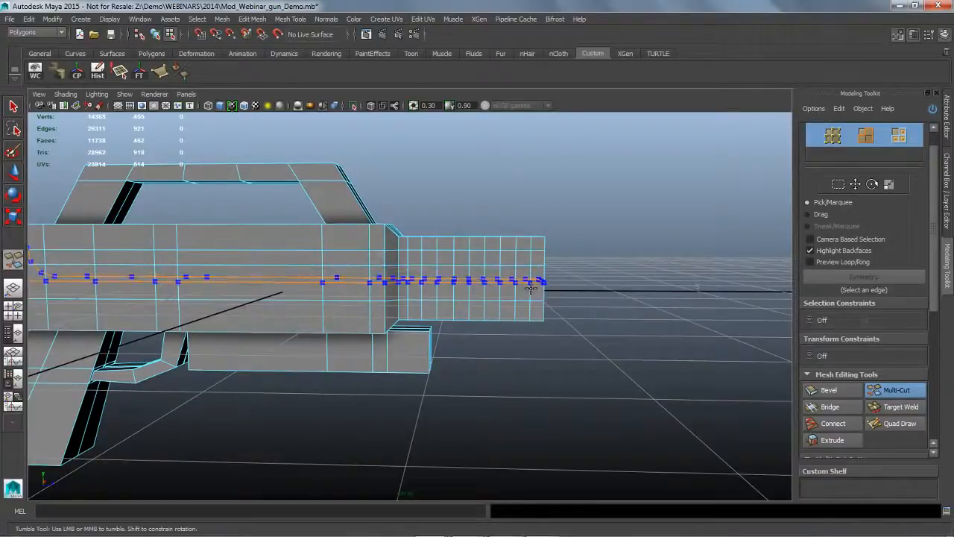
pyautogui.keyDown('ctrl'); pyautogui.click(534, 288); pyautogui.keyUp('ctrl')
pyautogui.keyDown('ctrl'); pyautogui.click(525, 316); pyautogui.keyUp('ctrl')
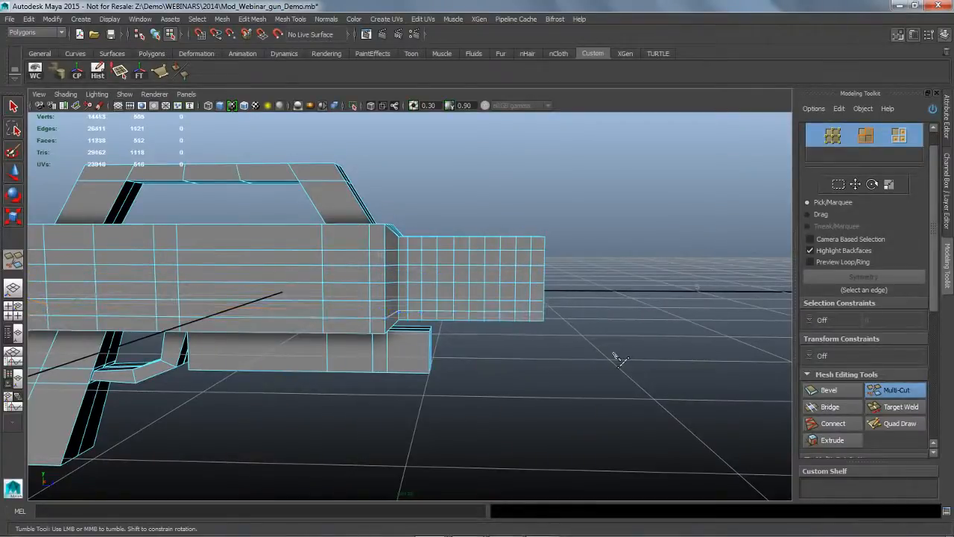
pyautogui.keyDown('alt'); pyautogui.moveTo(535, 360); pyautogui.dragTo(619, 377, button='right'); pyautogui.keyUp('alt')
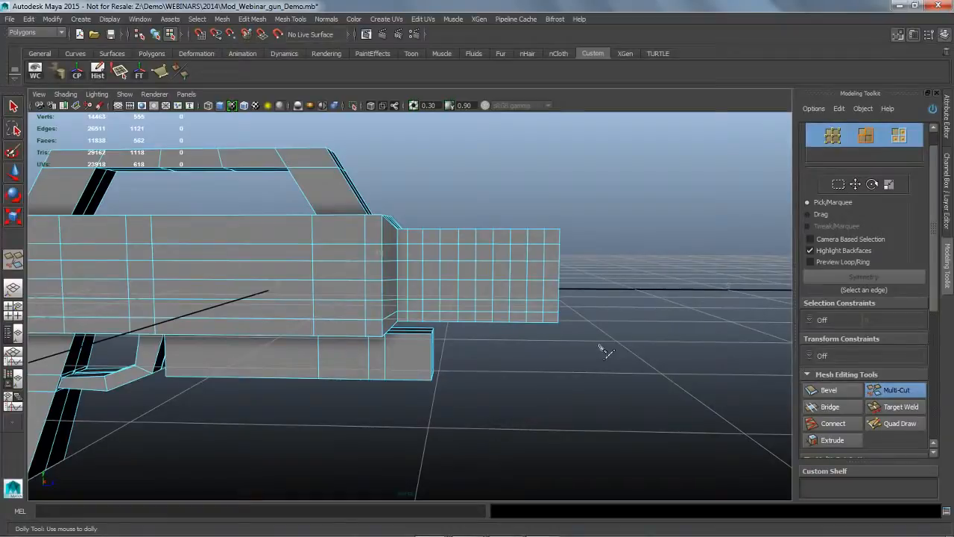
# - Slide the middle and lower lengthwise edge loops with the Slide Edge tool to space the rows on the barrel's side more evenly
pyautogui.click(13, 107)
pyautogui.keyDown('alt'); pyautogui.moveTo(439, 358); pyautogui.dragTo(492, 372, button='right'); pyautogui.keyUp('alt')
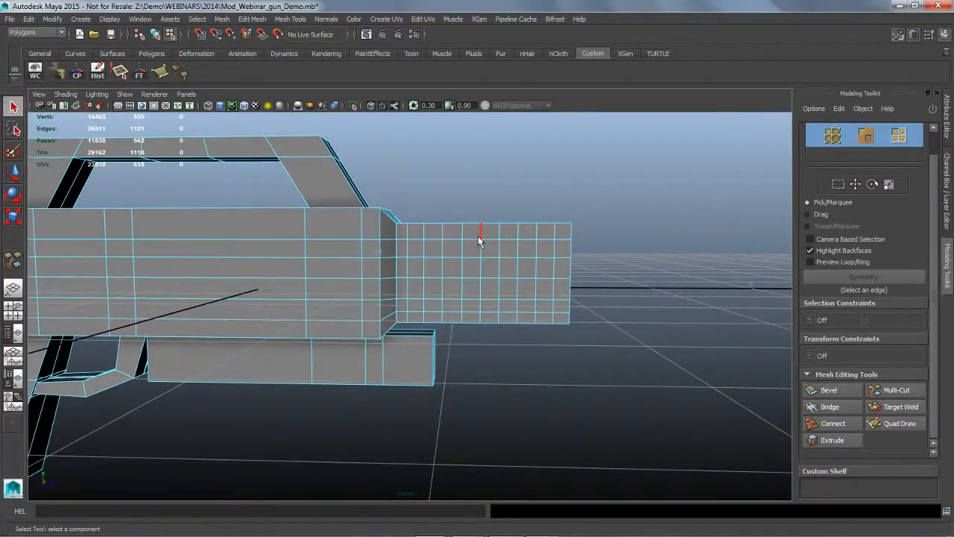
pyautogui.doubleClick(529, 300)
pyautogui.keyDown('ctrl'); pyautogui.moveTo(530, 302); pyautogui.dragTo(531, 380, button='right'); pyautogui.keyUp('ctrl')
pyautogui.moveTo(623, 354)
pyautogui.mouseDown(button='middle')
pyautogui.moveTo(643, 347)
pyautogui.moveTo(609, 347)
pyautogui.mouseUp(button='middle')
pyautogui.click(550, 314)
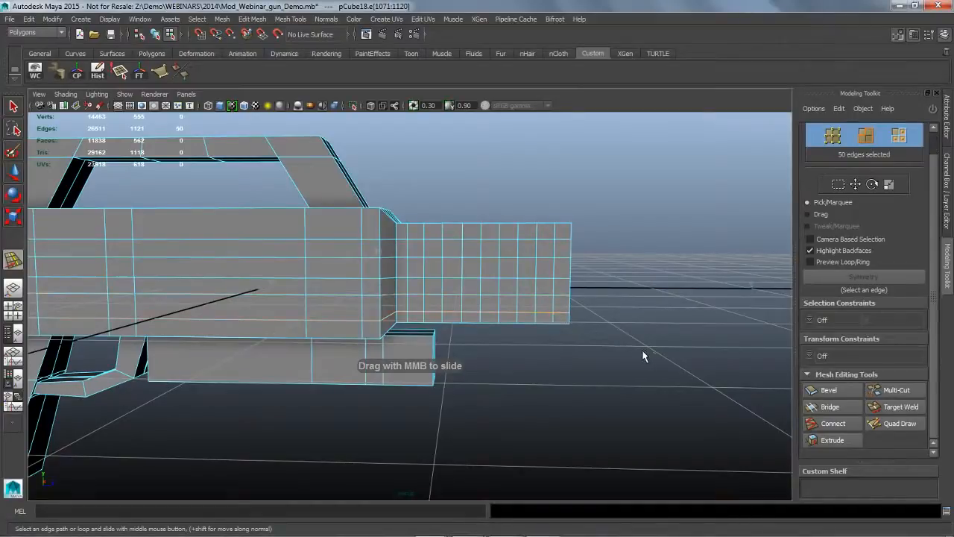
pyautogui.click(546, 277)
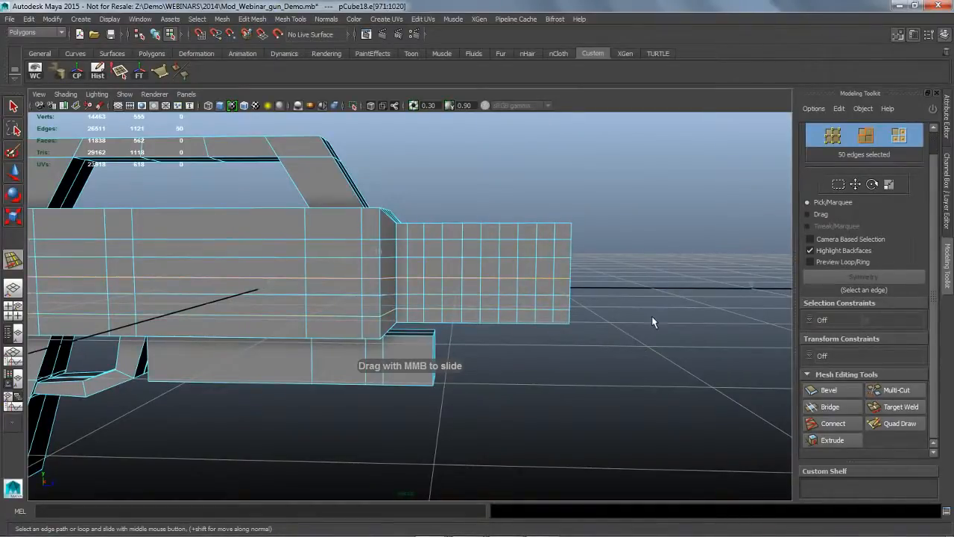
pyautogui.moveTo(661, 316); pyautogui.dragTo(638, 322, button='middle')
pyautogui.click(552, 298)
pyautogui.keyDown('alt'); pyautogui.moveTo(637, 322); pyautogui.dragTo(641, 350); pyautogui.keyUp('alt')
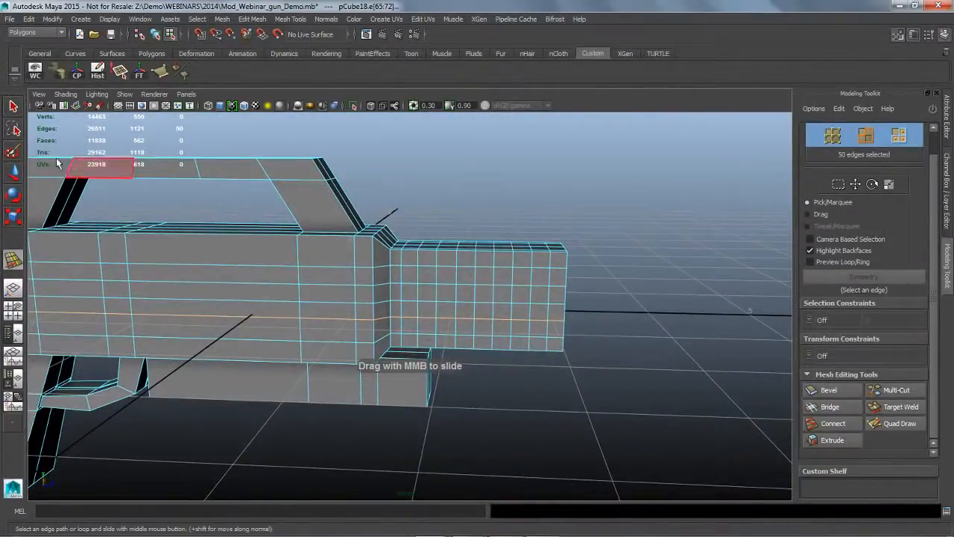
# - Leave the Slide Edge tool and return to object selection with the whole gun mesh selected
pyautogui.click(13, 107)
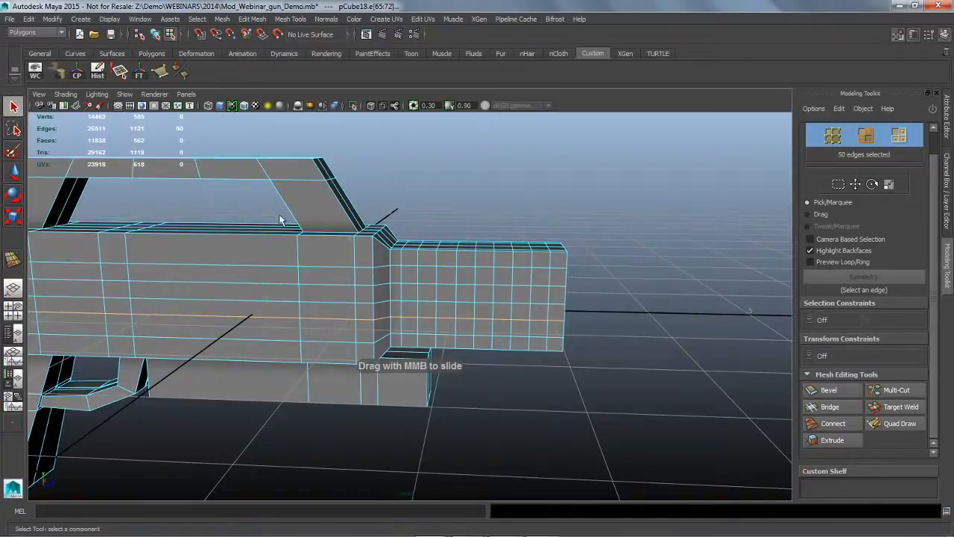
pyautogui.moveTo(568, 373)
pyautogui.keyDown('alt'); pyautogui.mouseDown()
pyautogui.moveTo(582, 378)
pyautogui.moveTo(580, 369)
pyautogui.mouseUp(); pyautogui.keyUp('alt')
pyautogui.click(155, 34)
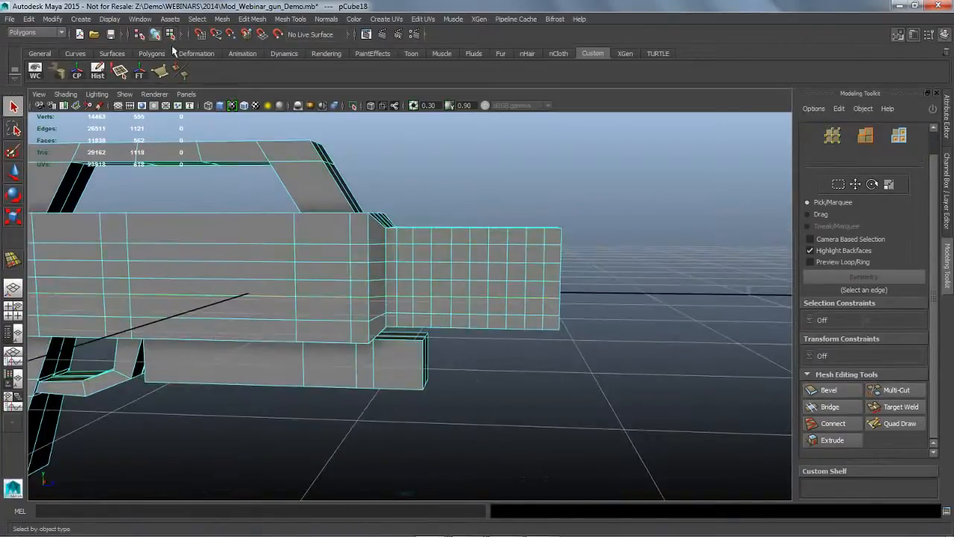
# - Reselect the gun mesh, clear the old edge selection and switch to face selection
pyautogui.click(600, 380)
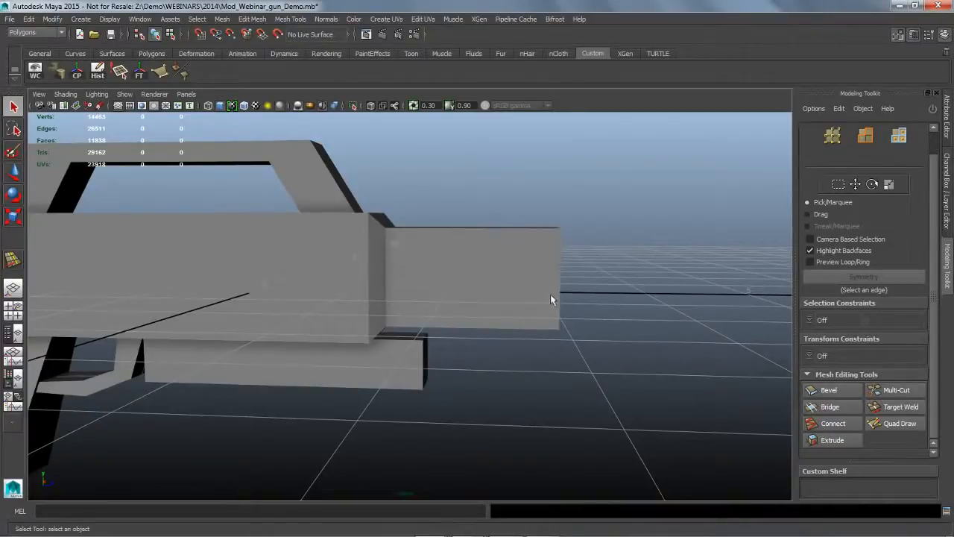
pyautogui.click(505, 265)
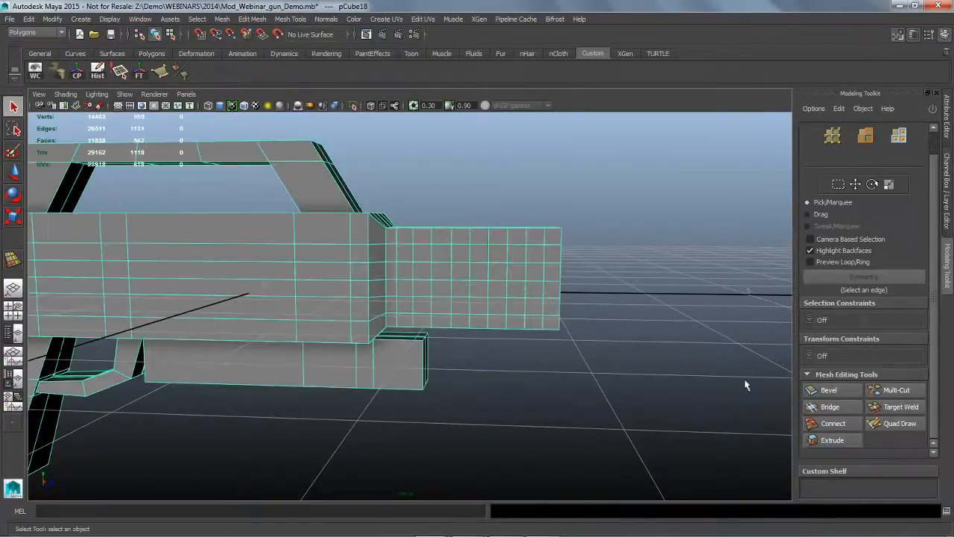
pyautogui.moveTo(936, 213); pyautogui.dragTo(935, 184)
pyautogui.click(894, 149)
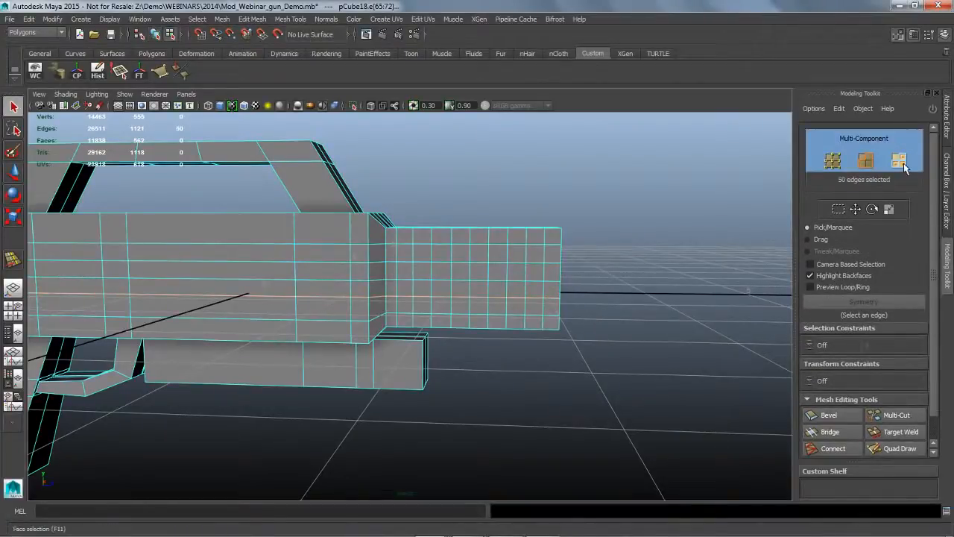
pyautogui.click(632, 291)
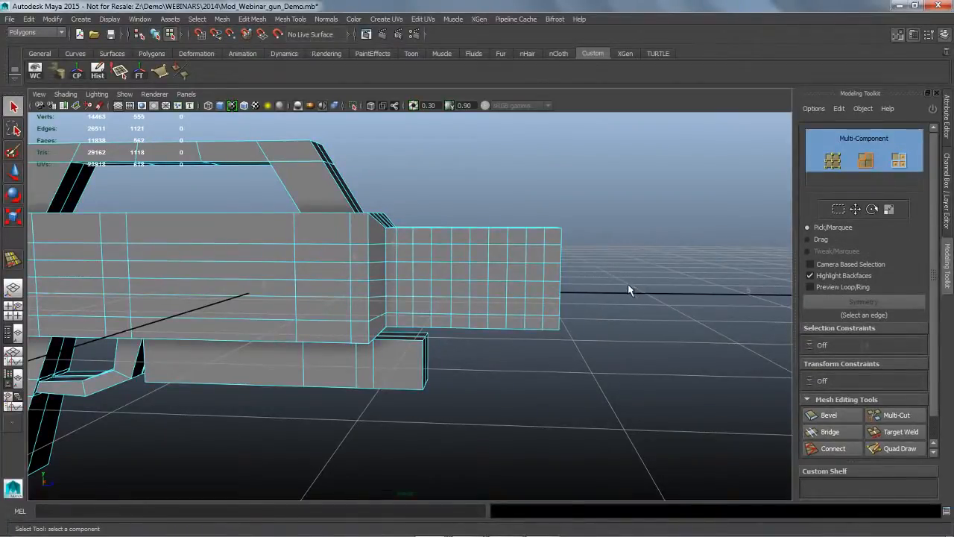
pyautogui.keyDown('alt'); pyautogui.moveTo(628, 284); pyautogui.dragTo(598, 292); pyautogui.keyUp('alt')
pyautogui.keyDown('alt'); pyautogui.moveTo(599, 293); pyautogui.dragTo(649, 305, button='right'); pyautogui.keyUp('alt')
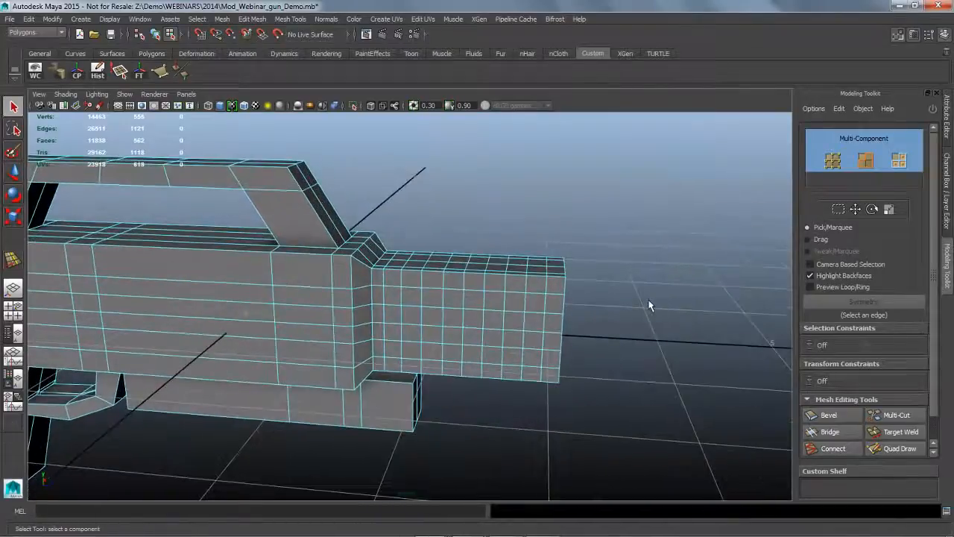
pyautogui.click(899, 160)
pyautogui.keyDown('alt'); pyautogui.moveTo(625, 305); pyautogui.dragTo(656, 282); pyautogui.keyUp('alt')
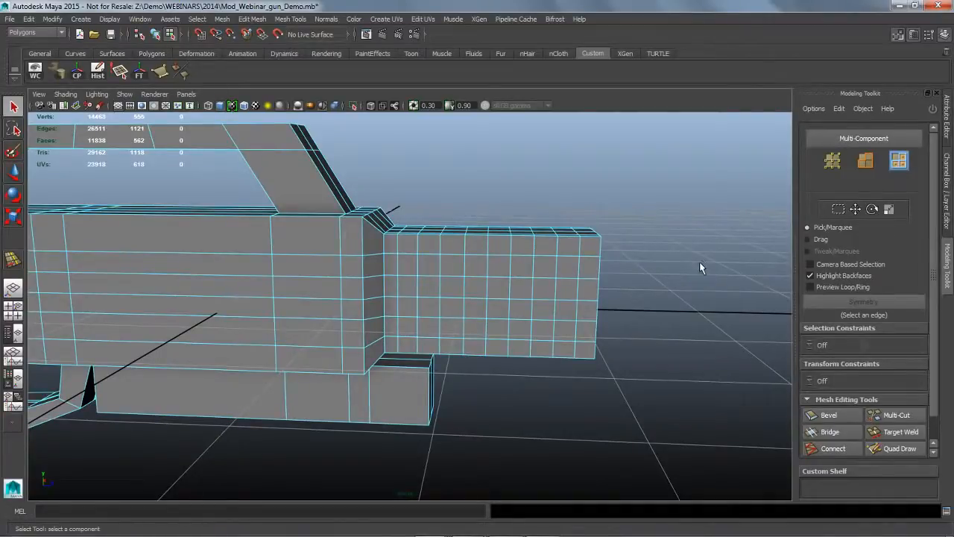
# - Drag-select a continuous stepped, U-shaped strip of faces down the barrel block's side and back over its top, using camera-based selection
pyautogui.click(820, 239)
pyautogui.keyDown('alt'); pyautogui.moveTo(625, 282); pyautogui.dragTo(643, 293); pyautogui.keyUp('alt')
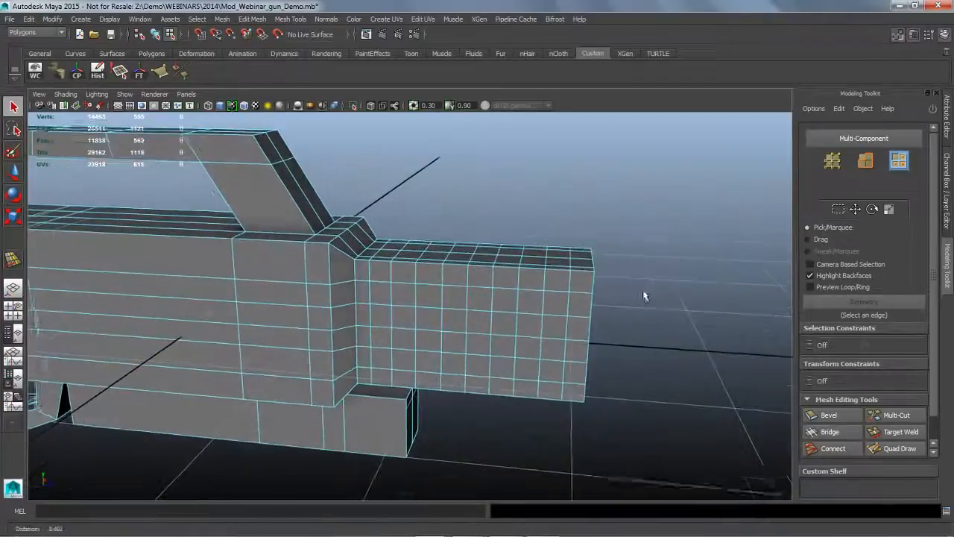
pyautogui.keyDown('ctrl'); pyautogui.keyDown('shift'); pyautogui.moveTo(580, 327); pyautogui.dragTo(579, 275, button='right'); pyautogui.keyUp('shift'); pyautogui.keyUp('ctrl')
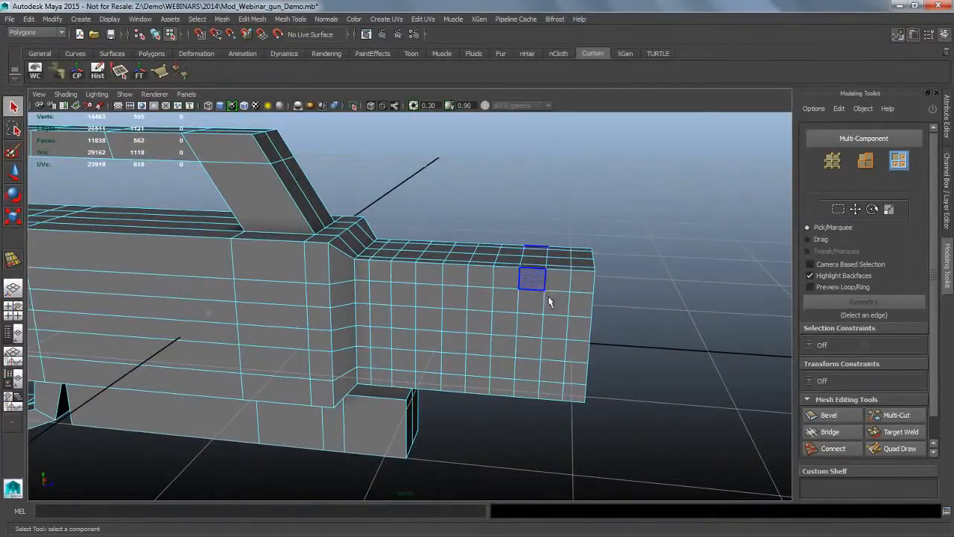
pyautogui.keyDown('alt'); pyautogui.moveTo(549, 291); pyautogui.dragTo(515, 319); pyautogui.keyUp('alt')
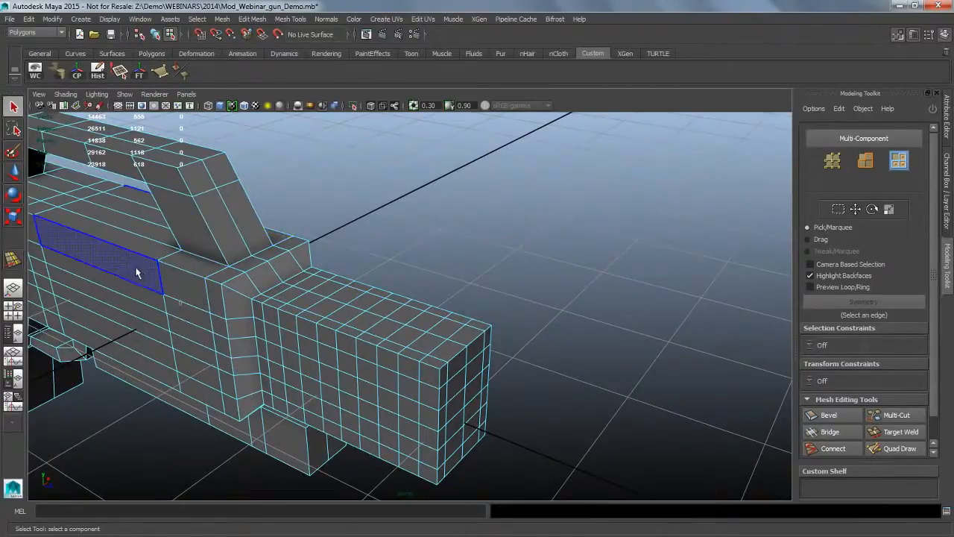
pyautogui.keyDown('alt'); pyautogui.moveTo(205, 329); pyautogui.dragTo(399, 386); pyautogui.keyUp('alt')
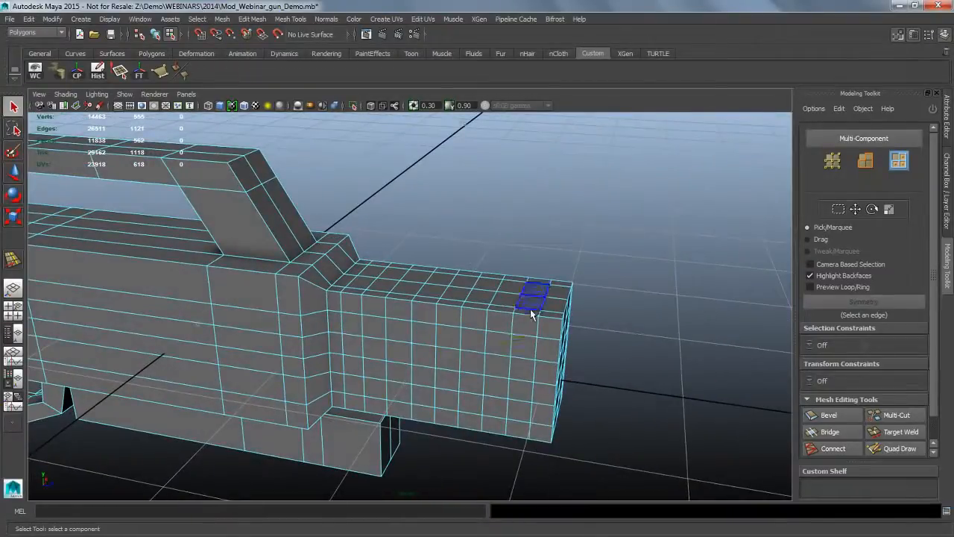
pyautogui.keyDown('alt'); pyautogui.moveTo(530, 308); pyautogui.dragTo(549, 360); pyautogui.keyUp('alt')
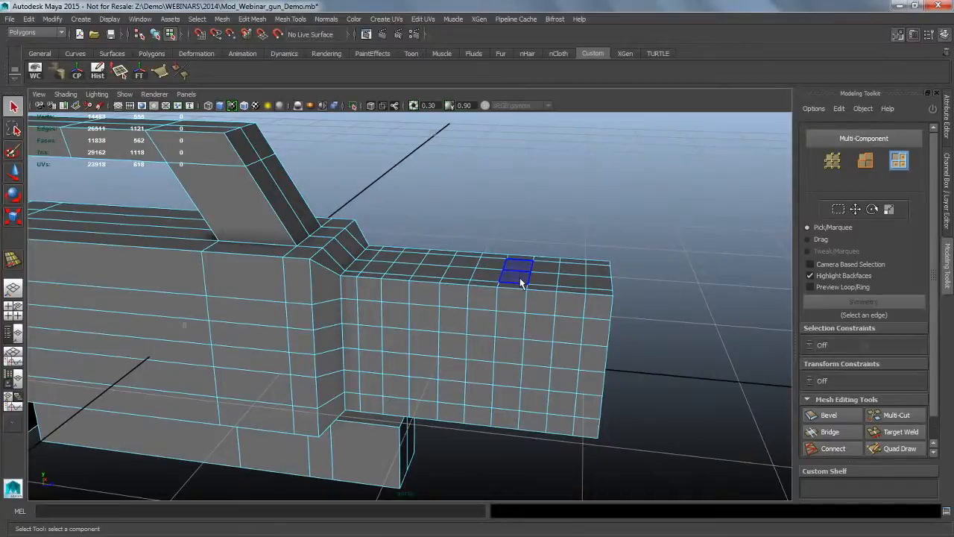
pyautogui.press('capslock')
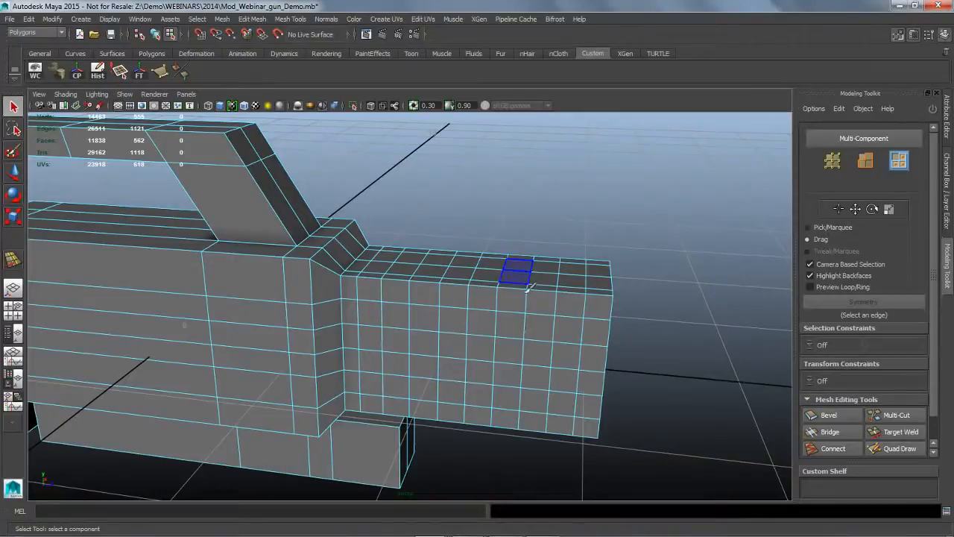
pyautogui.moveTo(525, 290)
pyautogui.mouseDown()
pyautogui.moveTo(520, 337)
pyautogui.moveTo(574, 340)
pyautogui.moveTo(570, 387)
pyautogui.moveTo(403, 382)
pyautogui.moveTo(394, 288)
pyautogui.moveTo(405, 266)
pyautogui.moveTo(400, 273)
pyautogui.mouseUp()
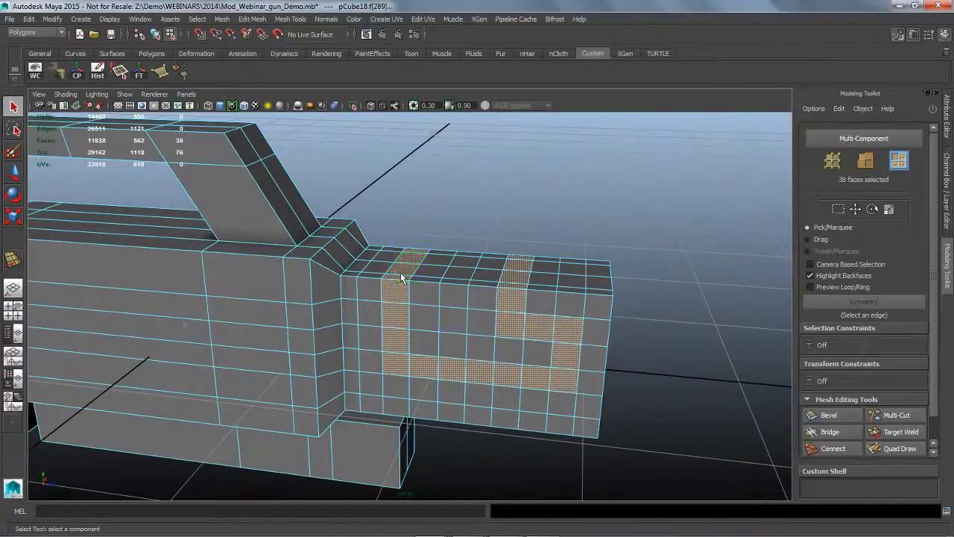
# - Connect the selected face strip with 2 segments, slide 0.54 and pinch -0.56 to create a narrow pair of edge lines
pyautogui.scroll(-1, 848, 441)
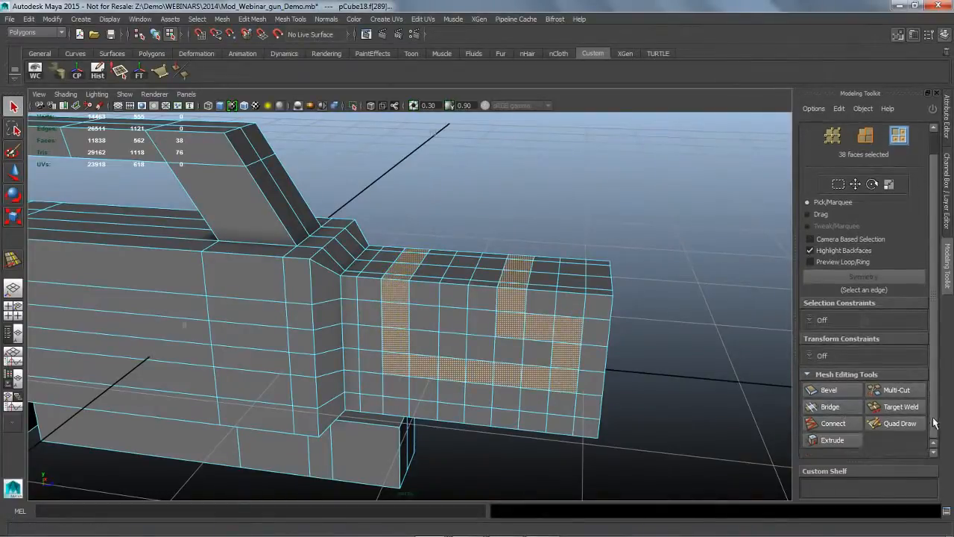
pyautogui.click(842, 425)
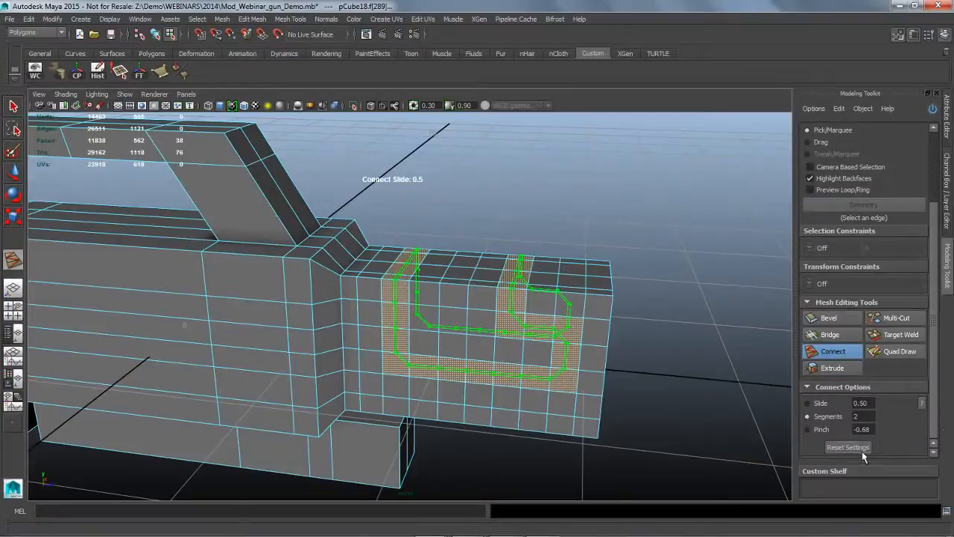
pyautogui.keyDown('alt'); pyautogui.moveTo(667, 340); pyautogui.dragTo(692, 359); pyautogui.keyUp('alt')
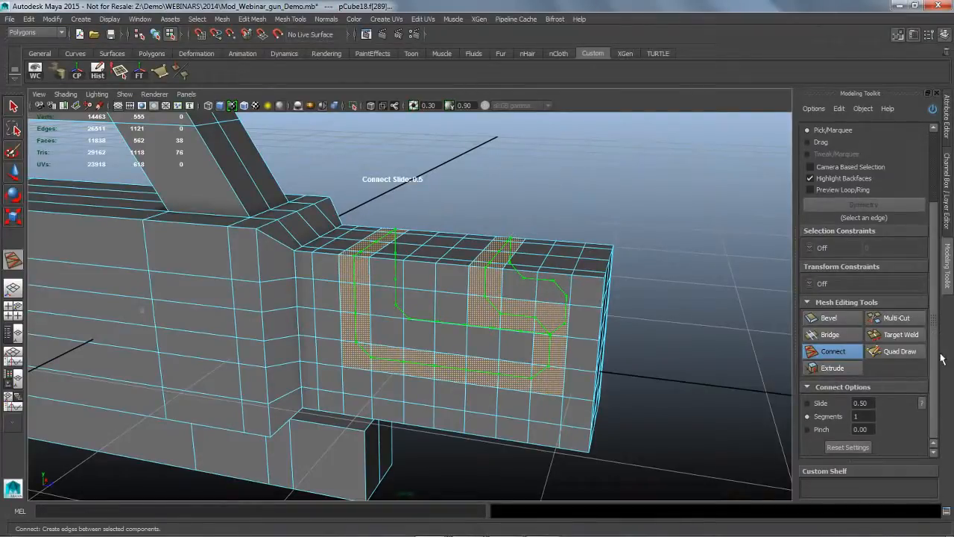
pyautogui.keyDown('ctrl'); pyautogui.moveTo(685, 347); pyautogui.dragTo(632, 356, button='middle'); pyautogui.keyUp('ctrl')
pyautogui.click(821, 430)
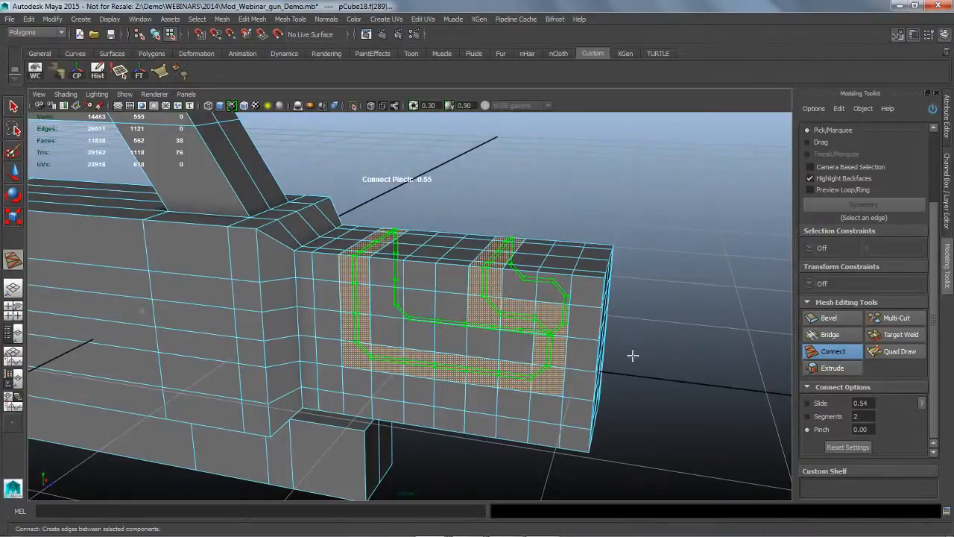
pyautogui.keyDown('alt'); pyautogui.moveTo(639, 373); pyautogui.dragTo(671, 392); pyautogui.keyUp('alt')
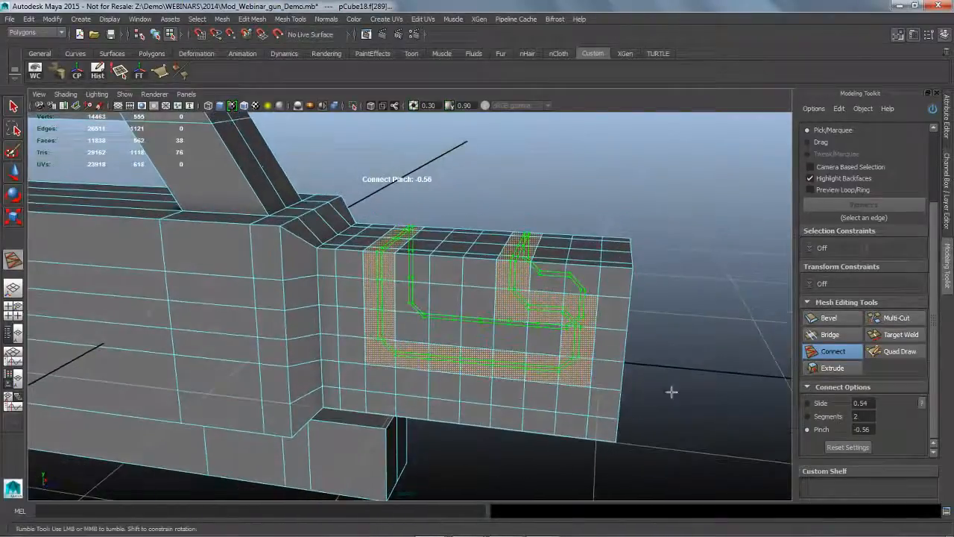
pyautogui.press('q')
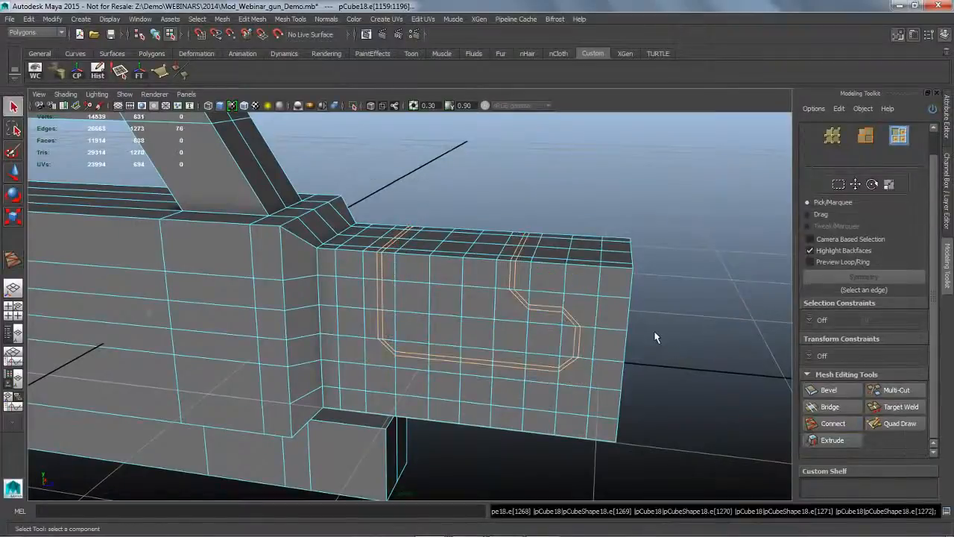
# - Select the whole thin face loop between the new edge lines and extrude it slightly inward as a panel groove
pyautogui.click(518, 275)
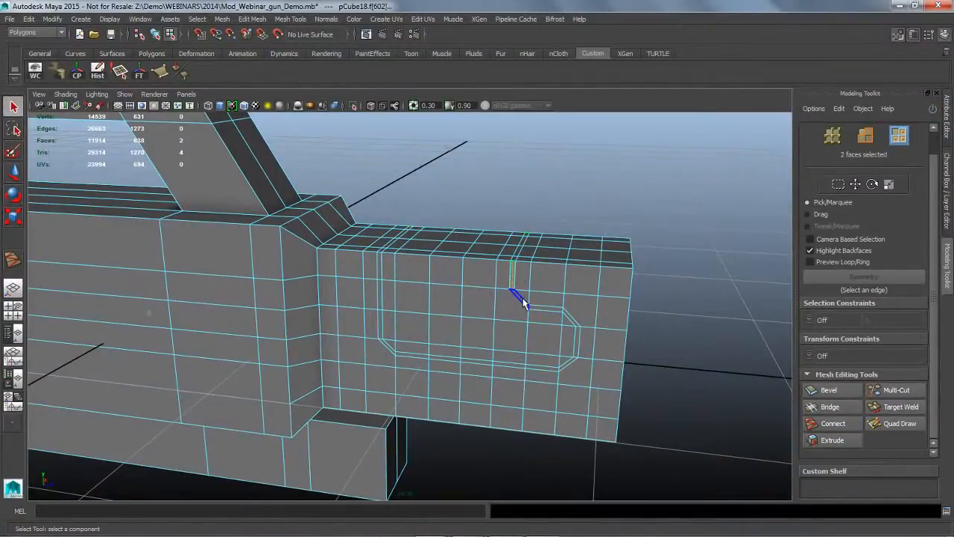
pyautogui.keyDown('shift'); pyautogui.doubleClick(516, 291); pyautogui.keyUp('shift')
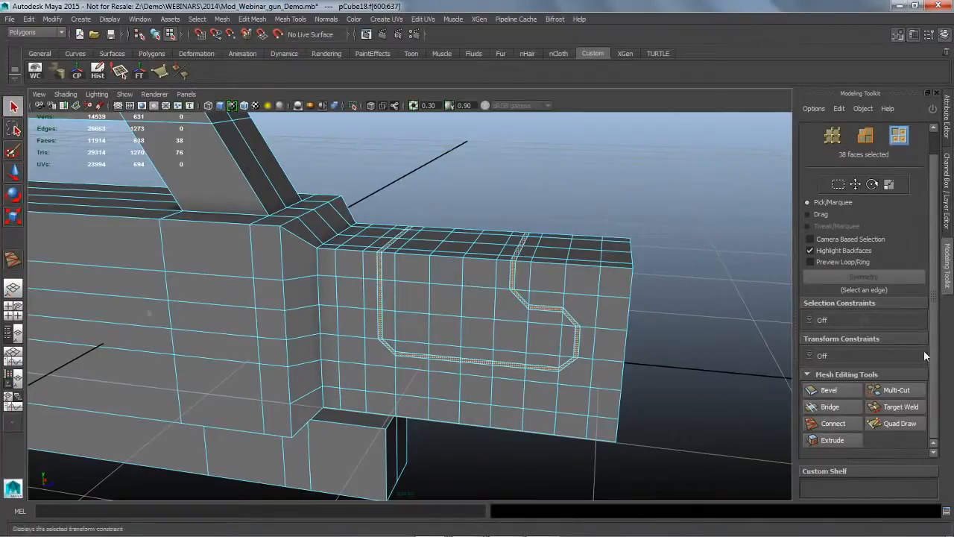
pyautogui.click(854, 441)
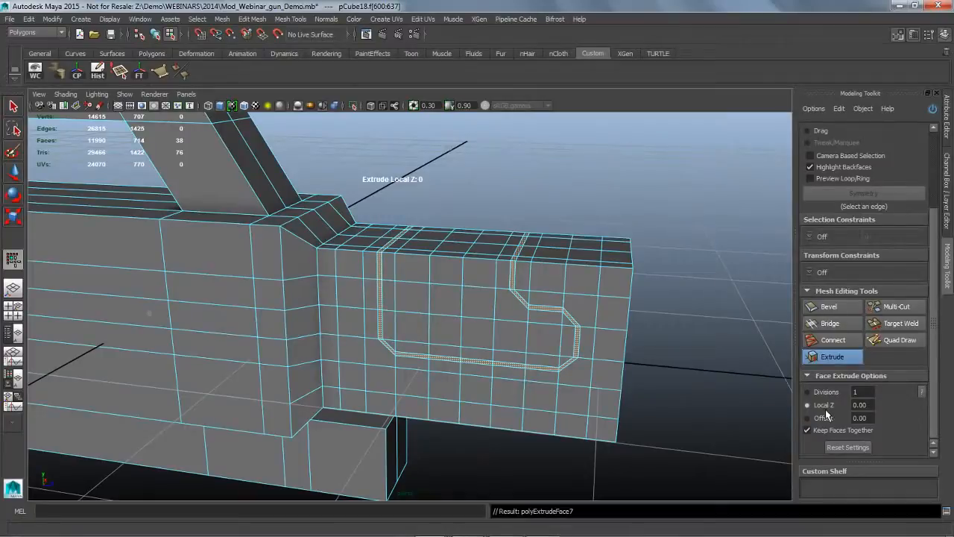
pyautogui.moveTo(686, 330); pyautogui.dragTo(682, 331)
pyautogui.keyDown('alt'); pyautogui.moveTo(688, 369); pyautogui.dragTo(641, 356); pyautogui.keyUp('alt')
# - Return to object selection and examine the recessed panel groove on the barrel block from several angles, with and without the wireframe
pyautogui.click(155, 35)
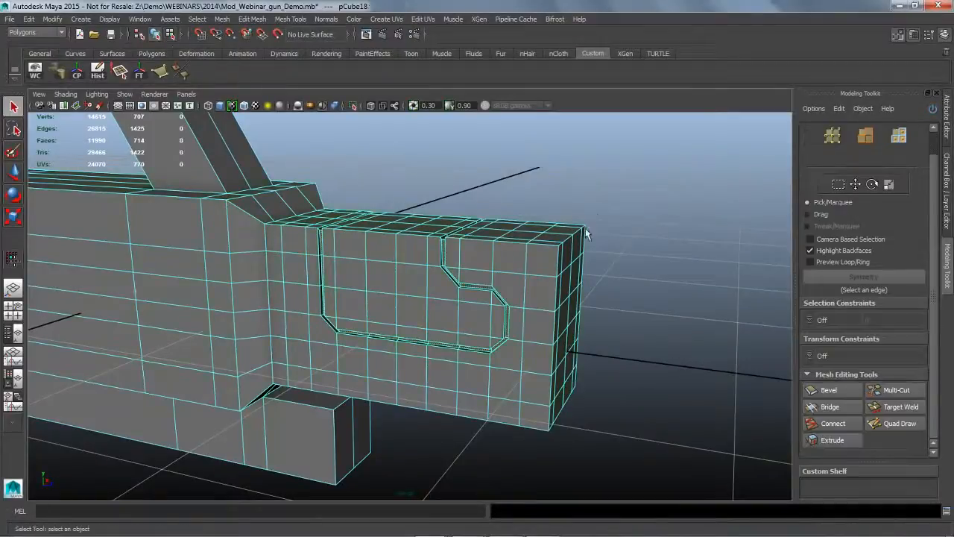
pyautogui.click(607, 239)
pyautogui.keyDown('alt'); pyautogui.moveTo(608, 238); pyautogui.dragTo(598, 274); pyautogui.keyUp('alt')
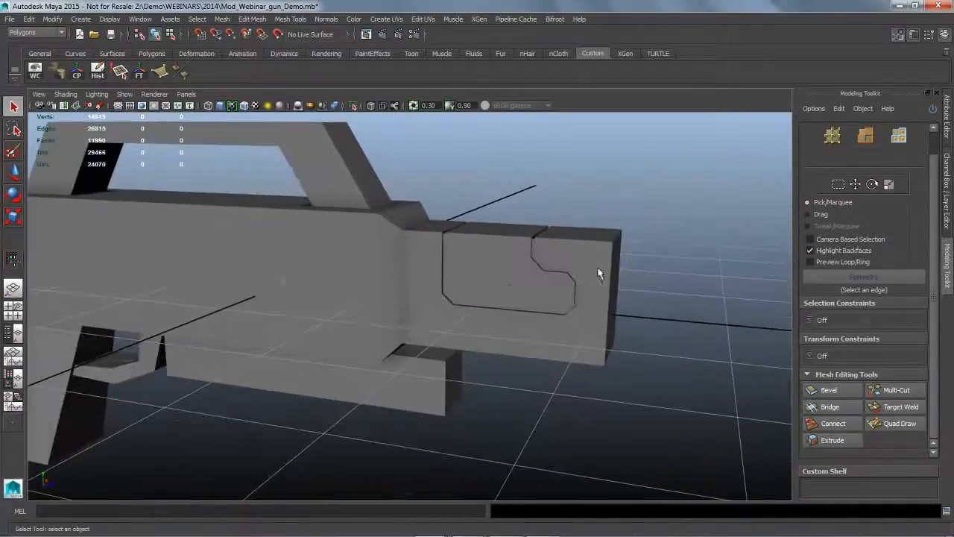
pyautogui.click(545, 304)
pyautogui.keyDown('alt'); pyautogui.moveTo(545, 304); pyautogui.dragTo(639, 328); pyautogui.keyUp('alt')
pyautogui.click(602, 327)
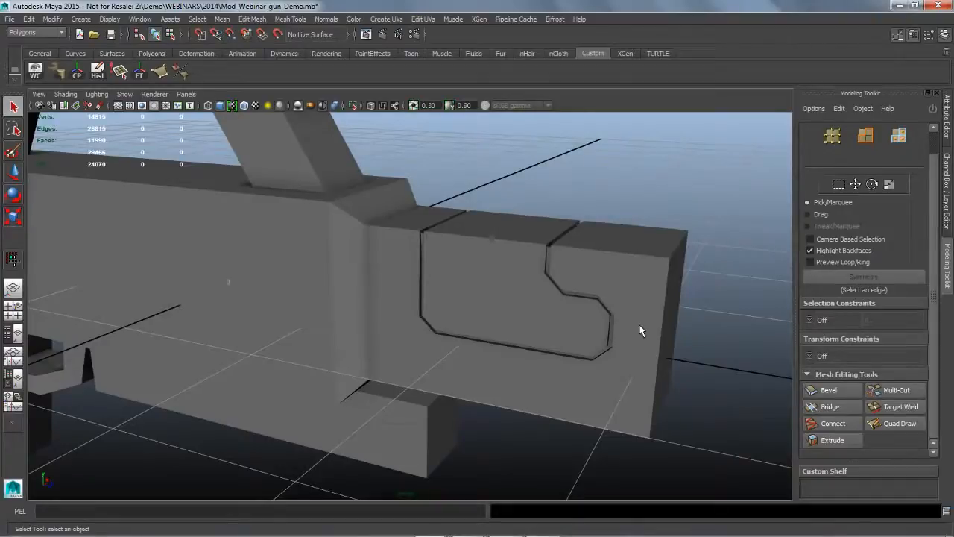
pyautogui.click(609, 337)
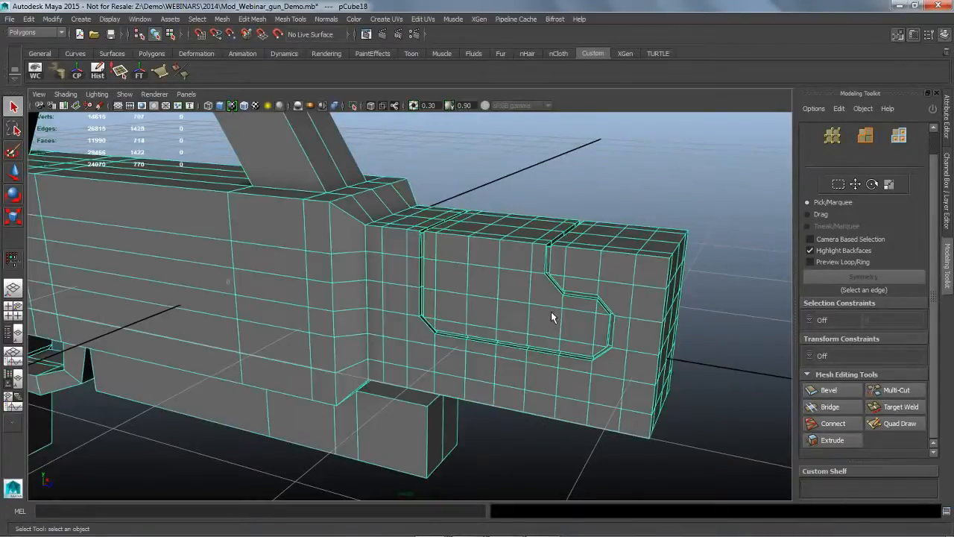
pyautogui.keyDown('alt'); pyautogui.moveTo(547, 351); pyautogui.dragTo(536, 353); pyautogui.keyUp('alt')
pyautogui.keyDown('alt'); pyautogui.moveTo(536, 353); pyautogui.dragTo(472, 336, button='right'); pyautogui.keyUp('alt')
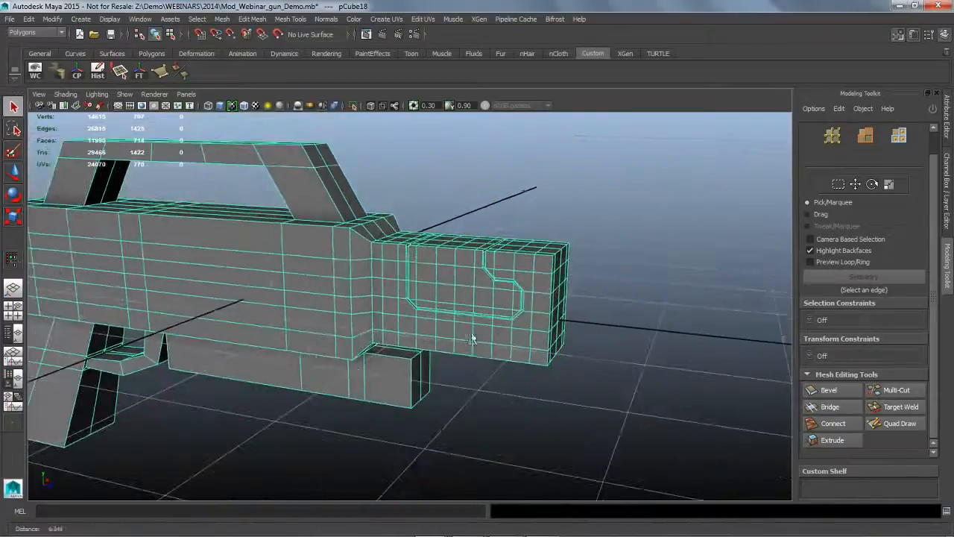
pyautogui.keyDown('alt'); pyautogui.moveTo(476, 336); pyautogui.dragTo(528, 340, button='middle'); pyautogui.keyUp('alt')
pyautogui.click(545, 399)
pyautogui.keyDown('alt'); pyautogui.moveTo(547, 365); pyautogui.dragTo(515, 362, button='right'); pyautogui.keyUp('alt')
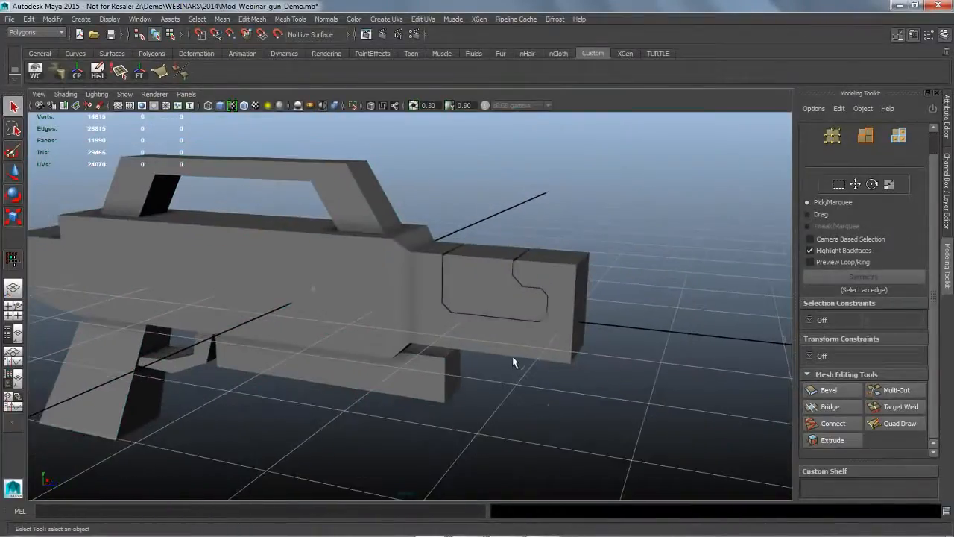
pyautogui.keyDown('alt'); pyautogui.moveTo(514, 362); pyautogui.dragTo(616, 355, button='middle'); pyautogui.keyUp('alt')
# - Select the gun body's long side edge loop, adding the front shoulder corner loop and the loop at the handle's front leg
pyautogui.click(420, 237)
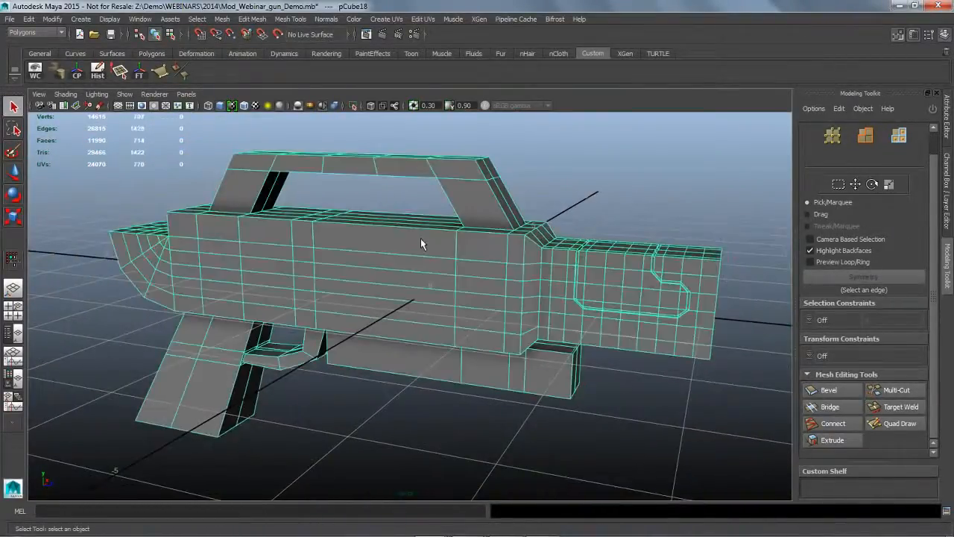
pyautogui.keyDown('alt'); pyautogui.moveTo(420, 238); pyautogui.dragTo(422, 269); pyautogui.keyUp('alt')
pyautogui.moveTo(416, 254); pyautogui.dragTo(421, 234, button='right')
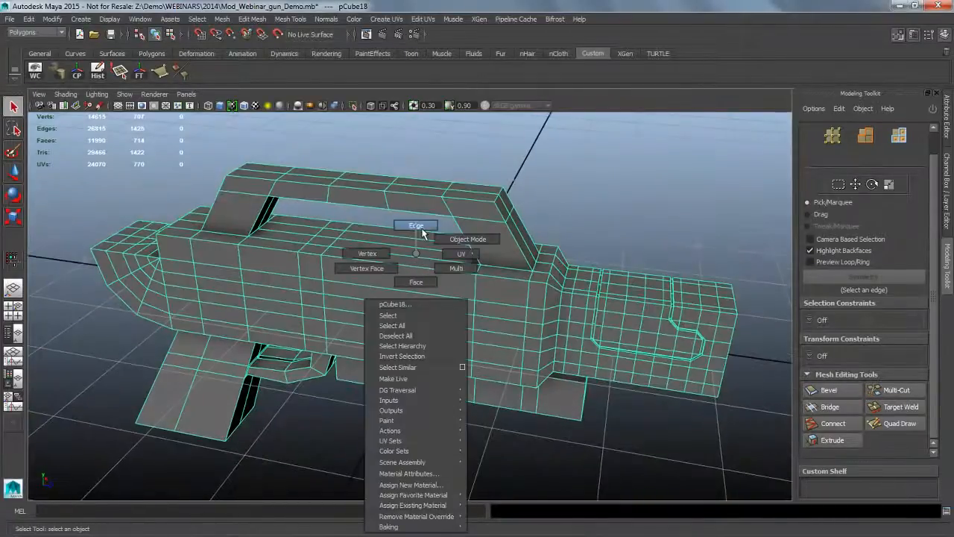
pyautogui.doubleClick(498, 267)
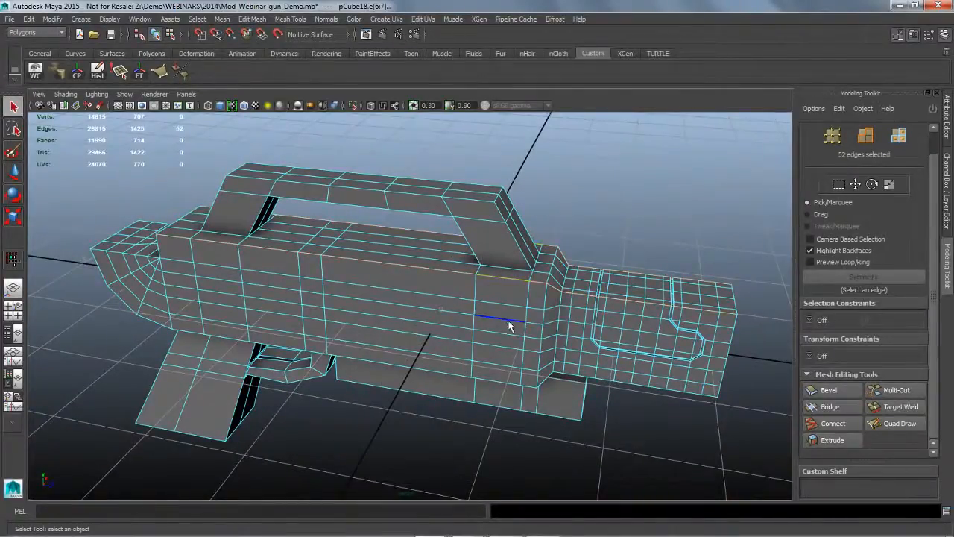
pyautogui.keyDown('alt'); pyautogui.moveTo(509, 326); pyautogui.dragTo(536, 291); pyautogui.keyUp('alt')
pyautogui.keyDown('shift'); pyautogui.doubleClick(528, 295); pyautogui.keyUp('shift')
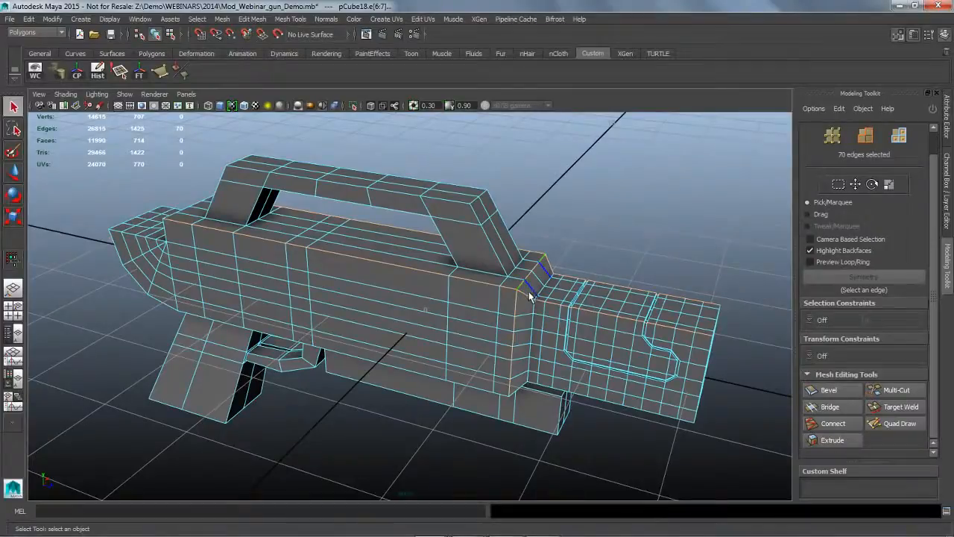
pyautogui.keyDown('shift'); pyautogui.doubleClick(504, 263); pyautogui.keyUp('shift')
# - Bevel the selected edge loops with reset settings, using 1 segment and an offset of about 0.55
pyautogui.click(829, 389)
pyautogui.moveTo(939, 307); pyautogui.dragTo(936, 389)
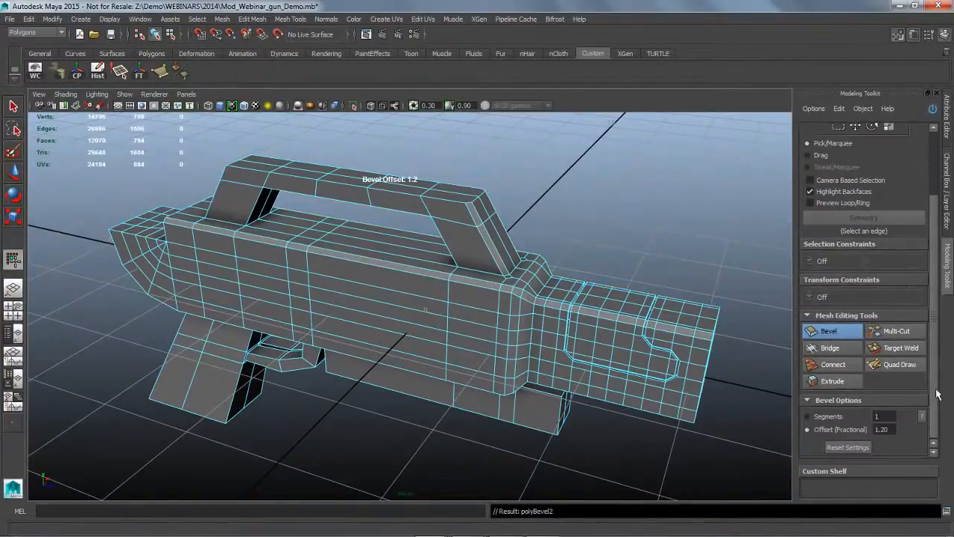
pyautogui.click(860, 450)
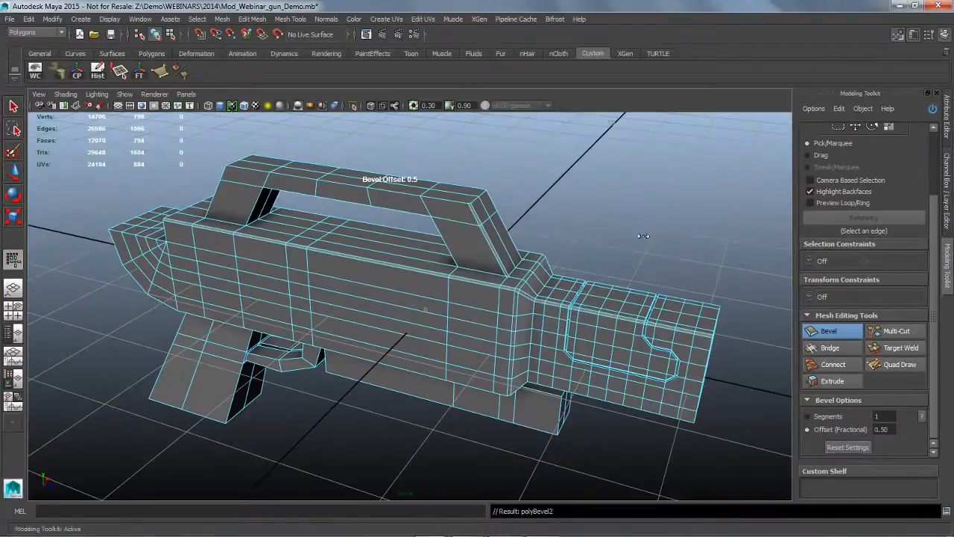
pyautogui.keyDown('alt'); pyautogui.moveTo(640, 245); pyautogui.dragTo(636, 234); pyautogui.keyUp('alt')
pyautogui.keyDown('alt'); pyautogui.moveTo(431, 400); pyautogui.dragTo(691, 328); pyautogui.keyUp('alt')
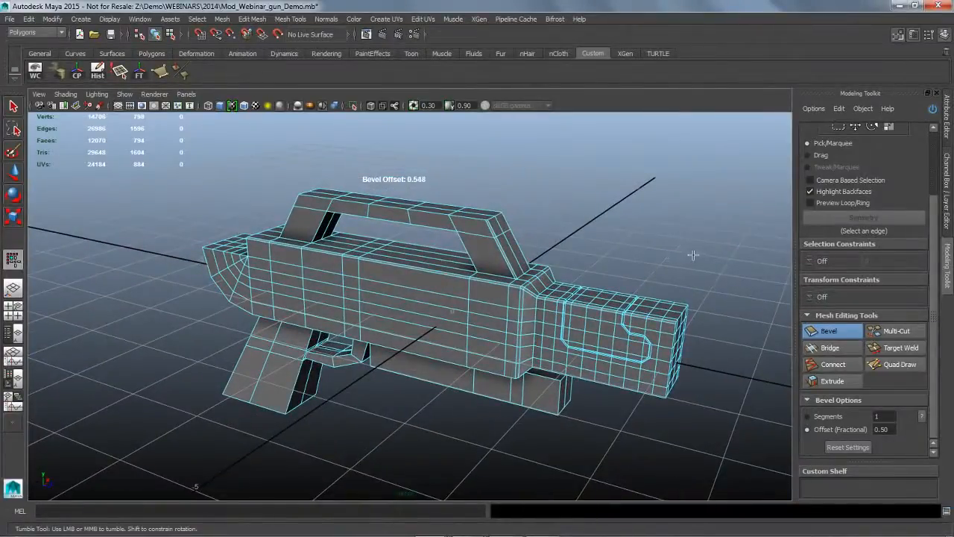
# - Increase the bevel offset on the gun body's edges to about 0.74 and return to object selection
pyautogui.moveTo(672, 258); pyautogui.dragTo(707, 243)
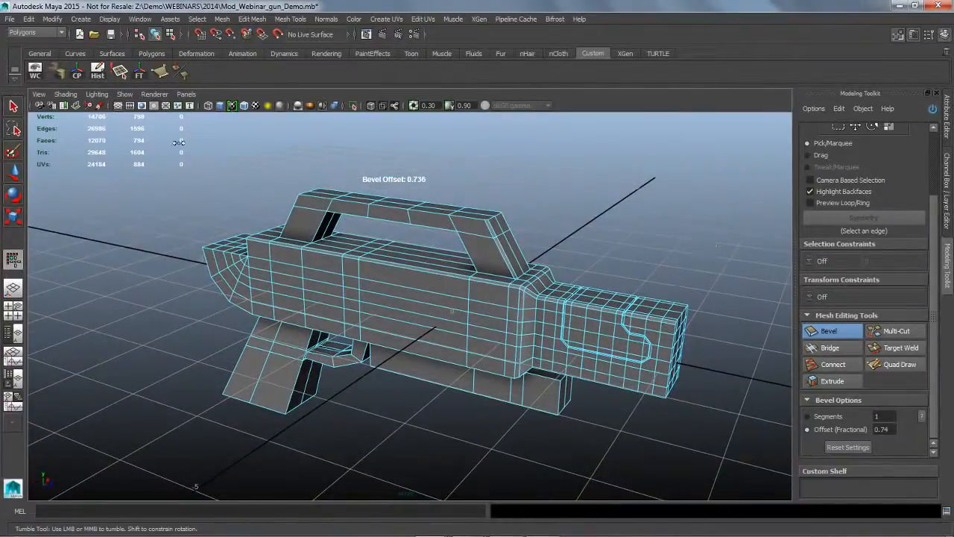
pyautogui.click(159, 35)
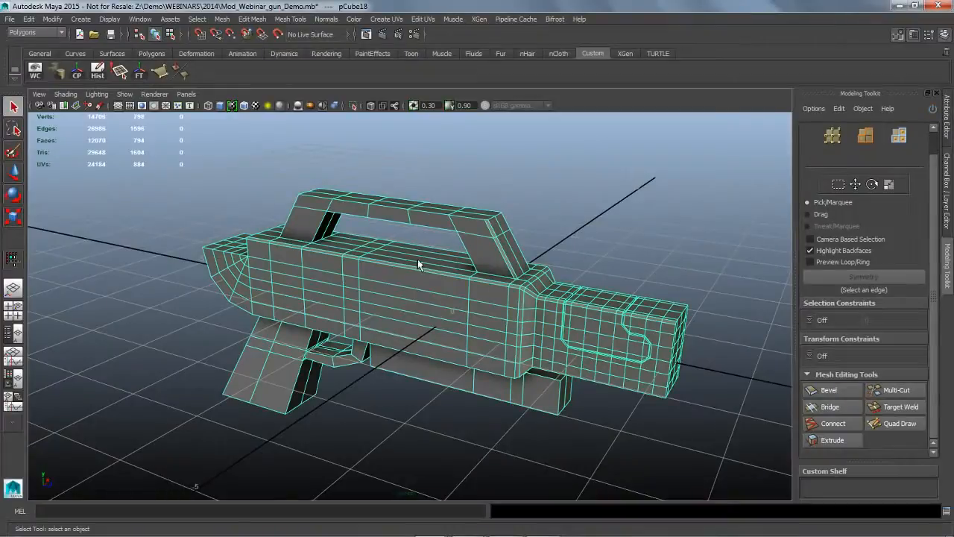
pyautogui.keyDown('alt'); pyautogui.moveTo(564, 274); pyautogui.dragTo(500, 310); pyautogui.keyUp('alt')
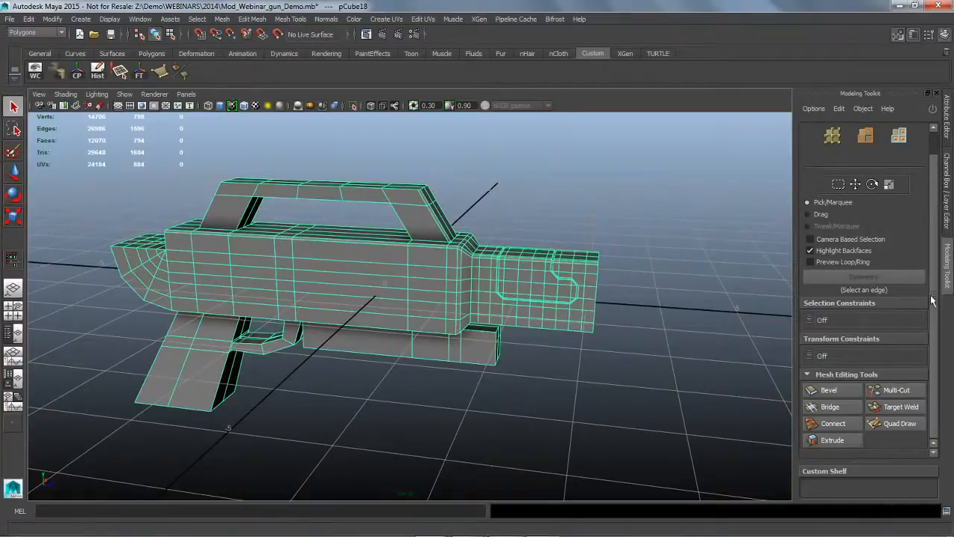
# - Make the barrel_cube layer visible and select the separate block in front of the gun's barrel
pyautogui.click(951, 224)
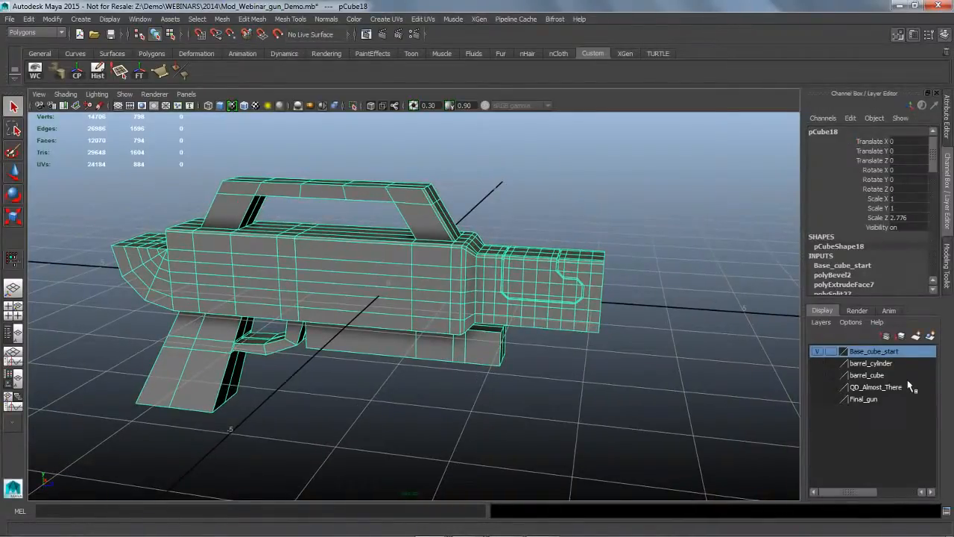
pyautogui.click(817, 375)
pyautogui.moveTo(624, 410)
pyautogui.keyDown('alt'); pyautogui.mouseDown()
pyautogui.moveTo(631, 398)
pyautogui.moveTo(625, 404)
pyautogui.mouseUp(); pyautogui.keyUp('alt')
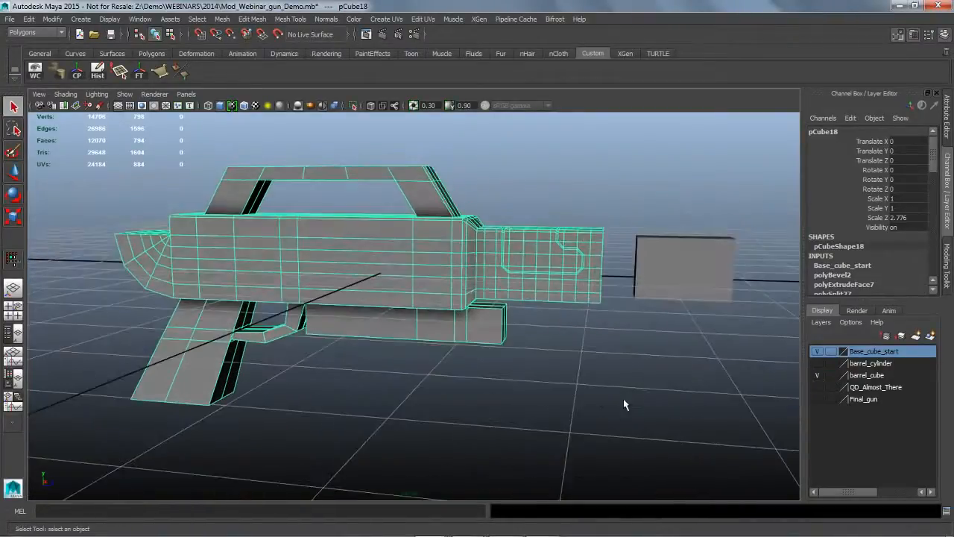
pyautogui.keyDown('alt'); pyautogui.moveTo(628, 403); pyautogui.dragTo(547, 409, button='middle'); pyautogui.keyUp('alt')
pyautogui.keyDown('alt'); pyautogui.moveTo(547, 410); pyautogui.dragTo(577, 409); pyautogui.keyUp('alt')
pyautogui.keyDown('alt'); pyautogui.moveTo(577, 409); pyautogui.dragTo(584, 413, button='right'); pyautogui.keyUp('alt')
pyautogui.keyDown('alt'); pyautogui.moveTo(584, 413); pyautogui.dragTo(578, 417, button='middle'); pyautogui.keyUp('alt')
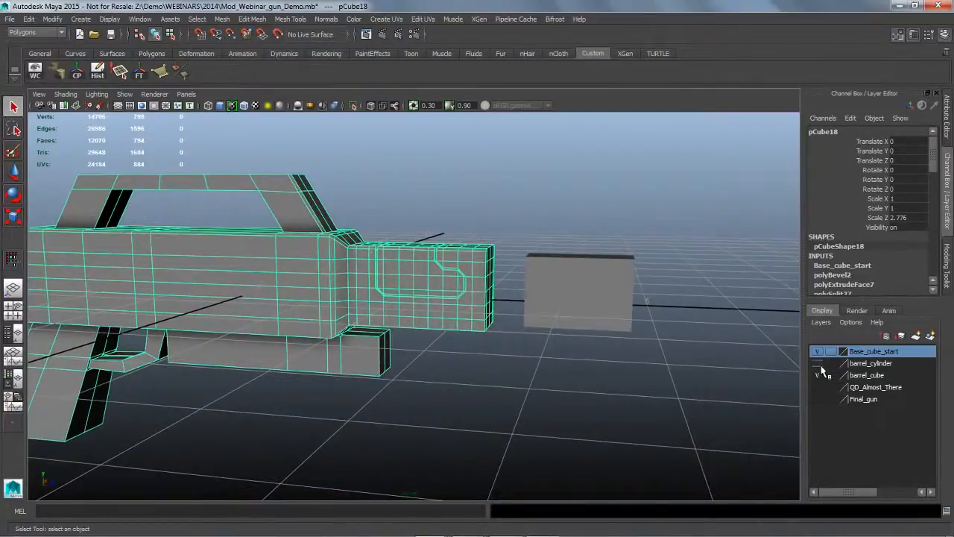
pyautogui.click(582, 309)
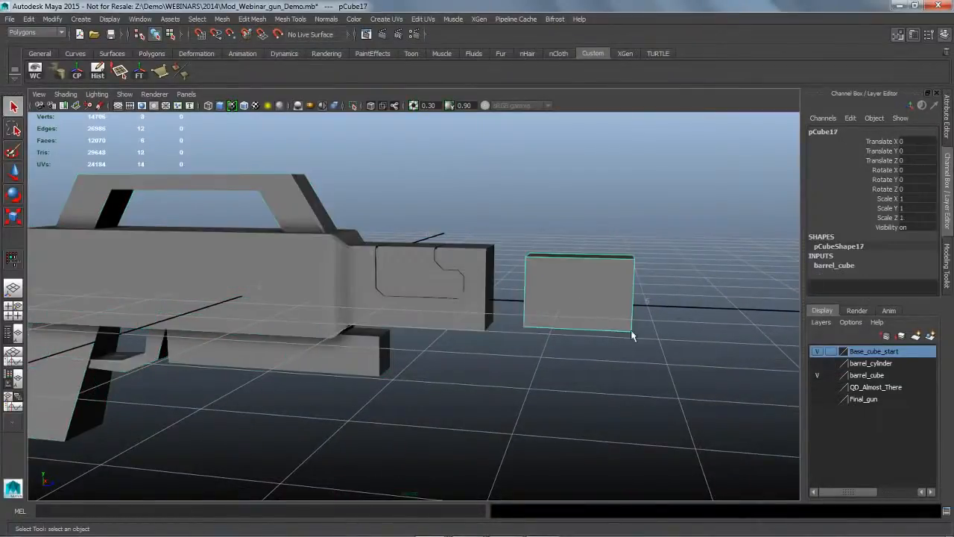
# - Make the barrel_cylinder layer visible and frame the small cylinder that runs through the block
pyautogui.click(817, 363)
pyautogui.keyDown('alt'); pyautogui.moveTo(692, 386); pyautogui.dragTo(628, 394); pyautogui.keyUp('alt')
pyautogui.keyDown('alt'); pyautogui.moveTo(628, 394); pyautogui.dragTo(652, 375, button='right'); pyautogui.keyUp('alt')
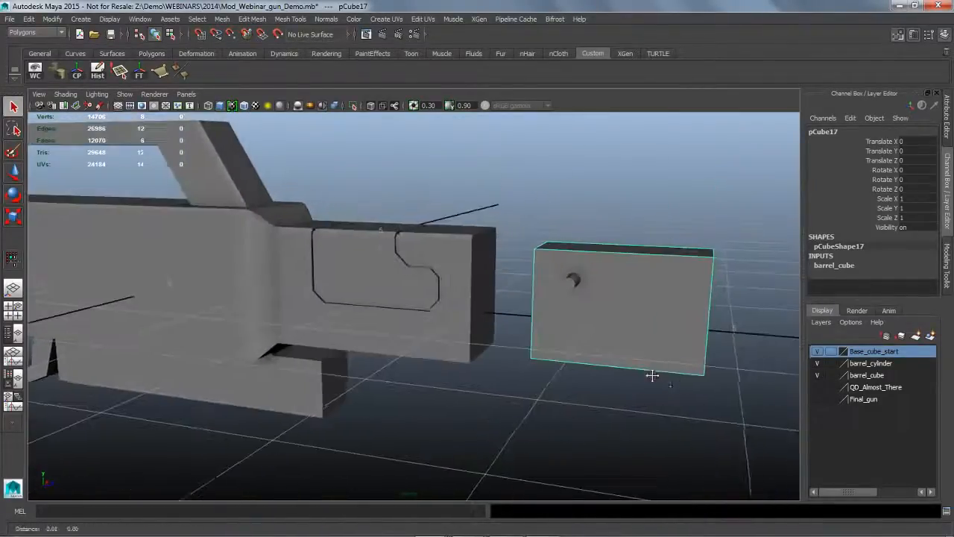
pyautogui.keyDown('alt'); pyautogui.moveTo(652, 375); pyautogui.dragTo(608, 371, button='middle'); pyautogui.keyUp('alt')
pyautogui.keyDown('alt'); pyautogui.moveTo(517, 337); pyautogui.dragTo(523, 353); pyautogui.keyUp('alt')
pyautogui.keyDown('alt'); pyautogui.moveTo(523, 354); pyautogui.dragTo(550, 345, button='right'); pyautogui.keyUp('alt')
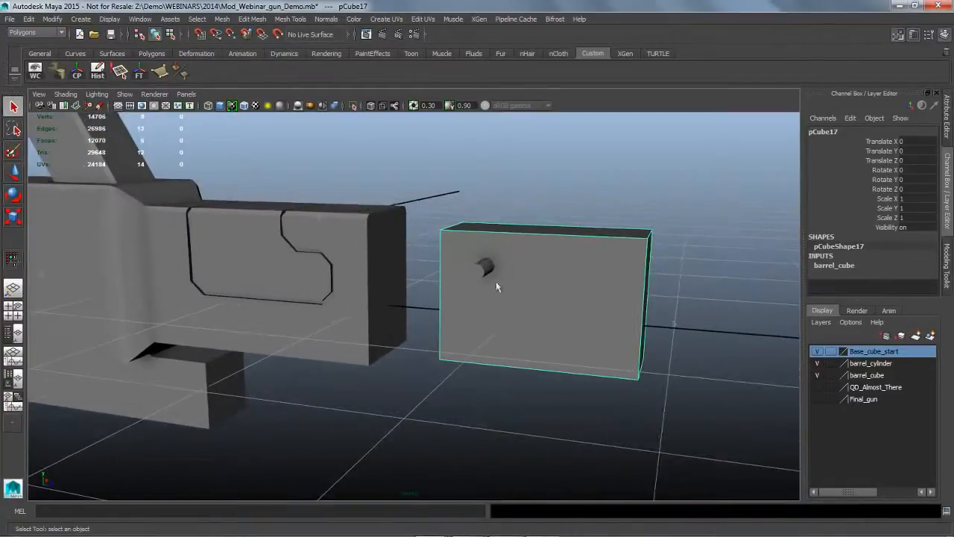
# - Duplicate the small cylinder, move the copy to Translate Z 0.38, and duplicate with transform for a third, equally spaced cylinder
pyautogui.click(487, 277)
pyautogui.keyDown('alt'); pyautogui.moveTo(488, 277); pyautogui.dragTo(495, 342); pyautogui.keyUp('alt')
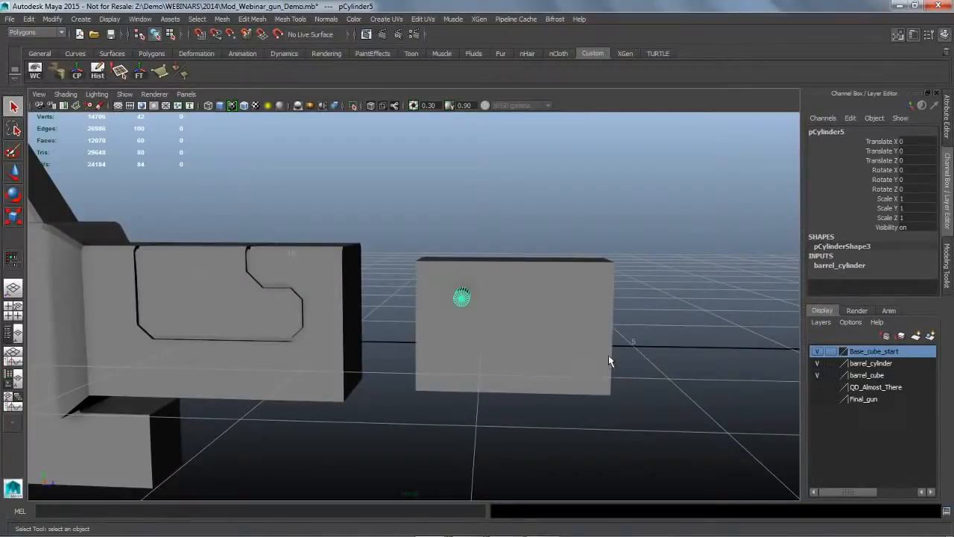
pyautogui.hotkey('ctrl', 'd')
pyautogui.press('w')
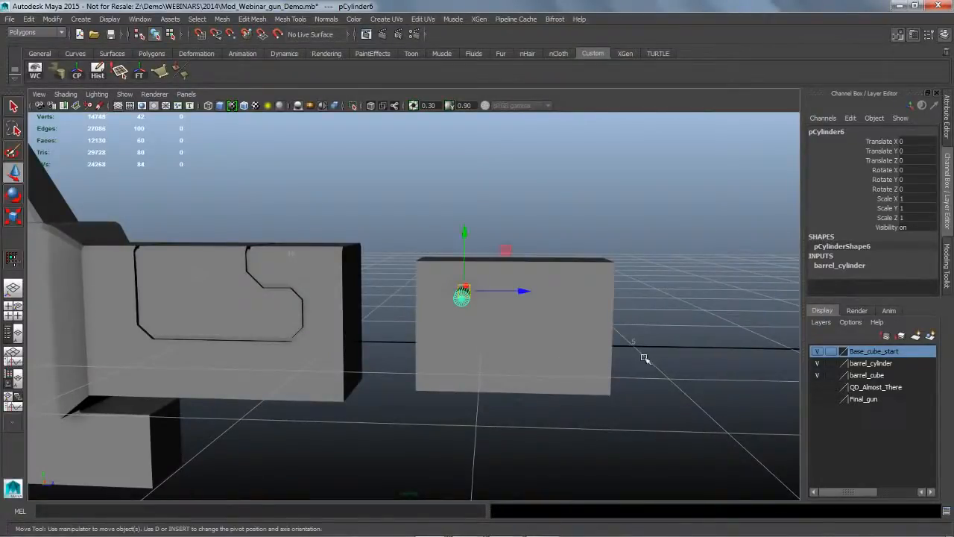
pyautogui.moveTo(527, 306); pyautogui.dragTo(587, 313)
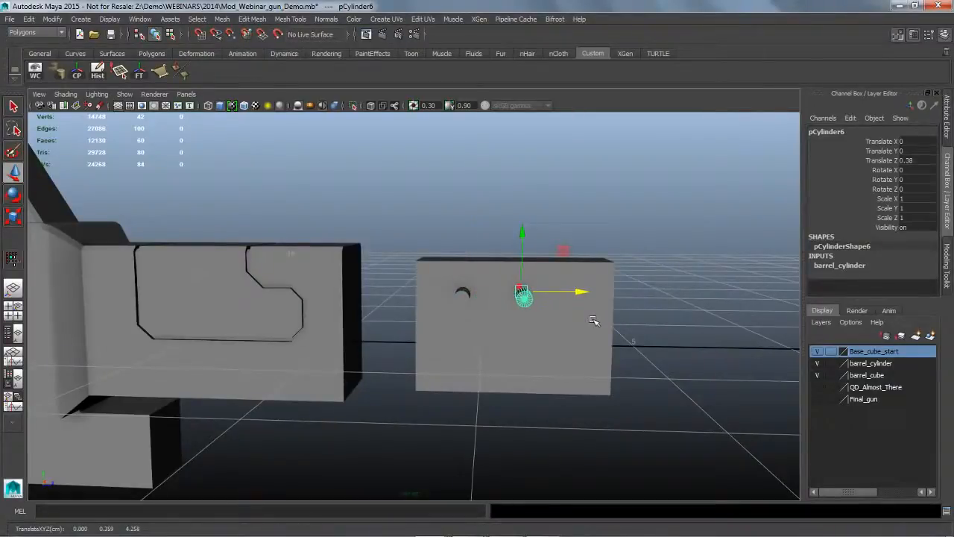
pyautogui.keyDown('alt'); pyautogui.moveTo(683, 347); pyautogui.dragTo(691, 385); pyautogui.keyUp('alt')
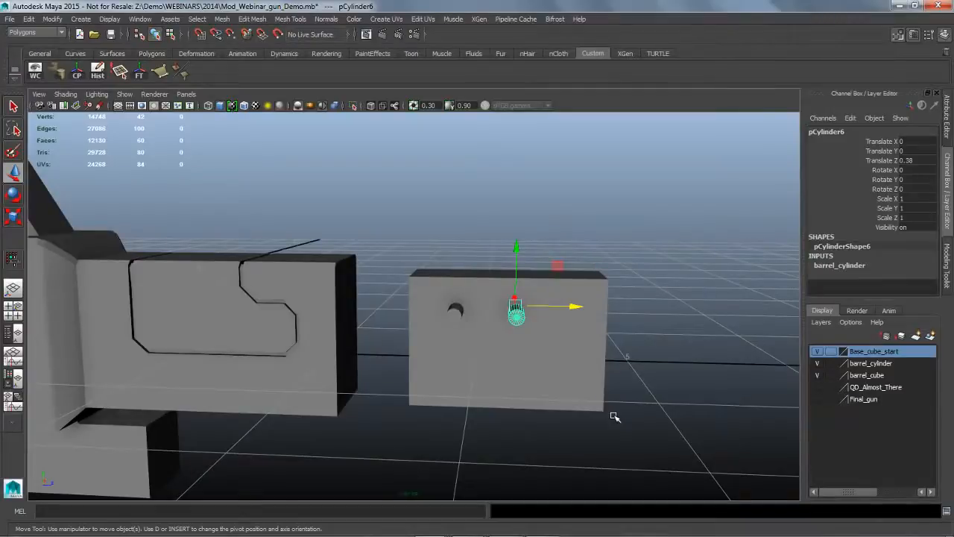
pyautogui.hotkey('shift', 'd')
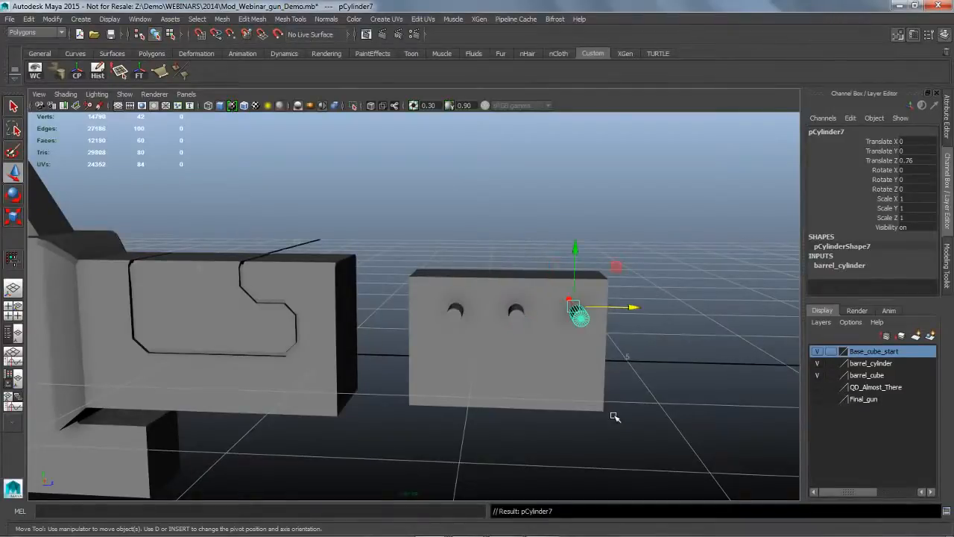
pyautogui.keyDown('alt'); pyautogui.moveTo(636, 420); pyautogui.dragTo(637, 418); pyautogui.keyUp('alt')
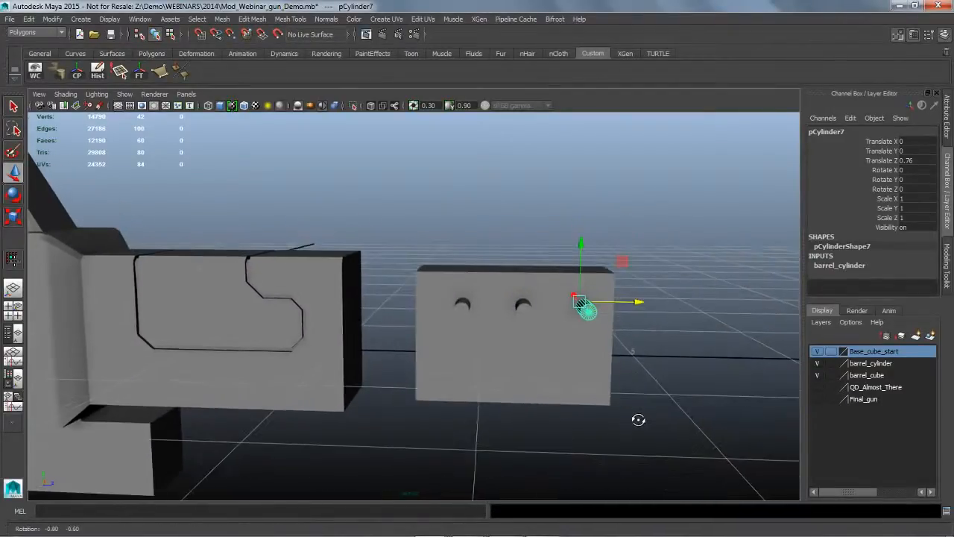
# - Duplicate all three cylinders and shift the copies down to Translate Y -0.156 and backward into a staggered second row, with the front one at Z 0.598
pyautogui.keyDown('shift'); pyautogui.click(462, 307); pyautogui.keyUp('shift')
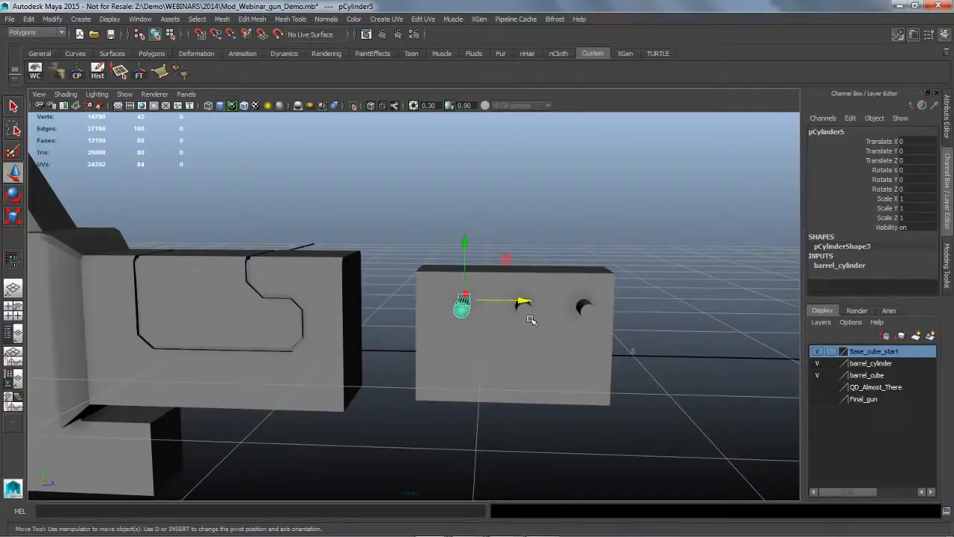
pyautogui.keyDown('shift'); pyautogui.click(523, 308); pyautogui.keyUp('shift')
pyautogui.keyDown('shift'); pyautogui.click(593, 314); pyautogui.keyUp('shift')
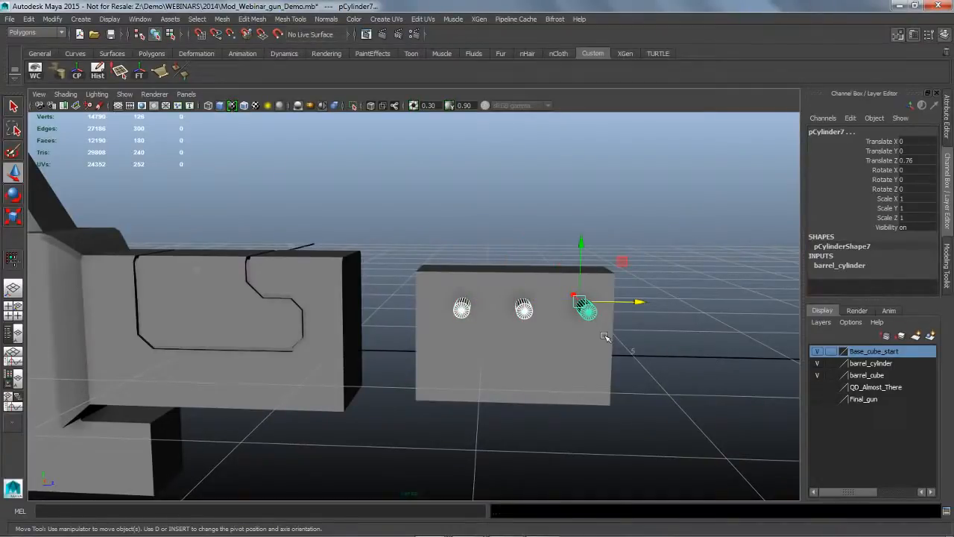
pyautogui.hotkey('ctrl', 'd')
pyautogui.moveTo(588, 253); pyautogui.dragTo(591, 277)
pyautogui.keyDown('alt'); pyautogui.moveTo(595, 334); pyautogui.dragTo(596, 328); pyautogui.keyUp('alt')
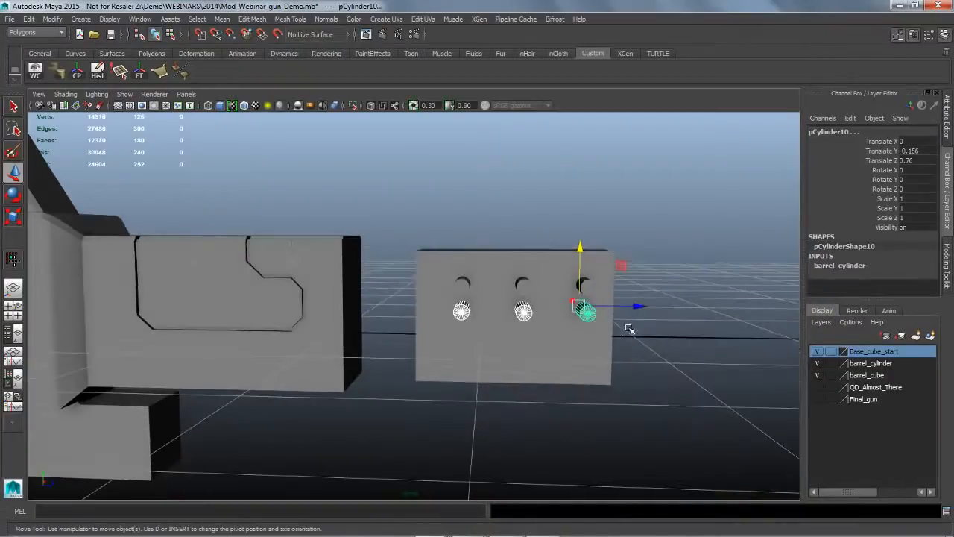
pyautogui.moveTo(651, 317); pyautogui.dragTo(624, 317)
pyautogui.keyDown('alt'); pyautogui.moveTo(656, 353); pyautogui.dragTo(667, 369); pyautogui.keyUp('alt')
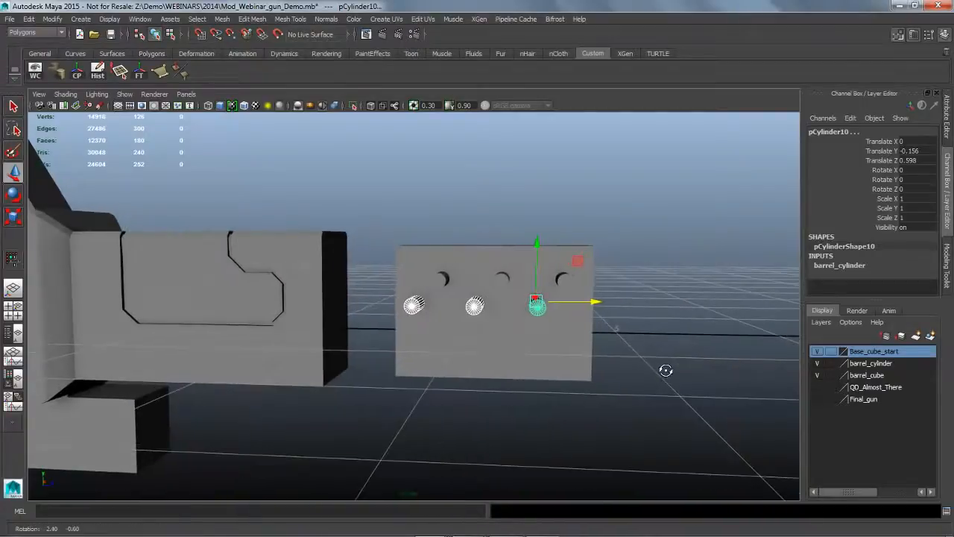
pyautogui.click(665, 366)
# - Duplicate the second row's front cylinder and move the copy forward to Translate Z 0.877 at the block's front edge
pyautogui.click(548, 312)
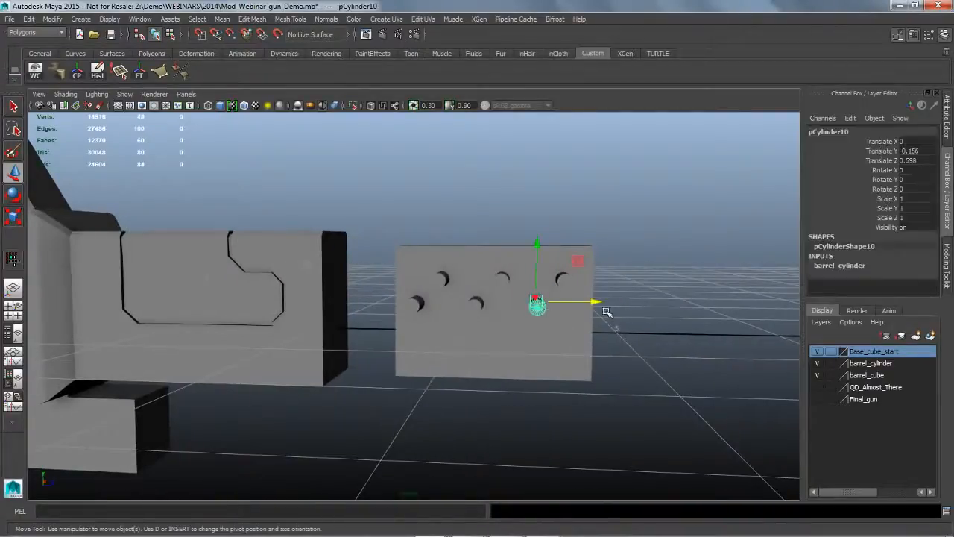
pyautogui.hotkey('ctrl', 'd')
pyautogui.moveTo(606, 312); pyautogui.dragTo(666, 281)
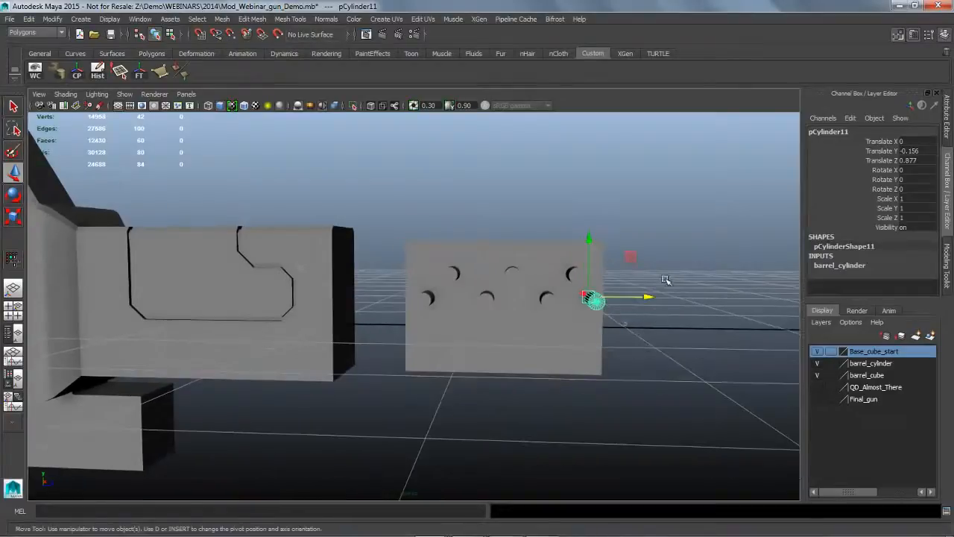
pyautogui.click(666, 280)
# - Duplicate all seven cylinders and move the copies straight down as two more staggered rows, with the lowest row at Translate Y -0.435
pyautogui.click(579, 281)
pyautogui.keyDown('shift'); pyautogui.click(513, 274); pyautogui.keyUp('shift')
pyautogui.keyDown('shift'); pyautogui.click(451, 275); pyautogui.keyUp('shift')
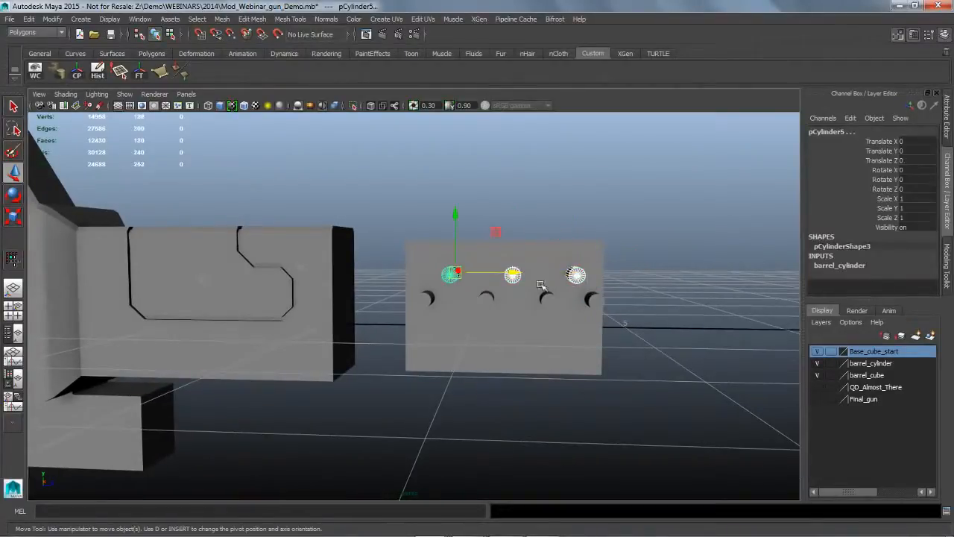
pyautogui.keyDown('alt'); pyautogui.moveTo(623, 398); pyautogui.dragTo(628, 399); pyautogui.keyUp('alt')
pyautogui.keyDown('shift'); pyautogui.click(430, 290); pyautogui.keyUp('shift')
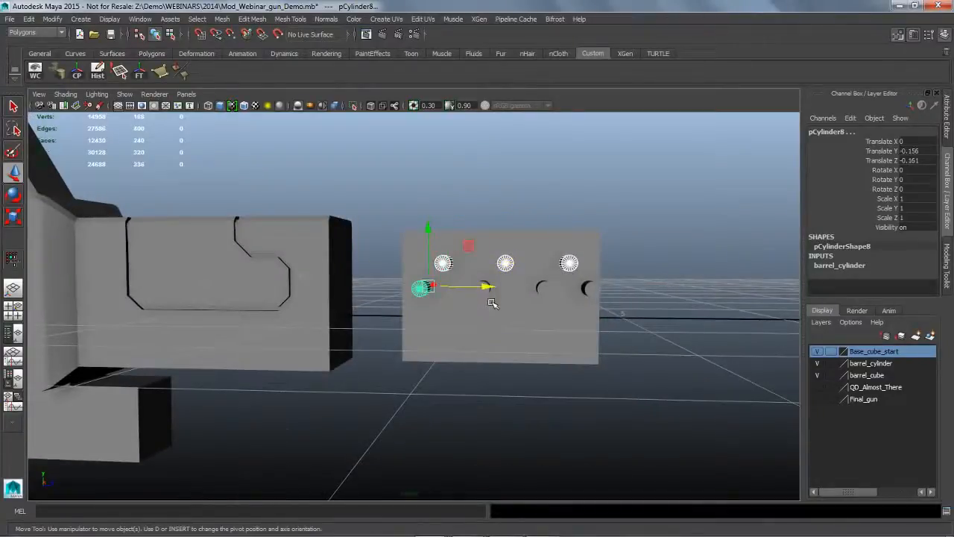
pyautogui.keyDown('shift'); pyautogui.click(490, 299); pyautogui.keyUp('shift')
pyautogui.keyDown('shift'); pyautogui.click(558, 302); pyautogui.keyUp('shift')
pyautogui.keyDown('shift'); pyautogui.click(602, 301); pyautogui.keyUp('shift')
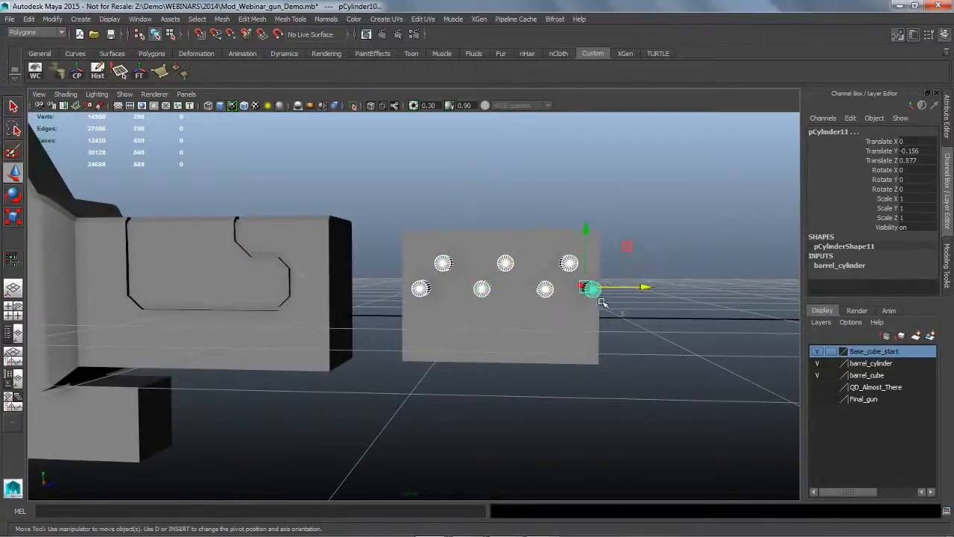
pyautogui.hotkey('ctrl', 'd')
pyautogui.moveTo(586, 246); pyautogui.dragTo(634, 347)
pyautogui.moveTo(565, 273); pyautogui.dragTo(559, 318)
pyautogui.keyDown('alt'); pyautogui.moveTo(643, 358); pyautogui.dragTo(645, 356); pyautogui.keyUp('alt')
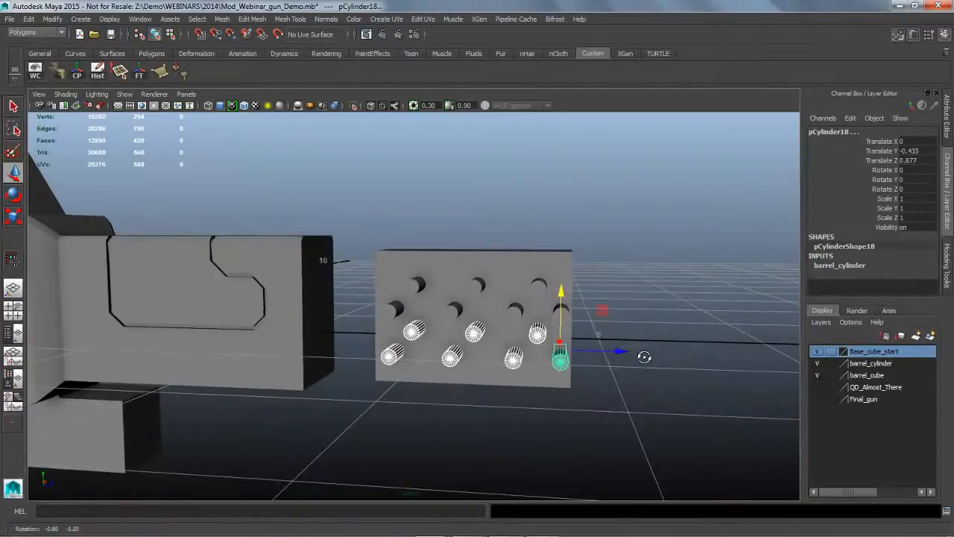
pyautogui.click(636, 262)
# - Select the barrel block first, and add all the cylinders protruding from its side to the selection
pyautogui.click(12, 106)
pyautogui.keyDown('alt'); pyautogui.moveTo(441, 257); pyautogui.dragTo(411, 272, button='right'); pyautogui.keyUp('alt')
pyautogui.keyDown('alt'); pyautogui.moveTo(411, 271); pyautogui.dragTo(446, 345); pyautogui.keyUp('alt')
pyautogui.moveTo(574, 405)
pyautogui.keyDown('alt'); pyautogui.mouseDown()
pyautogui.moveTo(488, 405)
pyautogui.moveTo(544, 404)
pyautogui.moveTo(492, 394)
pyautogui.moveTo(584, 393)
pyautogui.mouseUp(); pyautogui.keyUp('alt')
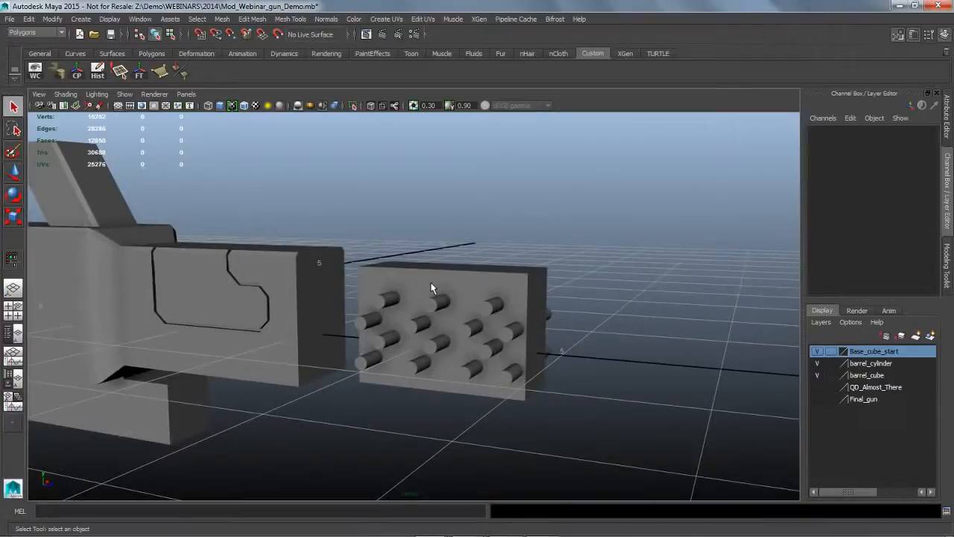
pyautogui.click(477, 289)
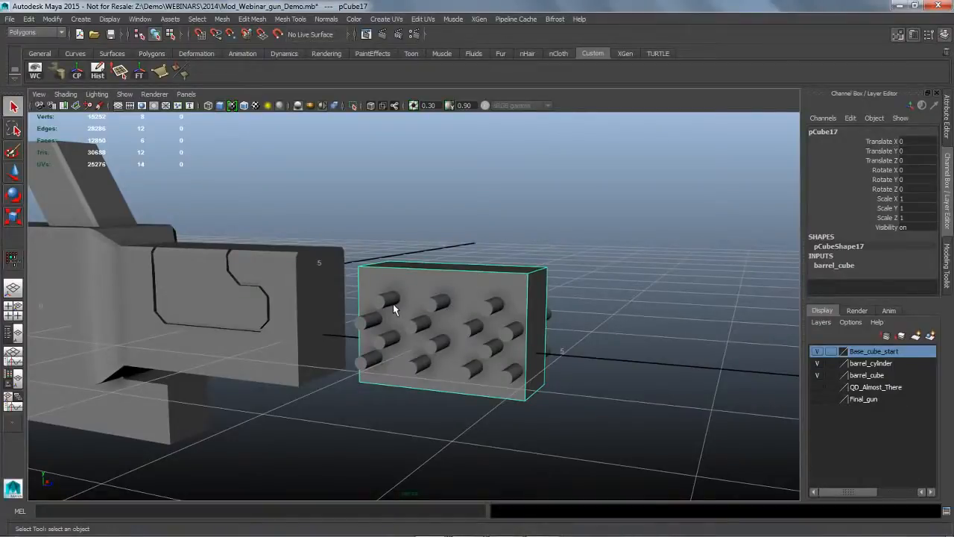
pyautogui.keyDown('alt'); pyautogui.moveTo(546, 411); pyautogui.dragTo(594, 434); pyautogui.keyUp('alt')
pyautogui.keyDown('alt'); pyautogui.moveTo(594, 435); pyautogui.dragTo(555, 239, button='middle'); pyautogui.keyUp('alt')
pyautogui.keyDown('alt'); pyautogui.moveTo(553, 247); pyautogui.dragTo(548, 224); pyautogui.keyUp('alt')
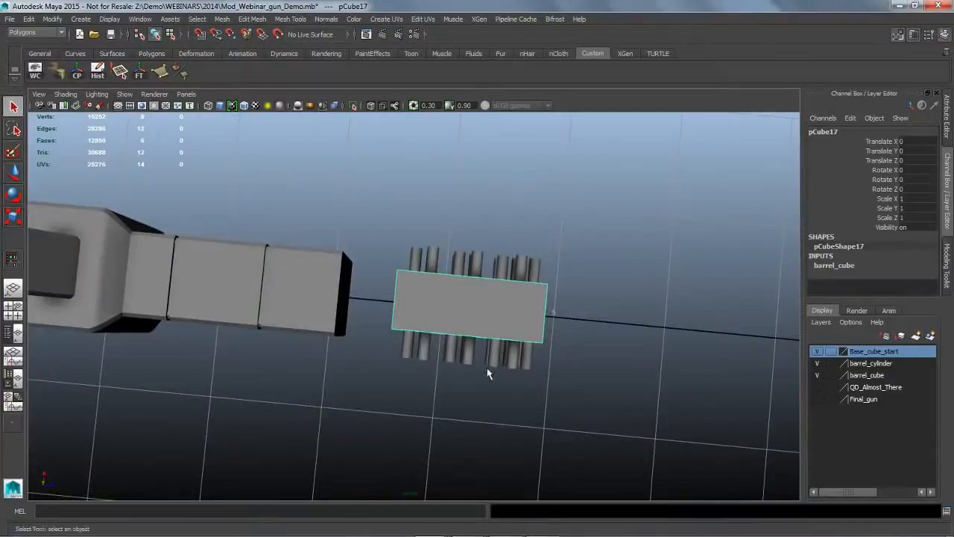
pyautogui.moveTo(384, 339); pyautogui.dragTo(468, 388)
pyautogui.keyDown('alt'); pyautogui.moveTo(547, 388); pyautogui.dragTo(590, 351); pyautogui.keyUp('alt')
pyautogui.keyDown('alt'); pyautogui.moveTo(589, 351); pyautogui.dragTo(618, 383, button='middle'); pyautogui.keyUp('alt')
# - Cut the cylinders out of the block with a Boolean Difference using Edge intersection classification, and inspect the holes
pyautogui.click(224, 20)
pyautogui.moveTo(247, 46)
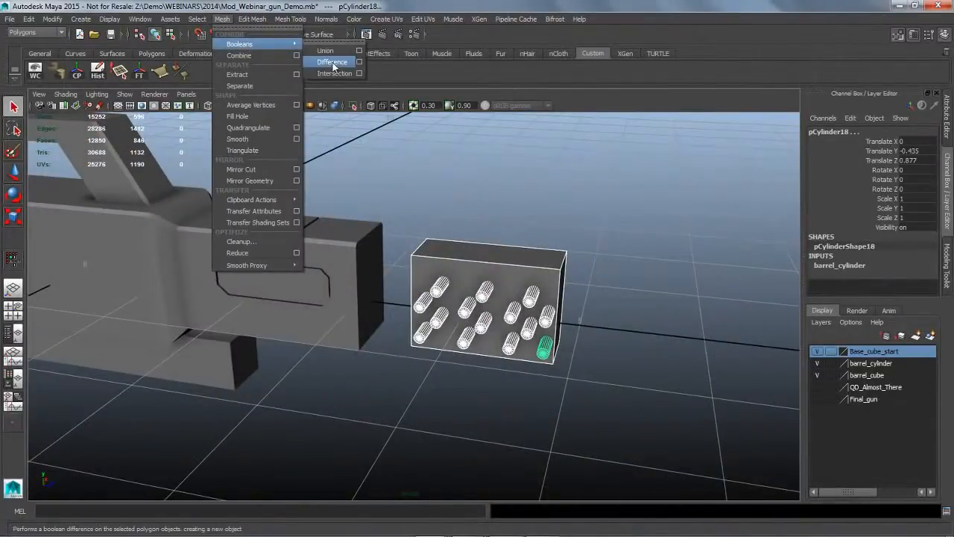
pyautogui.click(359, 67)
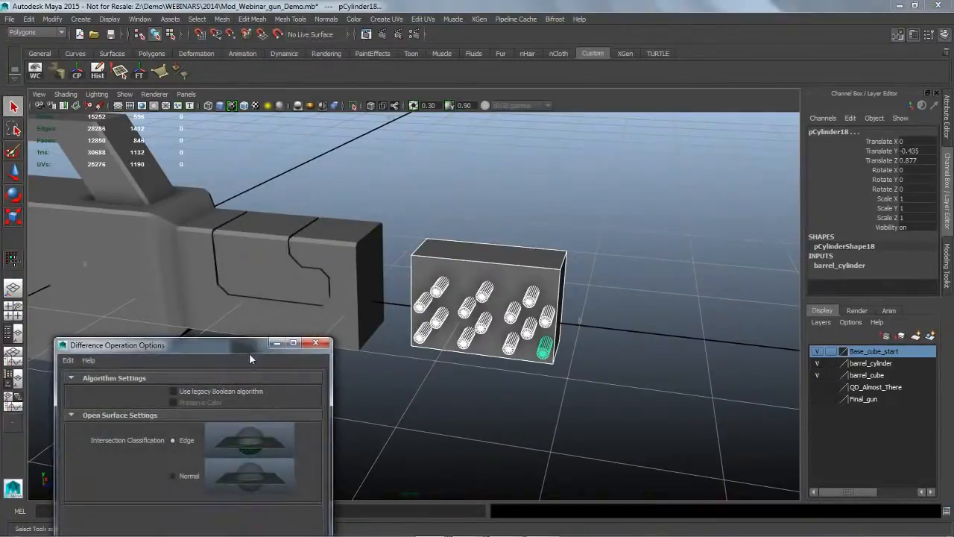
pyautogui.moveTo(249, 341); pyautogui.dragTo(262, 148)
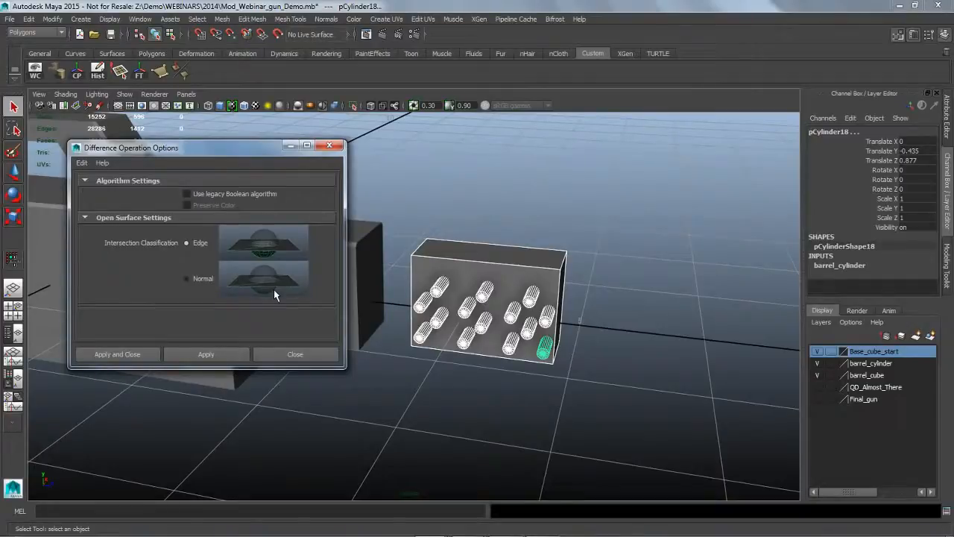
pyautogui.click(216, 358)
pyautogui.keyDown('alt'); pyautogui.moveTo(462, 441); pyautogui.dragTo(470, 395); pyautogui.keyUp('alt')
pyautogui.click(471, 390)
pyautogui.click(310, 359)
pyautogui.keyDown('alt'); pyautogui.moveTo(508, 361); pyautogui.dragTo(529, 359, button='right'); pyautogui.keyUp('alt')
pyautogui.keyDown('alt'); pyautogui.moveTo(529, 360); pyautogui.dragTo(453, 390); pyautogui.keyUp('alt')
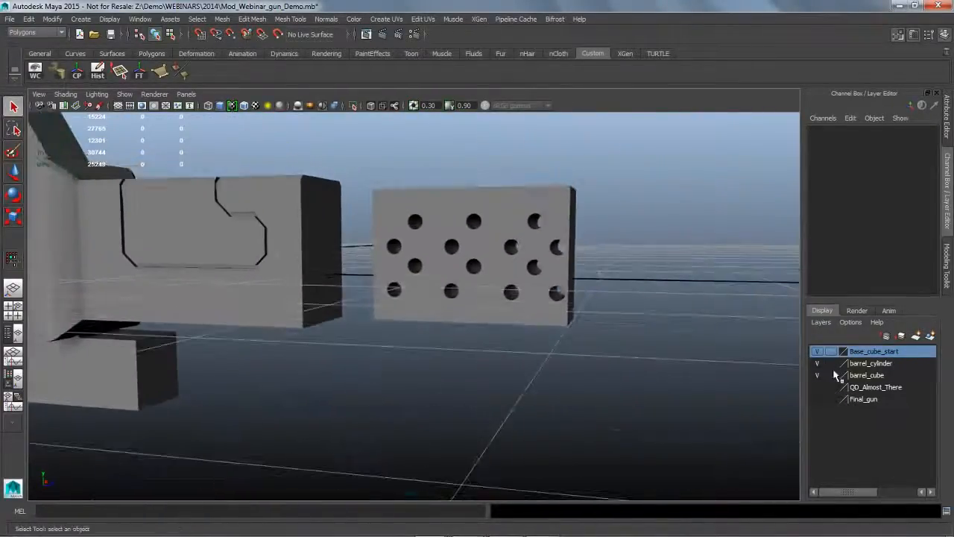
# - Select all objects on the barrel_cylinder layer and shift the cutters so the lowest front cylinder sits at Translate Y -0.42, Z 0.866
pyautogui.click(867, 364)
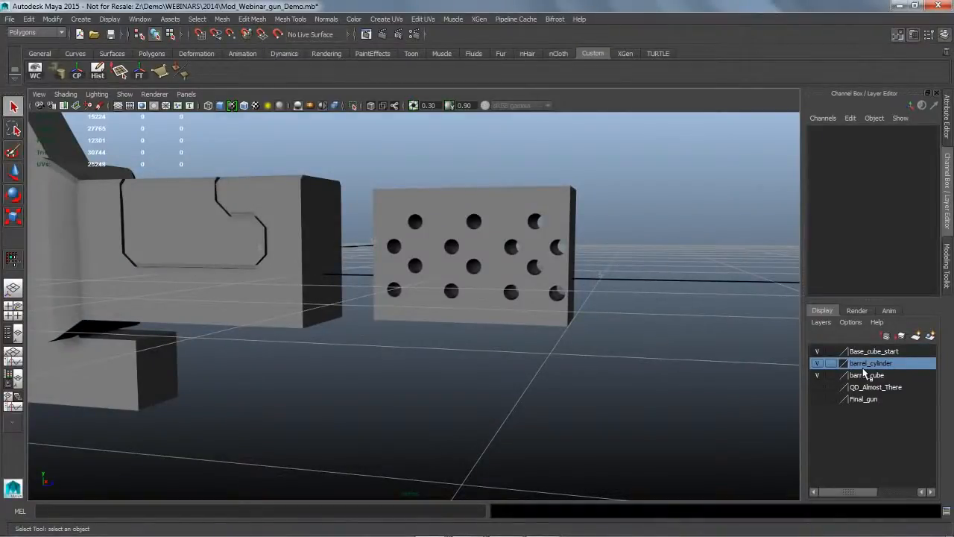
pyautogui.rightClick(865, 374)
pyautogui.click(872, 409)
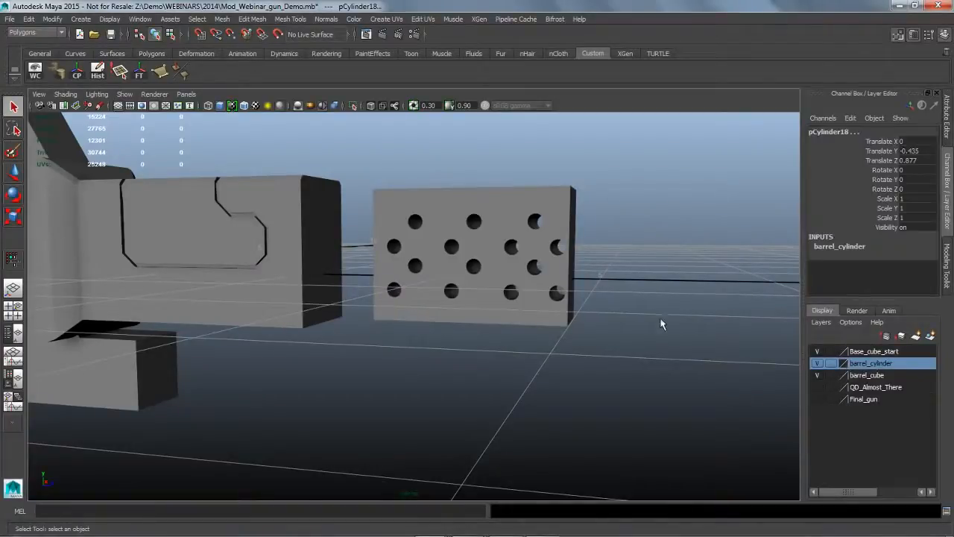
pyautogui.press('w')
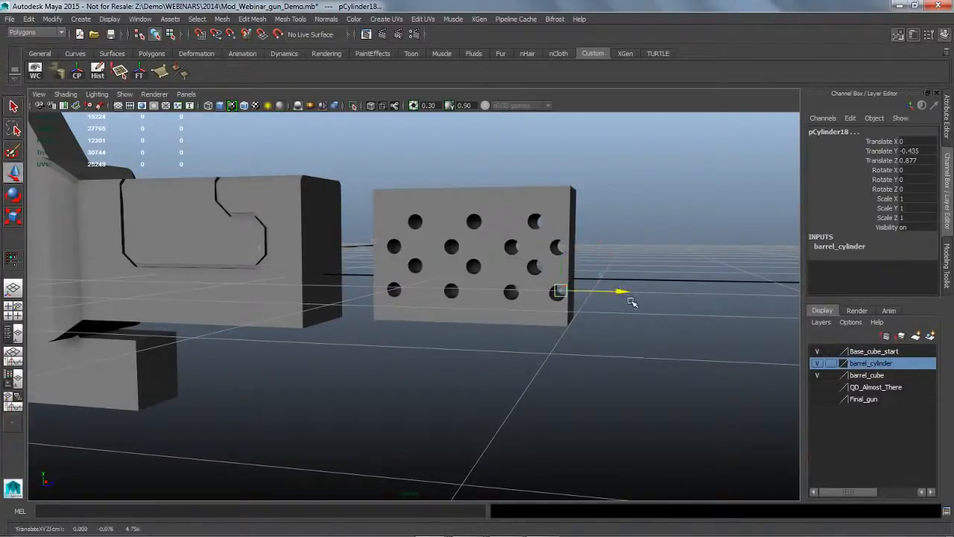
pyautogui.moveTo(629, 296)
pyautogui.mouseDown()
pyautogui.moveTo(616, 296)
pyautogui.moveTo(630, 300)
pyautogui.mouseUp()
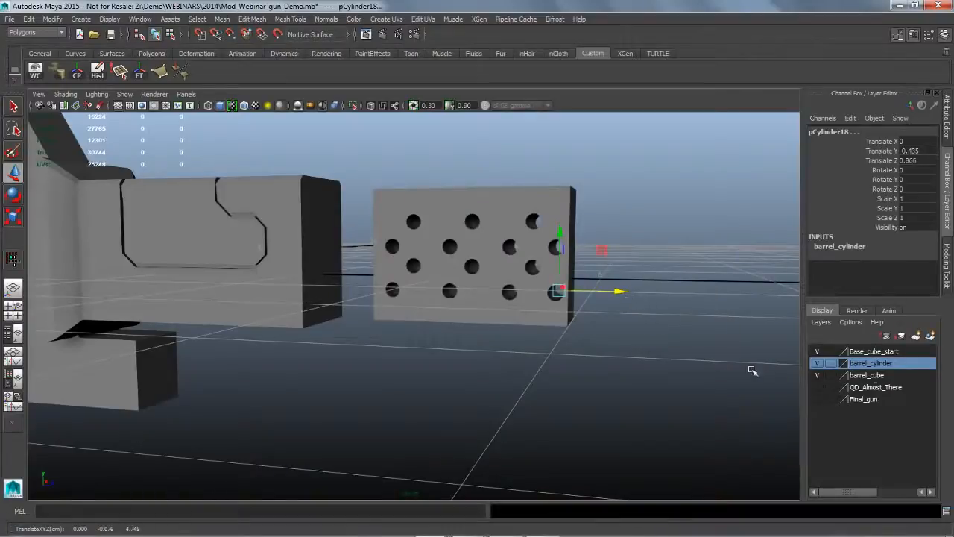
pyautogui.moveTo(569, 243); pyautogui.dragTo(569, 242)
# - Scale the selected barrel cylinders uniformly to 1.022 and rotate them to 35.333 degrees about X
pyautogui.press('r')
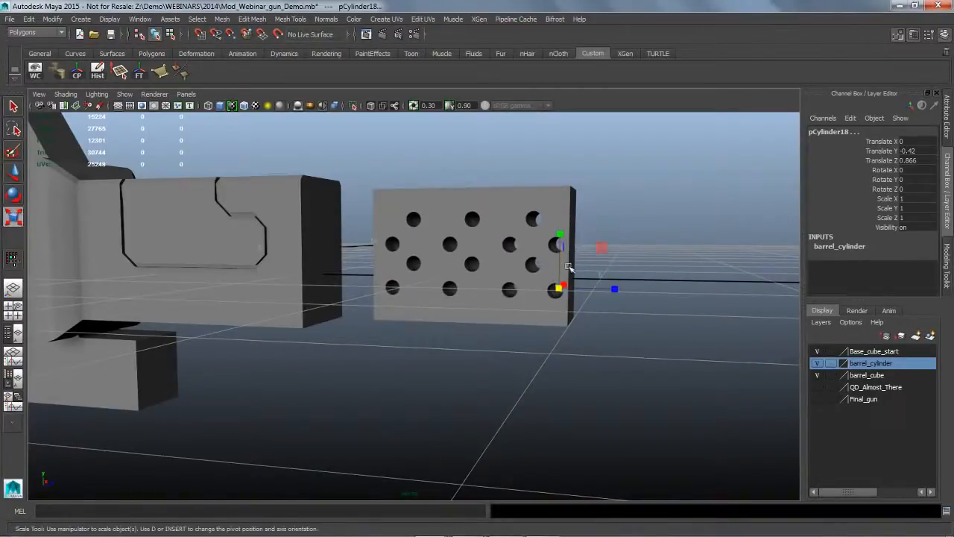
pyautogui.moveTo(564, 296); pyautogui.dragTo(584, 300)
pyautogui.press('e')
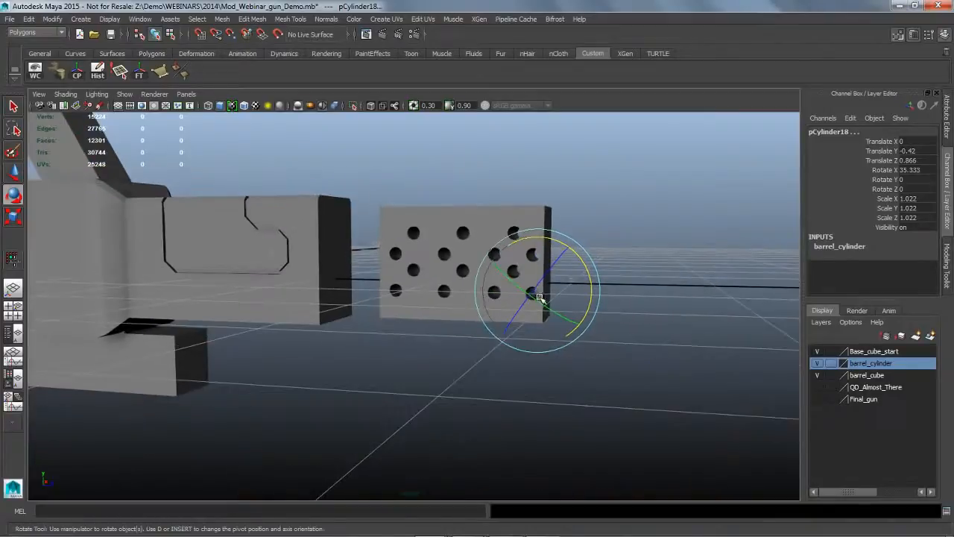
pyautogui.press('w')
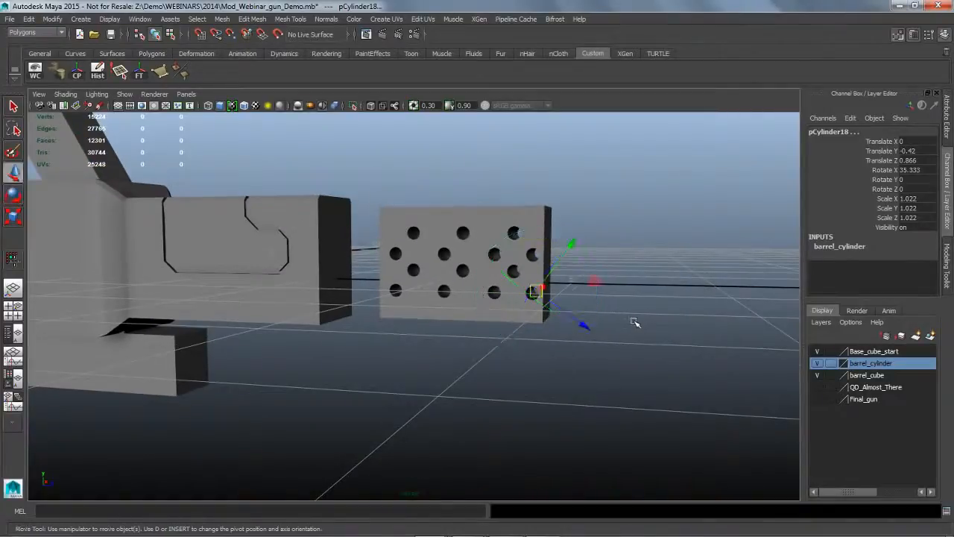
# - Reselect the barrel_cylinder layer's objects and move them along the block, taking the lowest front cylinder to Translate Y -0.458, Z 1.084
pyautogui.rightClick(875, 368)
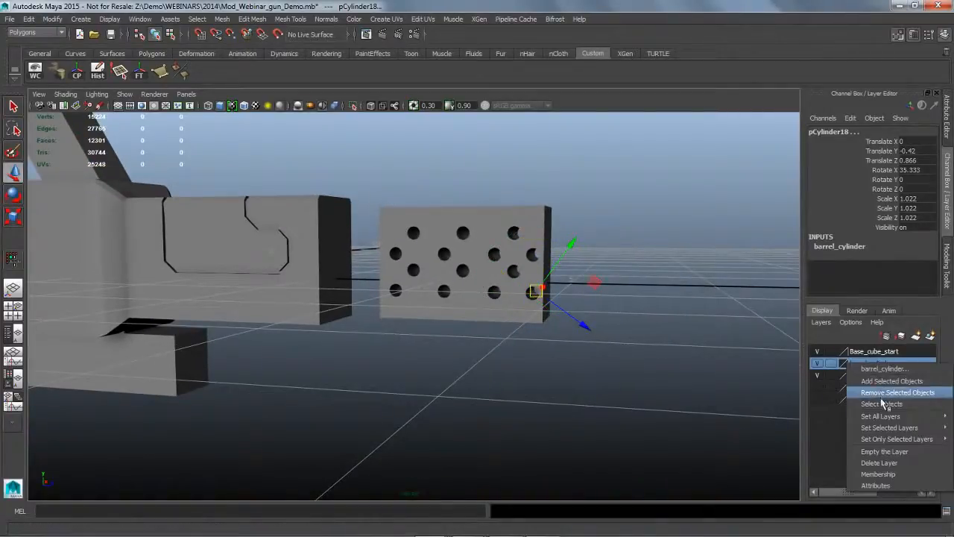
pyautogui.click(852, 400)
pyautogui.moveTo(584, 326); pyautogui.dragTo(603, 332)
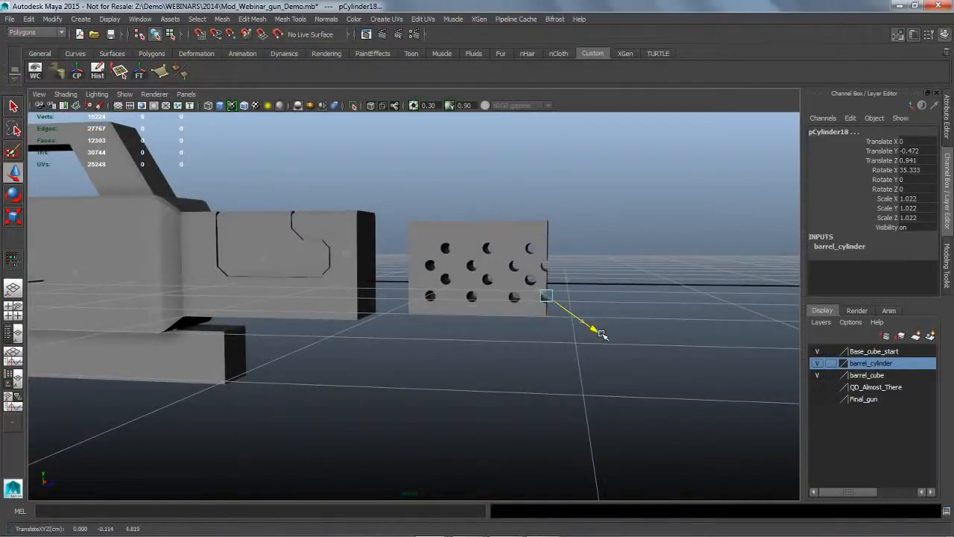
pyautogui.keyDown('alt'); pyautogui.moveTo(603, 333); pyautogui.dragTo(574, 328, button='right'); pyautogui.keyUp('alt')
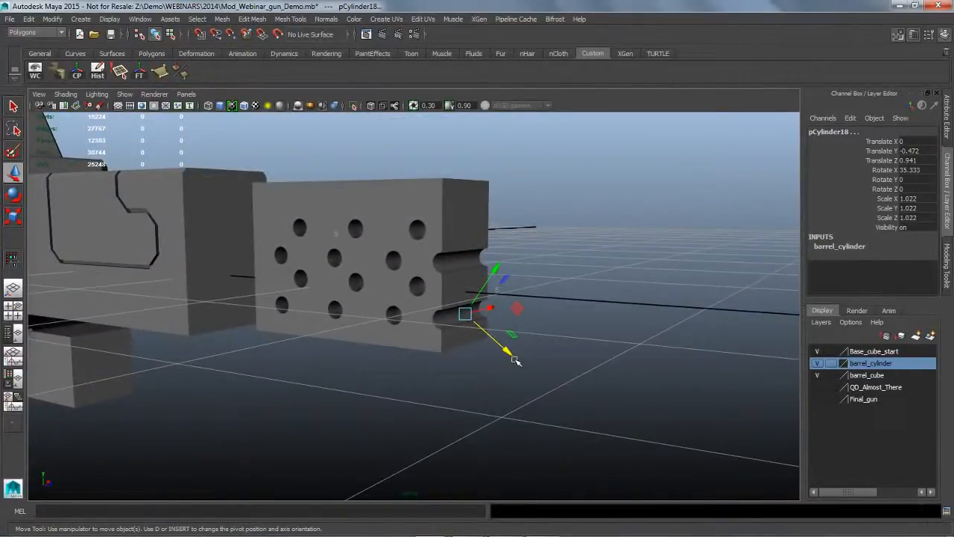
pyautogui.moveTo(511, 351); pyautogui.dragTo(535, 366)
pyautogui.moveTo(520, 292); pyautogui.dragTo(532, 277)
pyautogui.keyDown('alt'); pyautogui.moveTo(568, 350); pyautogui.dragTo(590, 353); pyautogui.keyUp('alt')
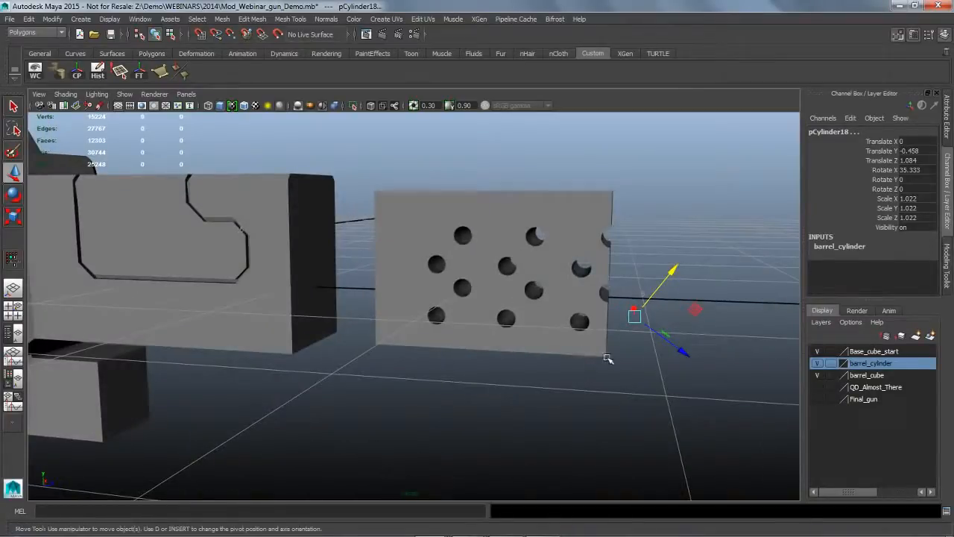
# - Undo the last three cylinder moves and clear the selection
pyautogui.hotkey('ctrl', 'z')
pyautogui.hotkey('ctrl', 'z')
pyautogui.hotkey('ctrl', 'z')
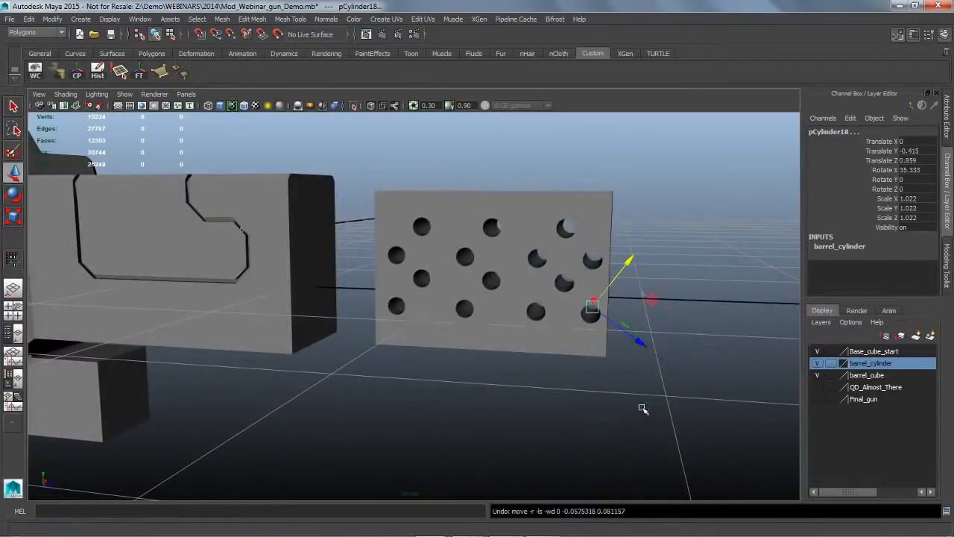
pyautogui.keyDown('alt'); pyautogui.moveTo(641, 406); pyautogui.dragTo(652, 408); pyautogui.keyUp('alt')
pyautogui.keyDown('alt'); pyautogui.moveTo(656, 403); pyautogui.dragTo(492, 384, button='right'); pyautogui.keyUp('alt')
pyautogui.keyDown('alt'); pyautogui.moveTo(492, 384); pyautogui.dragTo(549, 388, button='middle'); pyautogui.keyUp('alt')
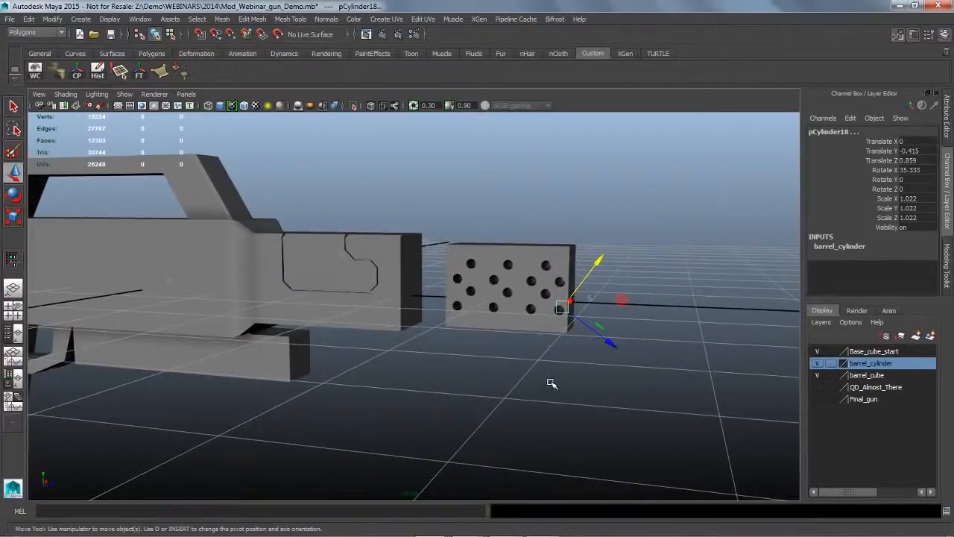
pyautogui.click(14, 107)
pyautogui.click(473, 193)
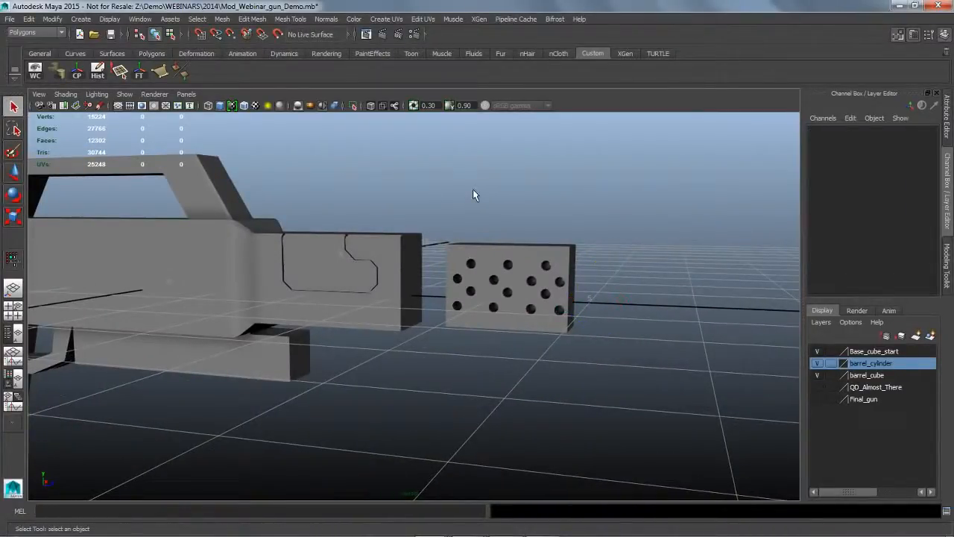
pyautogui.keyDown('alt'); pyautogui.moveTo(501, 202); pyautogui.dragTo(339, 300); pyautogui.keyUp('alt')
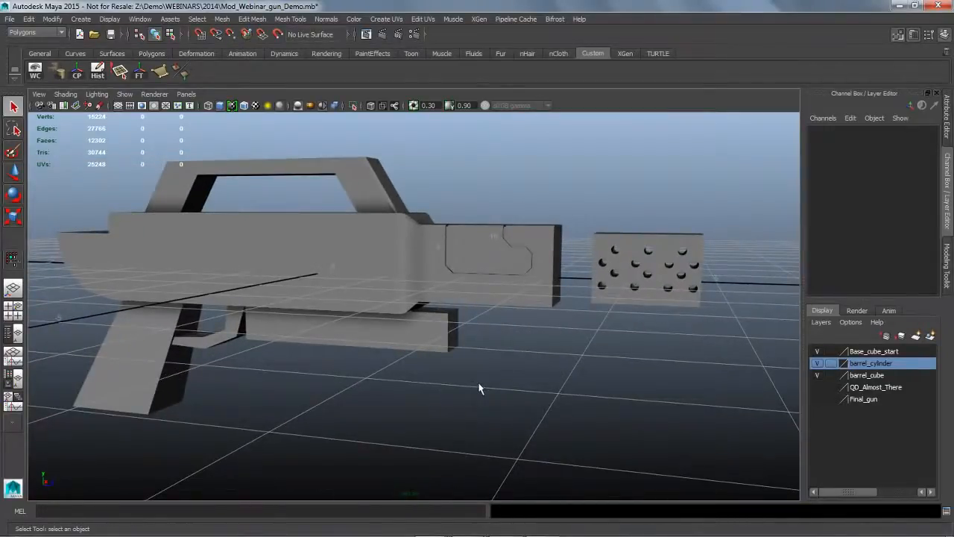
pyautogui.keyDown('alt'); pyautogui.moveTo(479, 388); pyautogui.dragTo(469, 386); pyautogui.keyUp('alt')
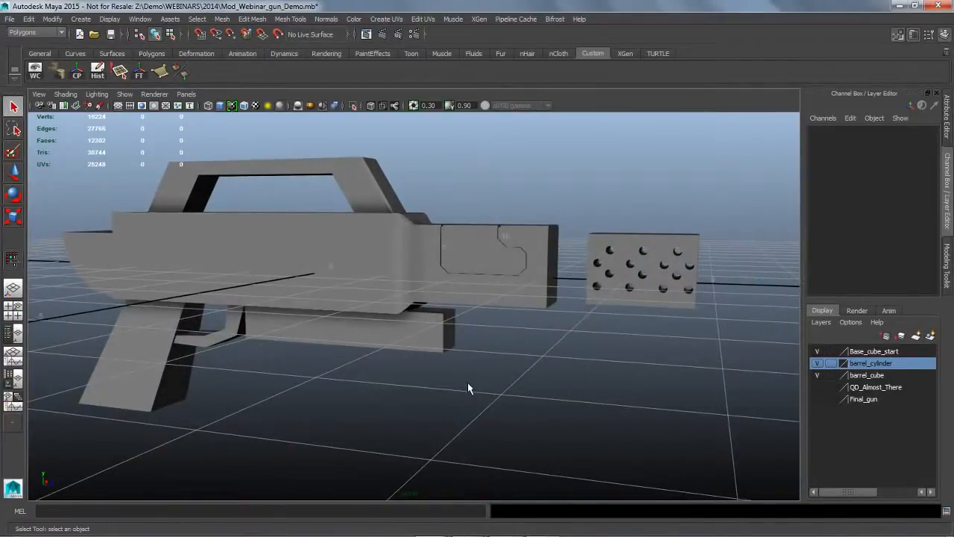
# - Switch to the other Maya window with the blue spaceship scene and show its Missiles layer
pyautogui.hotkey('alt', 'Tab')
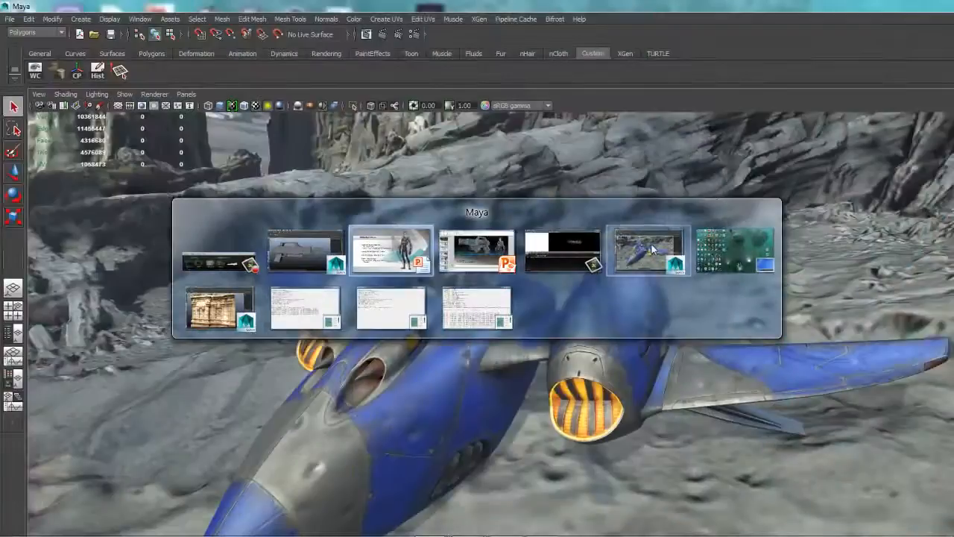
pyautogui.click(653, 250)
pyautogui.keyDown('alt'); pyautogui.moveTo(447, 390); pyautogui.dragTo(471, 372, button='middle'); pyautogui.keyUp('alt')
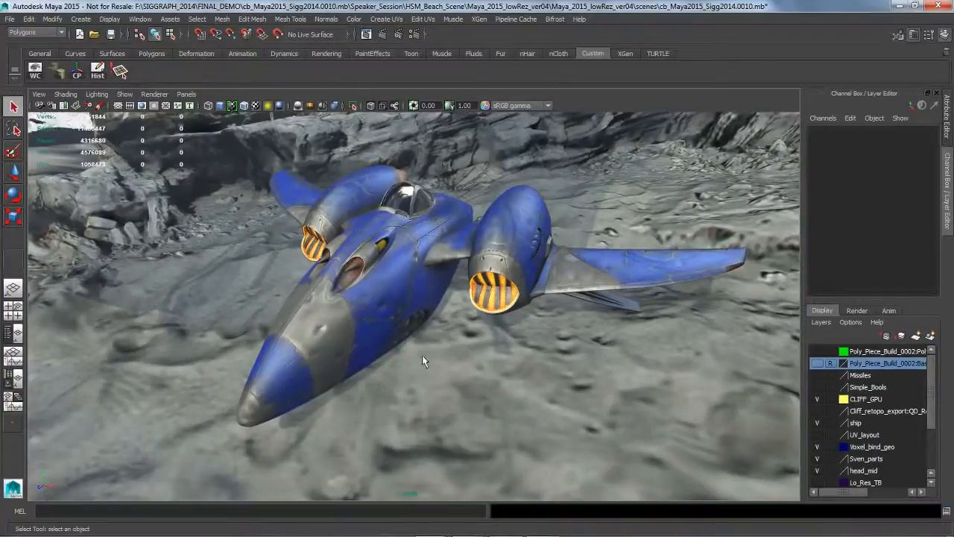
pyautogui.click(817, 375)
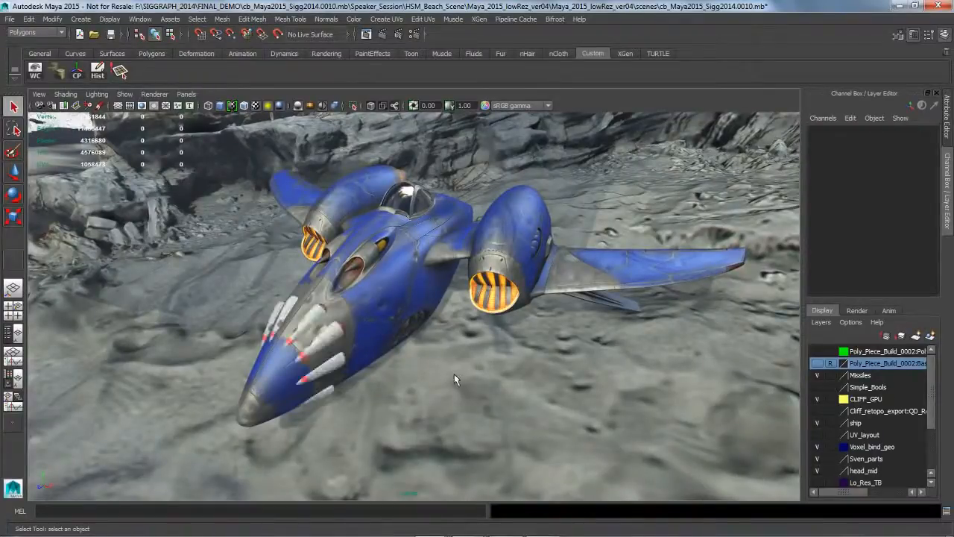
pyautogui.keyDown('alt'); pyautogui.moveTo(454, 373); pyautogui.dragTo(547, 381, button='right'); pyautogui.keyUp('alt')
pyautogui.keyDown('alt'); pyautogui.moveTo(547, 380); pyautogui.dragTo(507, 404); pyautogui.keyUp('alt')
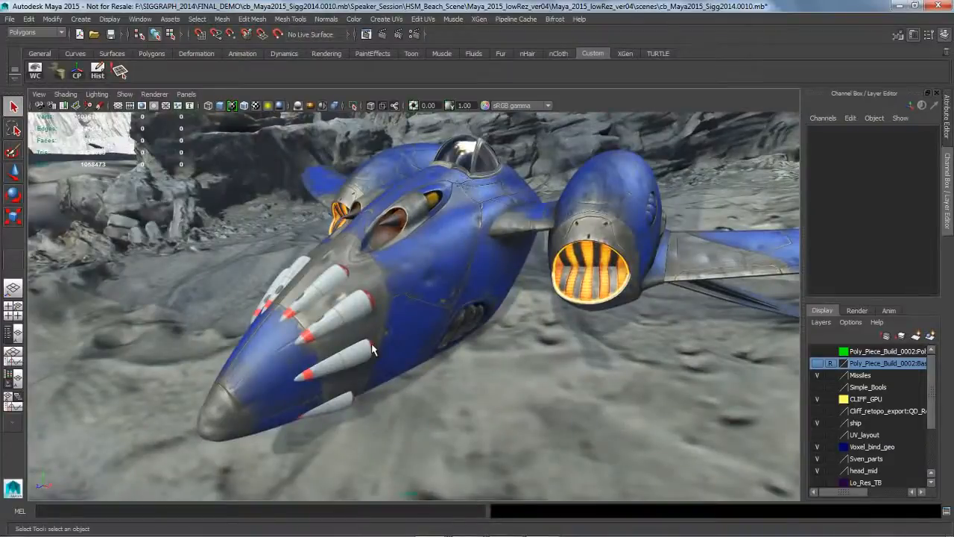
# - Select the ship's nose first, add the missiles to the selection, and open the Boolean Difference options
pyautogui.click(255, 363)
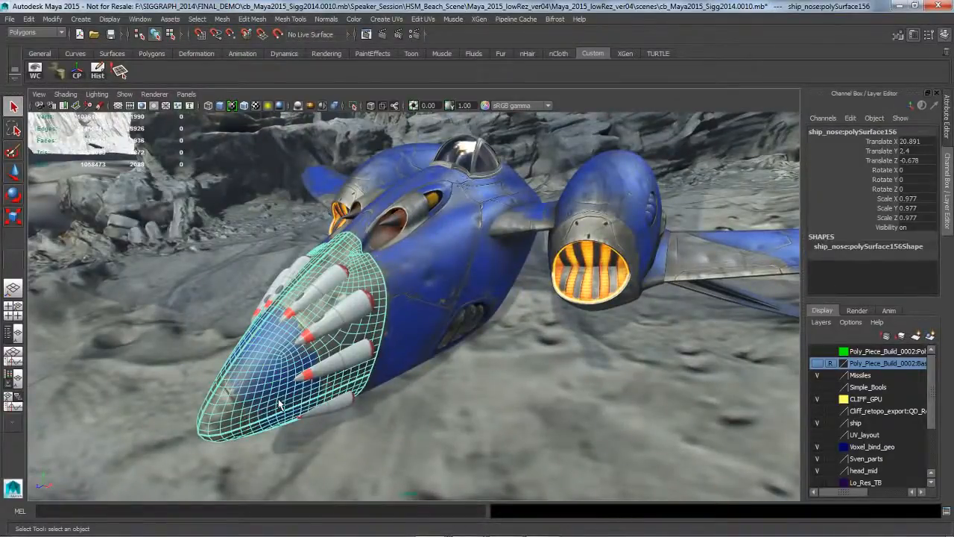
pyautogui.click(366, 323)
pyautogui.keyDown('alt'); pyautogui.moveTo(431, 412); pyautogui.dragTo(434, 382); pyautogui.keyUp('alt')
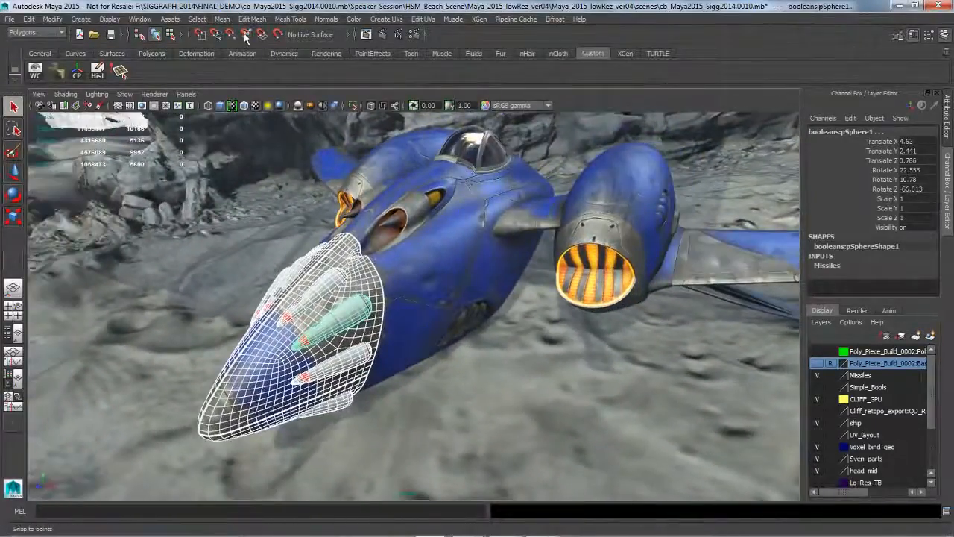
pyautogui.click(221, 19)
pyautogui.moveTo(246, 44)
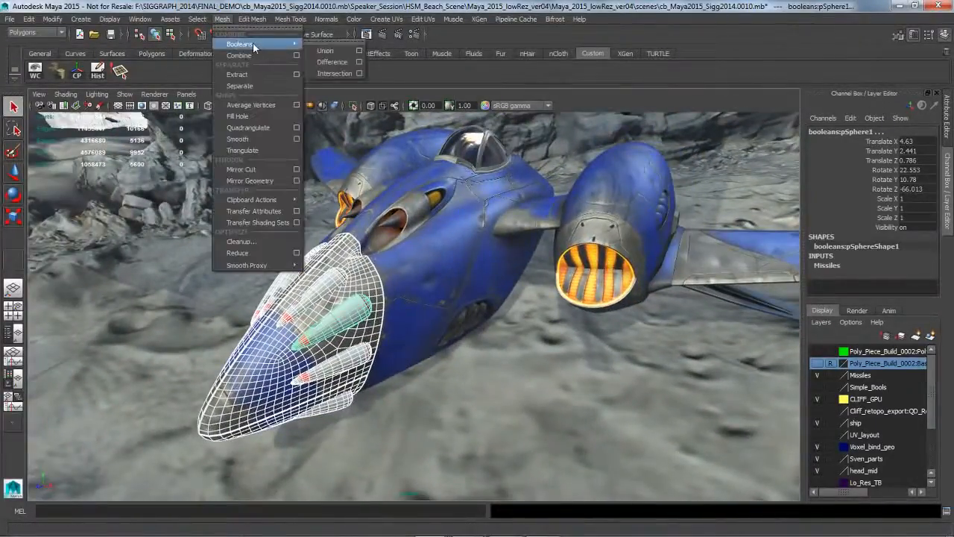
pyautogui.click(360, 62)
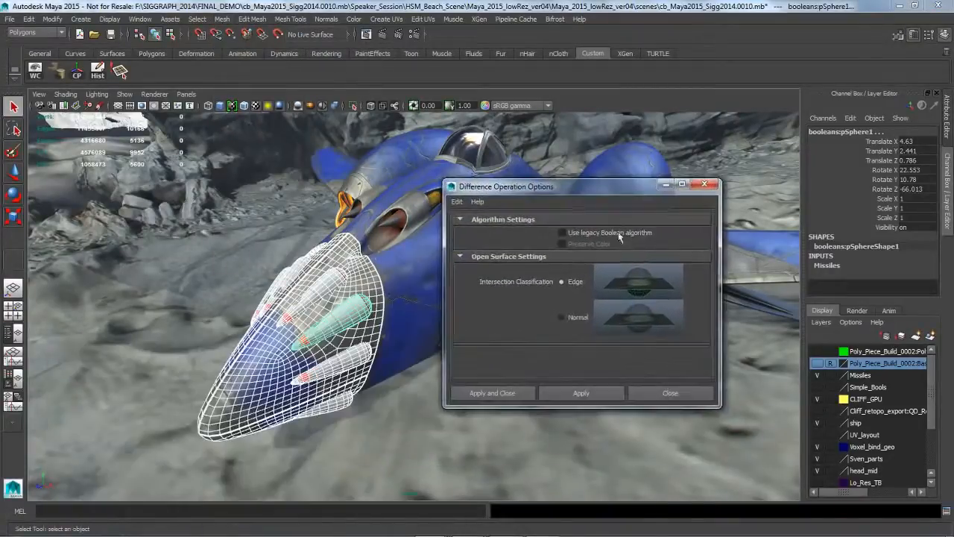
# - Try the Boolean Difference on the nose with Normal intersection classification, and undo it
pyautogui.click(584, 323)
pyautogui.click(584, 398)
pyautogui.moveTo(374, 435)
pyautogui.keyDown('alt'); pyautogui.mouseDown()
pyautogui.moveTo(340, 377)
pyautogui.moveTo(331, 410)
pyautogui.moveTo(503, 419)
pyautogui.moveTo(379, 437)
pyautogui.mouseUp(); pyautogui.keyUp('alt')
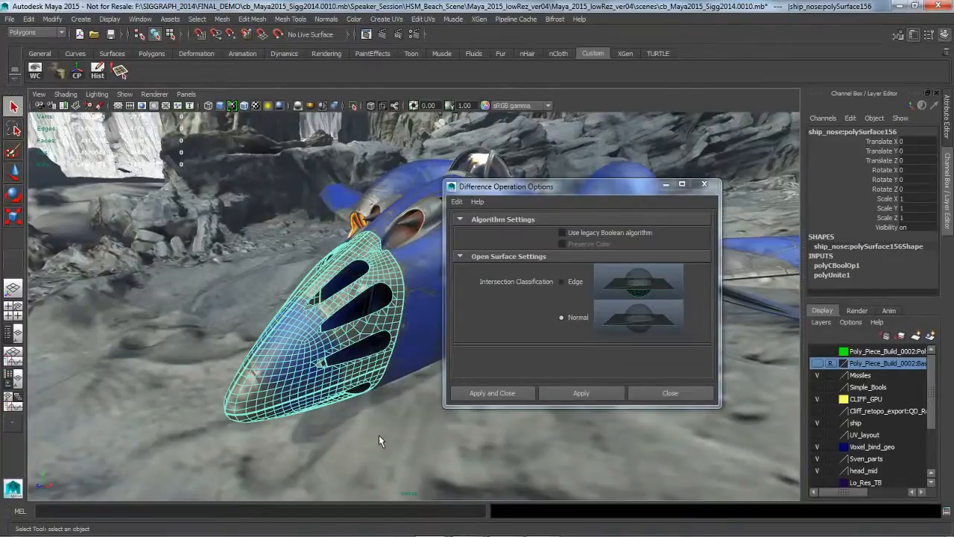
pyautogui.hotkey('ctrl', 'z')
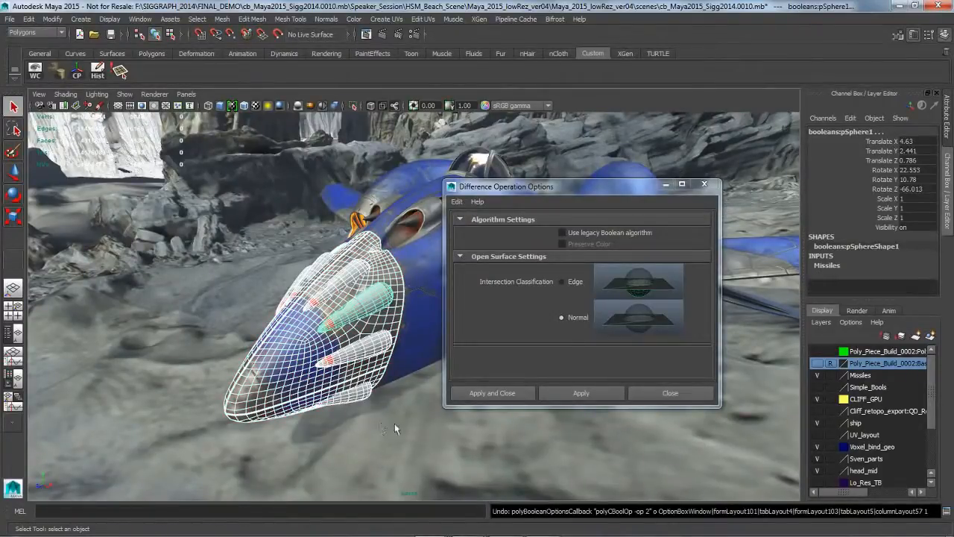
# - Cut the missiles out of the ship's nose using Edge intersection classification, close the options, and clear the selection
pyautogui.click(574, 282)
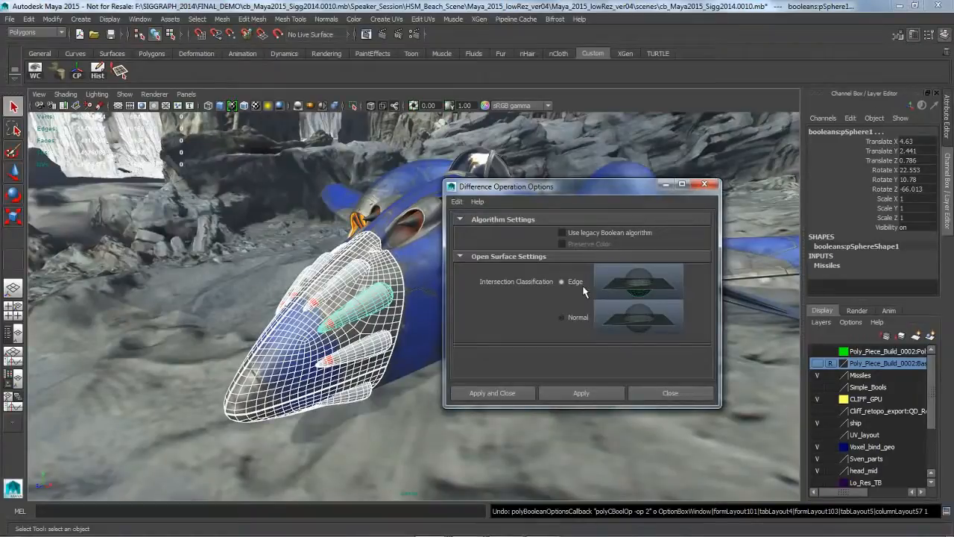
pyautogui.click(581, 395)
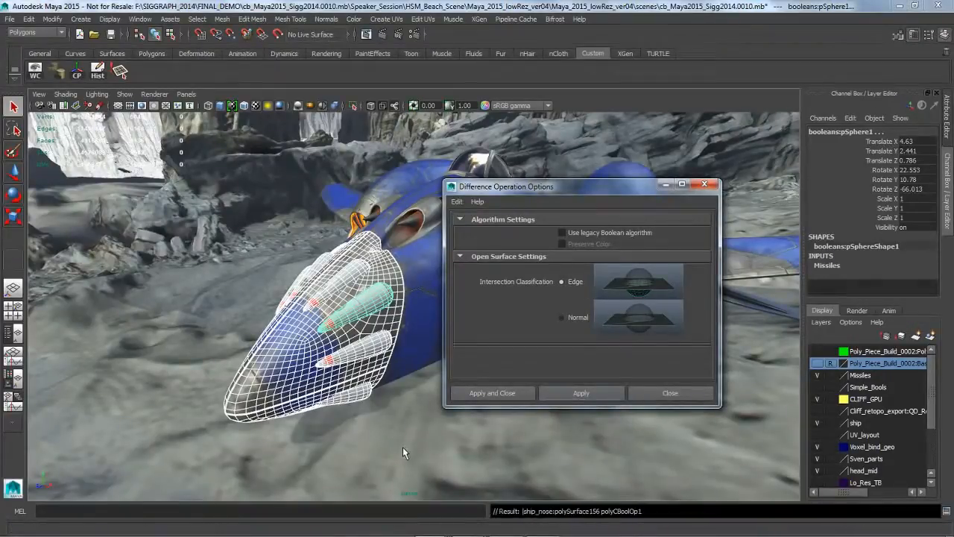
pyautogui.click(670, 393)
pyautogui.keyDown('alt'); pyautogui.moveTo(358, 388); pyautogui.dragTo(508, 432); pyautogui.keyUp('alt')
pyautogui.click(451, 411)
pyautogui.click(452, 438)
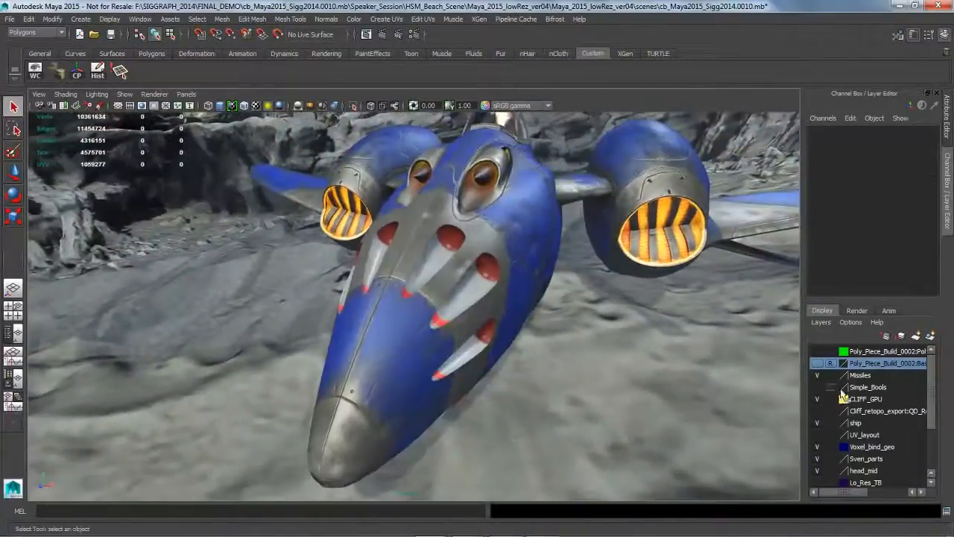
# - Try sliding all objects on the Missiles layer along the ship's nose with the Move tool, and undo the move
pyautogui.click(876, 375)
pyautogui.rightClick(878, 378)
pyautogui.click(881, 419)
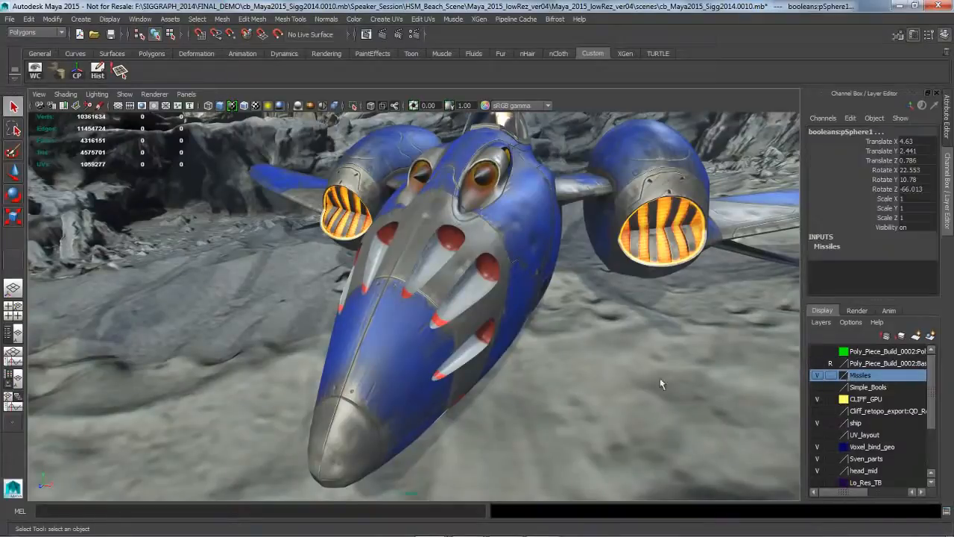
pyautogui.press('w')
pyautogui.press('f')
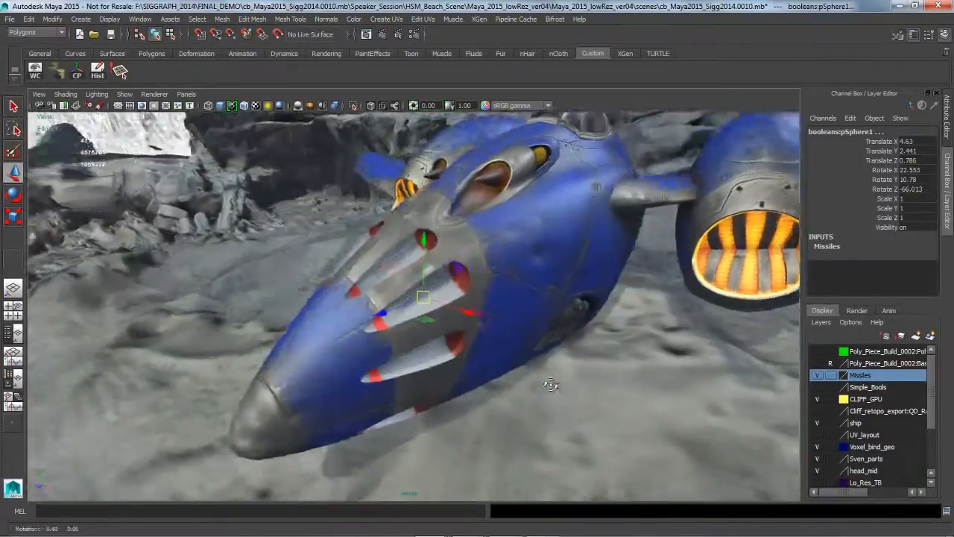
pyautogui.moveTo(371, 318)
pyautogui.mouseDown()
pyautogui.moveTo(352, 323)
pyautogui.moveTo(376, 320)
pyautogui.mouseUp()
pyautogui.hotkey('ctrl', 'z')
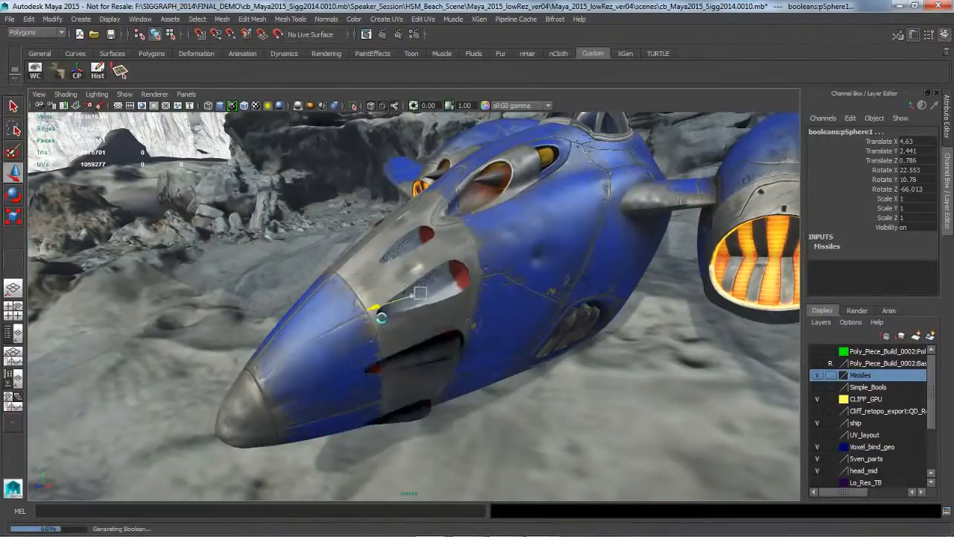
pyautogui.moveTo(508, 406)
pyautogui.keyDown('alt'); pyautogui.mouseDown()
pyautogui.moveTo(564, 418)
pyautogui.moveTo(501, 410)
pyautogui.mouseUp(); pyautogui.keyUp('alt')
pyautogui.keyDown('alt'); pyautogui.moveTo(501, 410); pyautogui.dragTo(585, 425, button='right'); pyautogui.keyUp('alt')
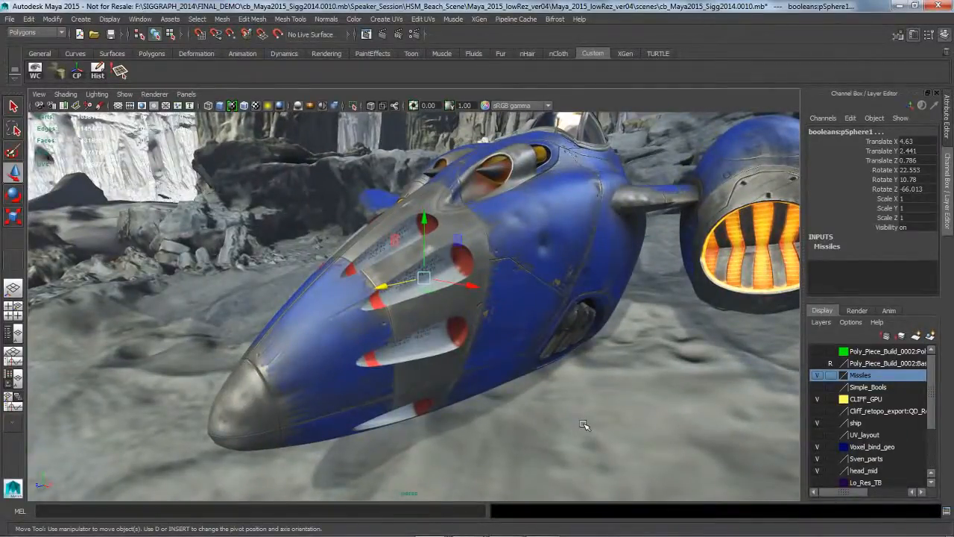
# - Deselect the missiles and switch back to the Maya window with the Mod_Webinar_gun_Demo.mb scene
pyautogui.click(573, 429)
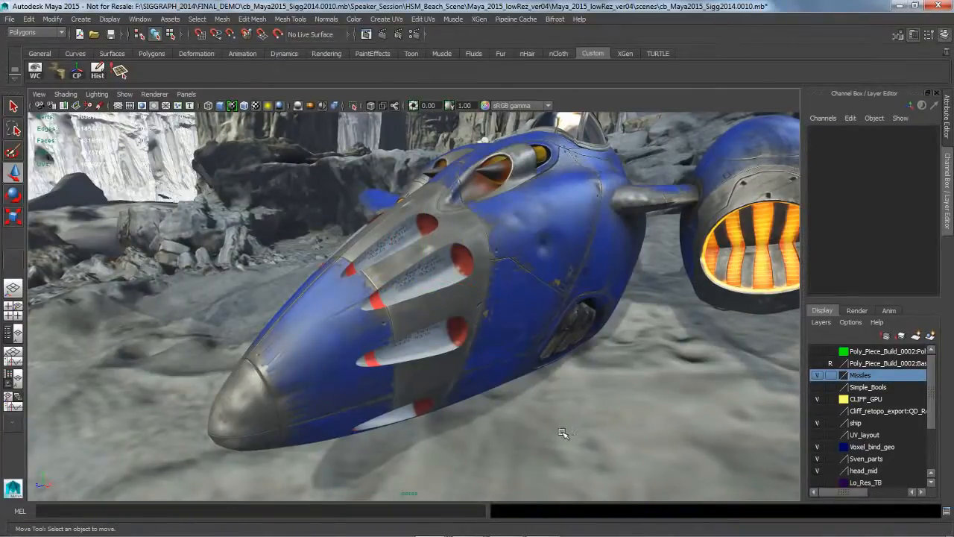
pyautogui.hotkey('alt', 'Tab')
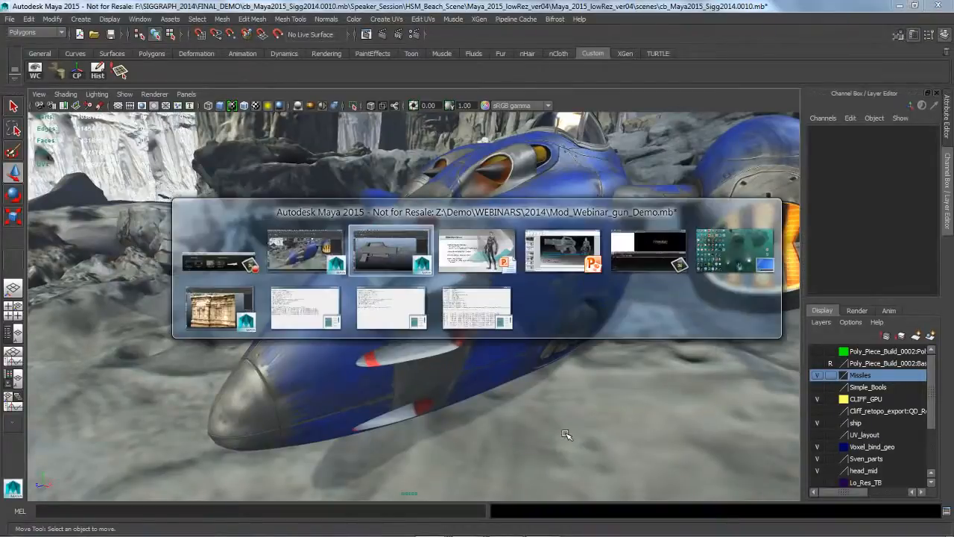
# - Hide the Base_cube_start, barrel_cylinder and barrel_cube layers, and show the QD_Almost_There layer
pyautogui.keyDown('alt'); pyautogui.moveTo(544, 388); pyautogui.dragTo(481, 401, button='right'); pyautogui.keyUp('alt')
pyautogui.keyDown('alt'); pyautogui.moveTo(481, 400); pyautogui.dragTo(511, 399, button='middle'); pyautogui.keyUp('alt')
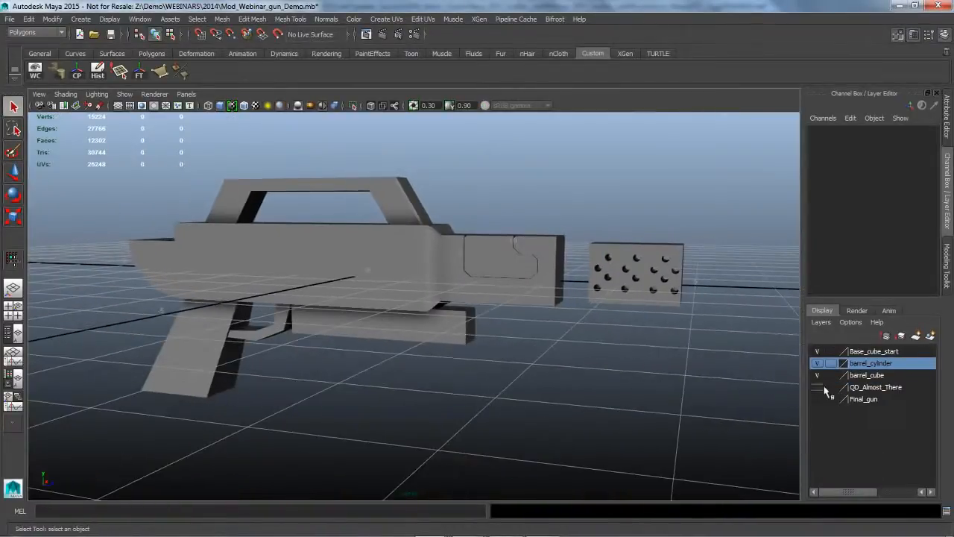
pyautogui.click(818, 352)
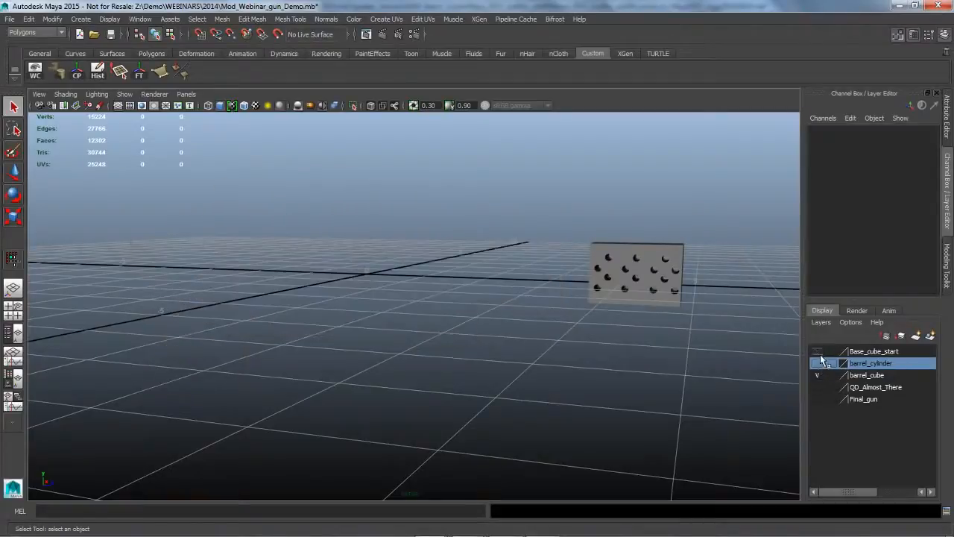
pyautogui.click(819, 387)
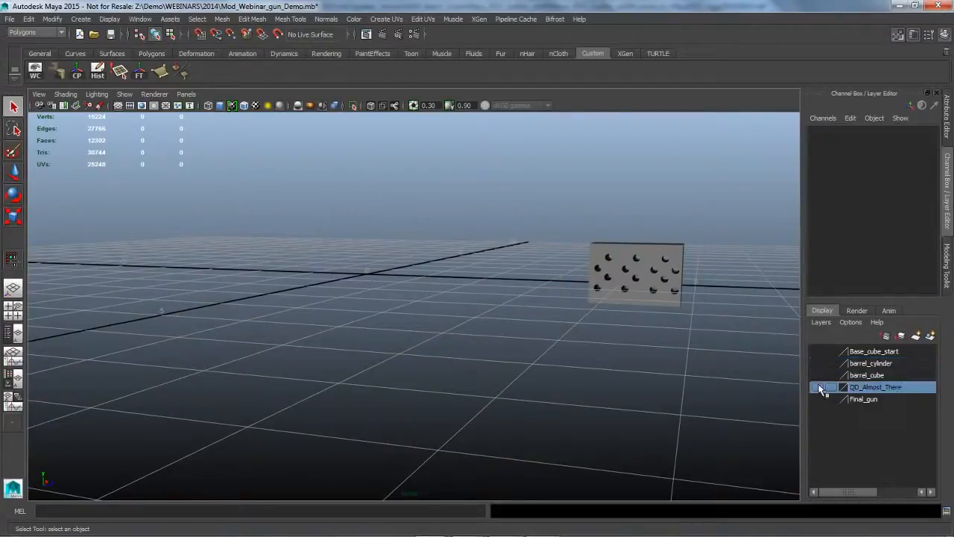
pyautogui.click(817, 386)
# - Delete the leftover perforated barrel cube pCube19, hiding the QD_Almost_There layer to isolate the cube and showing the layer again
pyautogui.click(678, 299)
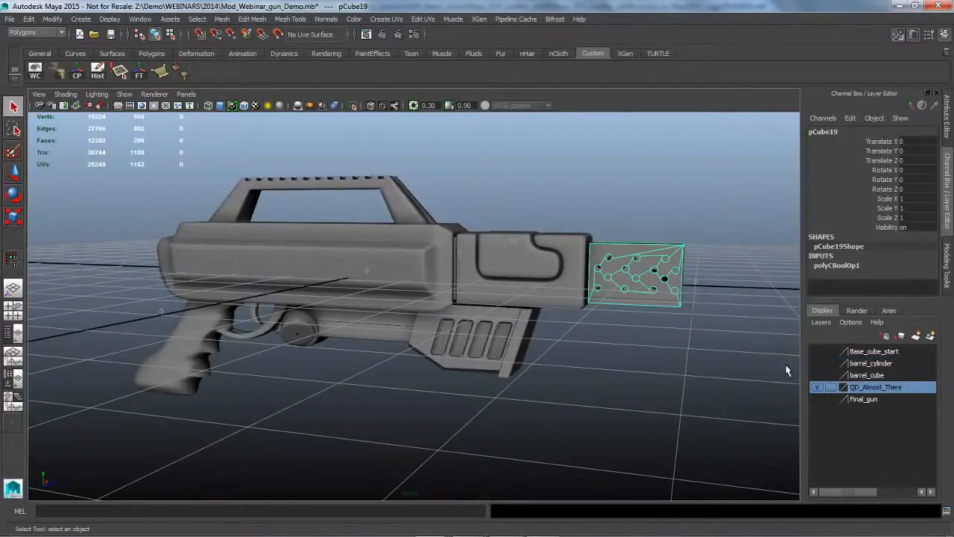
pyautogui.click(819, 387)
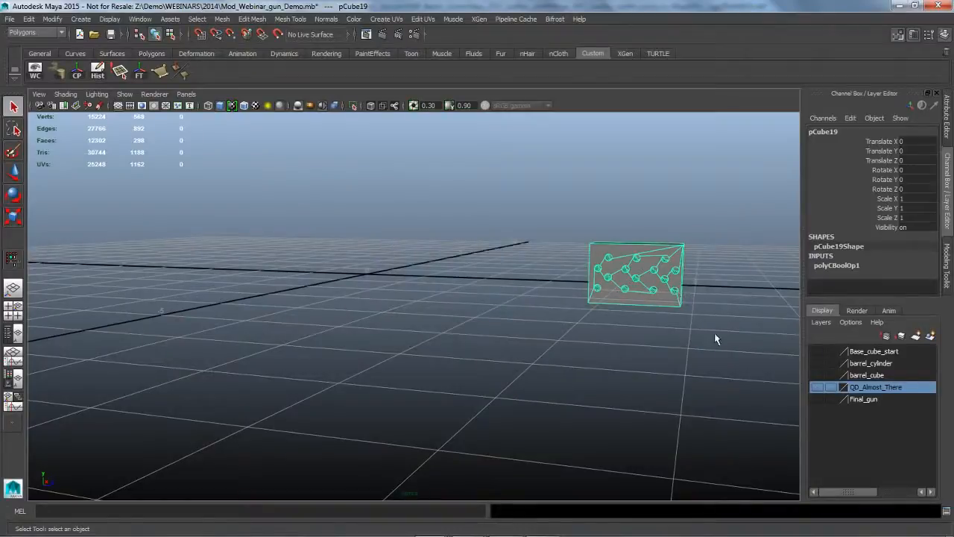
pyautogui.click(715, 334)
pyautogui.click(819, 387)
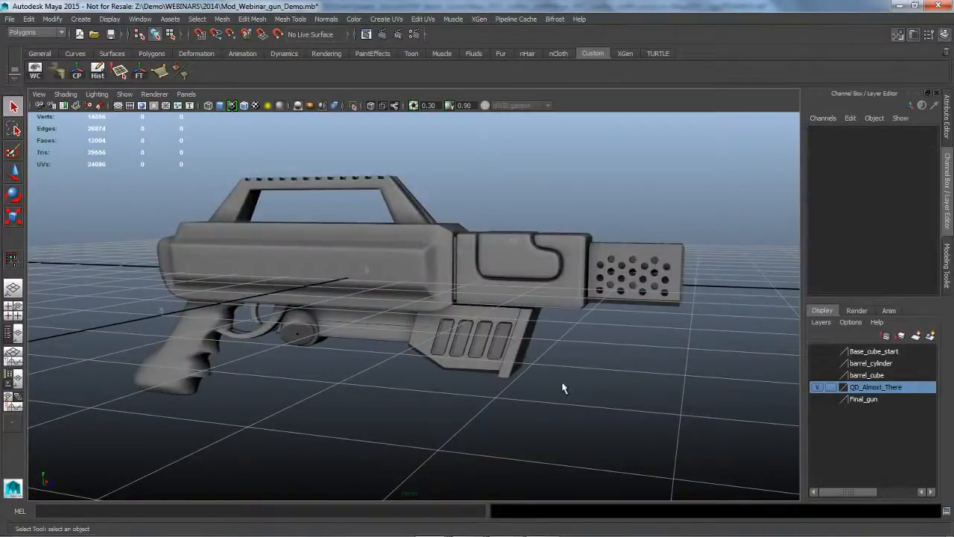
# - Turn off the viewport grid behind the detailed gun model
pyautogui.keyDown('alt'); pyautogui.moveTo(563, 387); pyautogui.dragTo(624, 390); pyautogui.keyUp('alt')
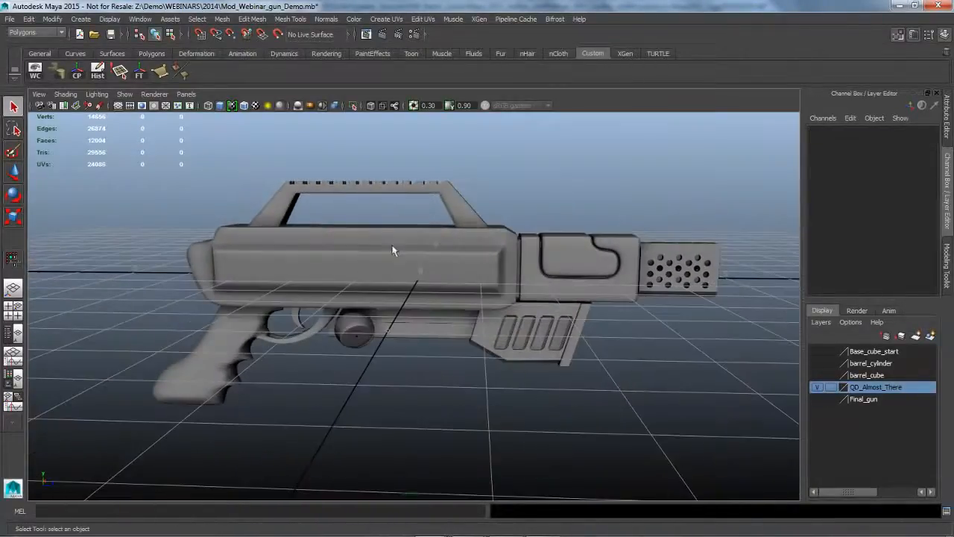
pyautogui.click(119, 105)
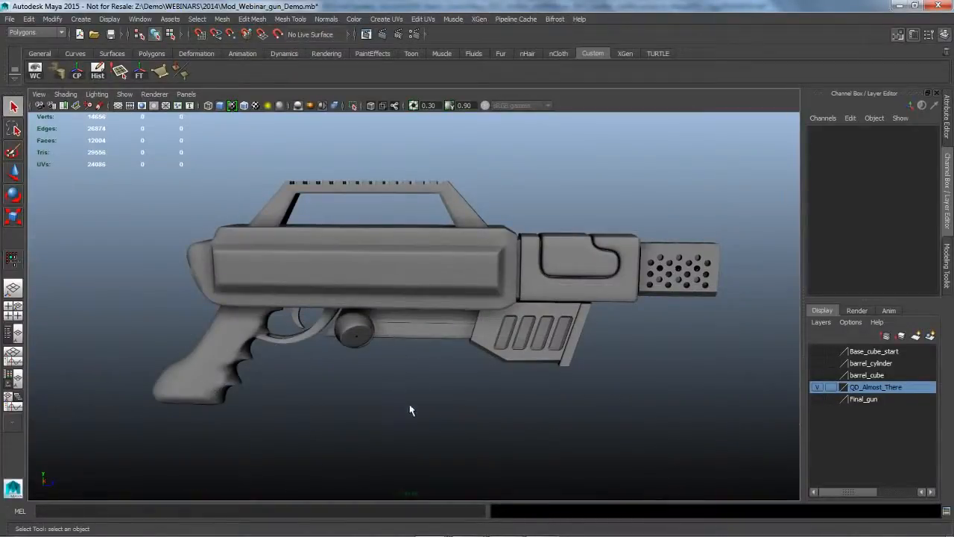
pyautogui.keyDown('alt'); pyautogui.moveTo(411, 407); pyautogui.dragTo(376, 417); pyautogui.keyUp('alt')
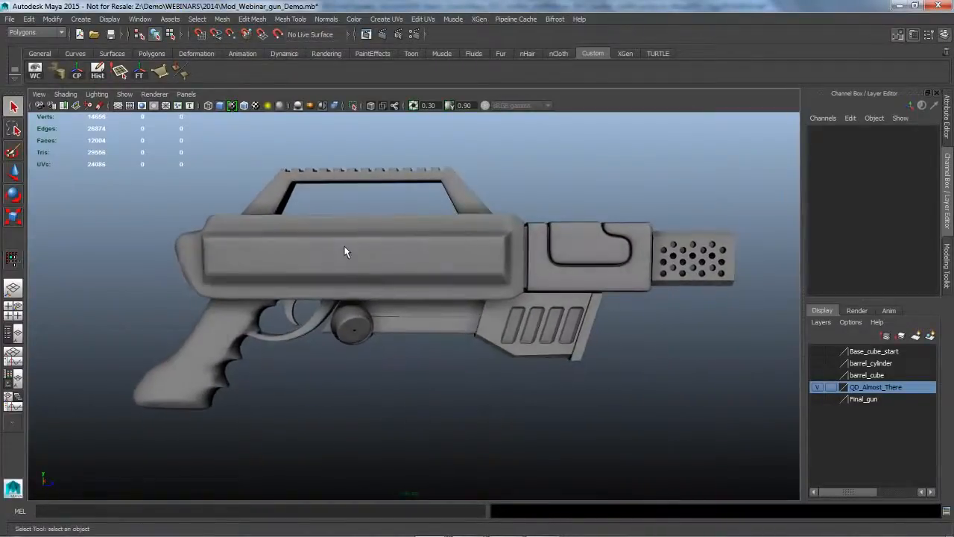
# - Make the gun body mesh polySurface14 a live surface, bring up the Modeling Toolkit, and check the model in wireframe before restoring shading
pyautogui.click(345, 252)
pyautogui.press('f')
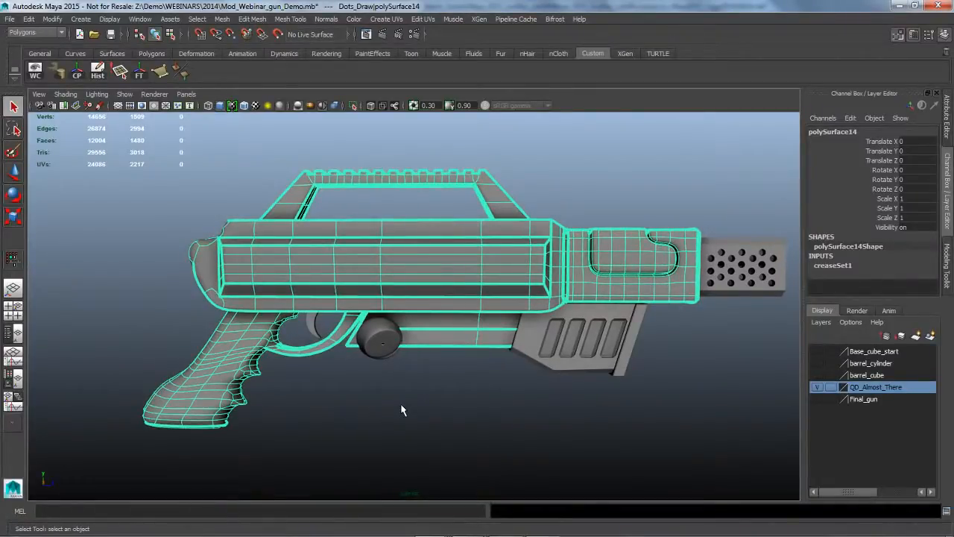
pyautogui.click(947, 265)
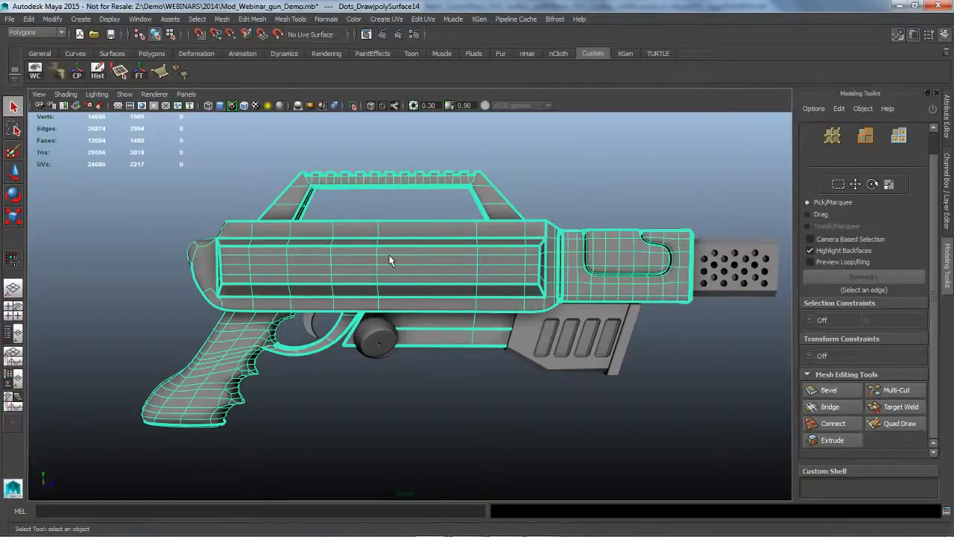
pyautogui.click(279, 36)
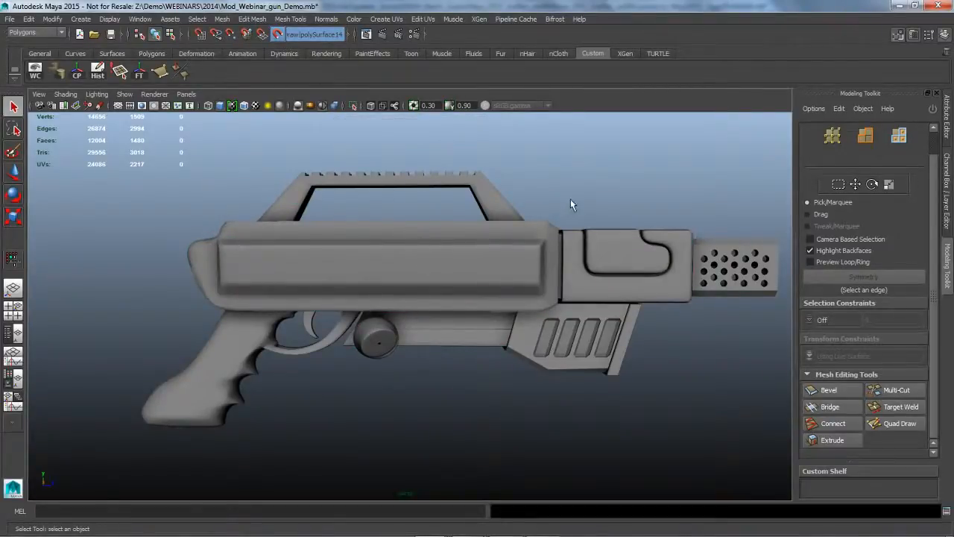
pyautogui.press('4')
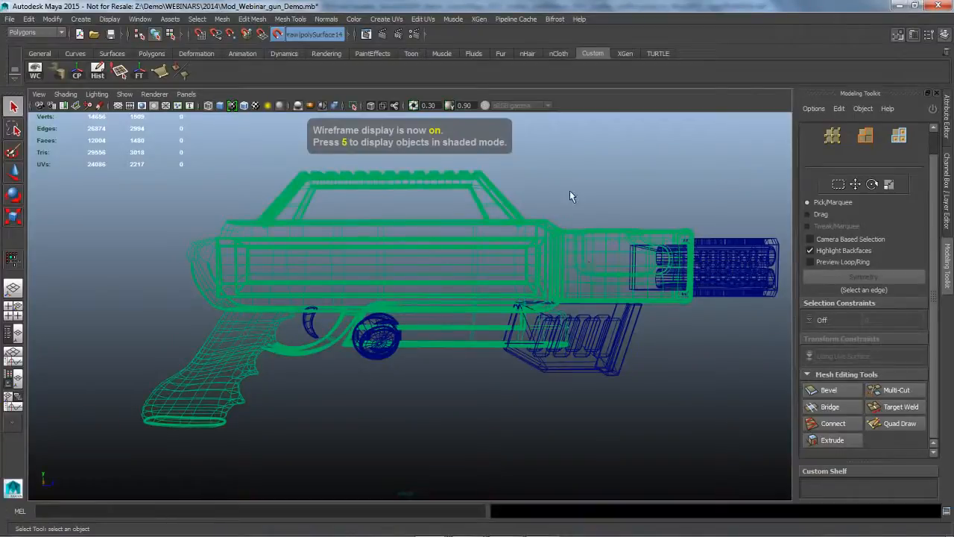
pyautogui.press('5')
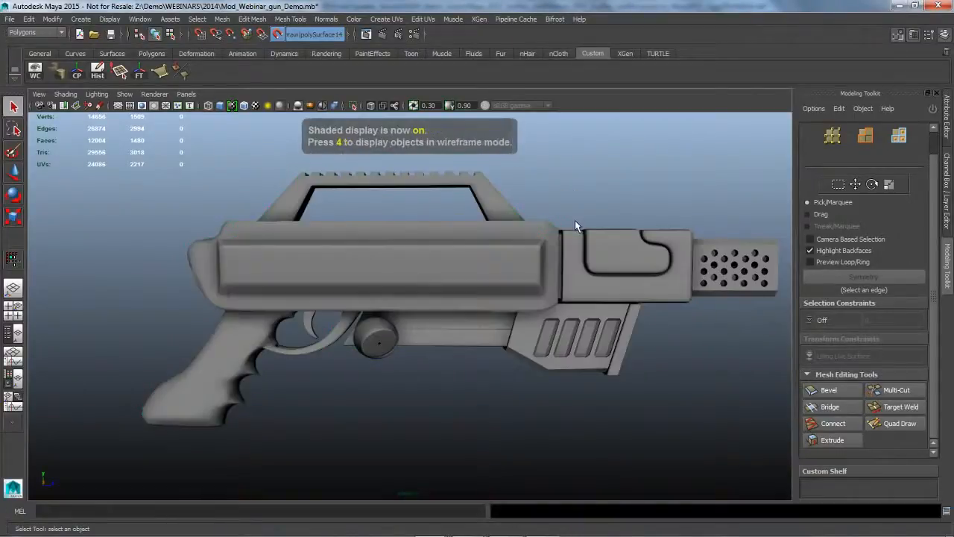
# - Start Quad Draw and place a first pair of dots along the upper edge of the gun body's side, below the handle
pyautogui.click(906, 425)
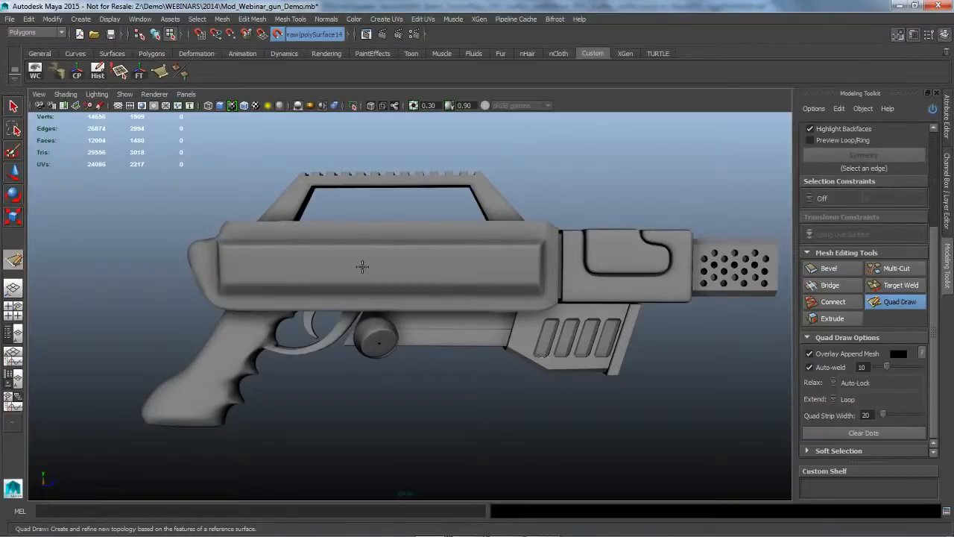
pyautogui.keyDown('alt'); pyautogui.moveTo(358, 264); pyautogui.dragTo(443, 272, button='right'); pyautogui.keyUp('alt')
pyautogui.keyDown('alt'); pyautogui.moveTo(425, 264); pyautogui.dragTo(435, 294, button='middle'); pyautogui.keyUp('alt')
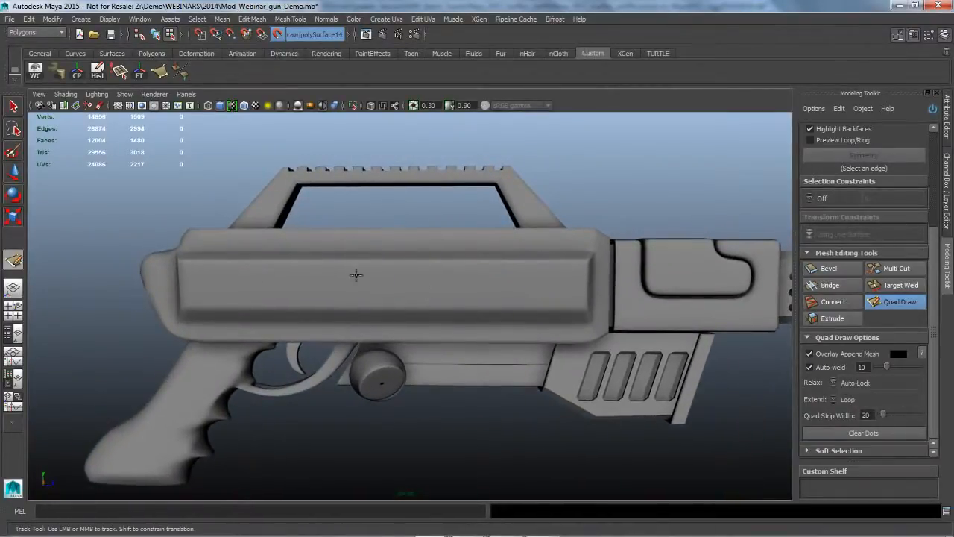
pyautogui.keyDown('alt'); pyautogui.moveTo(368, 273); pyautogui.dragTo(443, 293, button='right'); pyautogui.keyUp('alt')
pyautogui.keyDown('alt'); pyautogui.moveTo(443, 293); pyautogui.dragTo(445, 300); pyautogui.keyUp('alt')
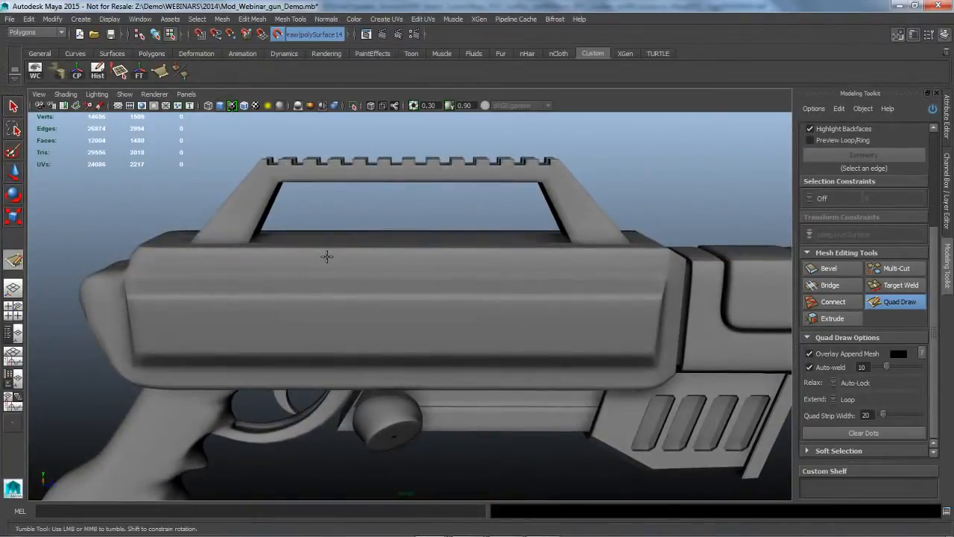
pyautogui.keyDown('alt'); pyautogui.moveTo(330, 271); pyautogui.dragTo(335, 268); pyautogui.keyUp('alt')
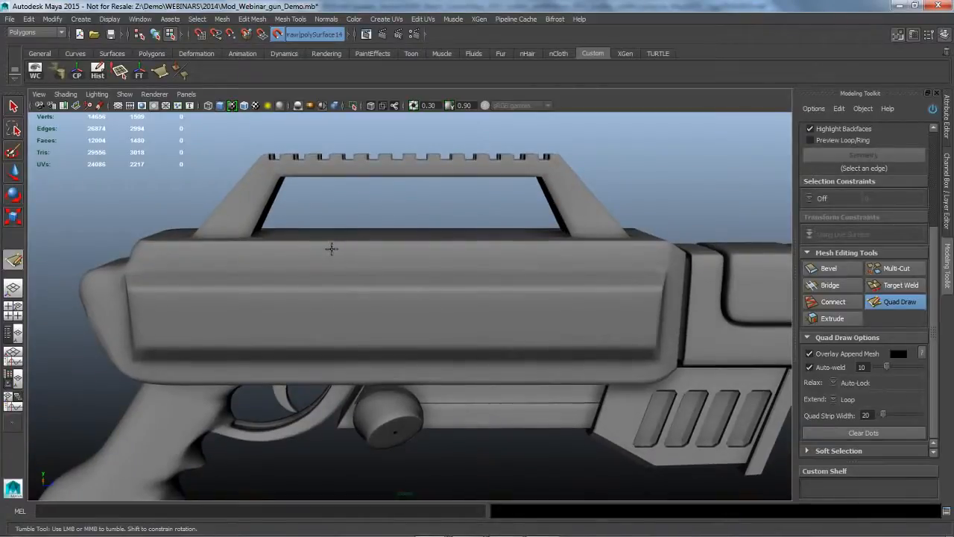
pyautogui.click(325, 245)
pyautogui.click(375, 249)
# - Place two more pairs of Quad Draw dots below the first pair, above and on the upper ridge of the side panel
pyautogui.moveTo(330, 283)
pyautogui.keyDown('alt'); pyautogui.mouseDown()
pyautogui.moveTo(337, 292)
pyautogui.moveTo(336, 272)
pyautogui.mouseUp(); pyautogui.keyUp('alt')
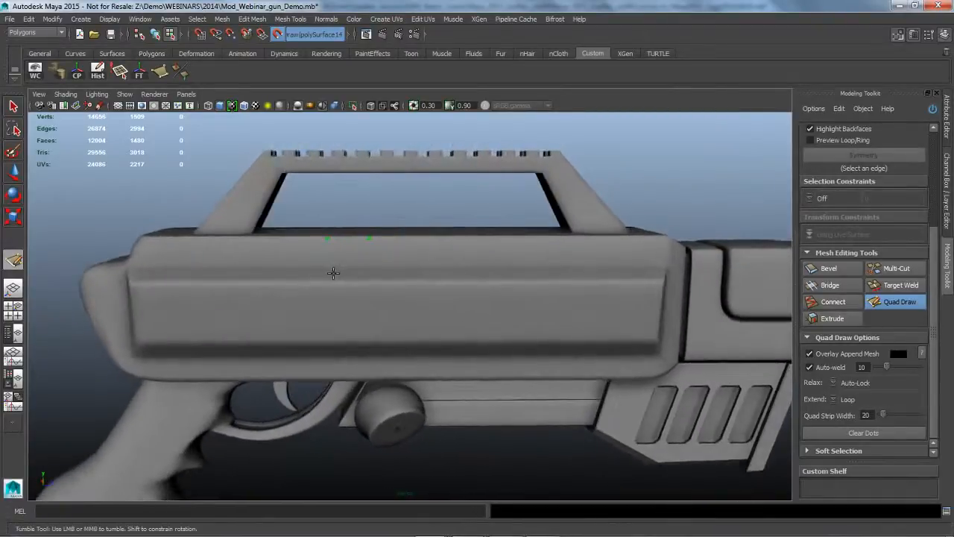
pyautogui.click(328, 268)
pyautogui.click(371, 267)
pyautogui.click(326, 281)
pyautogui.click(373, 282)
# - Place three more pairs of dots down the gun body to its lower edge, undoing a misplaced dot along the way
pyautogui.keyDown('alt'); pyautogui.moveTo(349, 313); pyautogui.dragTo(350, 306); pyautogui.keyUp('alt')
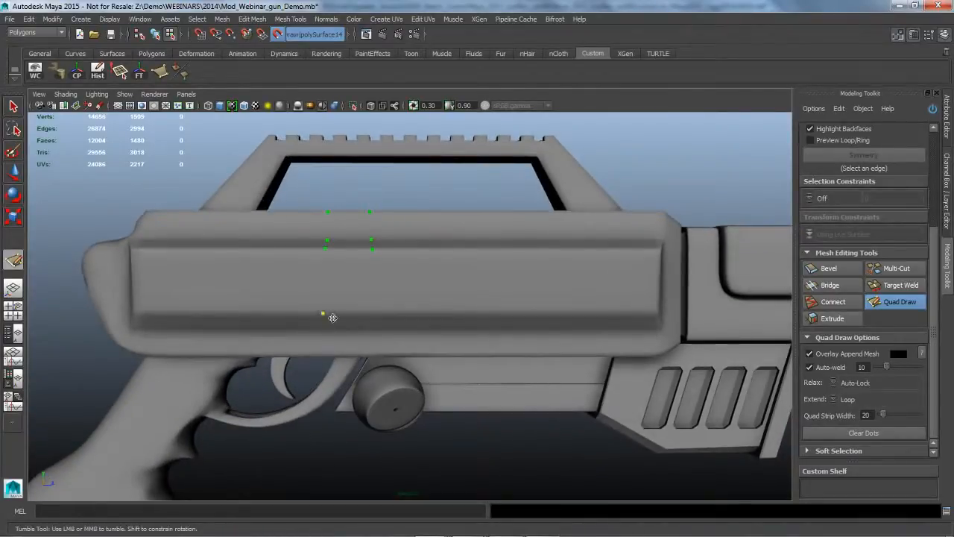
pyautogui.click(374, 313)
pyautogui.hotkey('ctrl', 'z')
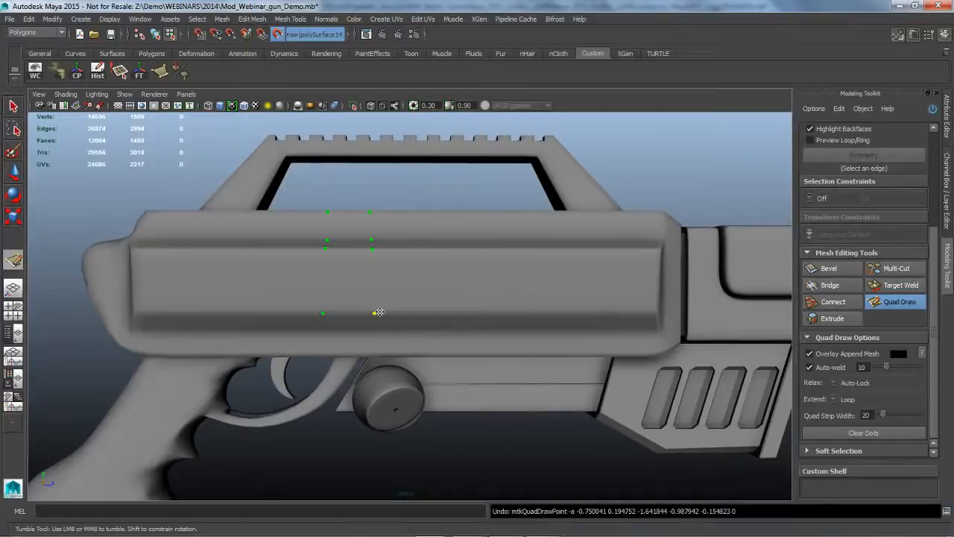
pyautogui.moveTo(379, 311)
pyautogui.keyDown('alt'); pyautogui.mouseDown()
pyautogui.moveTo(380, 301)
pyautogui.moveTo(341, 296)
pyautogui.mouseUp(); pyautogui.keyUp('alt')
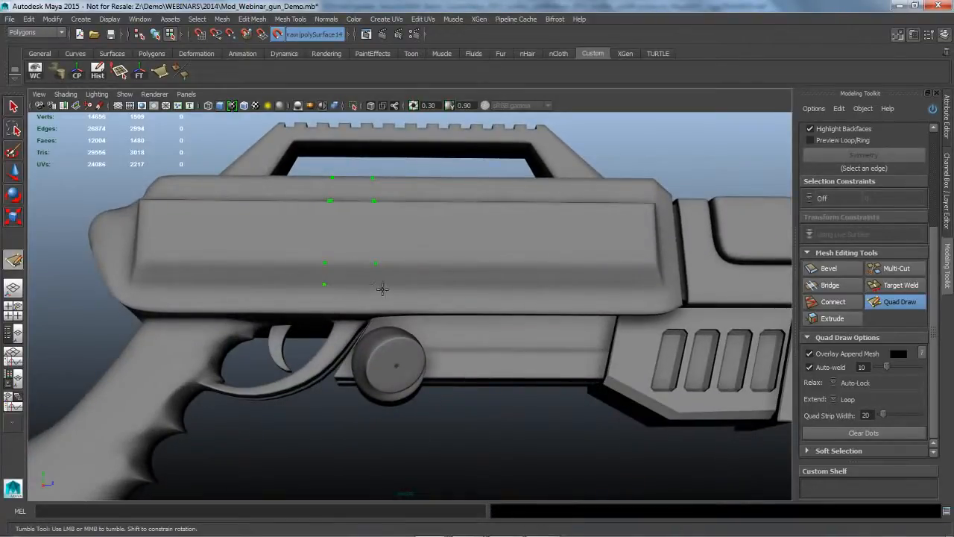
pyautogui.keyDown('alt'); pyautogui.moveTo(413, 247); pyautogui.dragTo(411, 259); pyautogui.keyUp('alt')
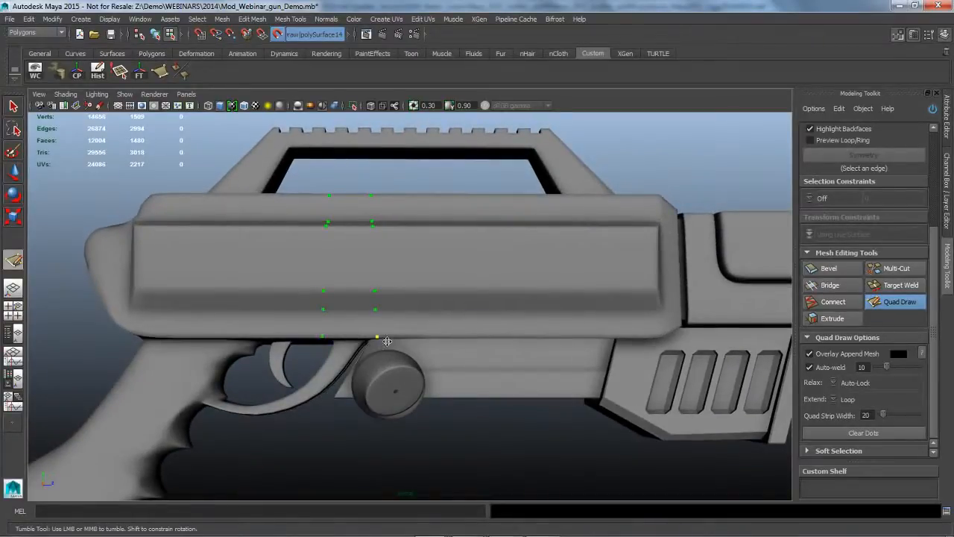
pyautogui.moveTo(424, 263)
pyautogui.keyDown('alt'); pyautogui.mouseDown()
pyautogui.moveTo(425, 272)
pyautogui.moveTo(379, 252)
pyautogui.mouseUp(); pyautogui.keyUp('alt')
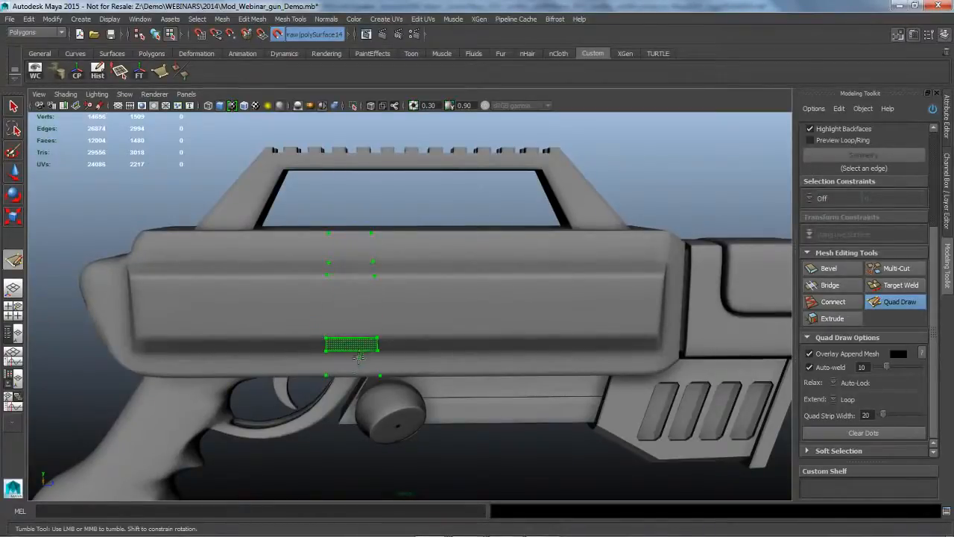
# - Fill the spaces between the paired dots with quads to form a vertical strip of five faces down the gun body
pyautogui.keyDown('shift'); pyautogui.click(354, 250); pyautogui.keyUp('shift')
pyautogui.keyDown('shift'); pyautogui.click(355, 275); pyautogui.keyUp('shift')
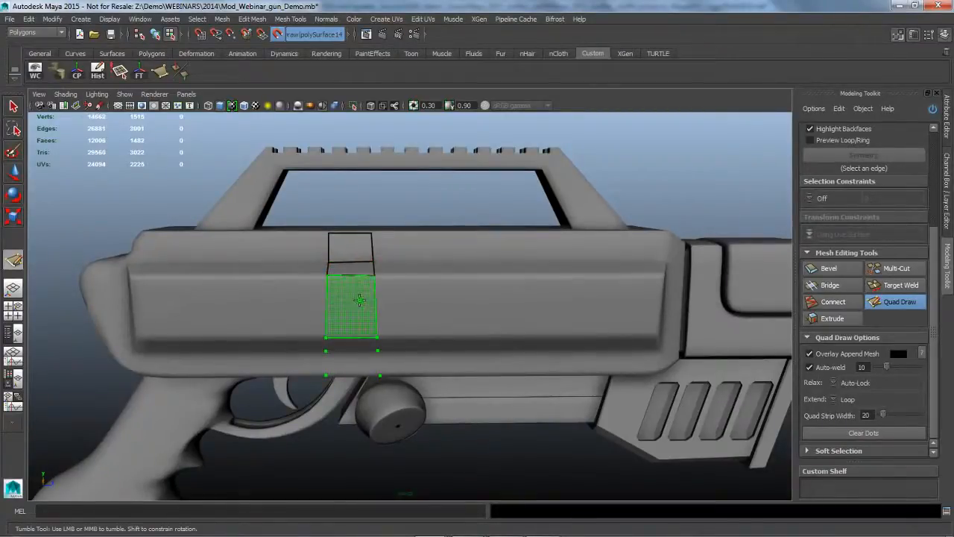
pyautogui.keyDown('shift'); pyautogui.click(358, 298); pyautogui.keyUp('shift')
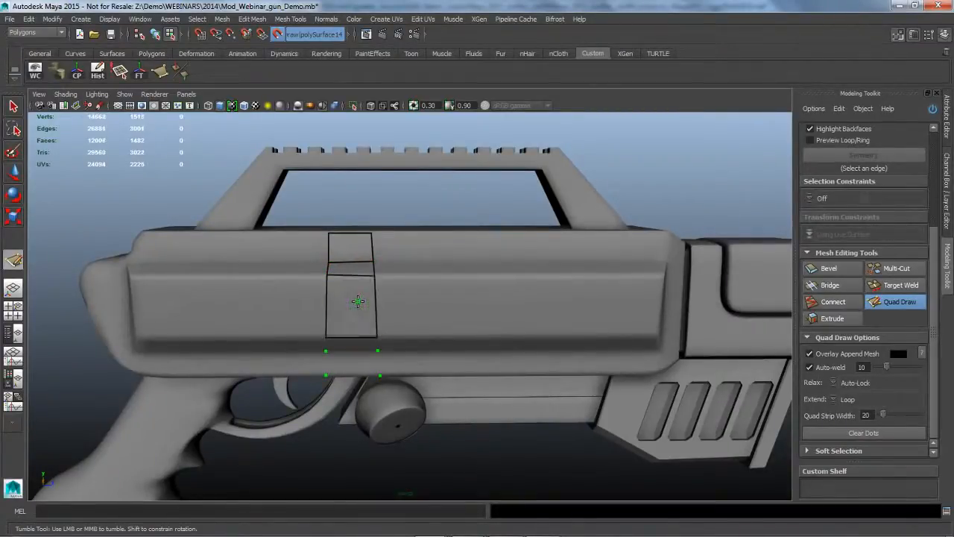
pyautogui.keyDown('shift'); pyautogui.click(353, 362); pyautogui.keyUp('shift')
pyautogui.keyDown('alt'); pyautogui.moveTo(479, 287); pyautogui.dragTo(416, 299); pyautogui.keyUp('alt')
pyautogui.keyDown('alt'); pyautogui.moveTo(416, 299); pyautogui.dragTo(449, 248, button='right'); pyautogui.keyUp('alt')
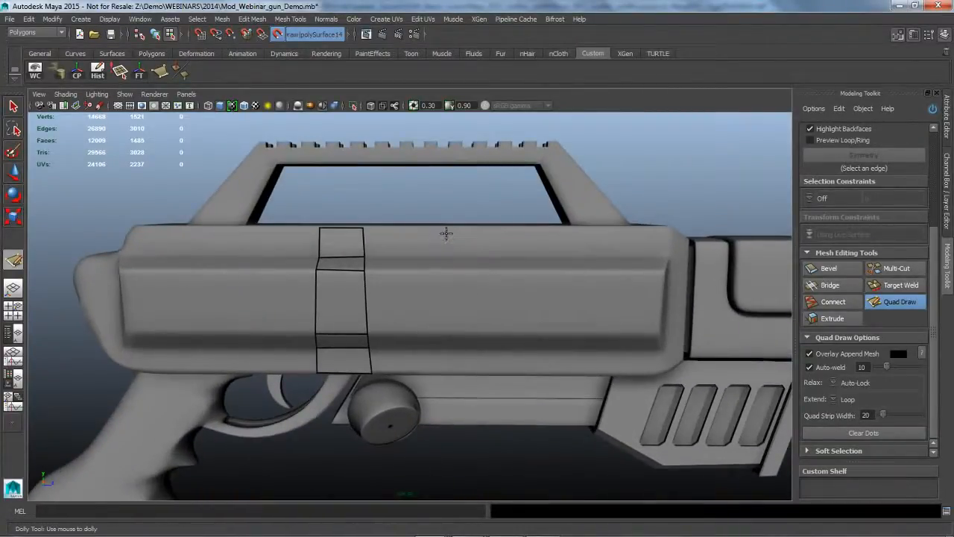
# - Place a column of six dots on the barrel side of the quad strip, level with the strip's vertices
pyautogui.click(442, 260)
pyautogui.click(455, 340)
pyautogui.moveTo(454, 340)
pyautogui.keyDown('alt'); pyautogui.mouseDown()
pyautogui.moveTo(467, 347)
pyautogui.moveTo(453, 325)
pyautogui.mouseUp(); pyautogui.keyUp('alt')
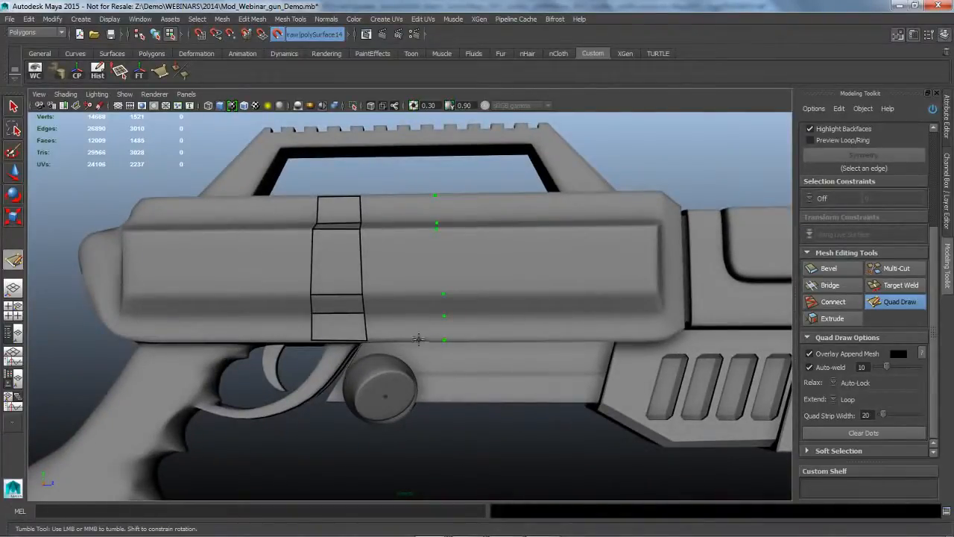
# - Fill the gap between the strip and the new dot column with five quads, matching the rows of the first strip
pyautogui.keyDown('shift'); pyautogui.click(412, 307); pyautogui.keyUp('shift')
pyautogui.keyDown('shift'); pyautogui.click(412, 307); pyautogui.keyUp('shift')
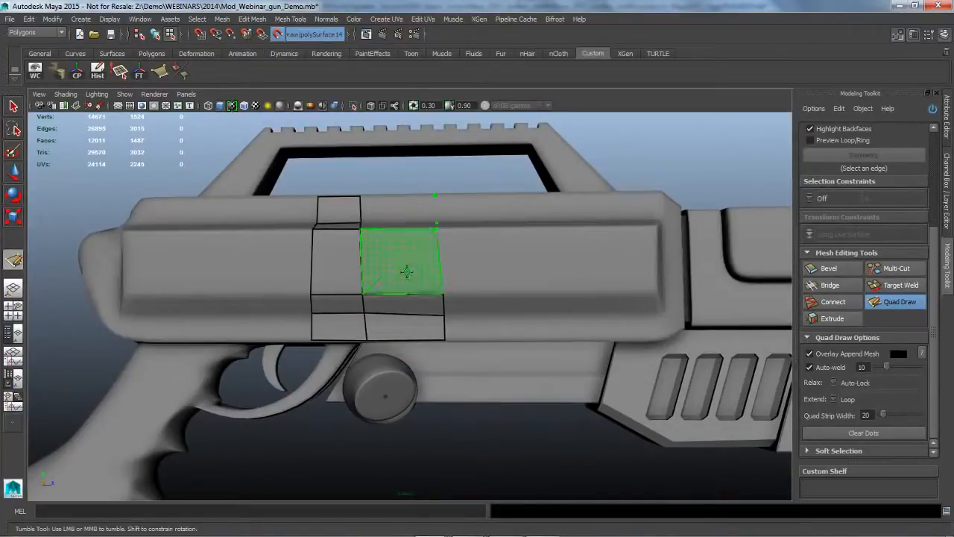
pyautogui.keyDown('shift'); pyautogui.click(405, 267); pyautogui.keyUp('shift')
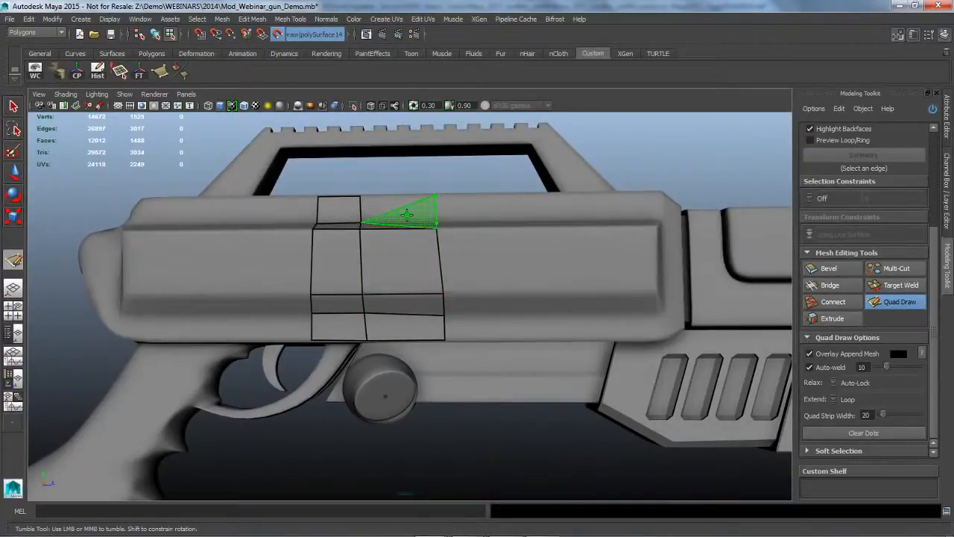
pyautogui.keyDown('shift'); pyautogui.click(404, 212); pyautogui.keyUp('shift')
pyautogui.keyDown('alt'); pyautogui.moveTo(445, 307); pyautogui.dragTo(446, 320); pyautogui.keyUp('alt')
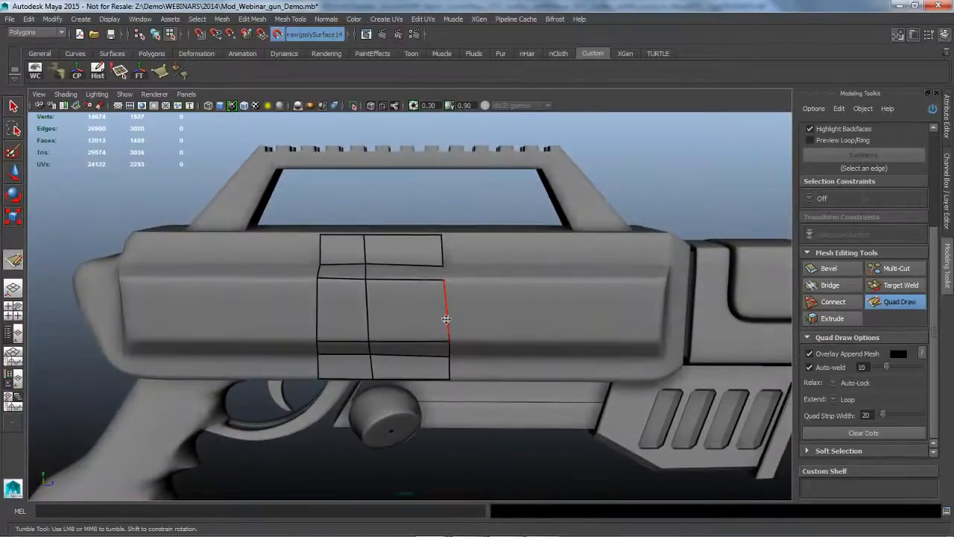
pyautogui.keyDown('shift'); pyautogui.click(411, 274); pyautogui.keyUp('shift')
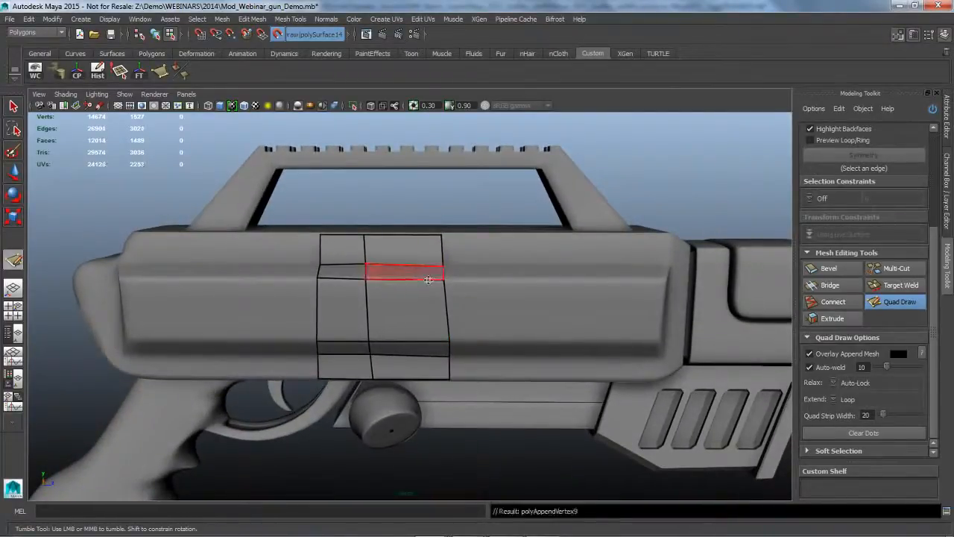
# - Switch the Quad Draw extend mode from Loop to Edge
pyautogui.keyDown('alt'); pyautogui.moveTo(496, 341); pyautogui.dragTo(442, 312); pyautogui.keyUp('alt')
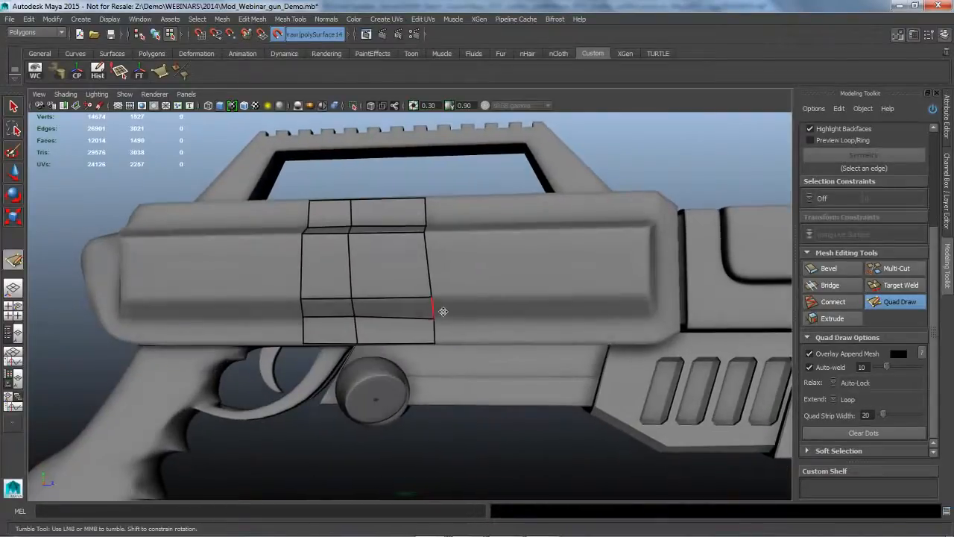
pyautogui.press('Tab')
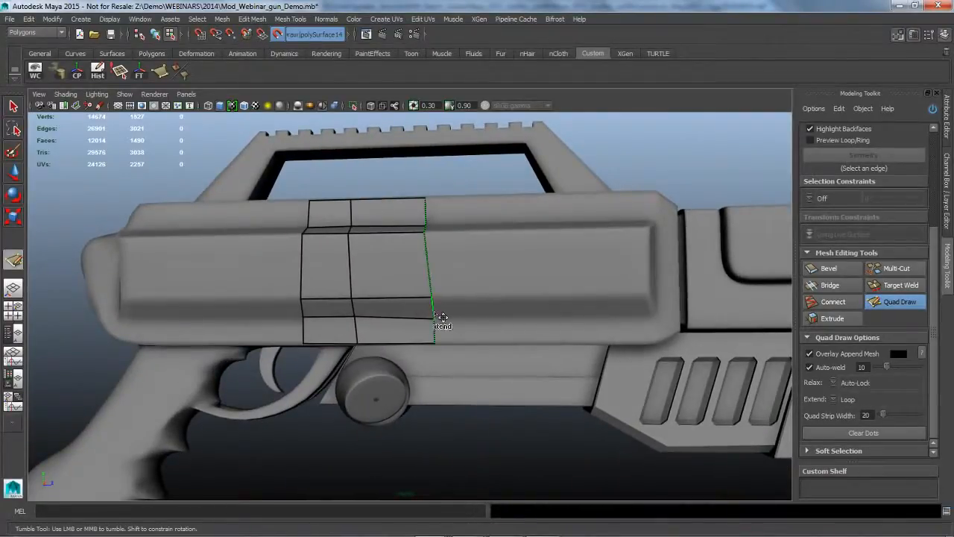
pyautogui.keyDown('ctrl'); pyautogui.keyDown('shift'); pyautogui.rightClick(440, 312); pyautogui.keyUp('shift'); pyautogui.keyUp('ctrl')
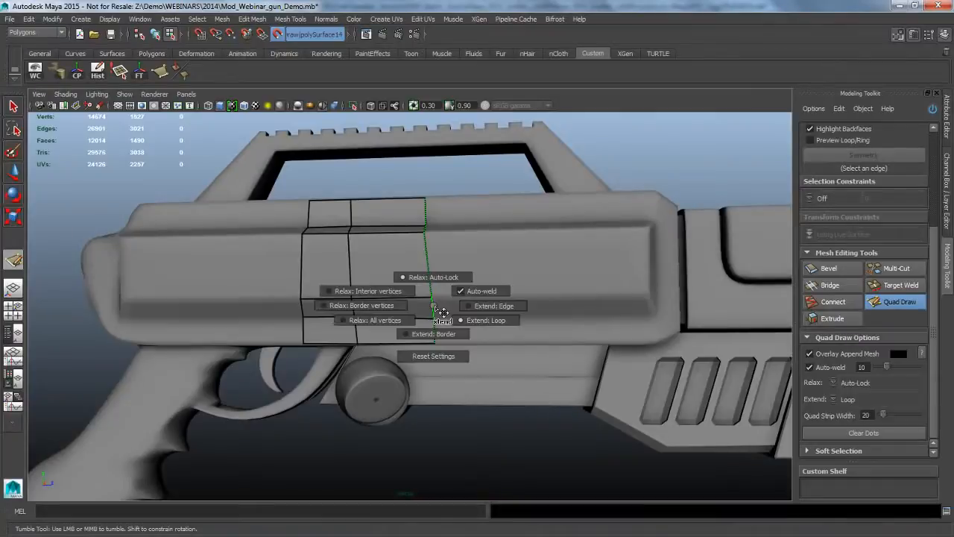
pyautogui.click(488, 306)
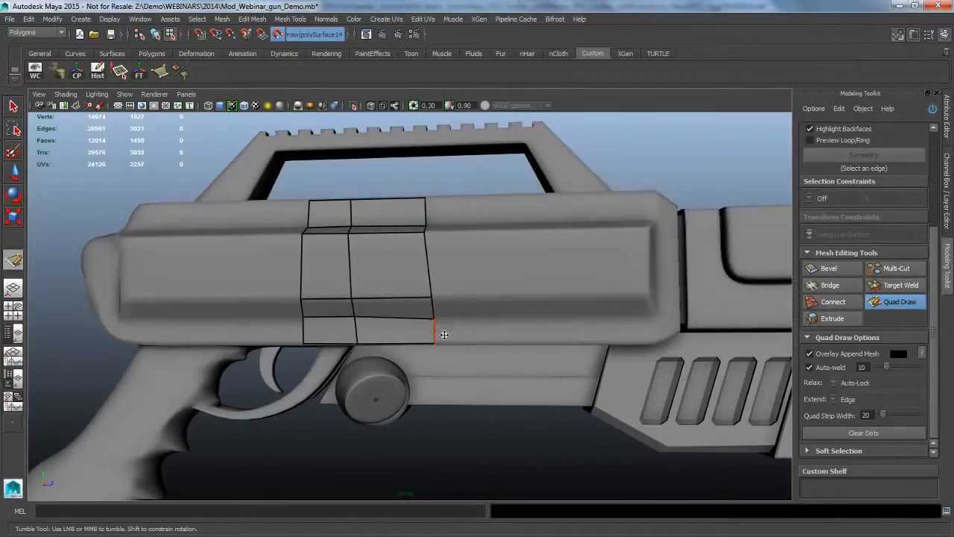
# - Extend the two lowest border edges on the strip's barrel side into new quads along the gun body
pyautogui.press('Tab')
pyautogui.moveTo(442, 337); pyautogui.dragTo(504, 335)
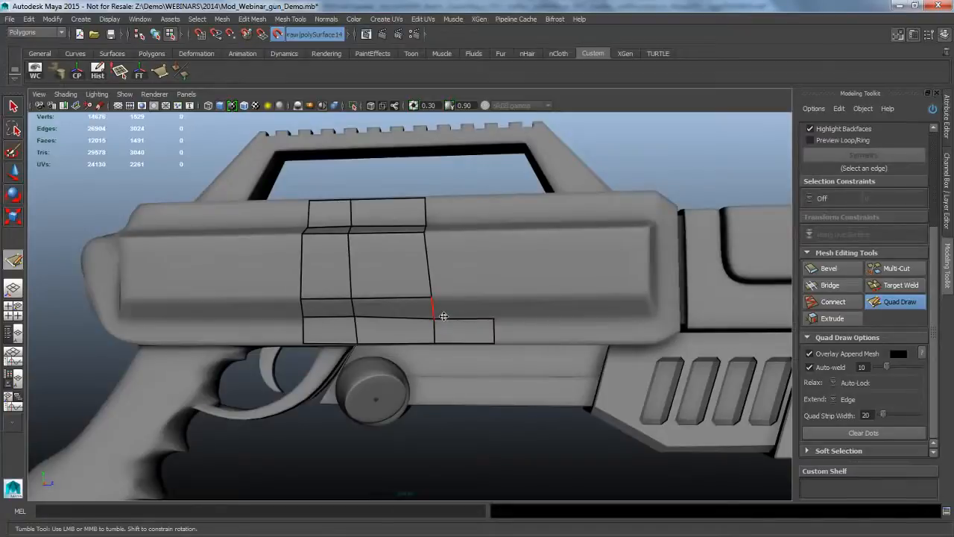
pyautogui.moveTo(442, 313)
pyautogui.mouseDown()
pyautogui.moveTo(480, 299)
pyautogui.moveTo(501, 279)
pyautogui.moveTo(498, 310)
pyautogui.mouseUp()
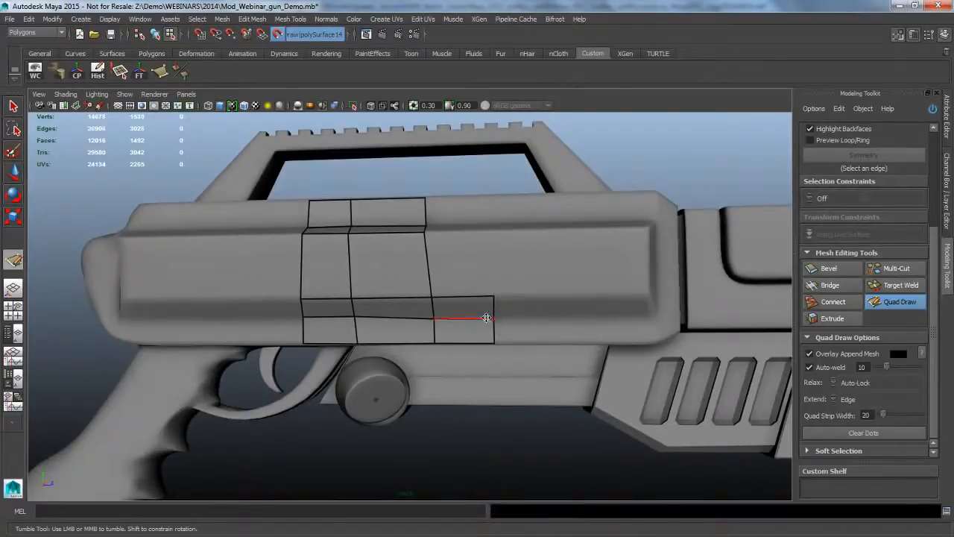
# - Create a small separate quad on the gun body between the strip and the barrel, above the extended quads
pyautogui.keyDown('alt'); pyautogui.moveTo(516, 378); pyautogui.dragTo(521, 328, button='right'); pyautogui.keyUp('alt')
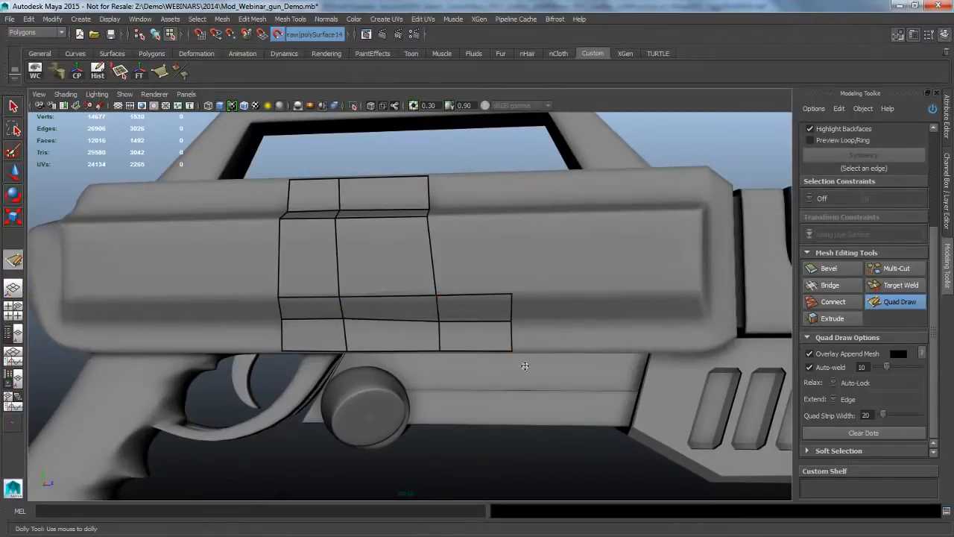
pyautogui.keyDown('alt'); pyautogui.moveTo(509, 383); pyautogui.dragTo(519, 358); pyautogui.keyUp('alt')
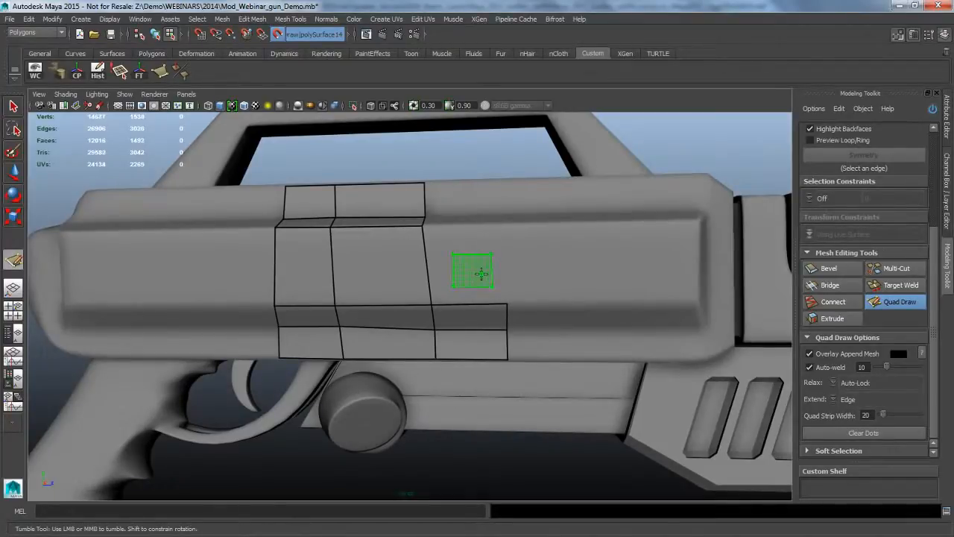
pyautogui.keyDown('shift'); pyautogui.click(476, 271); pyautogui.keyUp('shift')
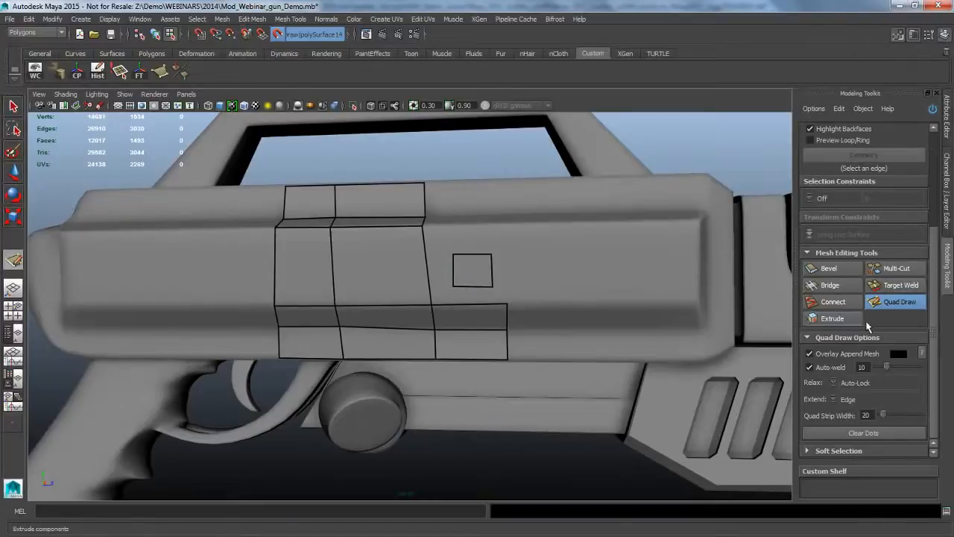
# - Try Target Weld on the separate quad's near edge against the strip's border edge, then undo the welds
pyautogui.click(901, 285)
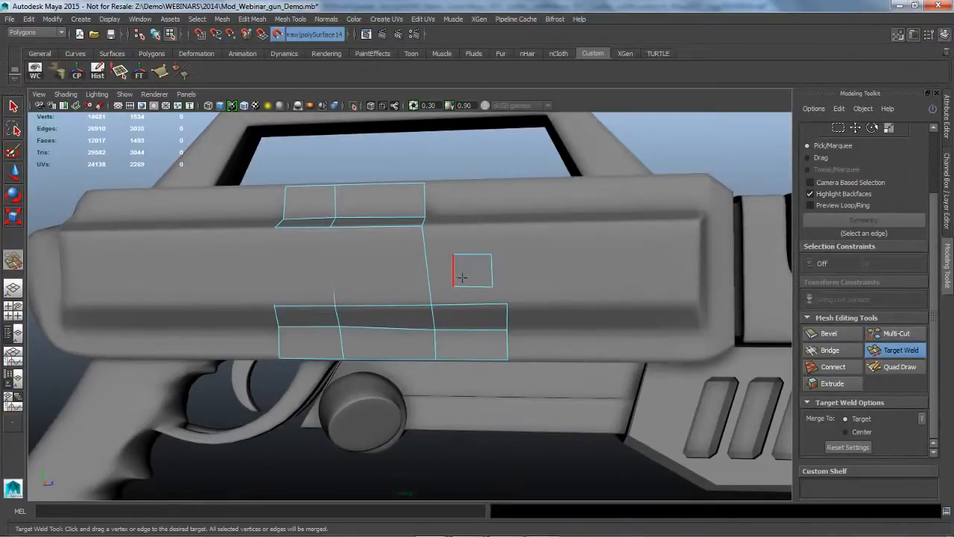
pyautogui.moveTo(461, 277); pyautogui.dragTo(437, 273)
pyautogui.hotkey('ctrl', 'z')
pyautogui.moveTo(446, 311); pyautogui.dragTo(446, 312)
pyautogui.hotkey('ctrl', 'z')
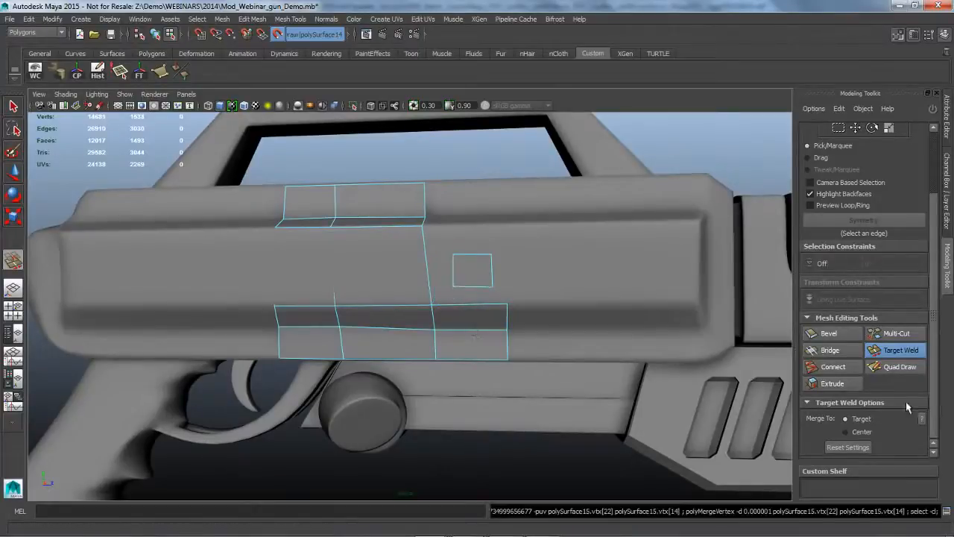
# - Set Target Weld to merge to Center, try welding the separate quad to the strip's border edge, and undo it
pyautogui.click(864, 433)
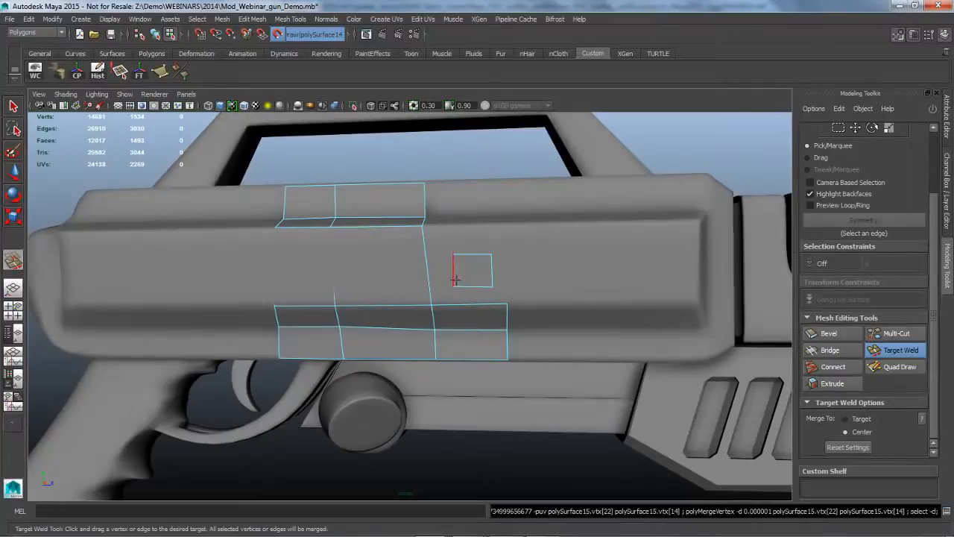
pyautogui.moveTo(452, 269); pyautogui.dragTo(440, 278)
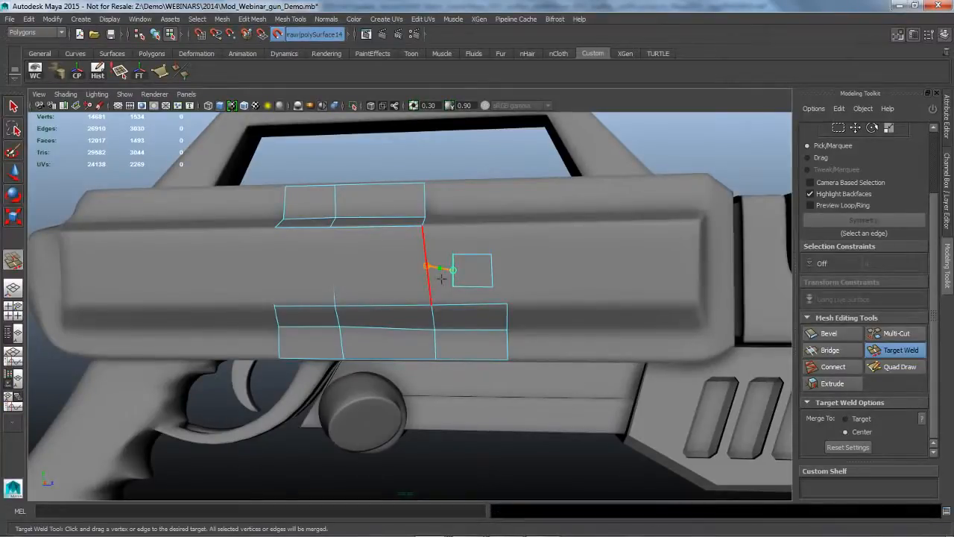
pyautogui.moveTo(438, 278); pyautogui.dragTo(440, 311)
pyautogui.hotkey('ctrl', 'z')
pyautogui.hotkey('ctrl', 'z')
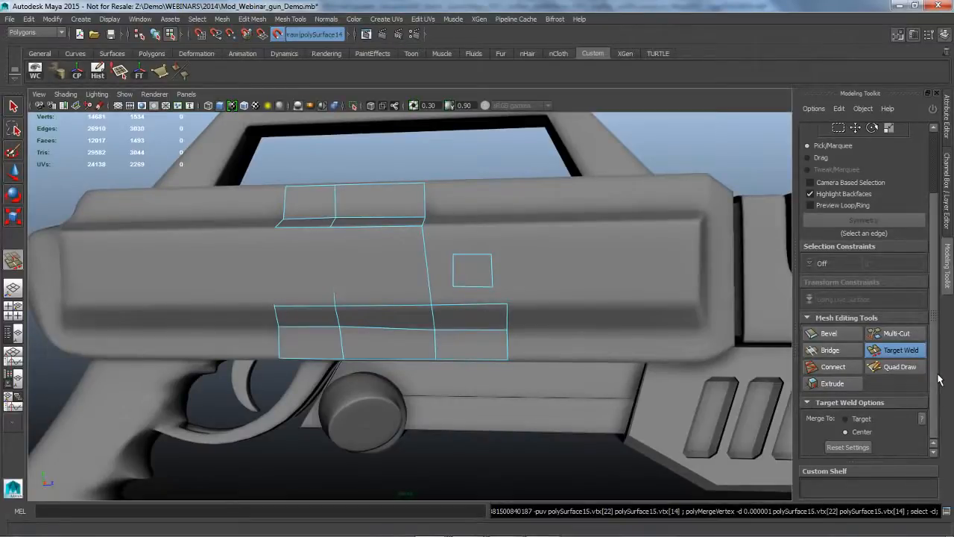
# - Leave Target Weld and delete only the separate quad's face, undoing an unwanted deletion along the way
pyautogui.click(12, 106)
pyautogui.click(155, 34)
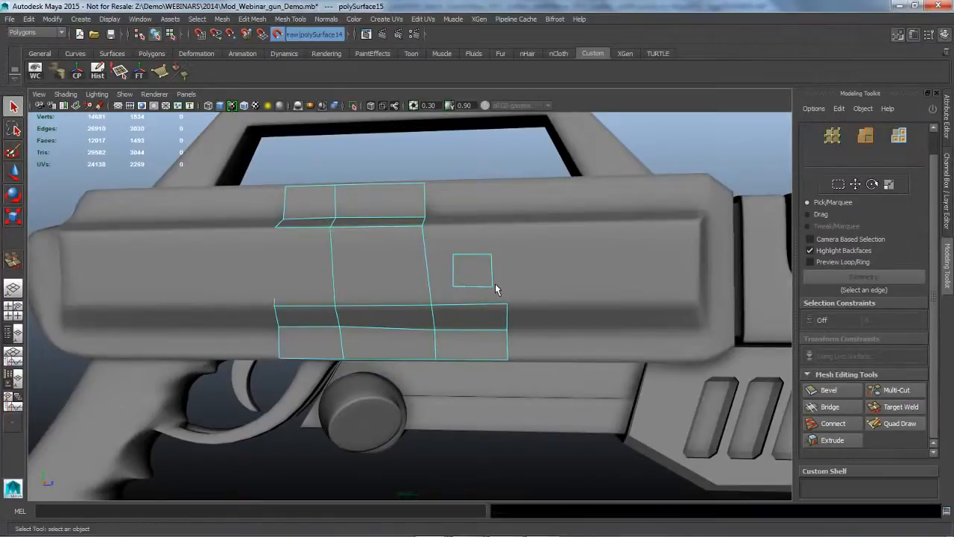
pyautogui.press('Delete')
pyautogui.hotkey('ctrl', 'z')
pyautogui.moveTo(471, 253); pyautogui.dragTo(479, 285, button='right')
pyautogui.click(478, 276)
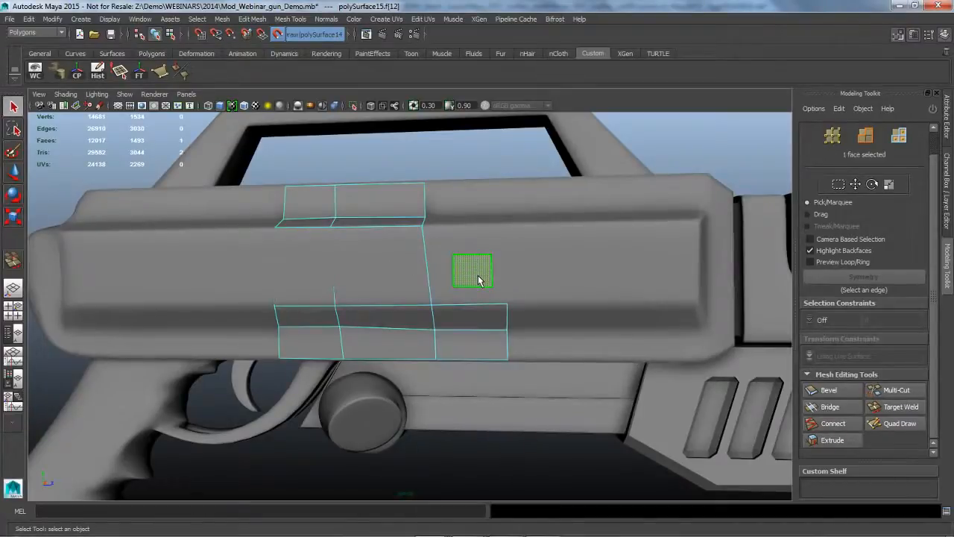
pyautogui.press('Delete')
# - Reactivate Quad Draw and extend the strip's two upper border edges into quads on the top of the gun body
pyautogui.moveTo(400, 283)
pyautogui.keyDown('alt'); pyautogui.mouseDown()
pyautogui.moveTo(336, 300)
pyautogui.moveTo(348, 299)
pyautogui.moveTo(356, 370)
pyautogui.moveTo(631, 410)
pyautogui.mouseUp(); pyautogui.keyUp('alt')
pyautogui.click(897, 423)
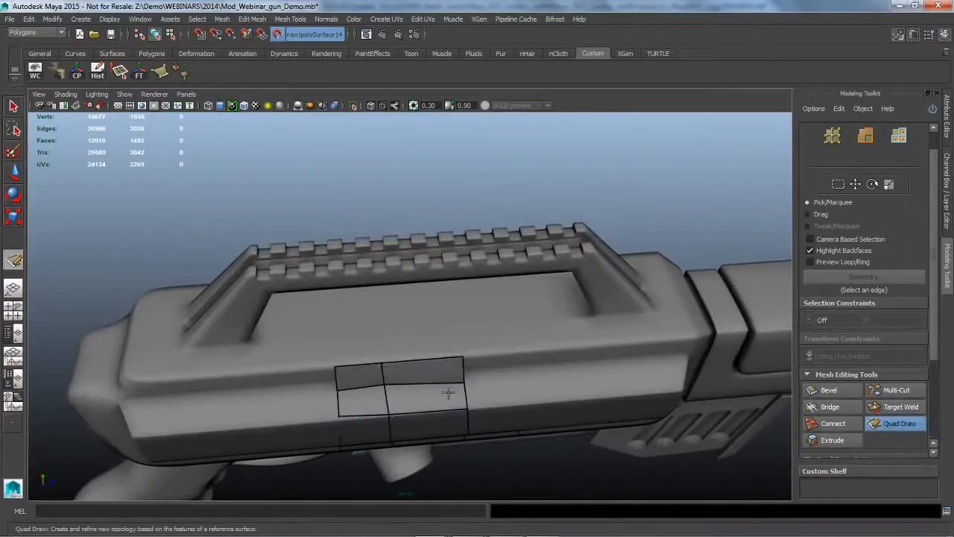
pyautogui.moveTo(448, 393)
pyautogui.keyDown('alt'); pyautogui.mouseDown()
pyautogui.moveTo(417, 413)
pyautogui.moveTo(391, 403)
pyautogui.moveTo(393, 383)
pyautogui.moveTo(371, 349)
pyautogui.mouseUp(); pyautogui.keyUp('alt')
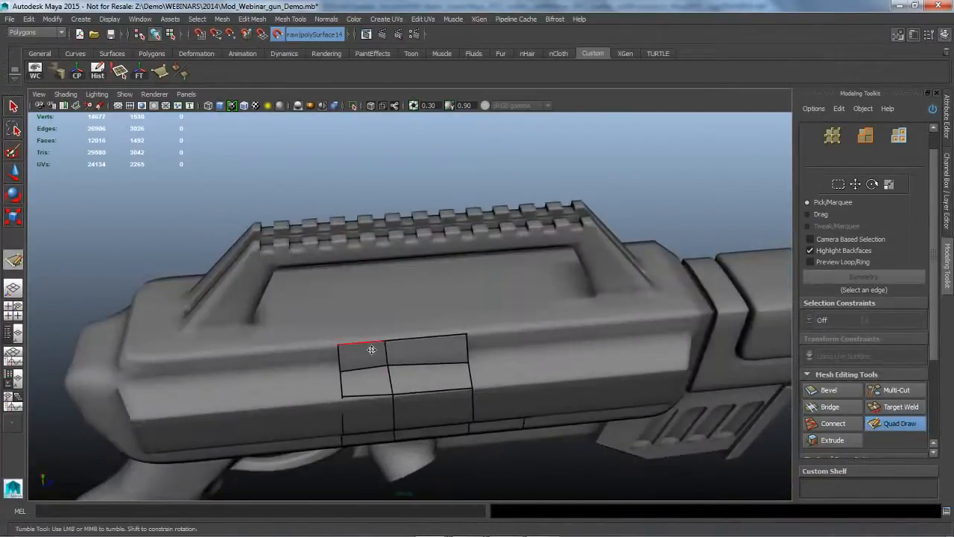
pyautogui.rightClick(361, 255)
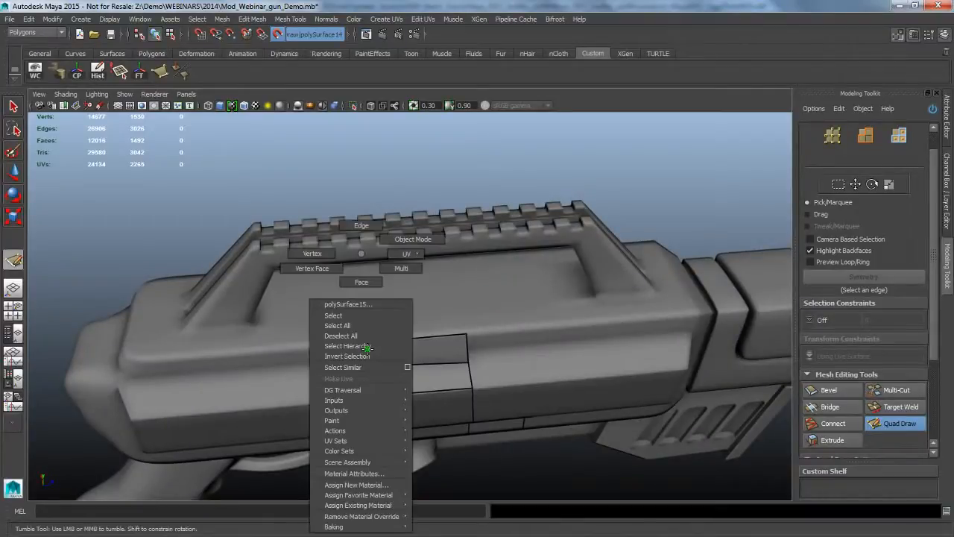
pyautogui.moveTo(369, 260); pyautogui.dragTo(413, 240, button='right')
pyautogui.keyDown('alt'); pyautogui.moveTo(434, 395); pyautogui.dragTo(399, 353); pyautogui.keyUp('alt')
pyautogui.keyDown('alt'); pyautogui.moveTo(399, 353); pyautogui.dragTo(432, 359, button='right'); pyautogui.keyUp('alt')
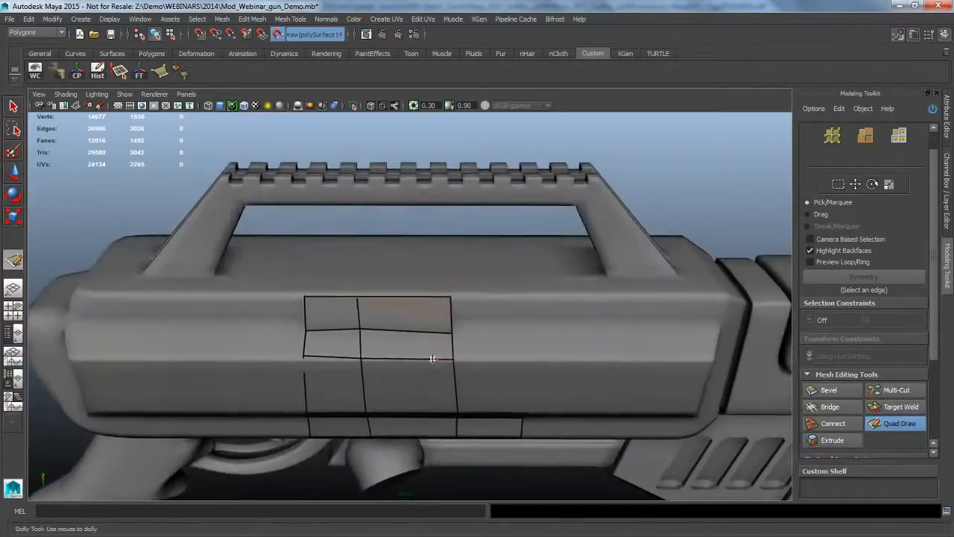
pyautogui.keyDown('ctrl'); pyautogui.keyDown('shift'); pyautogui.moveTo(336, 295); pyautogui.dragTo(360, 310, button='right'); pyautogui.keyUp('shift'); pyautogui.keyUp('ctrl')
pyautogui.moveTo(367, 312)
pyautogui.keyDown('alt'); pyautogui.mouseDown()
pyautogui.moveTo(437, 400)
pyautogui.moveTo(404, 345)
pyautogui.mouseUp(); pyautogui.keyUp('alt')
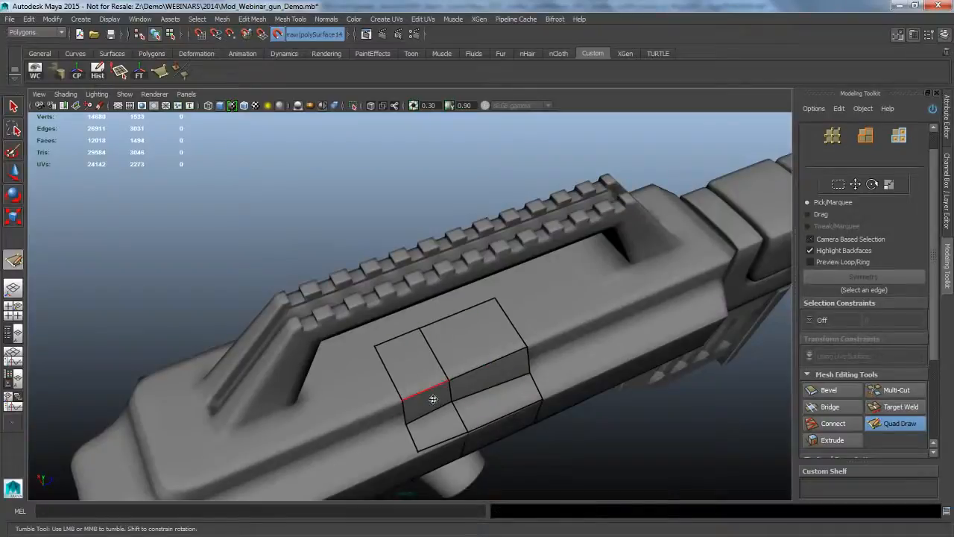
# - Nudge the edge at the upper bend and the middle vertex below it to follow the gun body's creases
pyautogui.keyDown('alt'); pyautogui.moveTo(425, 387); pyautogui.dragTo(392, 374); pyautogui.keyUp('alt')
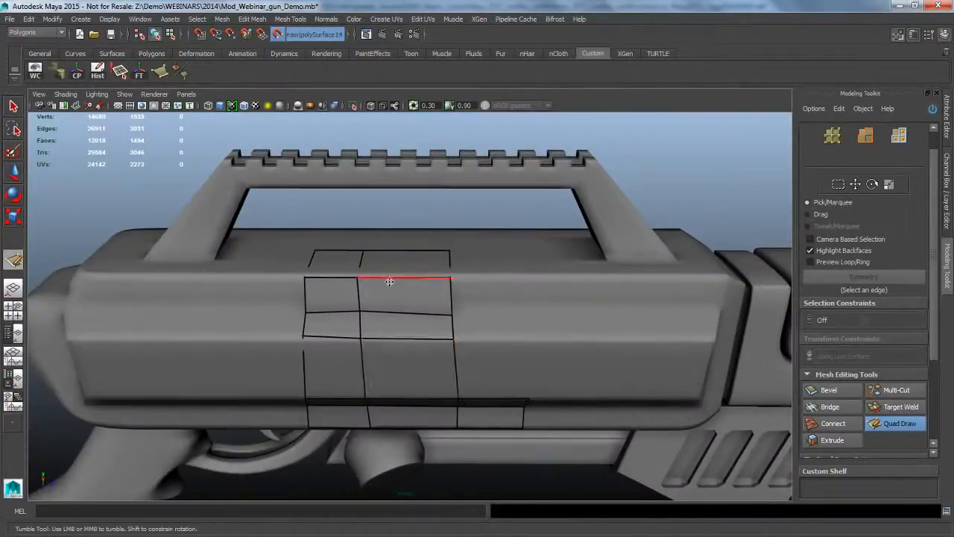
pyautogui.moveTo(390, 283); pyautogui.dragTo(392, 280)
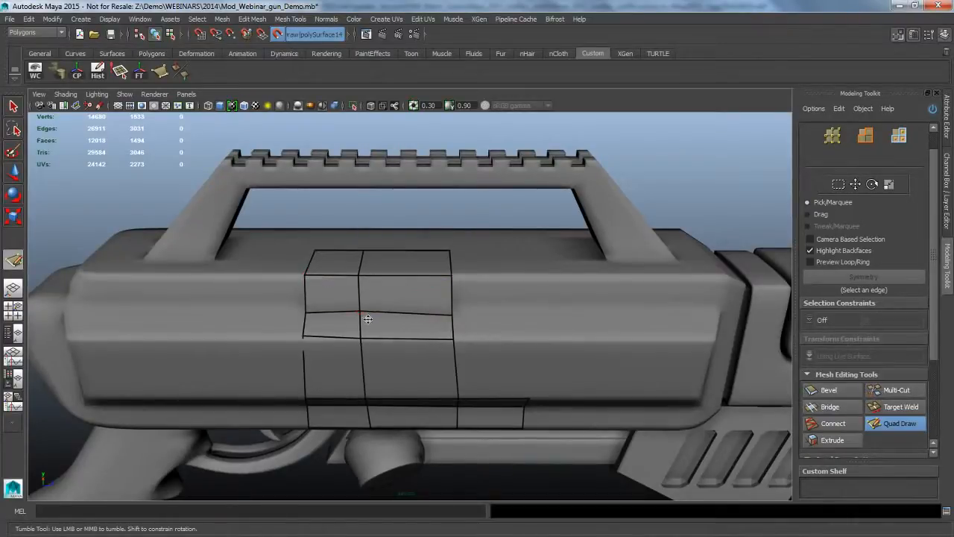
pyautogui.moveTo(369, 317); pyautogui.dragTo(368, 321)
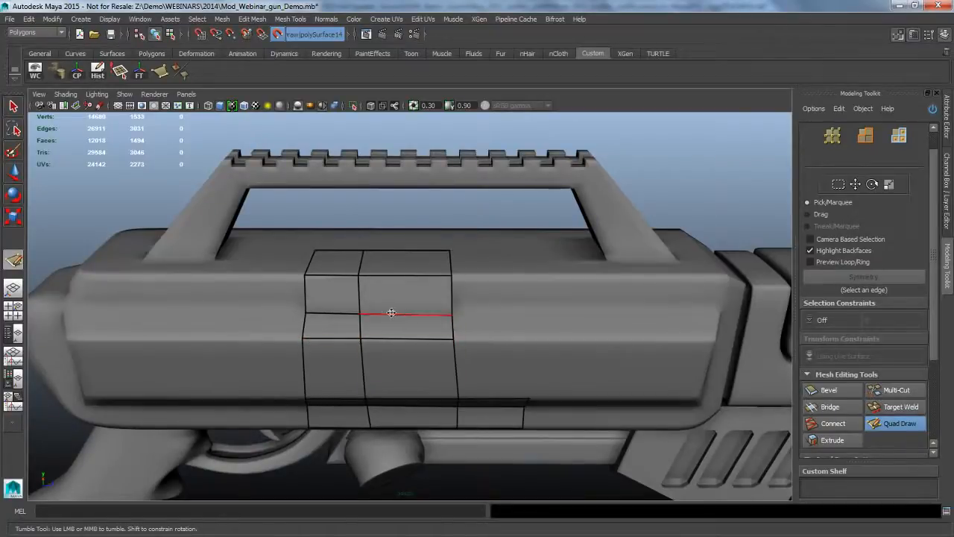
# - Insert three vertical and two horizontal edge loops across the strip, plus a vertical one through the extended lower quads
pyautogui.moveTo(412, 304); pyautogui.dragTo(423, 338)
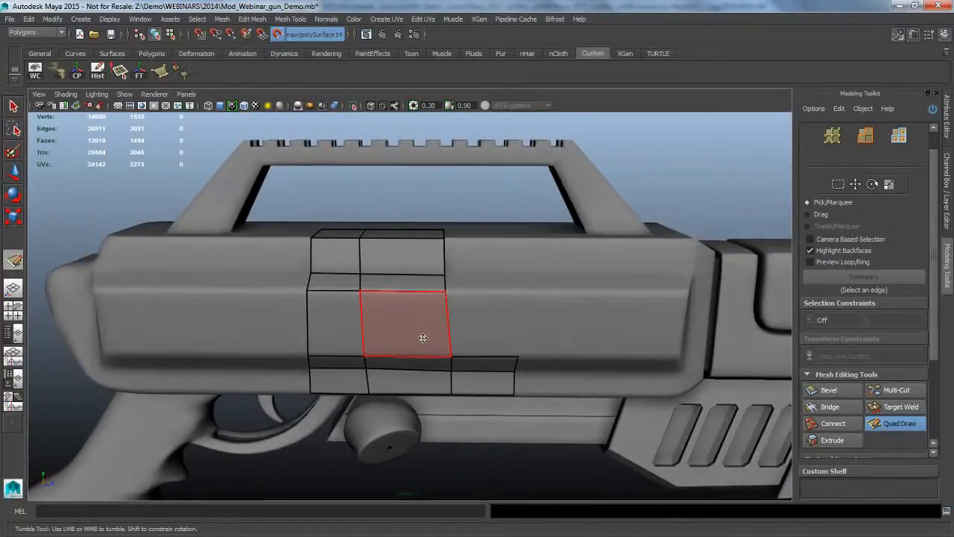
pyautogui.keyDown('ctrl'); pyautogui.click(440, 274); pyautogui.keyUp('ctrl')
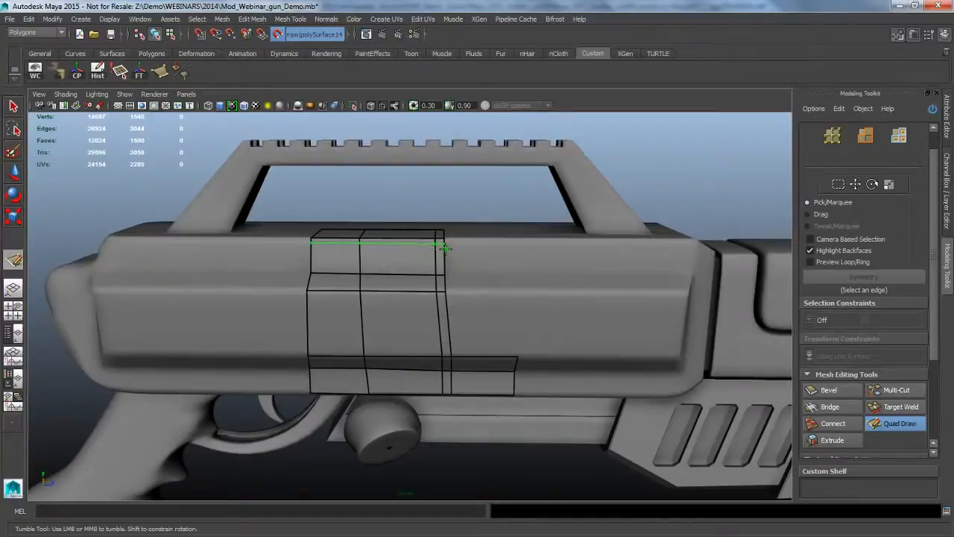
pyautogui.keyDown('ctrl'); pyautogui.click(405, 318); pyautogui.keyUp('ctrl')
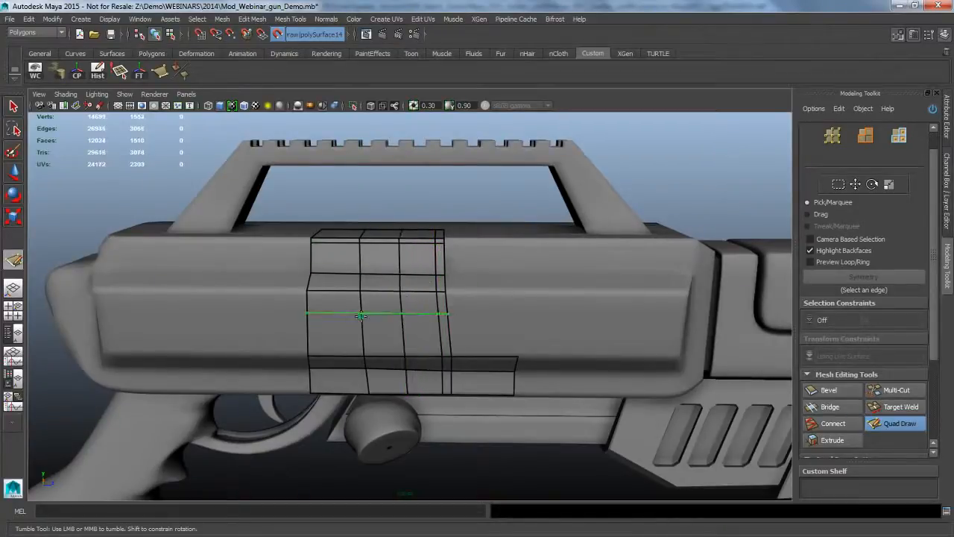
pyautogui.keyDown('ctrl'); pyautogui.click(337, 312); pyautogui.keyUp('ctrl')
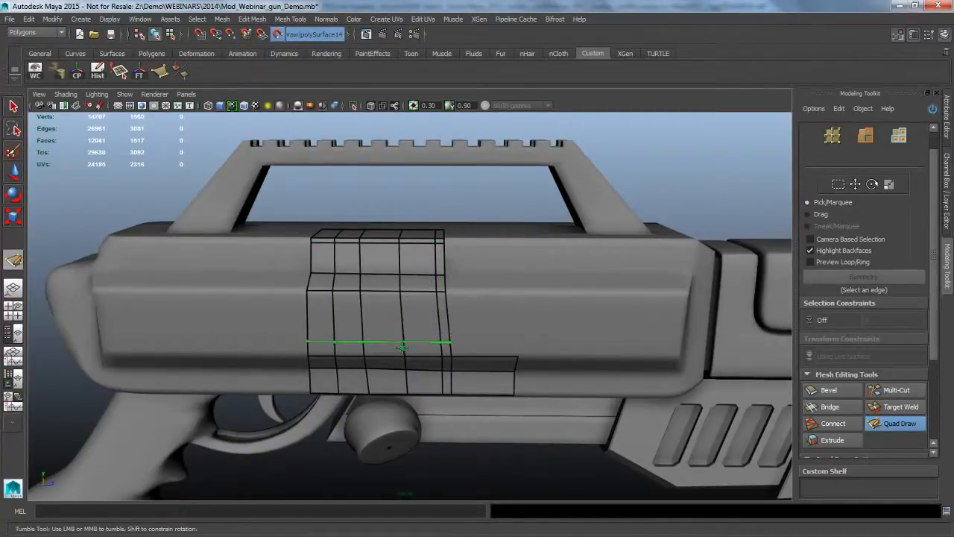
pyautogui.keyDown('ctrl'); pyautogui.click(403, 347); pyautogui.keyUp('ctrl')
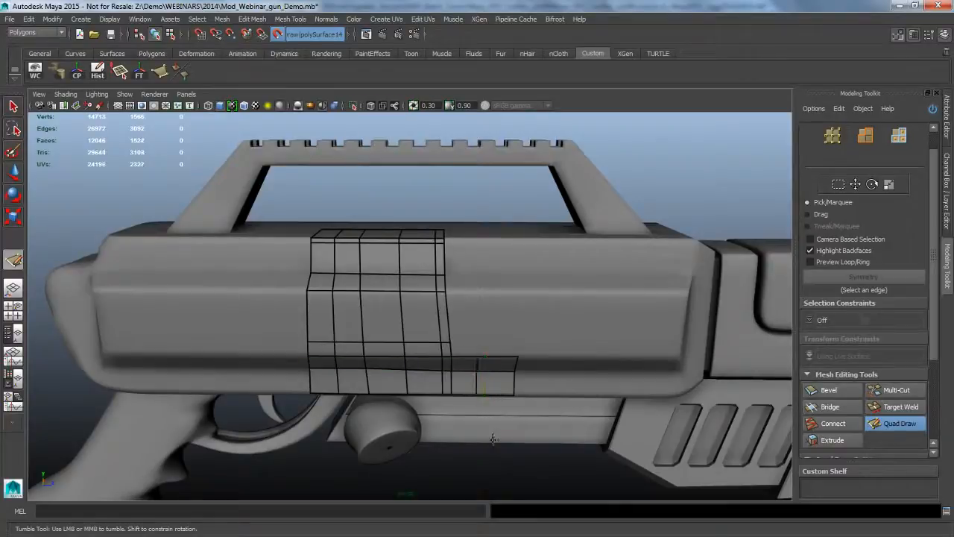
# - Disable the live surface and leave Quad Draw, returning to object selection of the retopology mesh
pyautogui.keyDown('alt'); pyautogui.moveTo(490, 439); pyautogui.dragTo(510, 444); pyautogui.keyUp('alt')
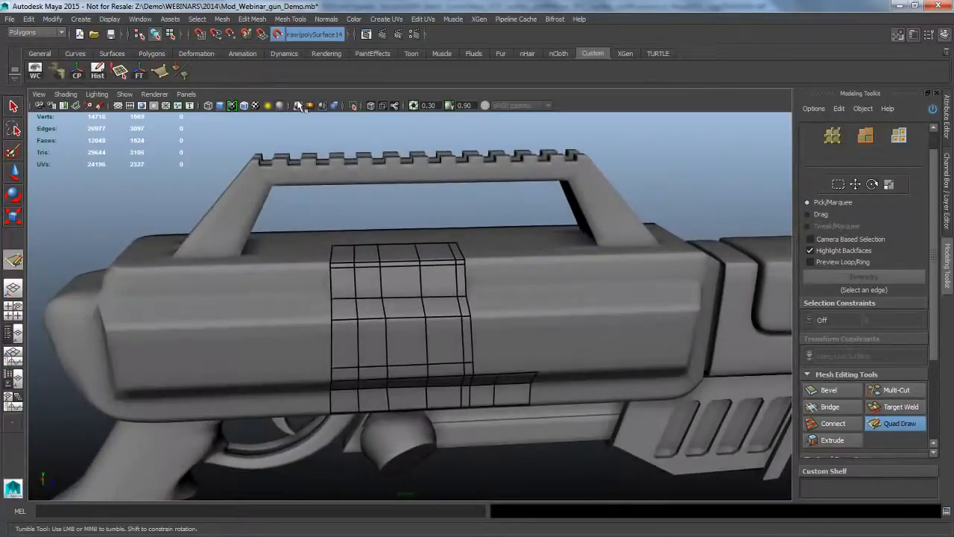
pyautogui.click(171, 36)
pyautogui.click(156, 35)
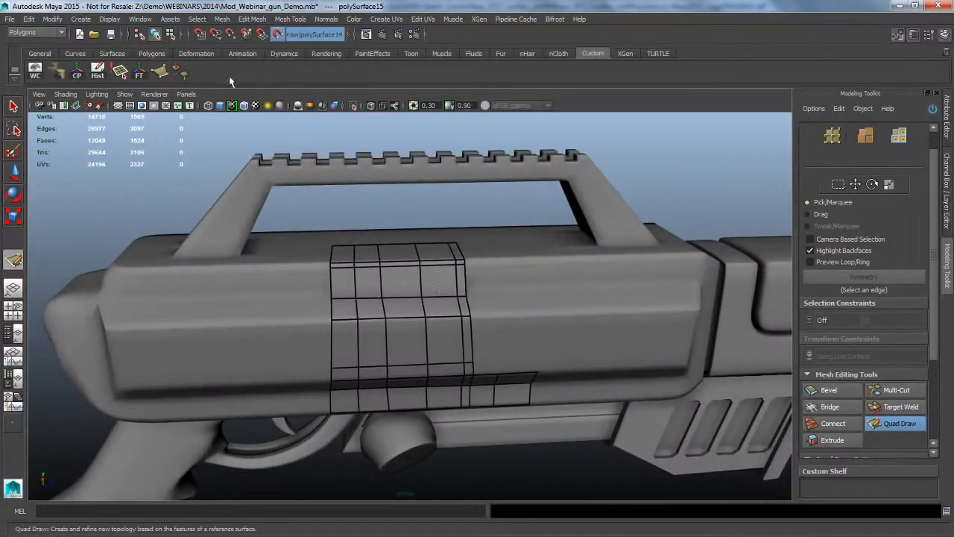
pyautogui.click(279, 35)
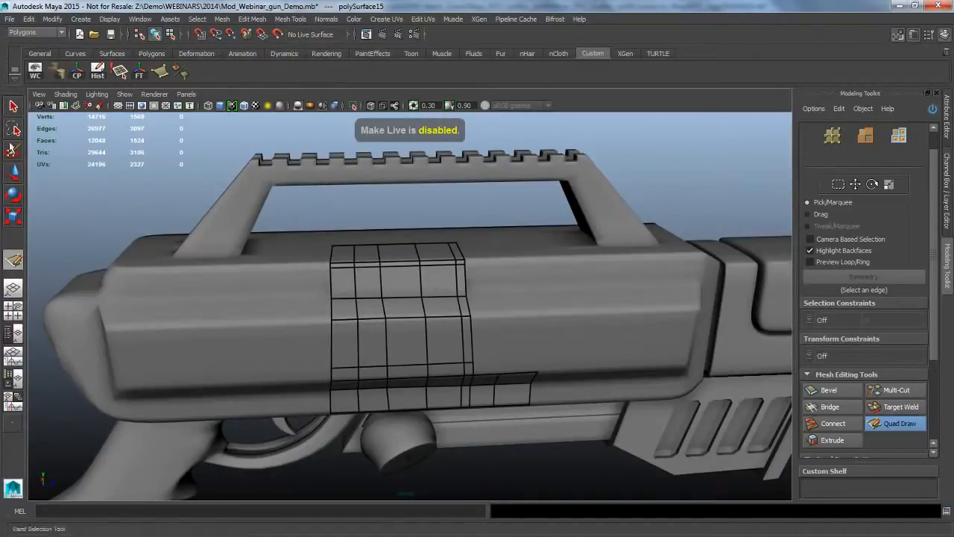
pyautogui.press('q')
pyautogui.keyDown('alt'); pyautogui.moveTo(419, 272); pyautogui.dragTo(395, 314); pyautogui.keyUp('alt')
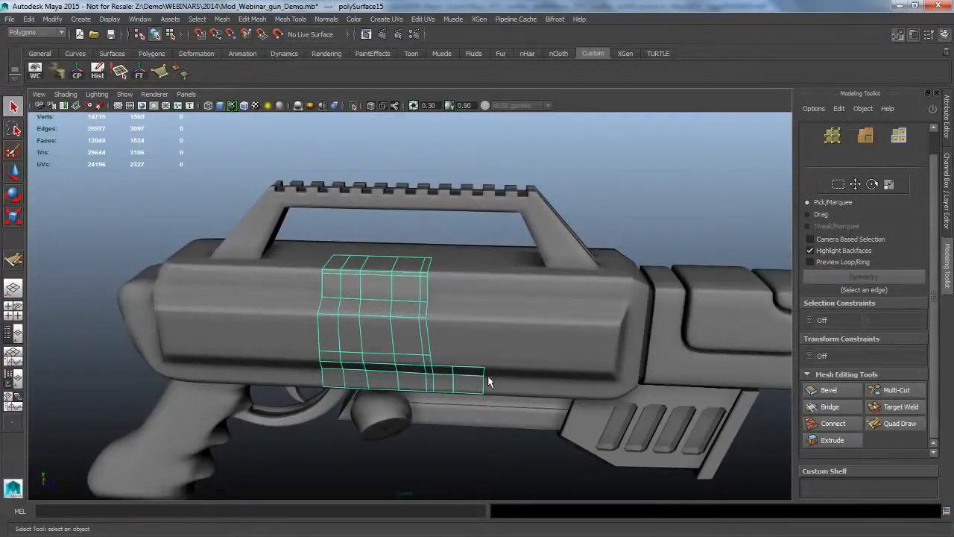
pyautogui.keyDown('alt'); pyautogui.moveTo(488, 379); pyautogui.dragTo(513, 368); pyautogui.keyUp('alt')
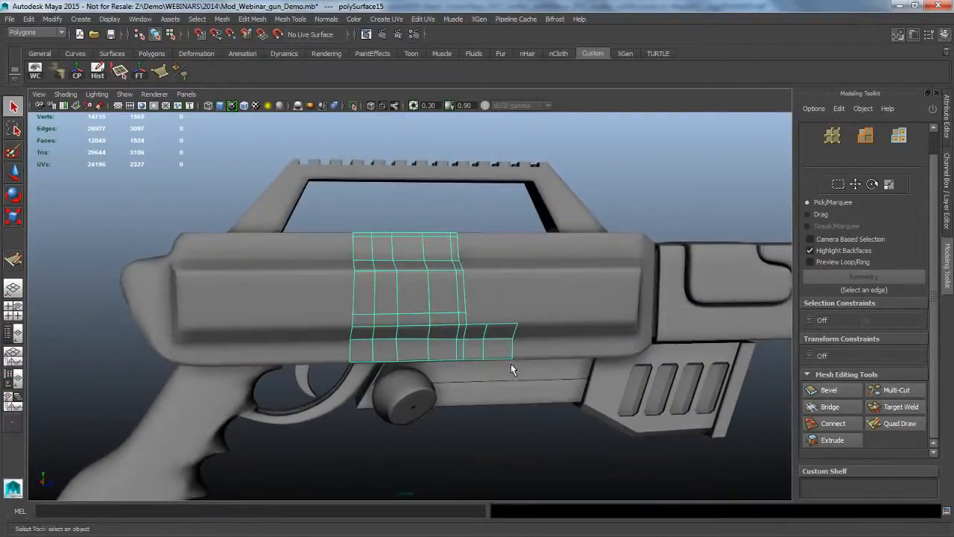
pyautogui.moveTo(660, 155); pyautogui.dragTo(660, 184, button='right')
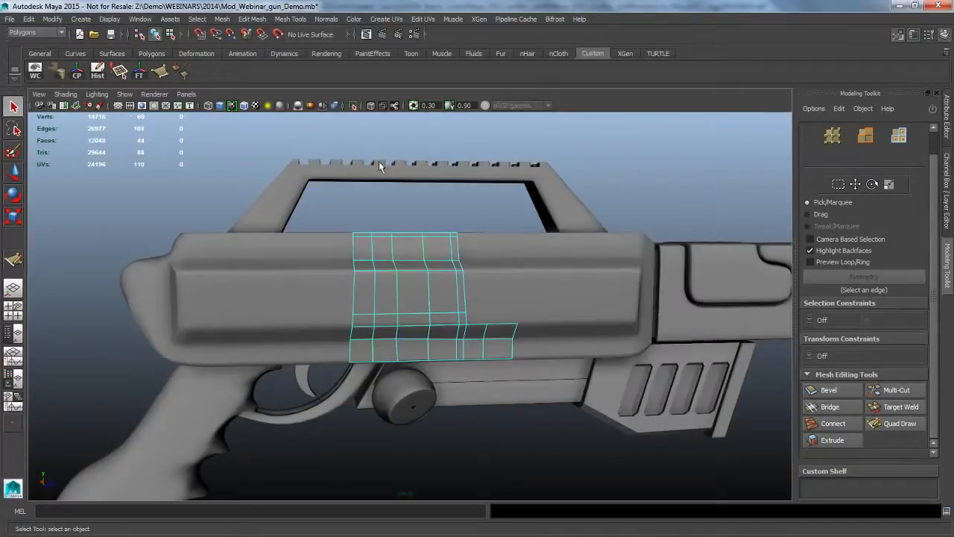
pyautogui.click(831, 440)
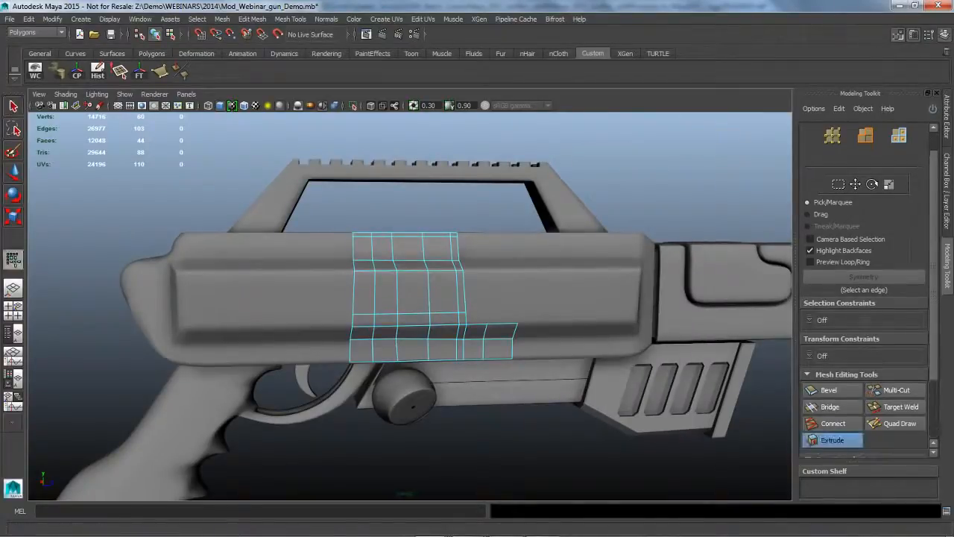
pyautogui.moveTo(939, 359); pyautogui.dragTo(943, 421)
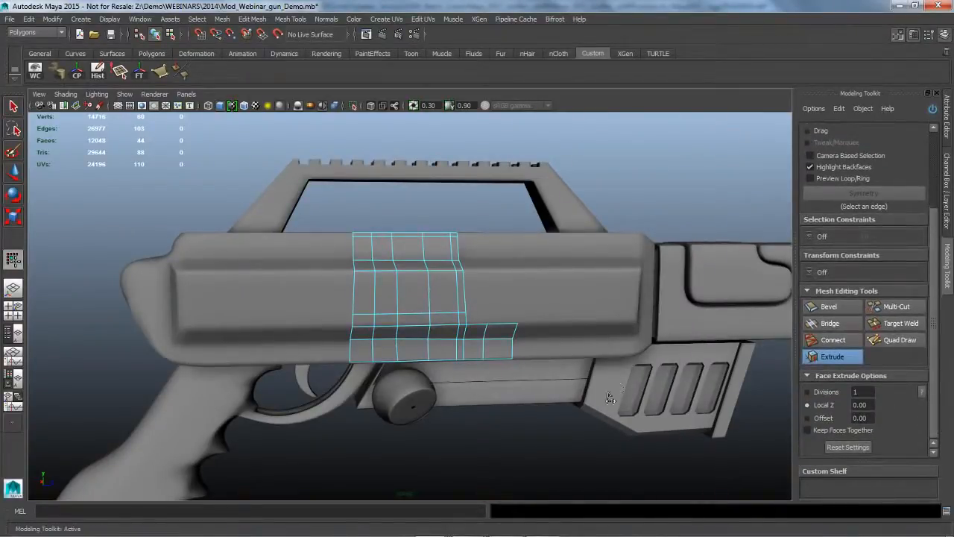
pyautogui.keyDown('alt'); pyautogui.moveTo(471, 279); pyautogui.dragTo(459, 316); pyautogui.keyUp('alt')
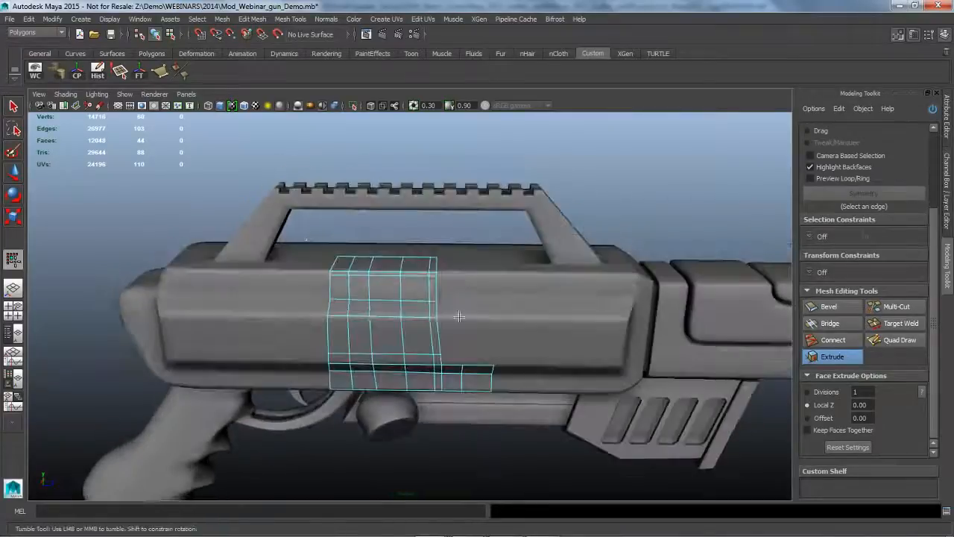
pyautogui.click(14, 106)
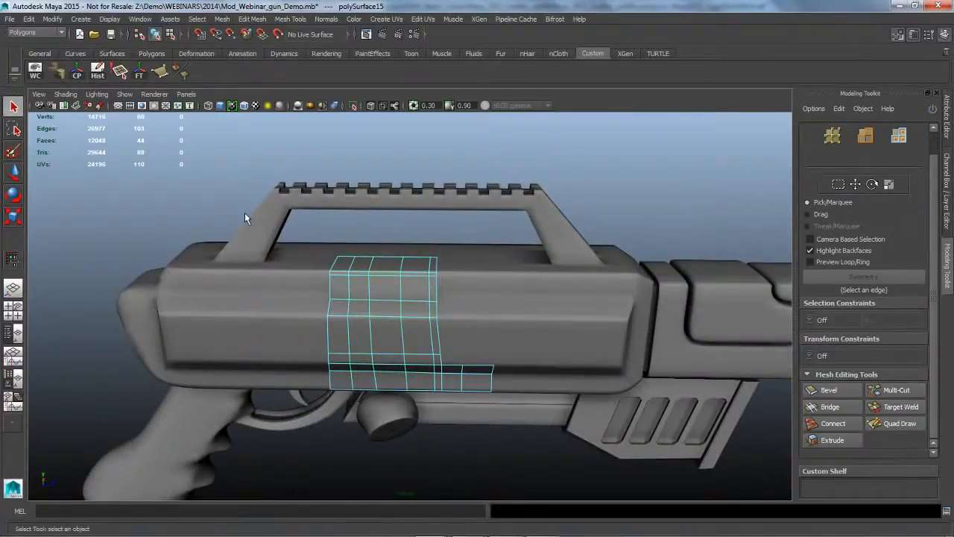
# - Extrude all faces of the retopology strip outward with Keep Faces Together on and Local Z at about 0.09
pyautogui.moveTo(227, 167); pyautogui.dragTo(232, 197, button='right')
pyautogui.moveTo(254, 224); pyautogui.dragTo(540, 422)
pyautogui.click(812, 441)
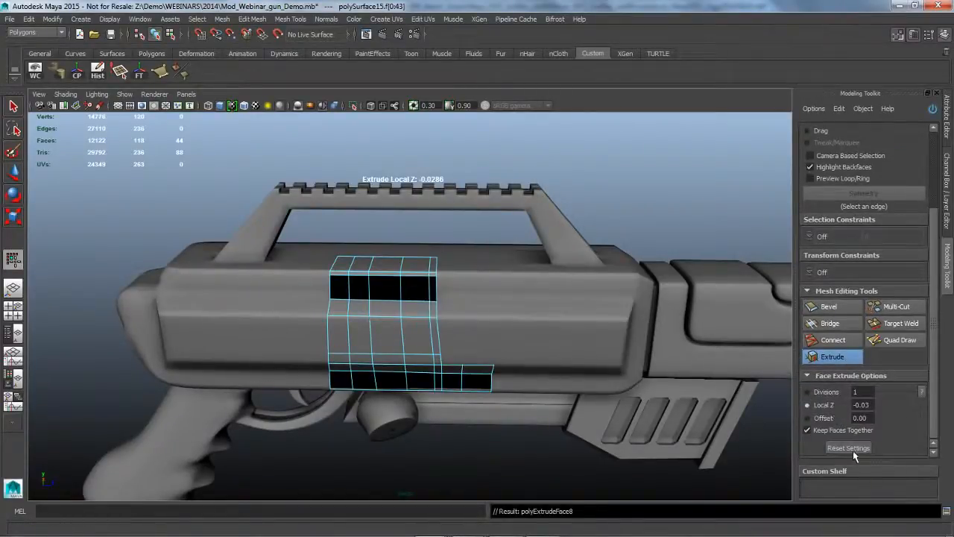
pyautogui.click(852, 448)
pyautogui.moveTo(599, 198); pyautogui.dragTo(615, 203)
# - Return to object selection, leave the Extrude tool and deselect the thickened panel to view it on the gun body
pyautogui.keyDown('alt'); pyautogui.moveTo(629, 223); pyautogui.dragTo(220, 155); pyautogui.keyUp('alt')
pyautogui.click(171, 34)
pyautogui.click(155, 35)
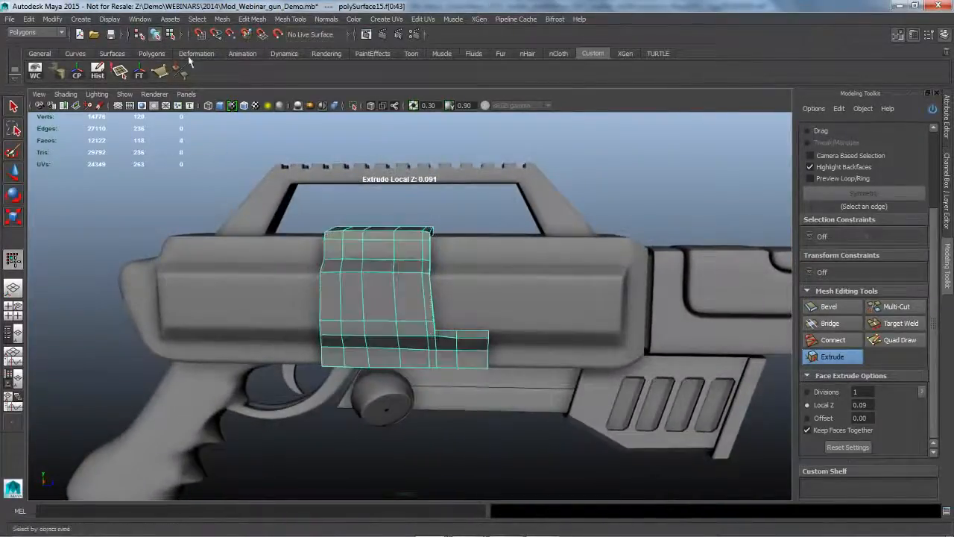
pyautogui.press('q')
pyautogui.click(639, 157)
pyautogui.keyDown('alt'); pyautogui.moveTo(633, 161); pyautogui.dragTo(538, 196, button='right'); pyautogui.keyUp('alt')
pyautogui.keyDown('alt'); pyautogui.moveTo(538, 197); pyautogui.dragTo(537, 271); pyautogui.keyUp('alt')
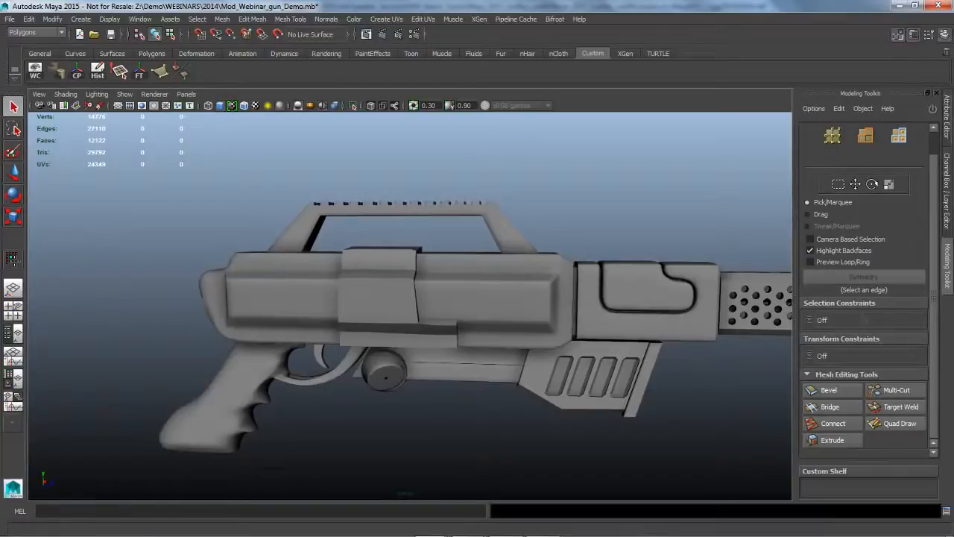
# - Hide the QD_Almost_There layer, show Final_gun, and delete the leftover extruded retopology panel
pyautogui.click(947, 190)
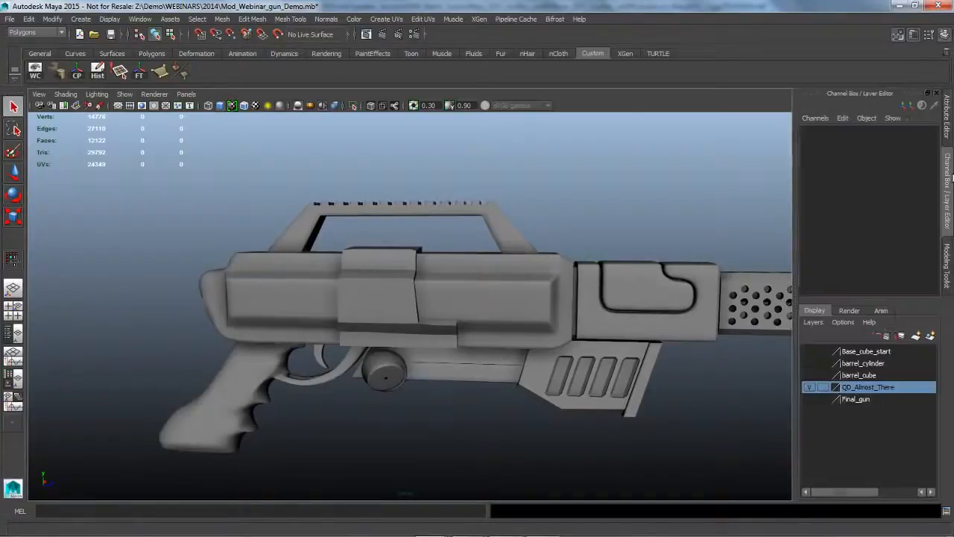
pyautogui.click(817, 387)
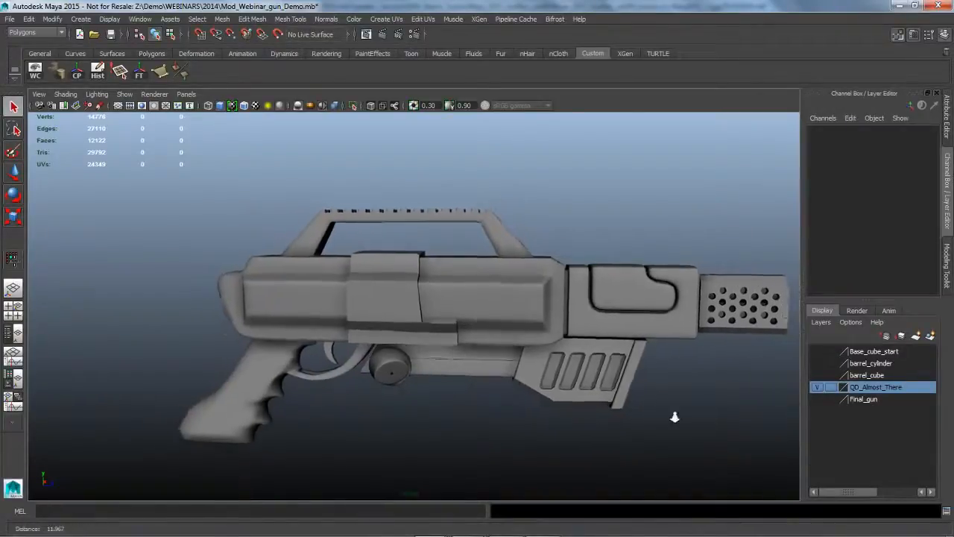
pyautogui.click(818, 398)
pyautogui.click(817, 399)
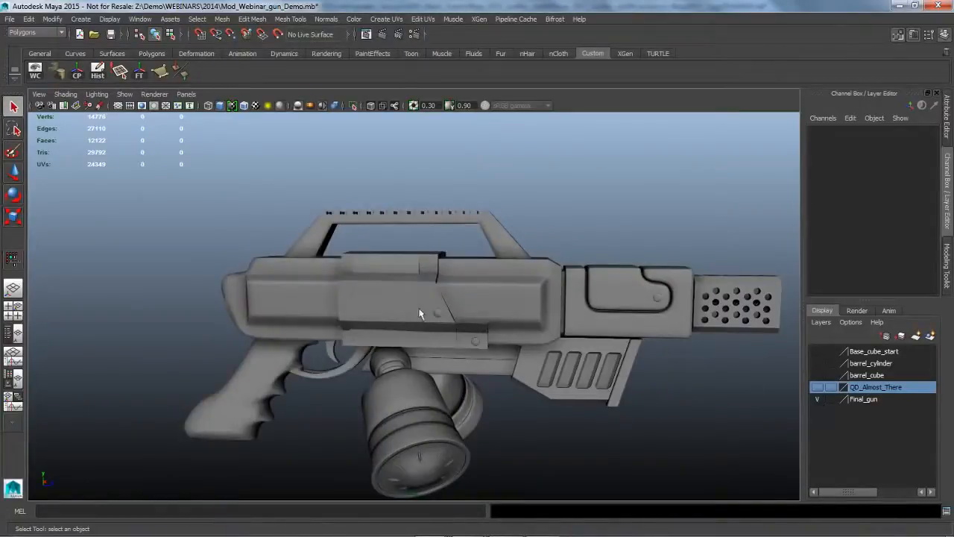
pyautogui.click(413, 281)
pyautogui.press('Delete')
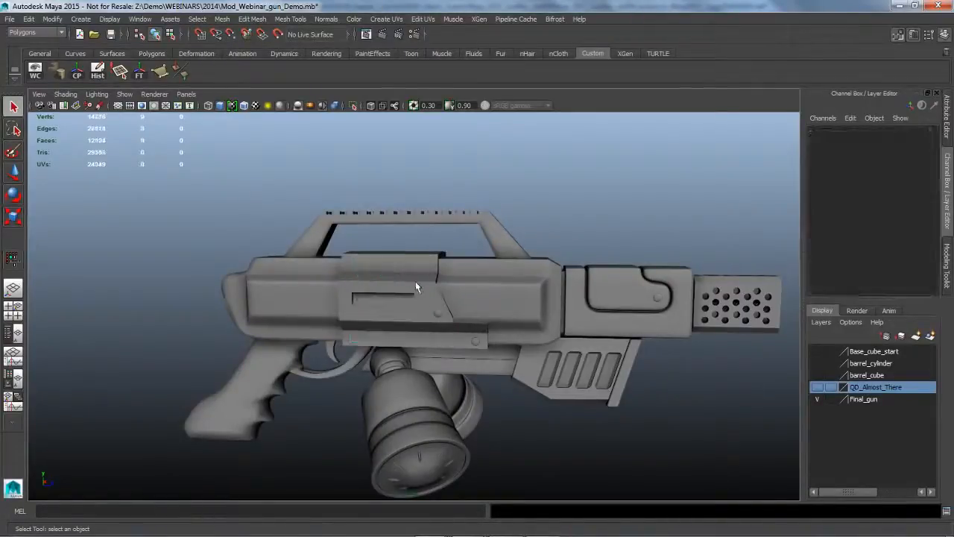
# - Examine the finished gun from several angles and check the mesh topology of its main body and grip
pyautogui.scroll(-2, 709, 456)
pyautogui.keyDown('alt'); pyautogui.moveTo(643, 438); pyautogui.dragTo(614, 419, button='middle'); pyautogui.keyUp('alt')
pyautogui.keyDown('alt'); pyautogui.moveTo(614, 419); pyautogui.dragTo(583, 419); pyautogui.keyUp('alt')
pyautogui.click(949, 272)
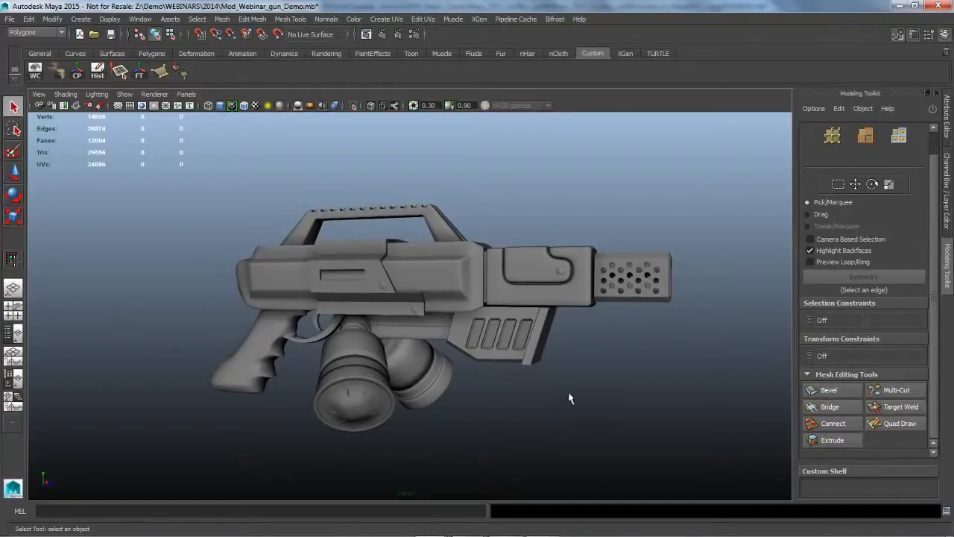
pyautogui.keyDown('alt'); pyautogui.moveTo(571, 395); pyautogui.dragTo(600, 418); pyautogui.keyUp('alt')
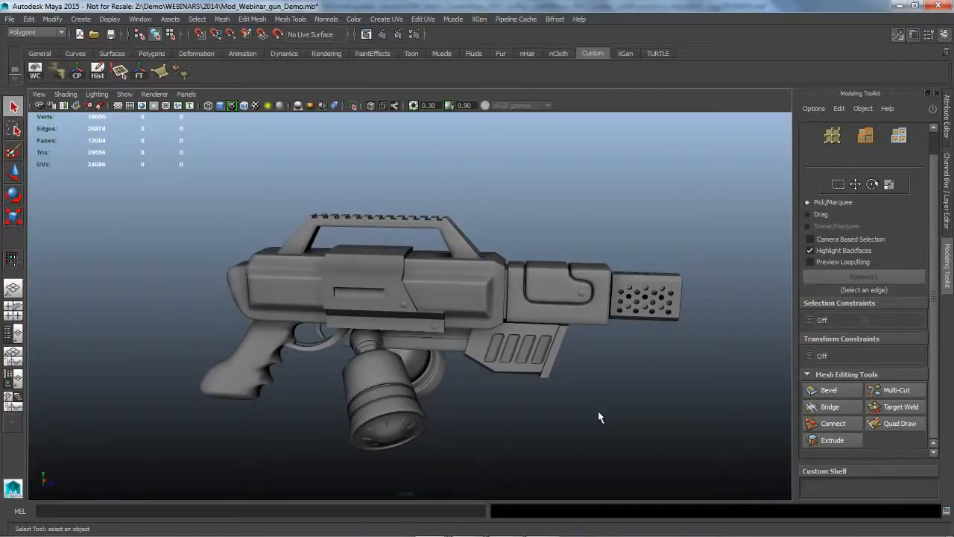
pyautogui.keyDown('alt'); pyautogui.moveTo(515, 355); pyautogui.dragTo(634, 416, button='right'); pyautogui.keyUp('alt')
pyautogui.keyDown('alt'); pyautogui.moveTo(633, 416); pyautogui.dragTo(587, 368); pyautogui.keyUp('alt')
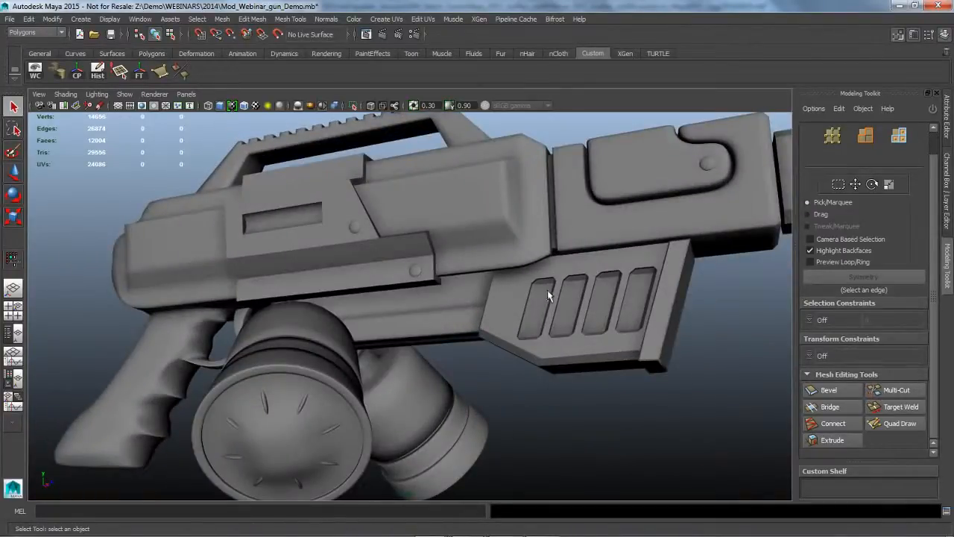
pyautogui.keyDown('alt'); pyautogui.moveTo(546, 299); pyautogui.dragTo(561, 304); pyautogui.keyUp('alt')
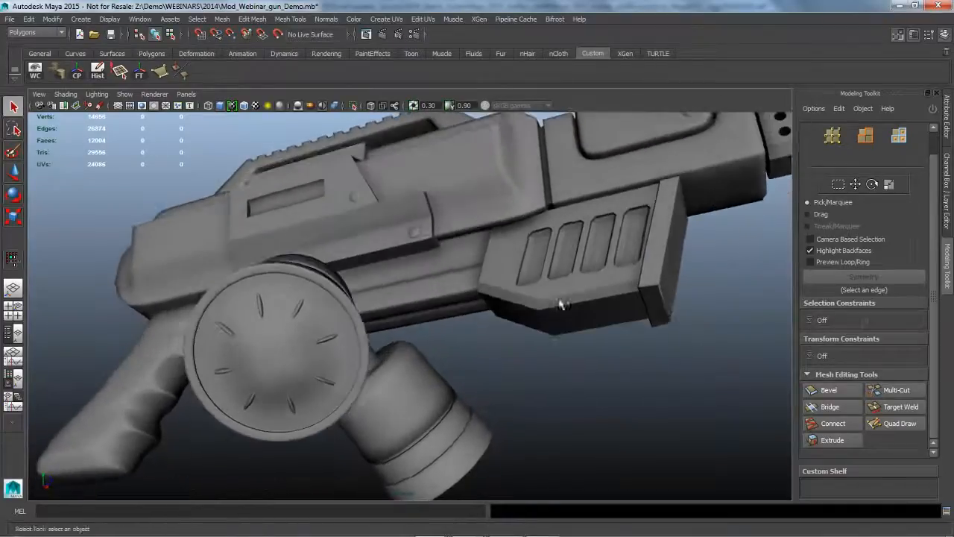
pyautogui.keyDown('alt'); pyautogui.moveTo(623, 254); pyautogui.dragTo(459, 436); pyautogui.keyUp('alt')
pyautogui.keyDown('alt'); pyautogui.moveTo(410, 371); pyautogui.dragTo(432, 405); pyautogui.keyUp('alt')
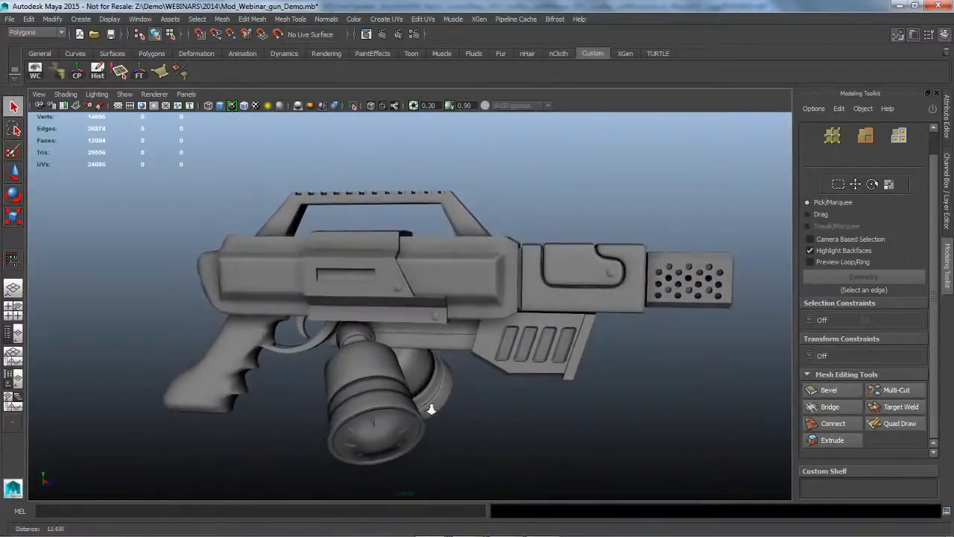
pyautogui.click(259, 357)
pyautogui.keyDown('alt'); pyautogui.moveTo(287, 400); pyautogui.dragTo(298, 337); pyautogui.keyUp('alt')
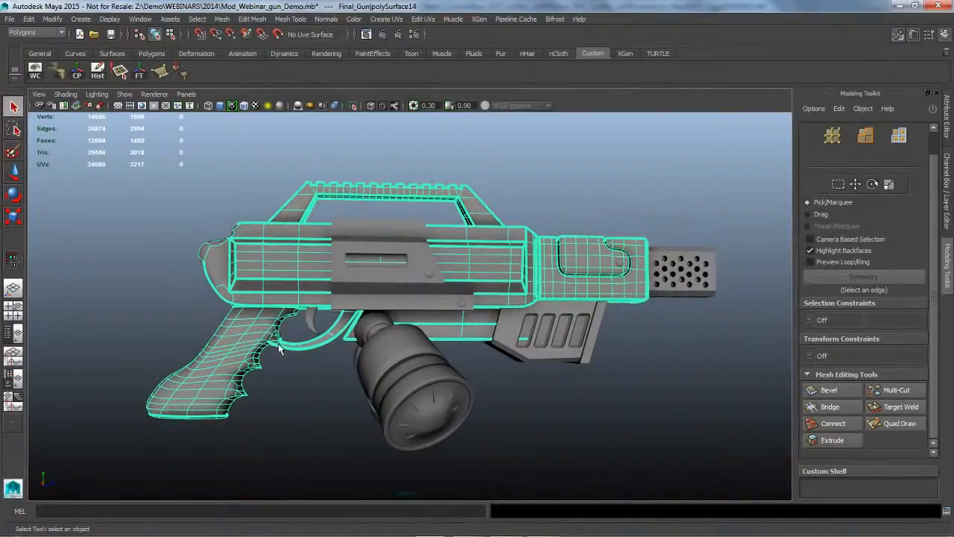
pyautogui.click(247, 408)
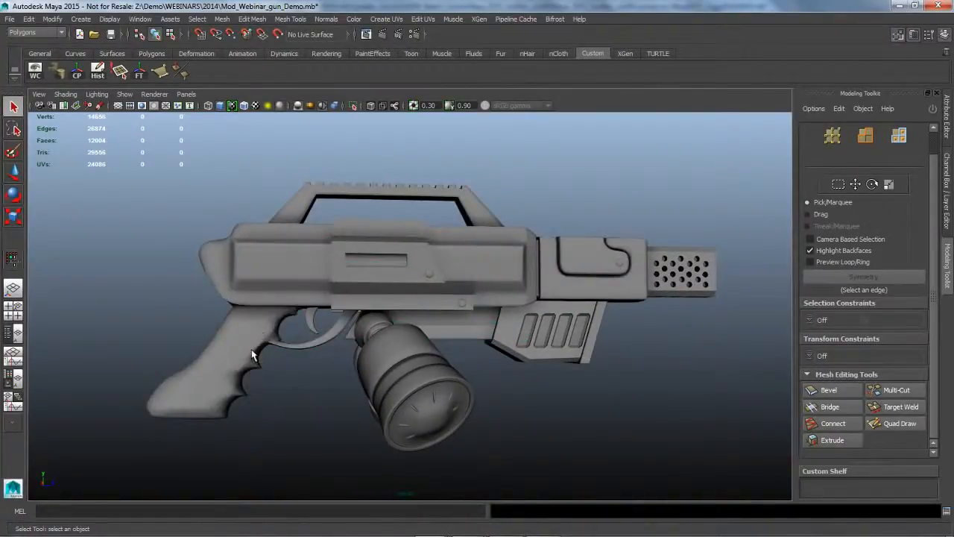
pyautogui.click(253, 349)
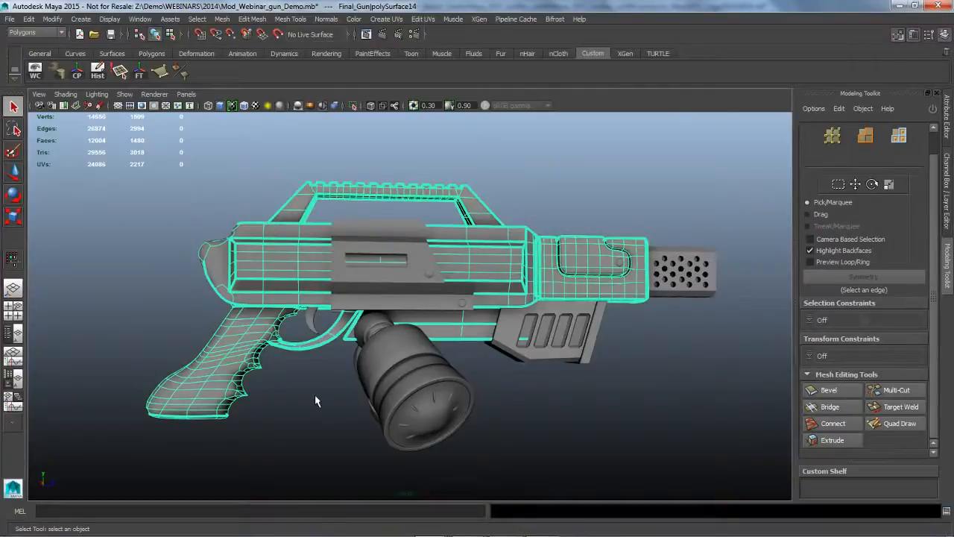
pyautogui.click(315, 396)
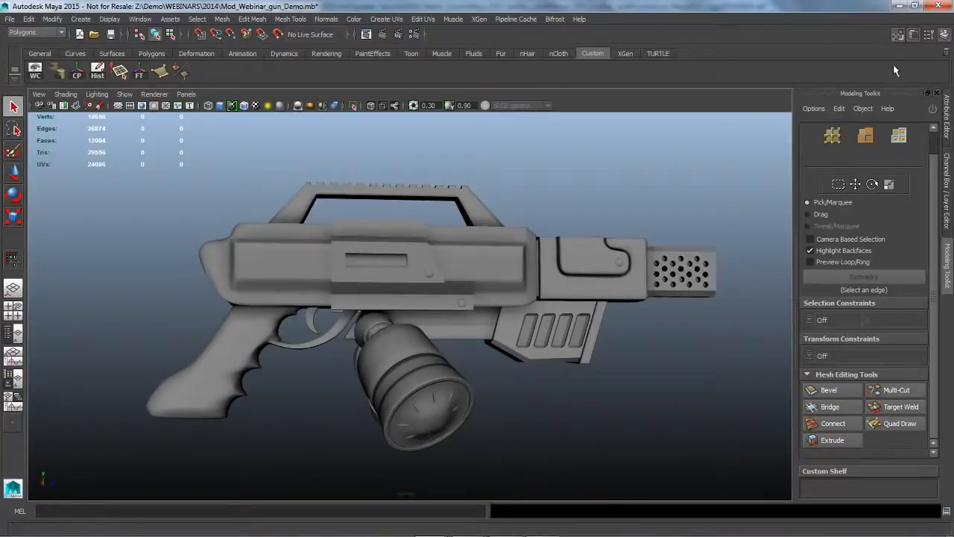
# - Switch to the Maya window with the IndiaWall_piece2.mb scene and inspect the scanned wall in textured and wireframe display
pyautogui.hotkey('alt', 'Tab')
pyautogui.hotkey('alt', 'Tab')
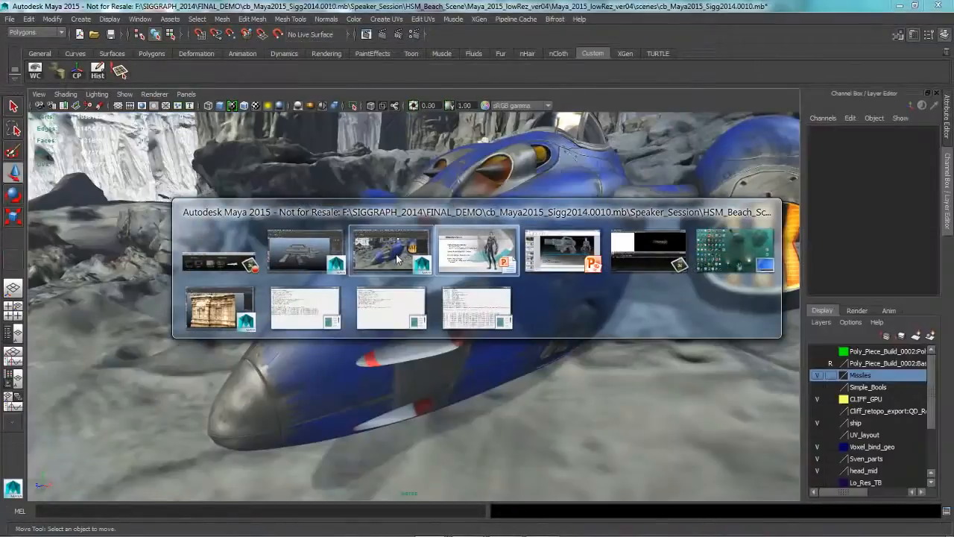
pyautogui.moveTo(215, 310)
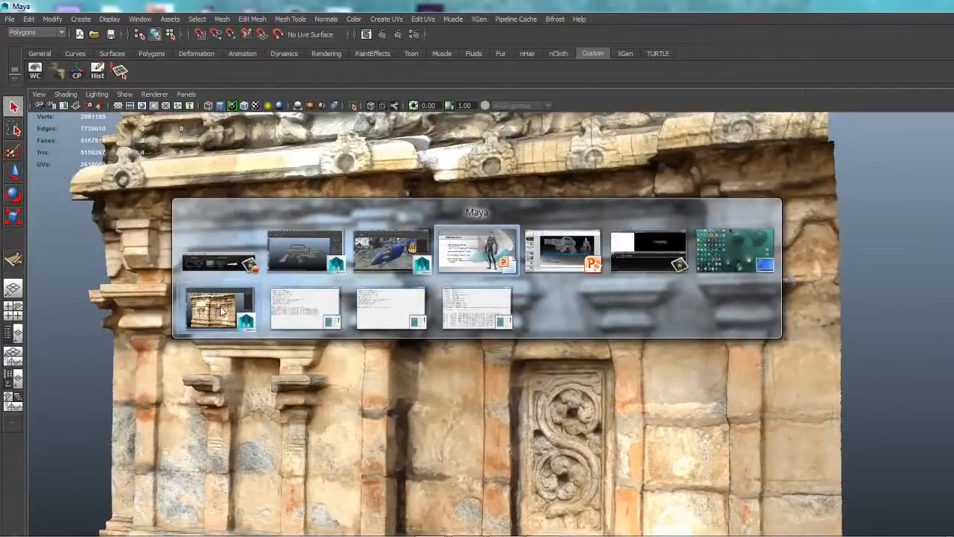
pyautogui.click(219, 310)
pyautogui.keyDown('alt'); pyautogui.moveTo(571, 430); pyautogui.dragTo(456, 407, button='right'); pyautogui.keyUp('alt')
pyautogui.keyDown('alt'); pyautogui.moveTo(467, 408); pyautogui.dragTo(490, 426); pyautogui.keyUp('alt')
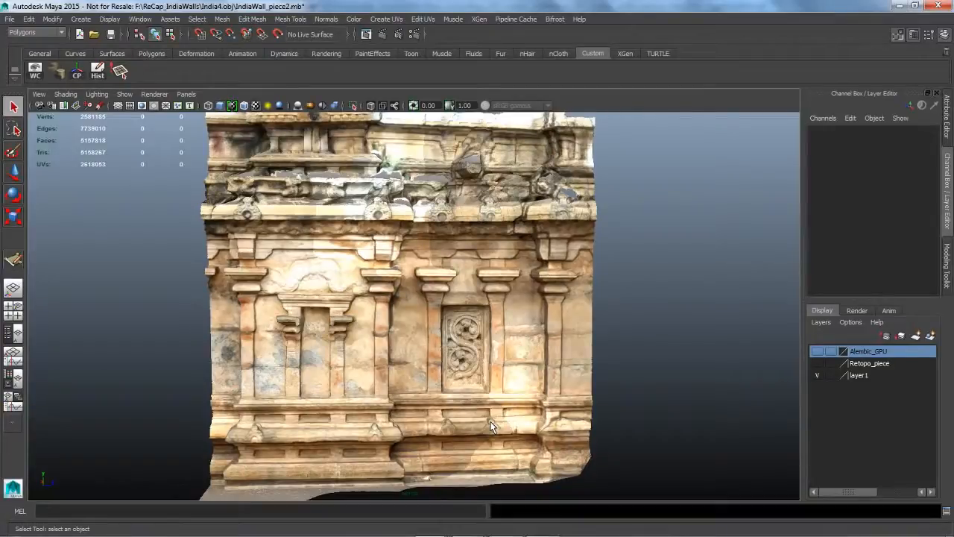
pyautogui.moveTo(490, 427)
pyautogui.keyDown('alt'); pyautogui.mouseDown()
pyautogui.moveTo(468, 422)
pyautogui.moveTo(483, 428)
pyautogui.mouseUp(); pyautogui.keyUp('alt')
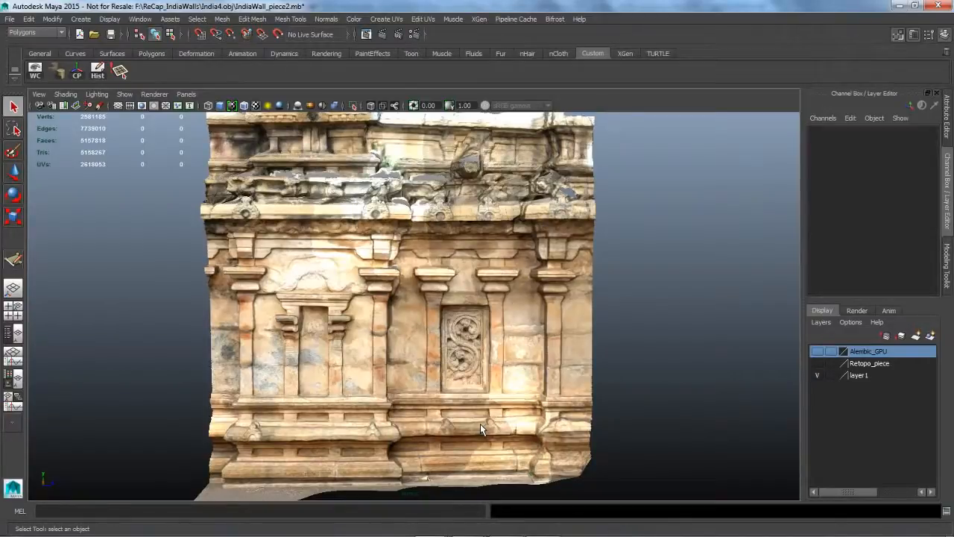
pyautogui.moveTo(611, 398)
pyautogui.keyDown('alt'); pyautogui.mouseDown()
pyautogui.moveTo(599, 398)
pyautogui.moveTo(609, 399)
pyautogui.mouseUp(); pyautogui.keyUp('alt')
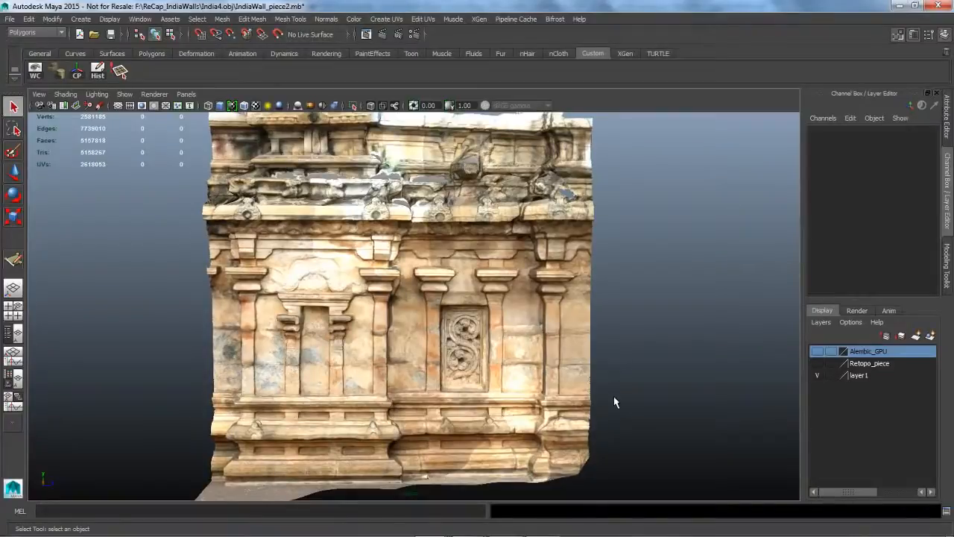
pyautogui.press('4')
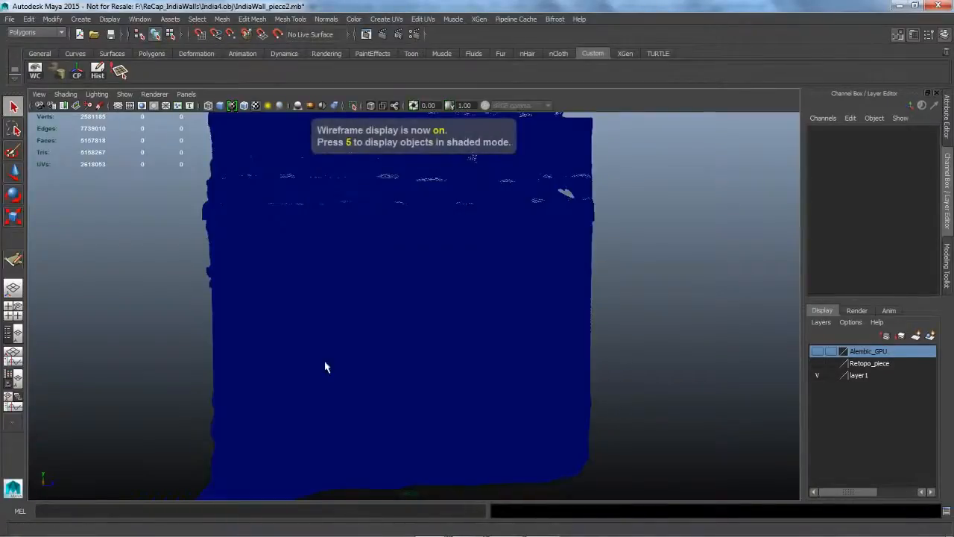
pyautogui.keyDown('alt'); pyautogui.moveTo(324, 366); pyautogui.dragTo(571, 386, button='right'); pyautogui.keyUp('alt')
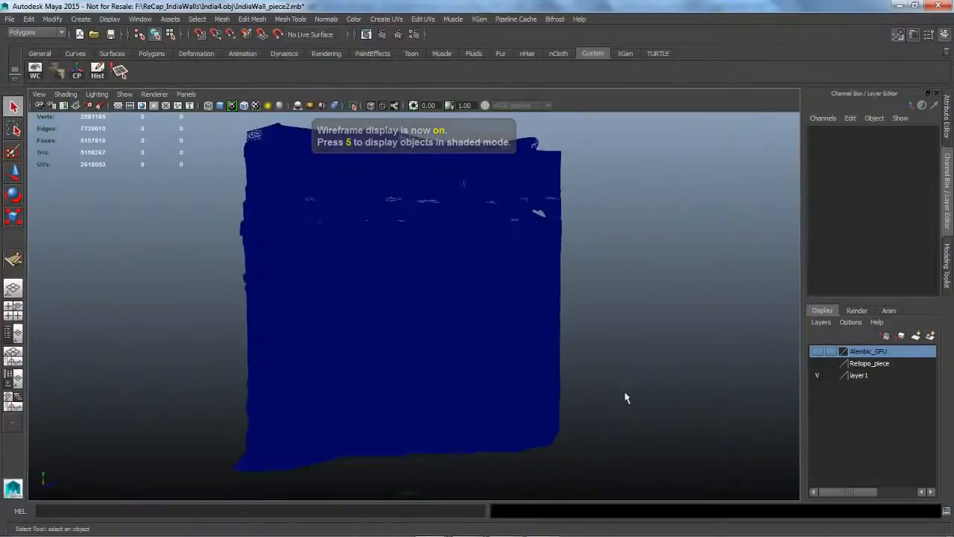
# - Hide layer1, show the Alembic_GPU layer and display the wall in shaded mode
pyautogui.click(817, 375)
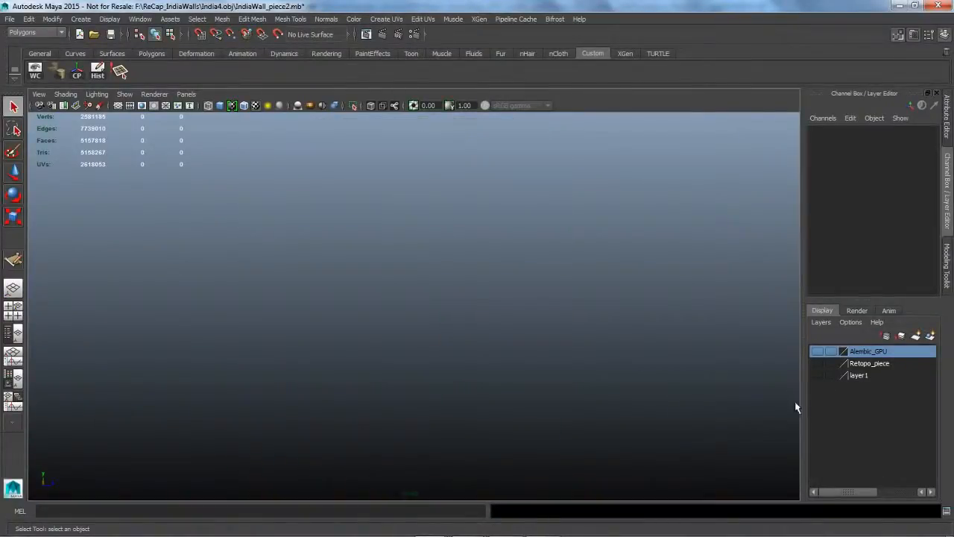
pyautogui.click(818, 351)
pyautogui.press('5')
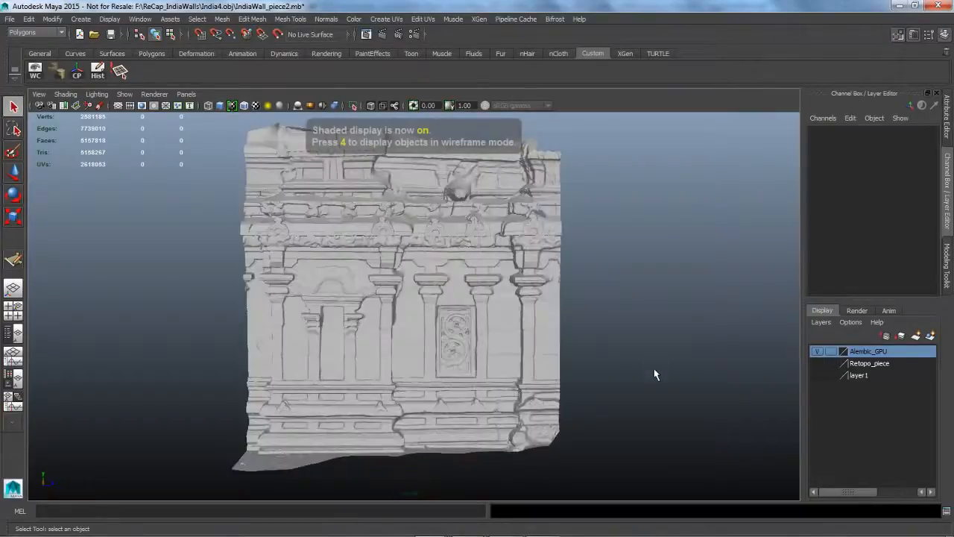
# - Select the IndiaWall mesh and open the GPU cache export options for the selection
pyautogui.click(486, 345)
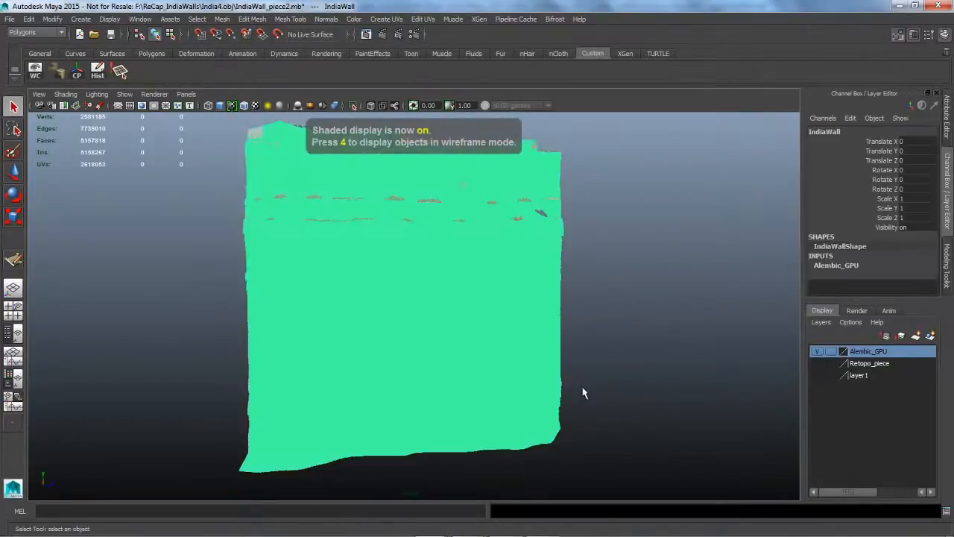
pyautogui.keyDown('alt'); pyautogui.moveTo(522, 358); pyautogui.dragTo(613, 379, button='right'); pyautogui.keyUp('alt')
pyautogui.keyDown('alt'); pyautogui.moveTo(613, 379); pyautogui.dragTo(623, 349); pyautogui.keyUp('alt')
pyautogui.click(624, 344)
pyautogui.keyDown('alt'); pyautogui.moveTo(428, 360); pyautogui.dragTo(605, 383); pyautogui.keyUp('alt')
pyautogui.click(602, 378)
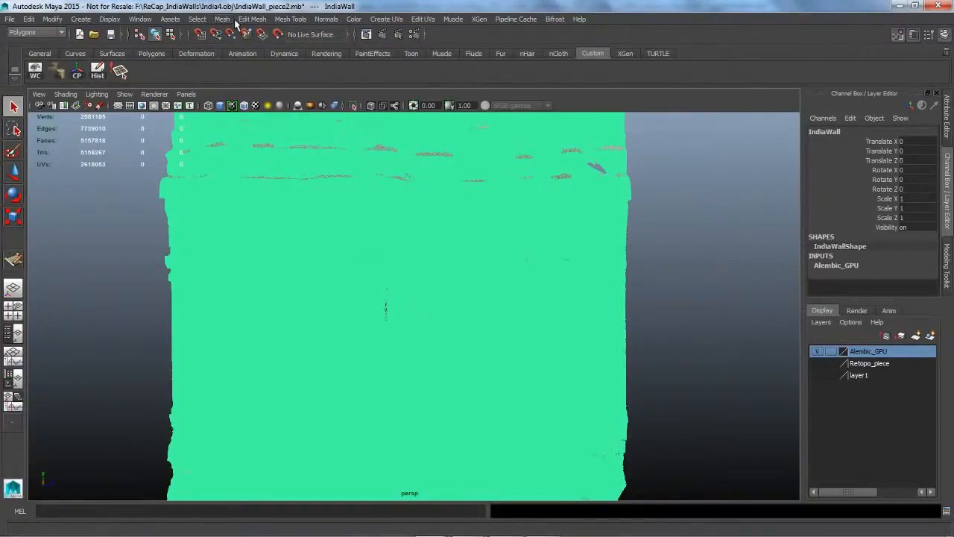
pyautogui.click(516, 20)
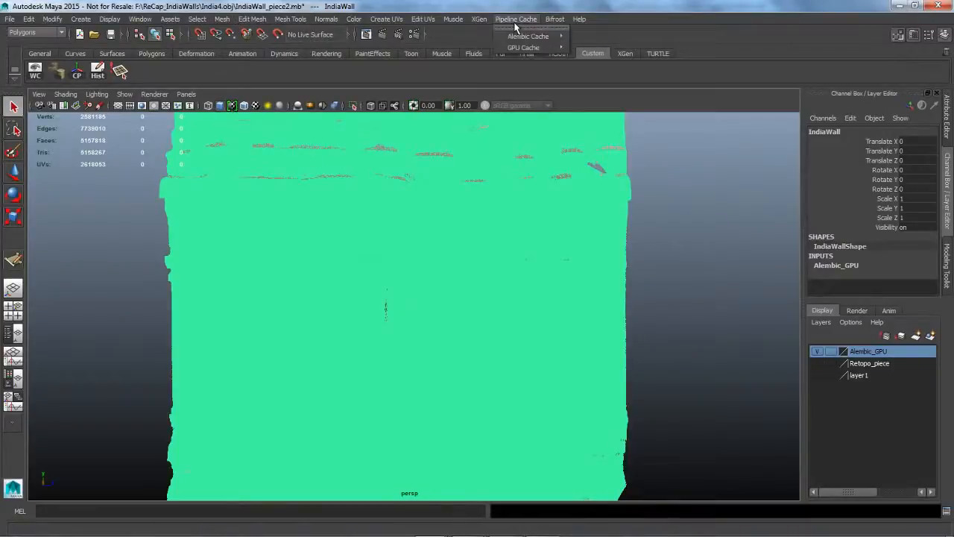
pyautogui.moveTo(533, 49)
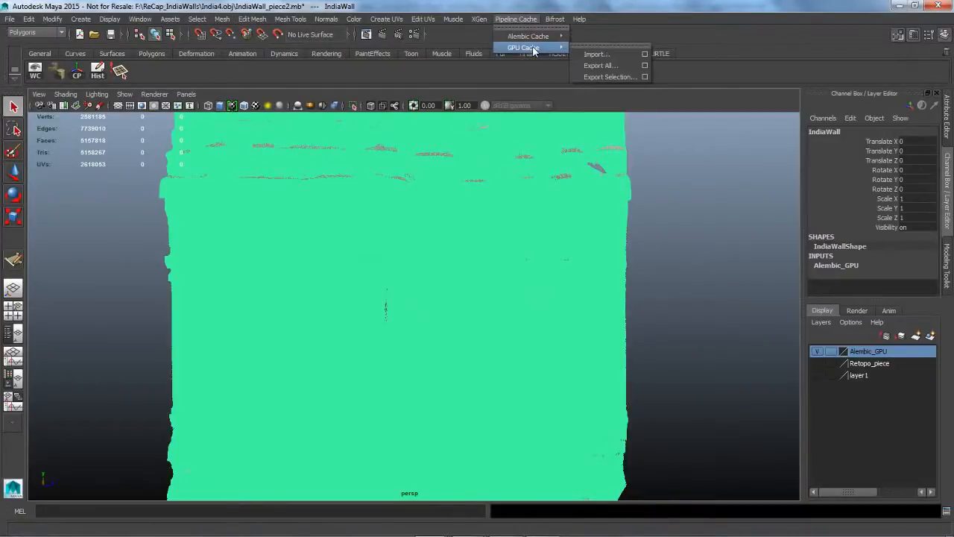
pyautogui.click(645, 78)
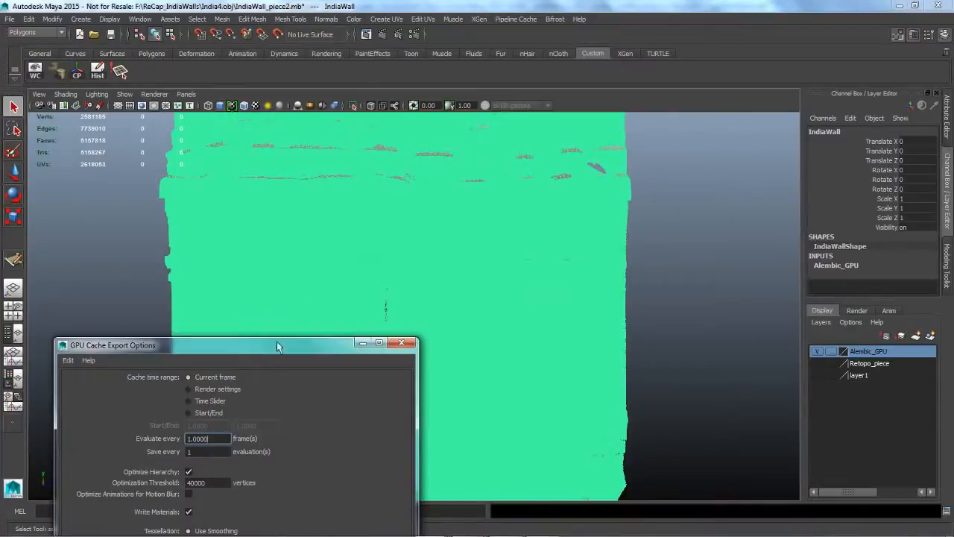
pyautogui.moveTo(299, 346); pyautogui.dragTo(458, 128)
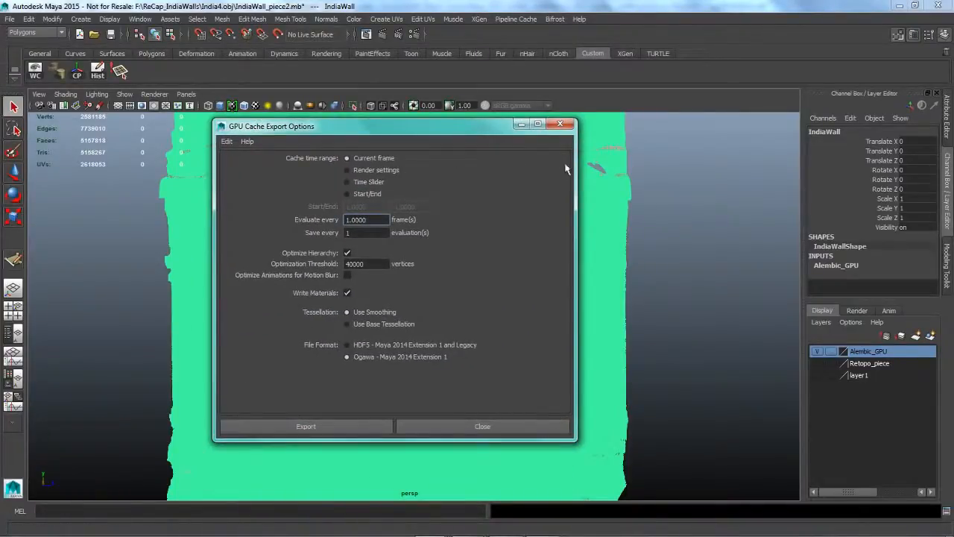
# - Close the GPU cache export options without exporting and make the IndiaWall mesh a live surface
pyautogui.click(560, 124)
pyautogui.click(711, 298)
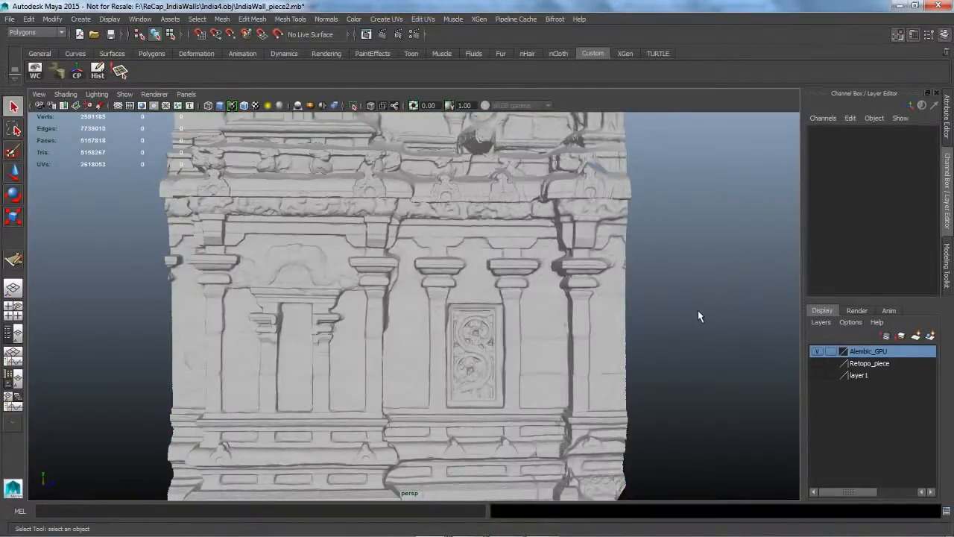
pyautogui.keyDown('alt'); pyautogui.moveTo(698, 312); pyautogui.dragTo(485, 319); pyautogui.keyUp('alt')
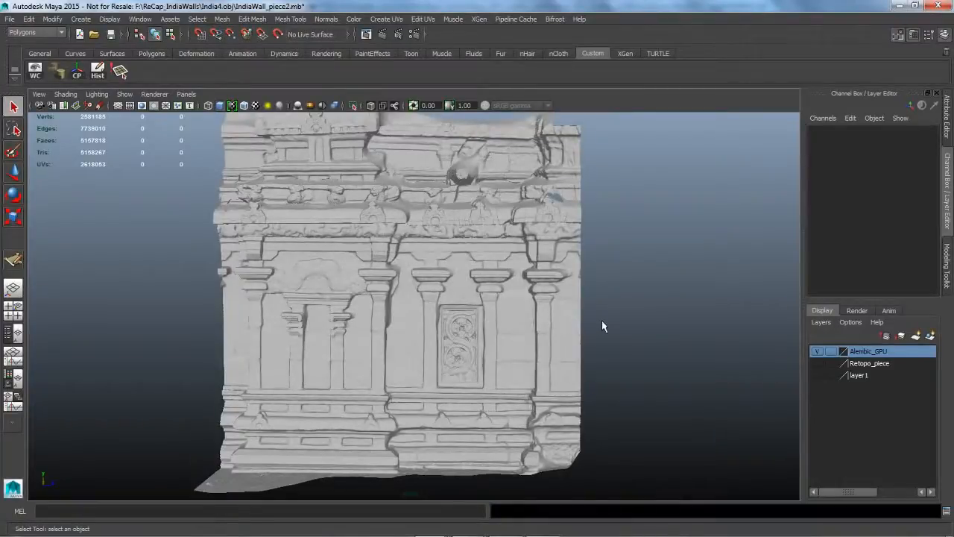
pyautogui.keyDown('alt'); pyautogui.moveTo(628, 320); pyautogui.dragTo(615, 336); pyautogui.keyUp('alt')
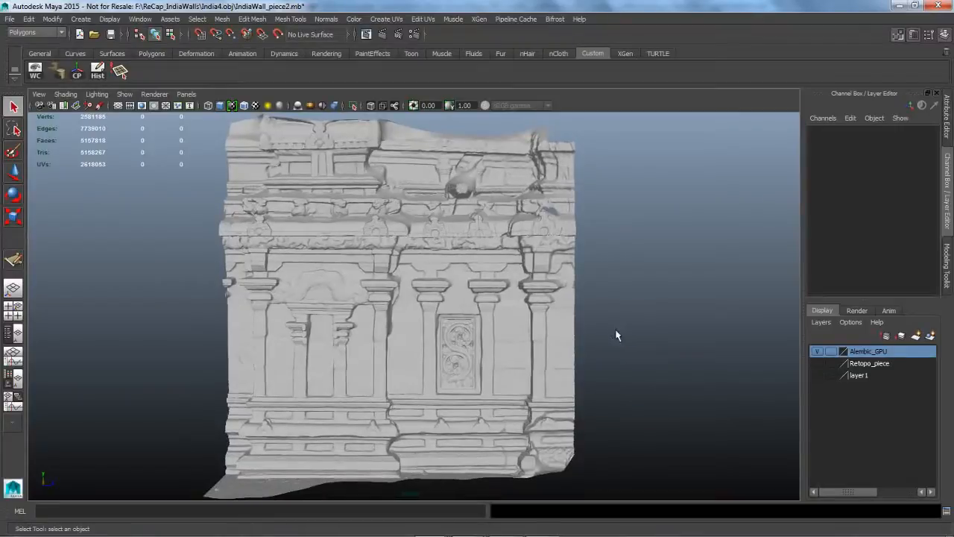
pyautogui.moveTo(555, 298); pyautogui.dragTo(642, 363)
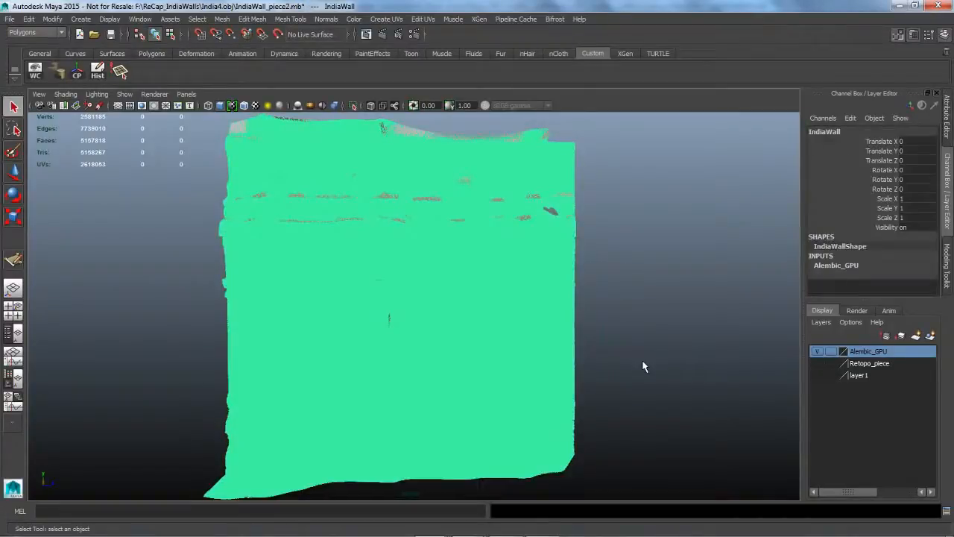
pyautogui.click(279, 35)
# - Start Quad Draw and lay a vertical strip of eight quads down the front of the pillar beside the arched niche
pyautogui.click(950, 263)
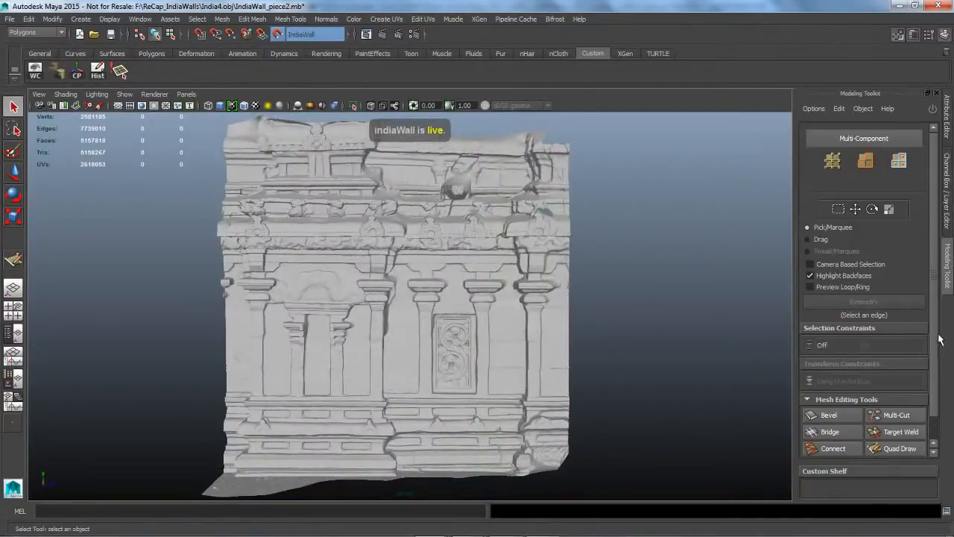
pyautogui.scroll(-1, 936, 343)
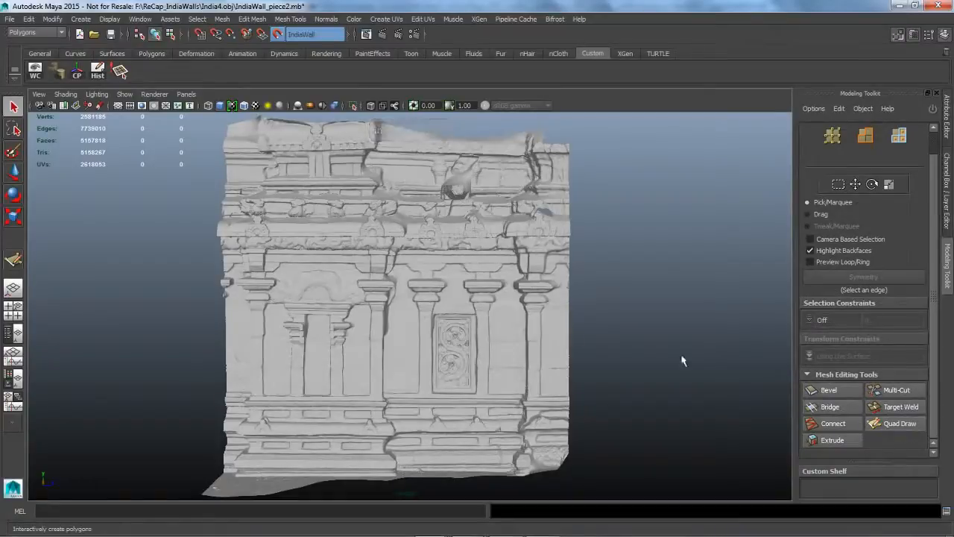
pyautogui.click(902, 425)
pyautogui.scroll(3, 449, 331)
pyautogui.scroll(3, 448, 331)
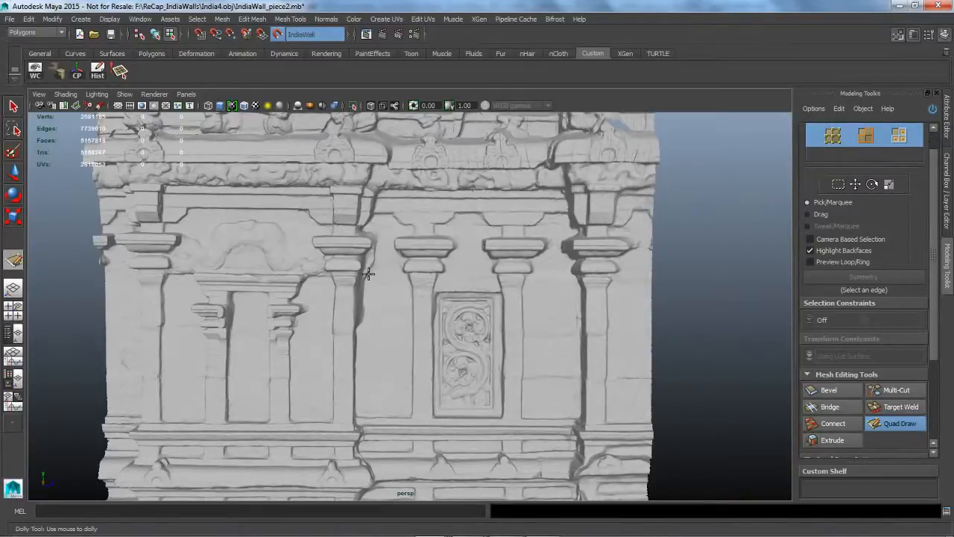
pyautogui.press('Tab')
pyautogui.keyDown('shift'); pyautogui.click(351, 299); pyautogui.keyUp('shift')
pyautogui.moveTo(351, 298); pyautogui.dragTo(351, 428)
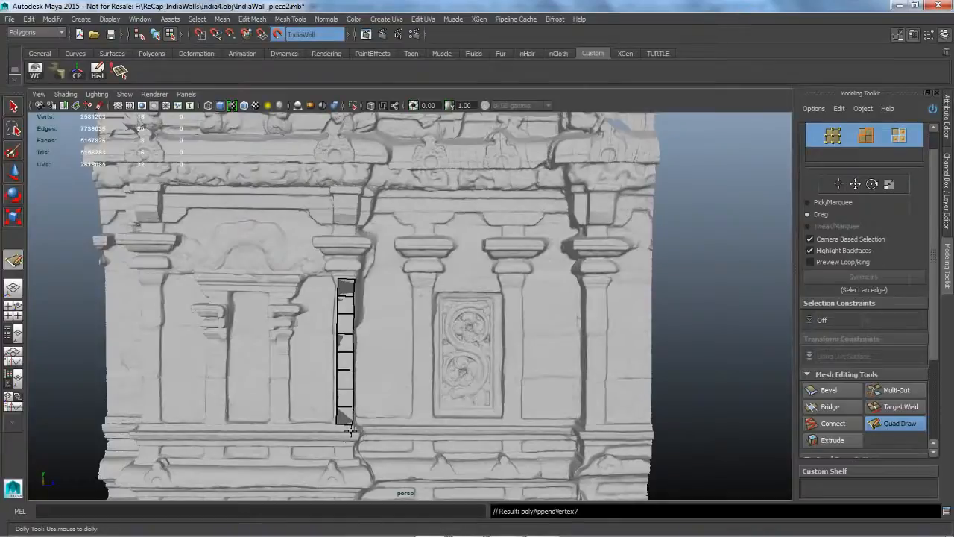
# - Extend the strip's whole border edge around the pillar's side to the recessed wall and adjust its upper edge
pyautogui.scroll(3, 383, 347)
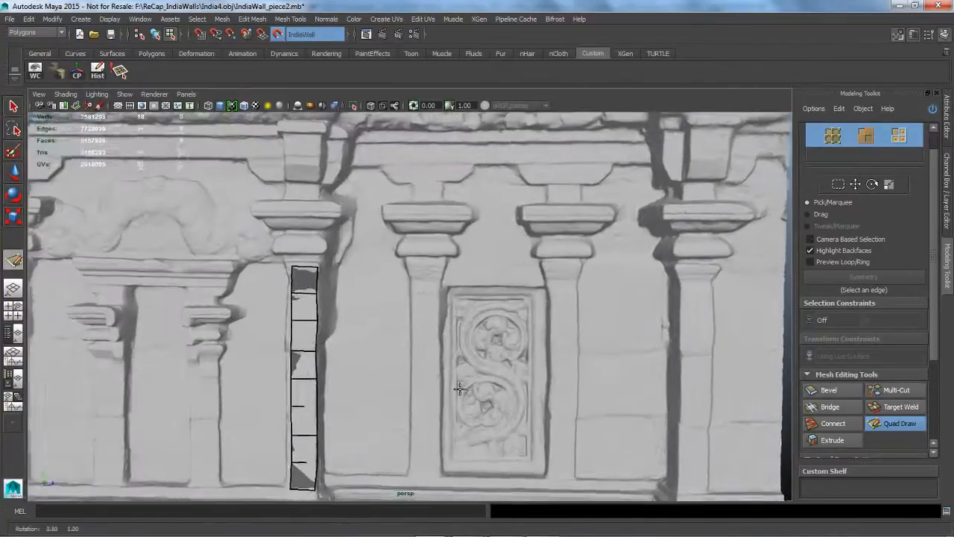
pyautogui.keyDown('alt'); pyautogui.moveTo(460, 389); pyautogui.dragTo(430, 348); pyautogui.keyUp('alt')
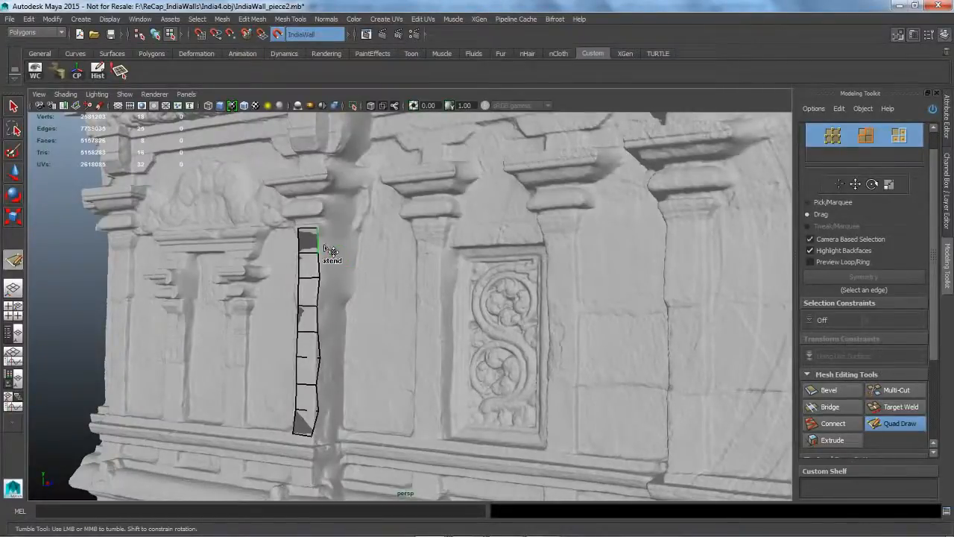
pyautogui.moveTo(327, 248); pyautogui.dragTo(356, 259, button='right')
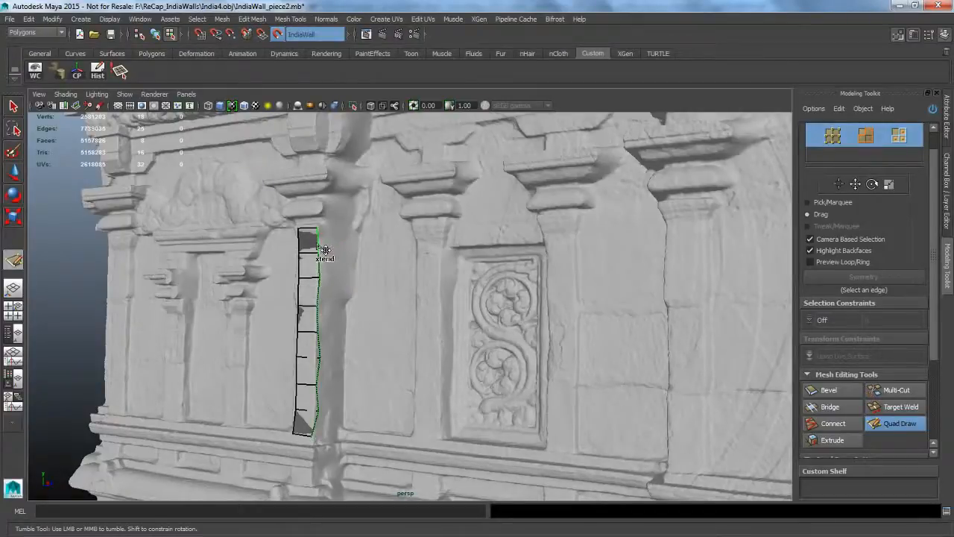
pyautogui.moveTo(326, 249); pyautogui.dragTo(350, 250)
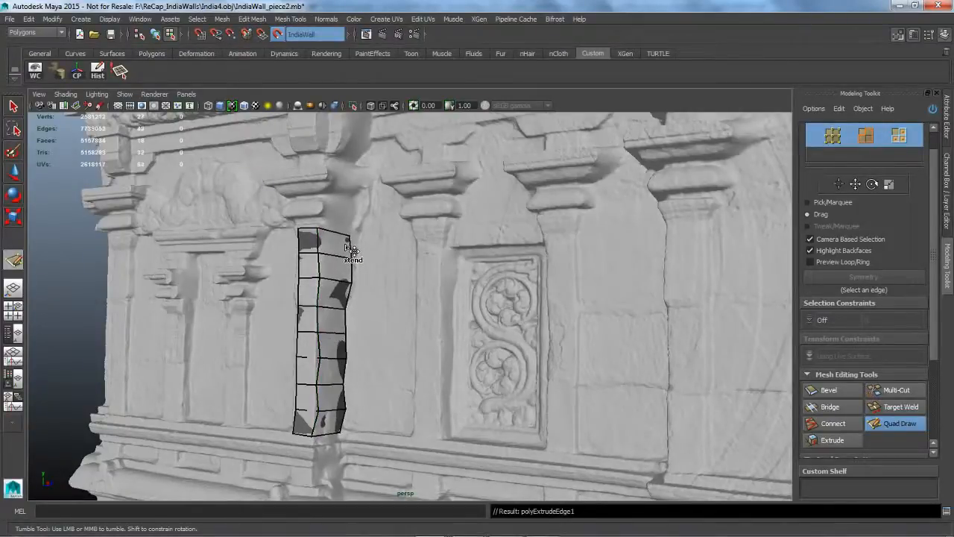
pyautogui.moveTo(346, 246); pyautogui.dragTo(352, 247, button='middle')
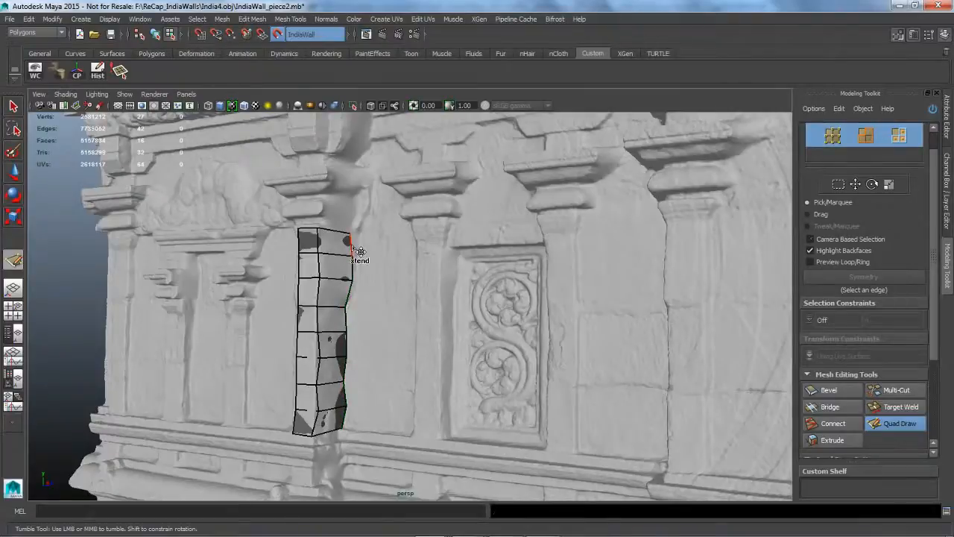
# - Extend the border edge across the recessed wall to the second pillar and straighten the new edges along that pillar
pyautogui.keyDown('alt'); pyautogui.moveTo(389, 291); pyautogui.dragTo(440, 303); pyautogui.keyUp('alt')
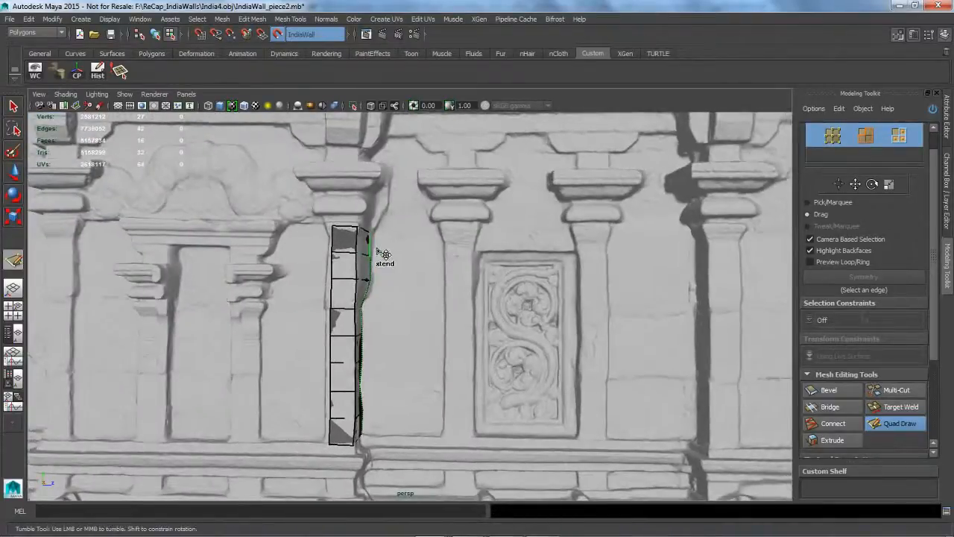
pyautogui.moveTo(376, 249); pyautogui.dragTo(446, 250)
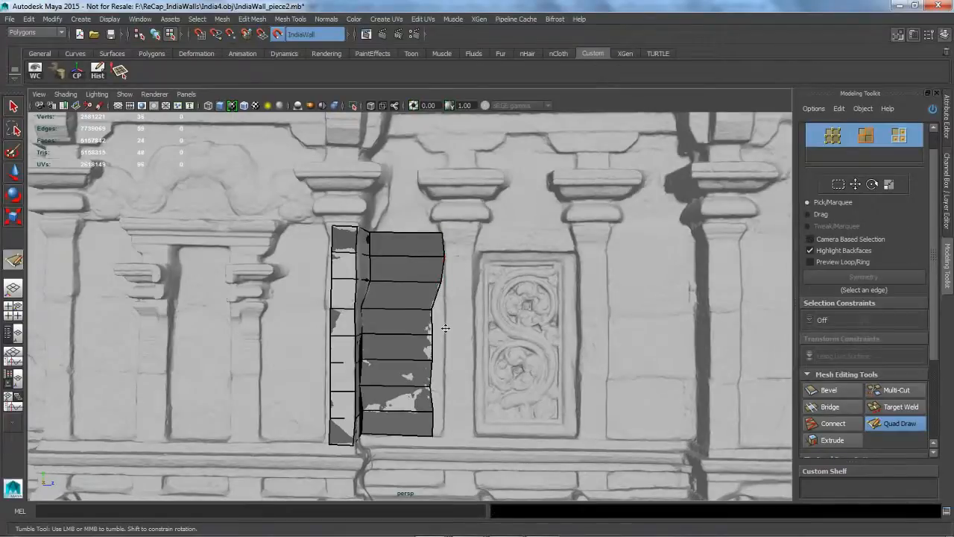
pyautogui.moveTo(445, 328); pyautogui.dragTo(454, 327)
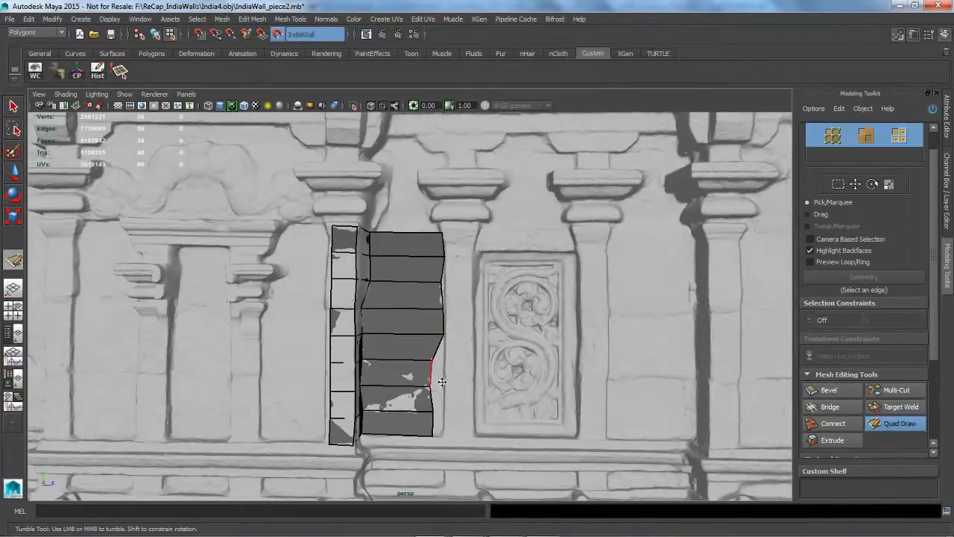
pyautogui.moveTo(442, 382); pyautogui.dragTo(452, 381)
pyautogui.moveTo(446, 425); pyautogui.dragTo(452, 426)
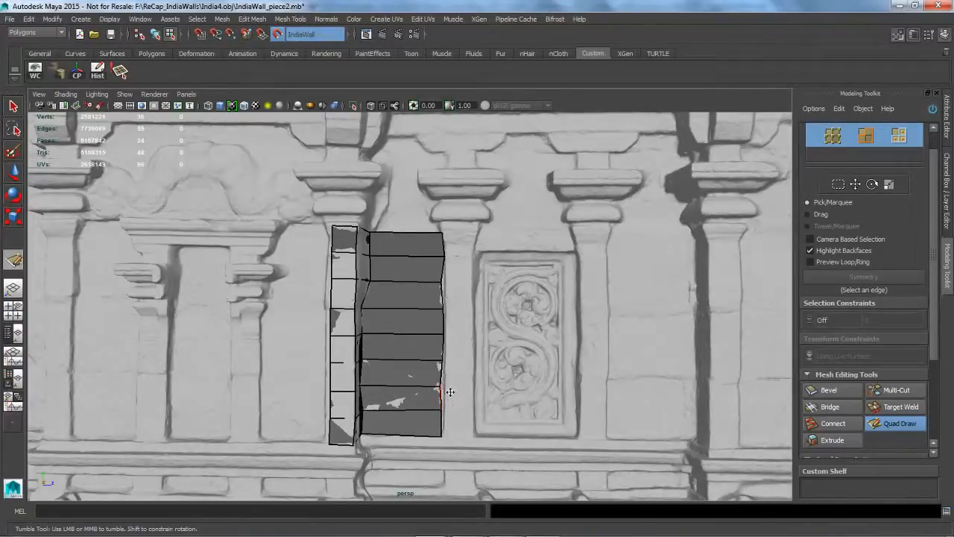
pyautogui.moveTo(450, 391); pyautogui.dragTo(452, 390)
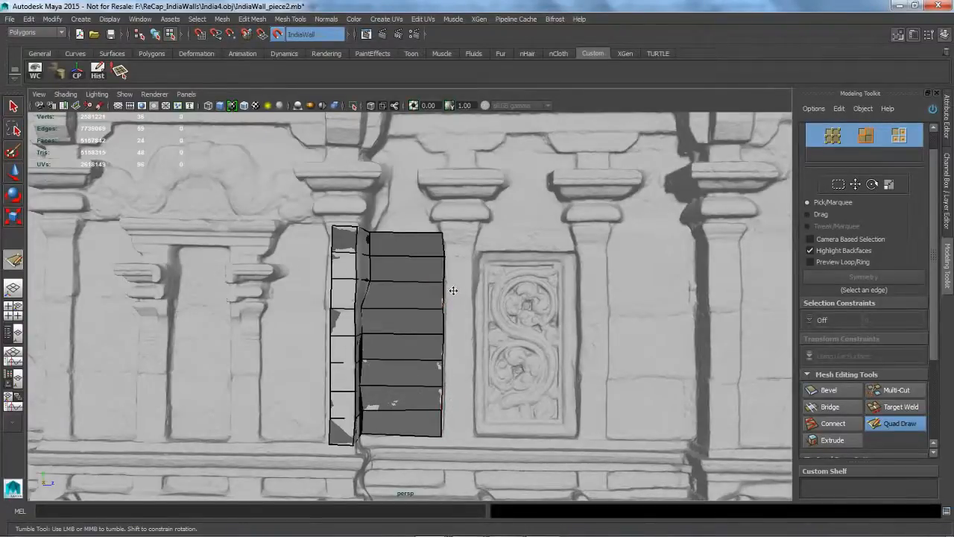
# - Extend the border edge out along the second pillar's near side and across its front face
pyautogui.keyDown('alt'); pyautogui.moveTo(451, 289); pyautogui.dragTo(497, 292); pyautogui.keyUp('alt')
pyautogui.keyDown('alt'); pyautogui.moveTo(497, 292); pyautogui.dragTo(512, 290, button='right'); pyautogui.keyUp('alt')
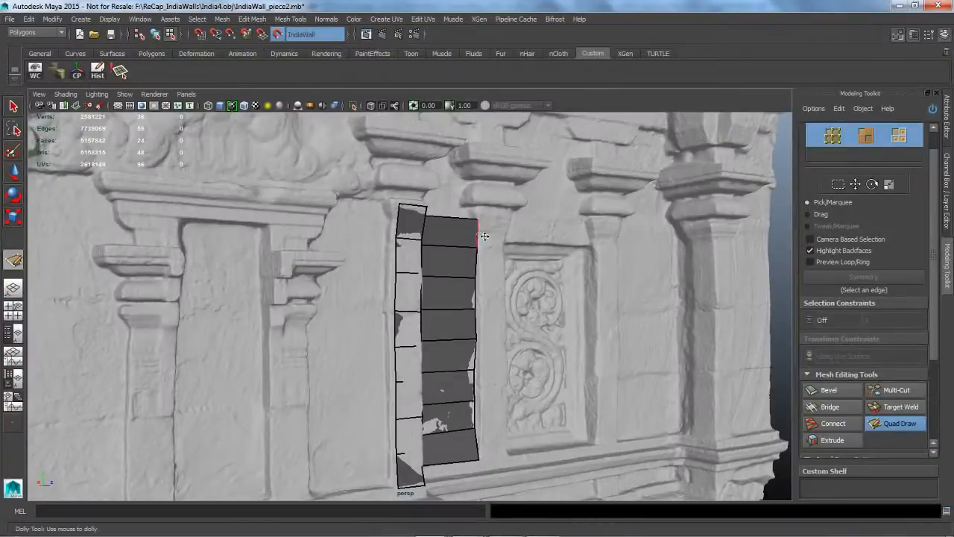
pyautogui.press('Tab')
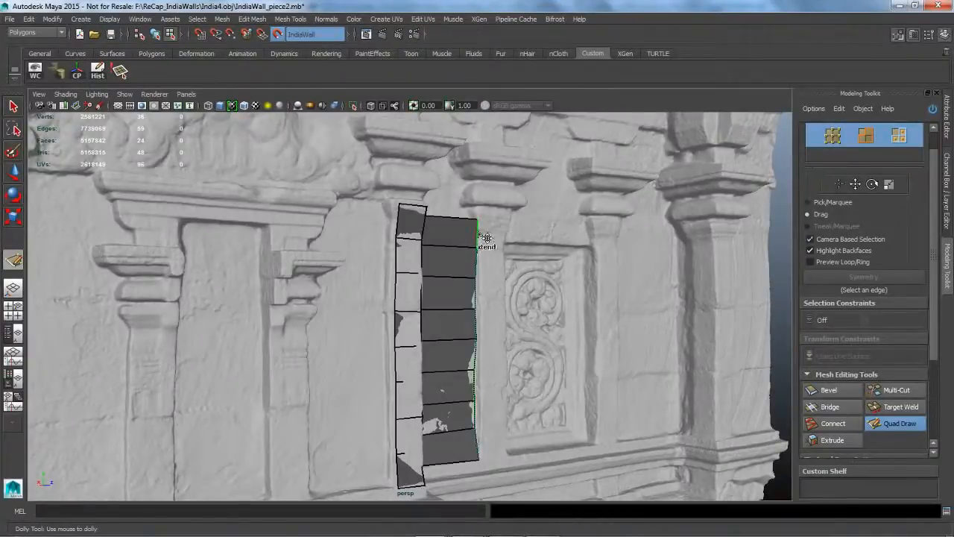
pyautogui.moveTo(478, 232); pyautogui.dragTo(488, 234, button='middle')
pyautogui.keyDown('alt'); pyautogui.moveTo(513, 292); pyautogui.dragTo(477, 233); pyautogui.keyUp('alt')
pyautogui.press('Tab')
pyautogui.moveTo(471, 234); pyautogui.dragTo(497, 238, button='middle')
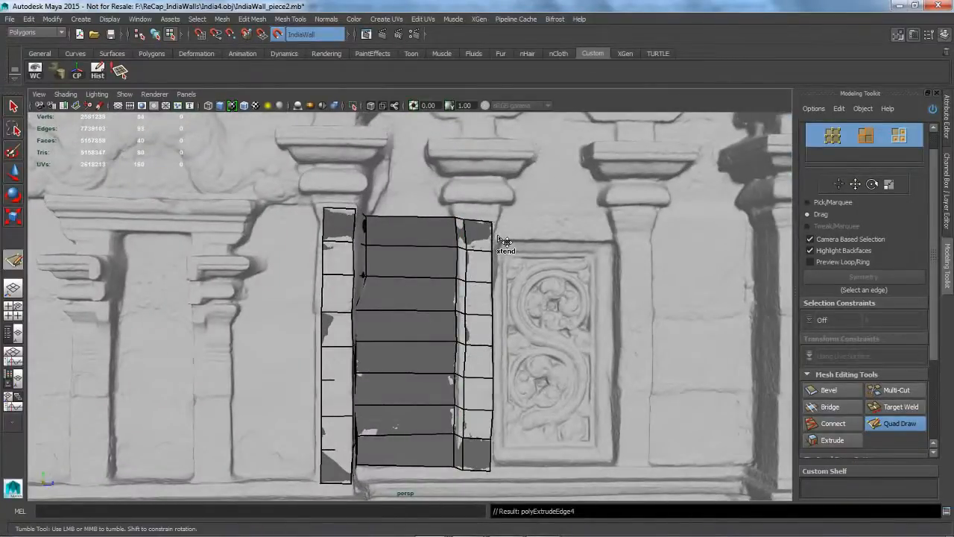
# - Extend the border edge back along the second pillar's far side and across the carved panel
pyautogui.keyDown('alt'); pyautogui.moveTo(515, 286); pyautogui.dragTo(447, 240); pyautogui.keyUp('alt')
pyautogui.press('Tab')
pyautogui.moveTo(455, 240); pyautogui.dragTo(471, 236, button='middle')
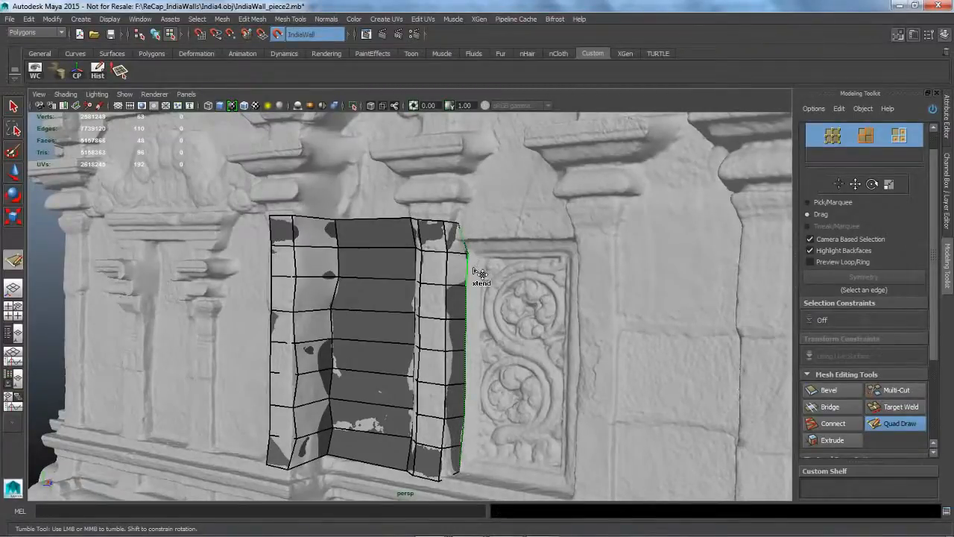
pyautogui.moveTo(482, 270); pyautogui.dragTo(587, 279, button='middle')
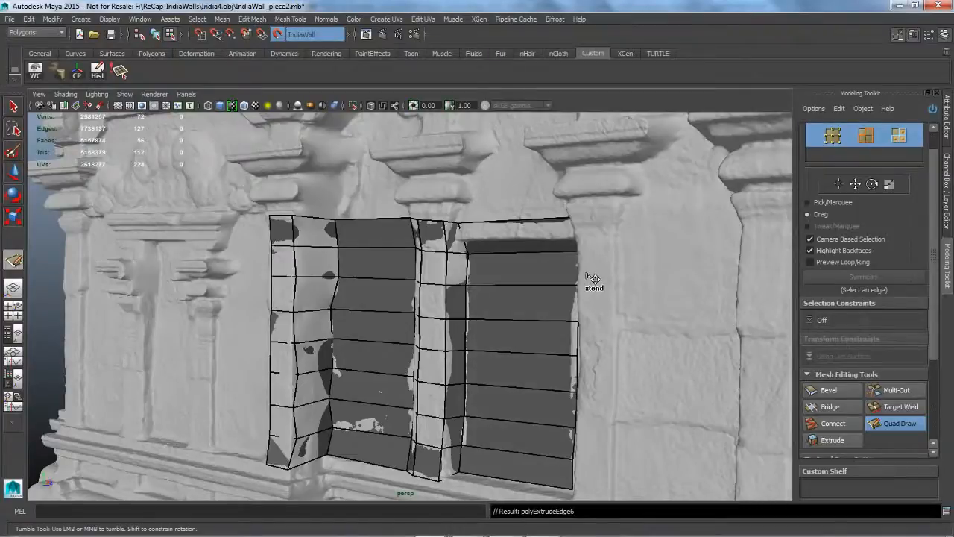
# - Undo a stray border extension and nudge the new border edges over to the third pillar beside the carved panel
pyautogui.moveTo(586, 273)
pyautogui.keyDown('alt'); pyautogui.mouseDown()
pyautogui.moveTo(564, 330)
pyautogui.moveTo(612, 288)
pyautogui.mouseUp(); pyautogui.keyUp('alt')
pyautogui.moveTo(611, 287); pyautogui.dragTo(614, 276, button='middle')
pyautogui.hotkey('ctrl', 'z')
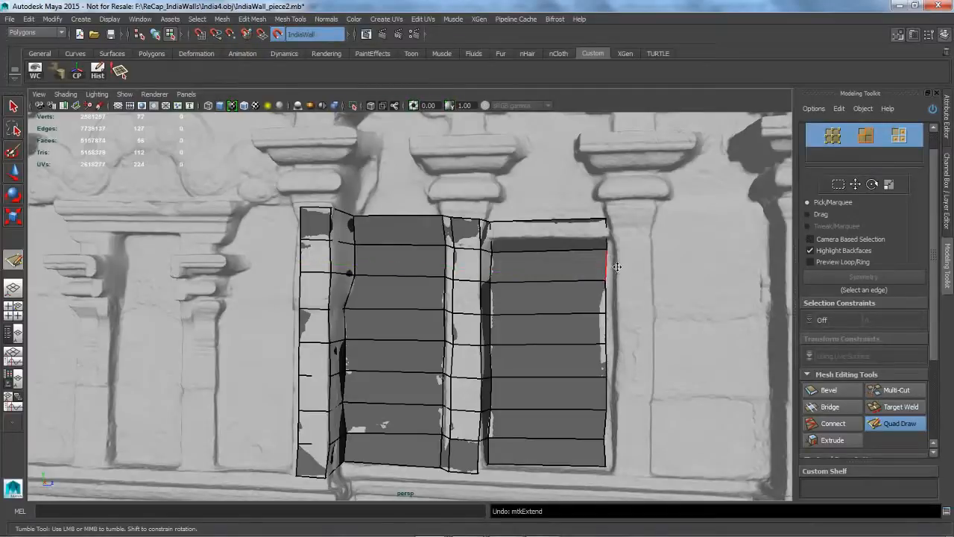
pyautogui.moveTo(617, 267); pyautogui.dragTo(620, 268)
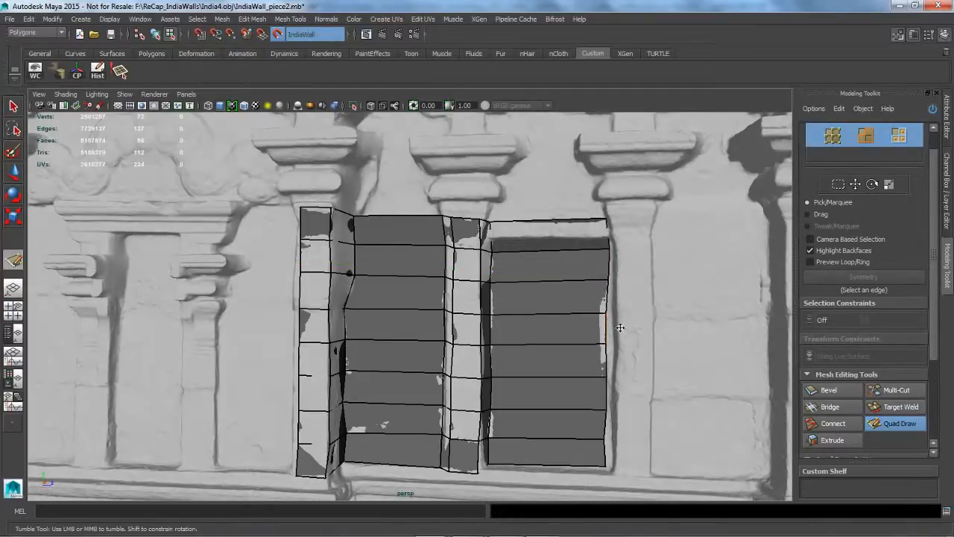
pyautogui.moveTo(620, 328); pyautogui.dragTo(620, 328)
pyautogui.moveTo(613, 396); pyautogui.dragTo(618, 396)
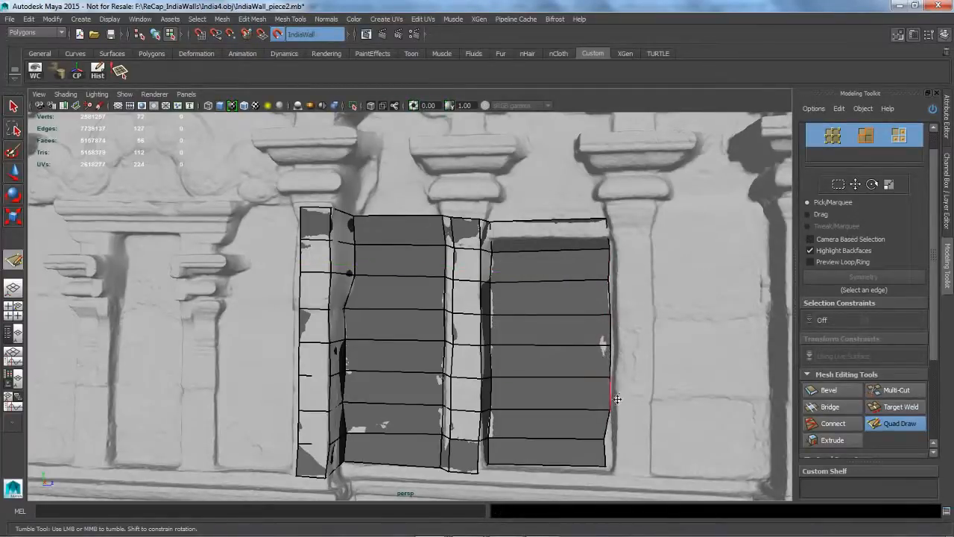
# - Extend the border edge out along the third pillar's near side and across its front face
pyautogui.keyDown('alt'); pyautogui.moveTo(617, 457); pyautogui.dragTo(643, 439); pyautogui.keyUp('alt')
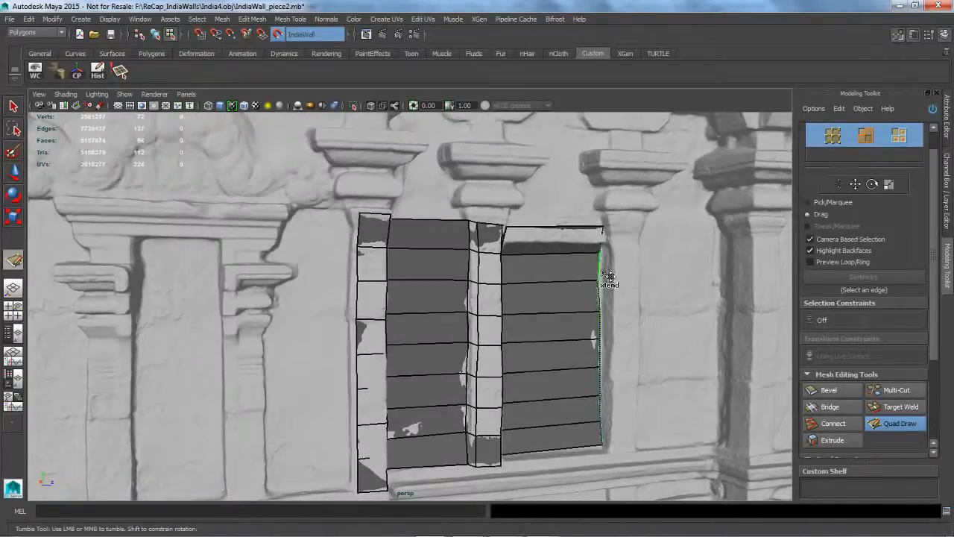
pyautogui.moveTo(612, 278); pyautogui.dragTo(623, 274, button='middle')
pyautogui.keyDown('alt'); pyautogui.moveTo(645, 327); pyautogui.dragTo(634, 313); pyautogui.keyUp('alt')
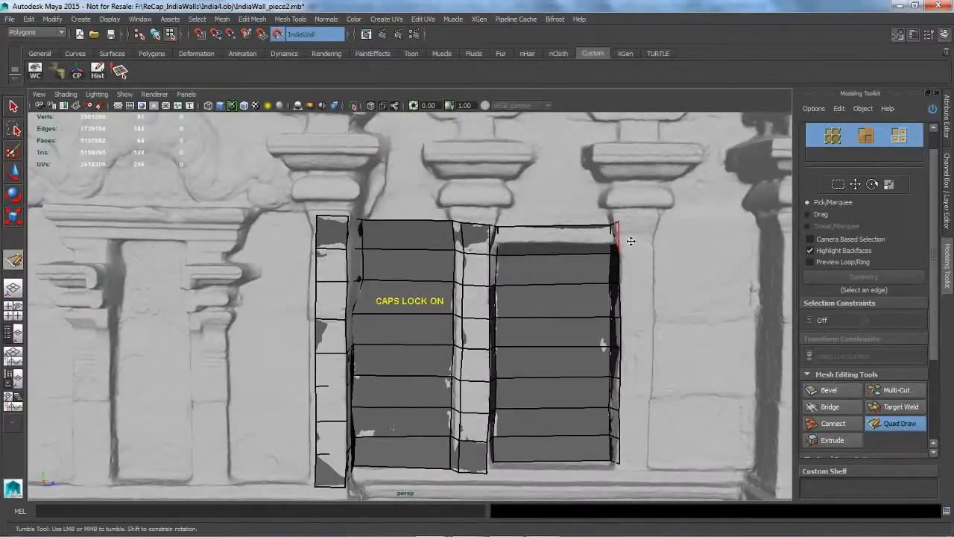
pyautogui.moveTo(631, 241); pyautogui.dragTo(663, 245, button='middle')
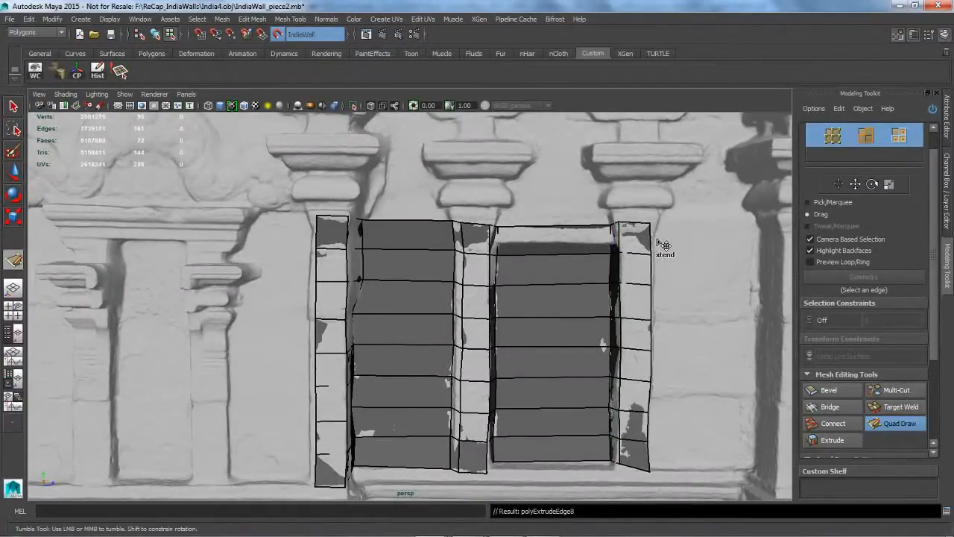
# - Extend the border around the third pillar's far side and across the adjoining wall section, redoing the wall extension once
pyautogui.keyDown('alt'); pyautogui.moveTo(664, 244); pyautogui.dragTo(620, 305); pyautogui.keyUp('alt')
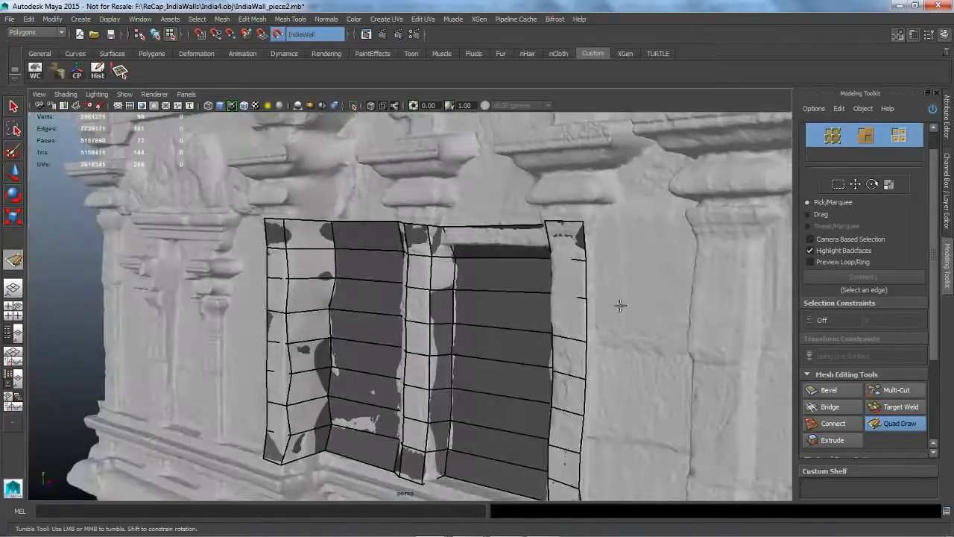
pyautogui.moveTo(593, 242); pyautogui.dragTo(605, 244, button='middle')
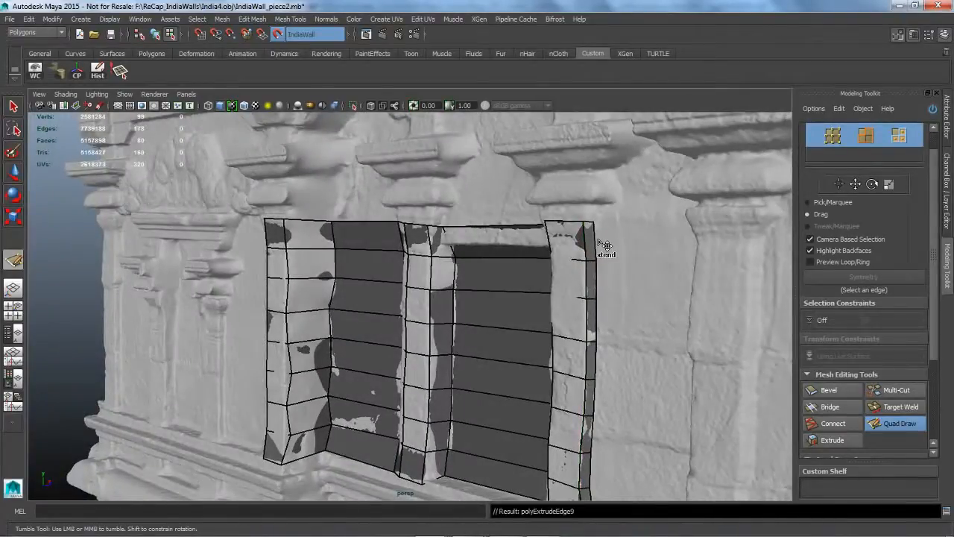
pyautogui.keyDown('alt'); pyautogui.moveTo(605, 244); pyautogui.dragTo(588, 294); pyautogui.keyUp('alt')
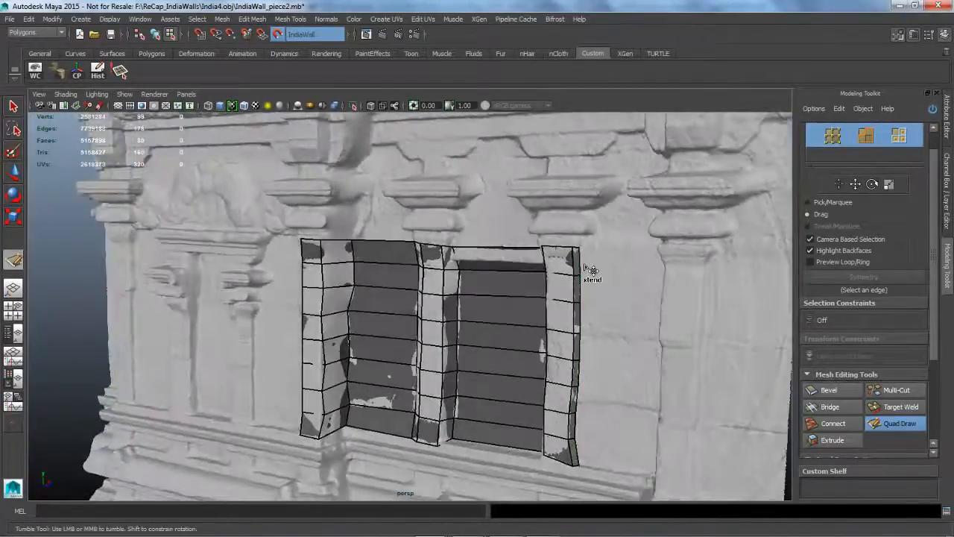
pyautogui.moveTo(591, 270); pyautogui.dragTo(674, 276, button='middle')
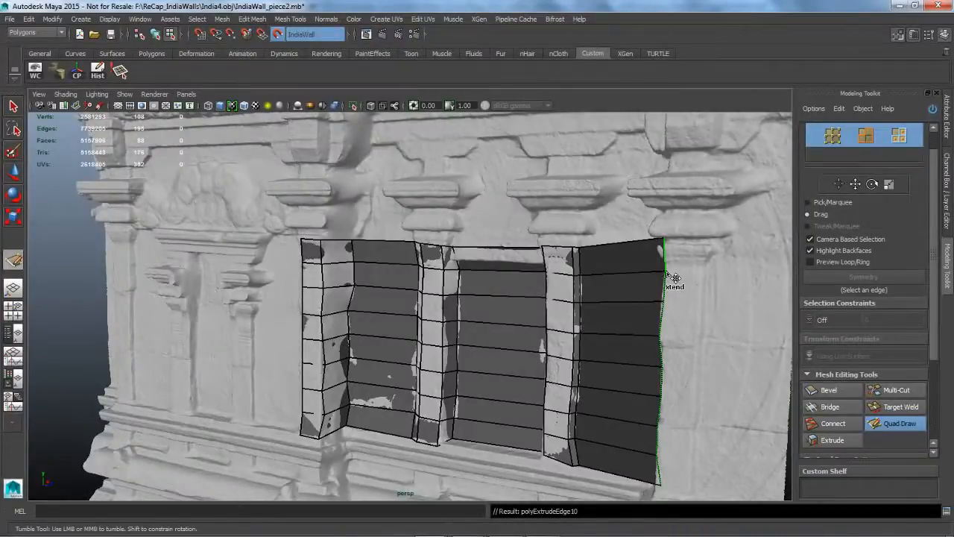
pyautogui.hotkey('ctrl', 'z')
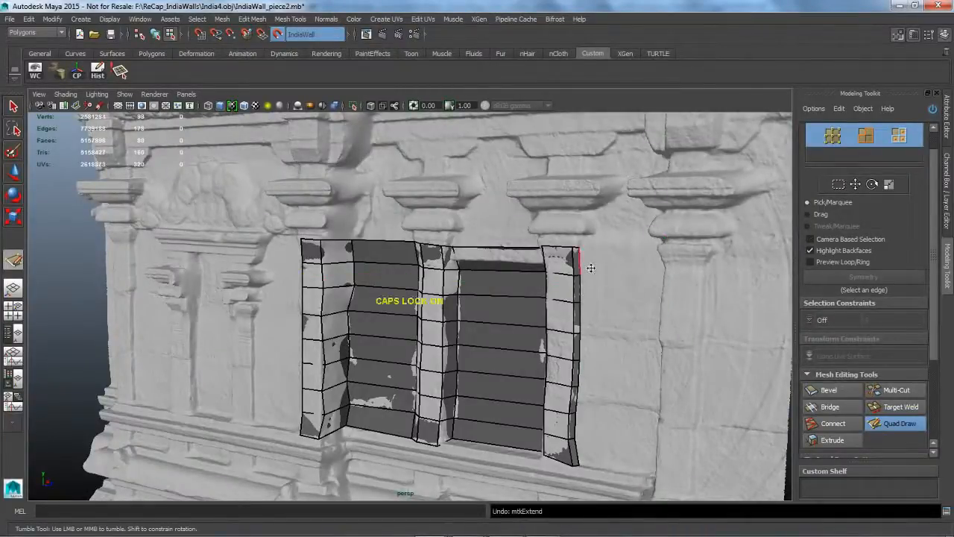
pyautogui.moveTo(591, 268); pyautogui.dragTo(671, 278, button='middle')
pyautogui.keyDown('alt'); pyautogui.moveTo(671, 278); pyautogui.dragTo(608, 321); pyautogui.keyUp('alt')
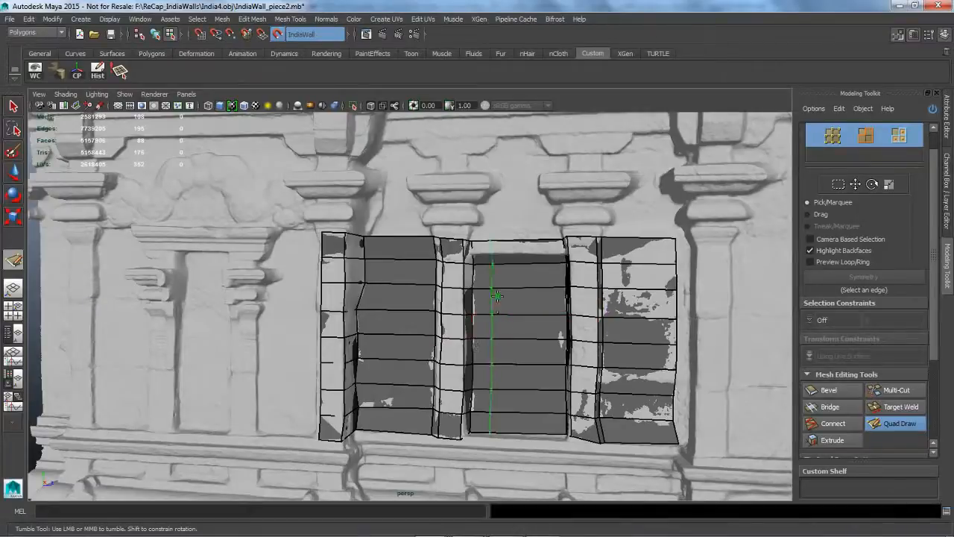
# - Insert three vertical edge loops in the carved panel, one near each side and one down its middle
pyautogui.keyDown('ctrl'); pyautogui.click(486, 335); pyautogui.keyUp('ctrl')
pyautogui.keyDown('ctrl'); pyautogui.click(559, 287); pyautogui.keyUp('ctrl')
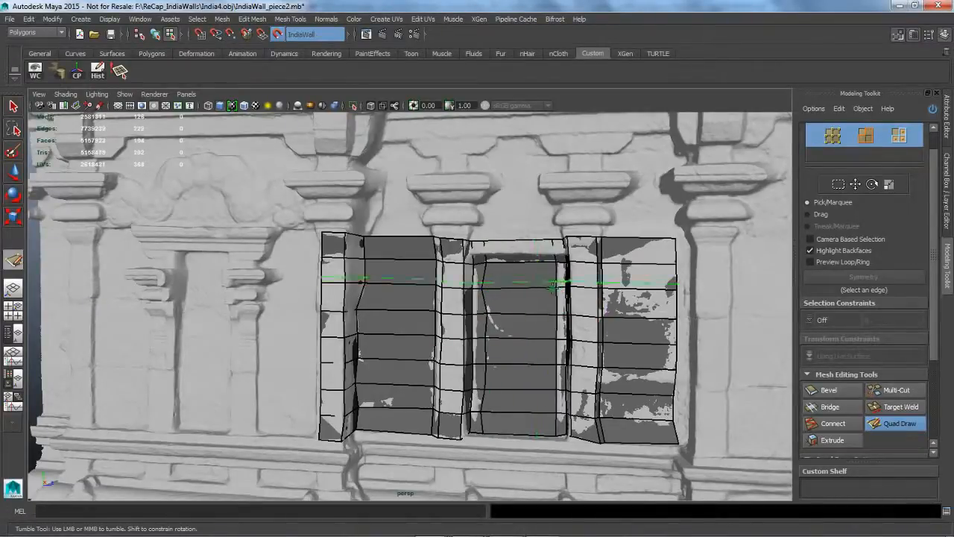
pyautogui.keyDown('ctrl'); pyautogui.click(522, 285); pyautogui.keyUp('ctrl')
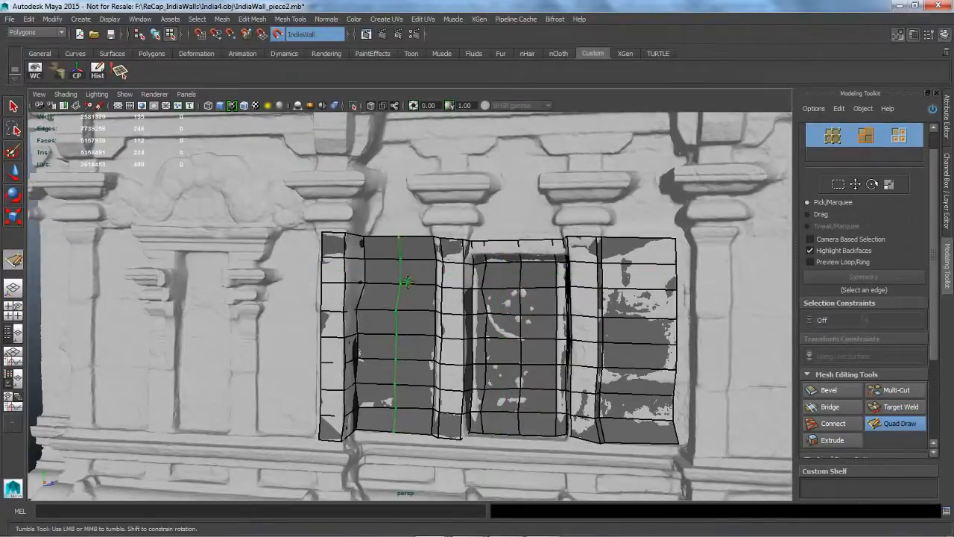
# - Insert horizontal edge loops across all pillars and wall sections of the retopology mesh, spaced from upper to lower rows
pyautogui.keyDown('ctrl'); pyautogui.click(443, 281); pyautogui.keyUp('ctrl')
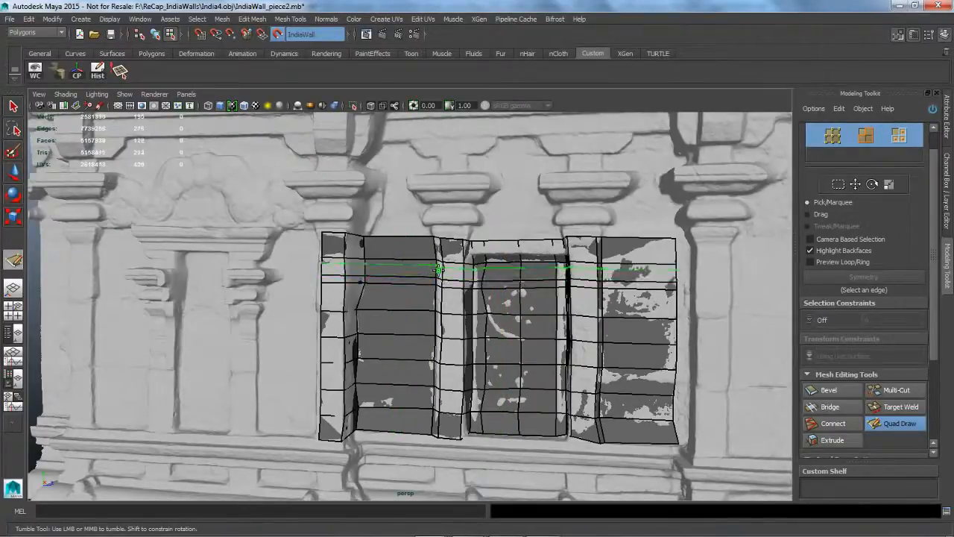
pyautogui.keyDown('ctrl'); pyautogui.click(441, 270); pyautogui.keyUp('ctrl')
pyautogui.keyDown('ctrl'); pyautogui.click(438, 301); pyautogui.keyUp('ctrl')
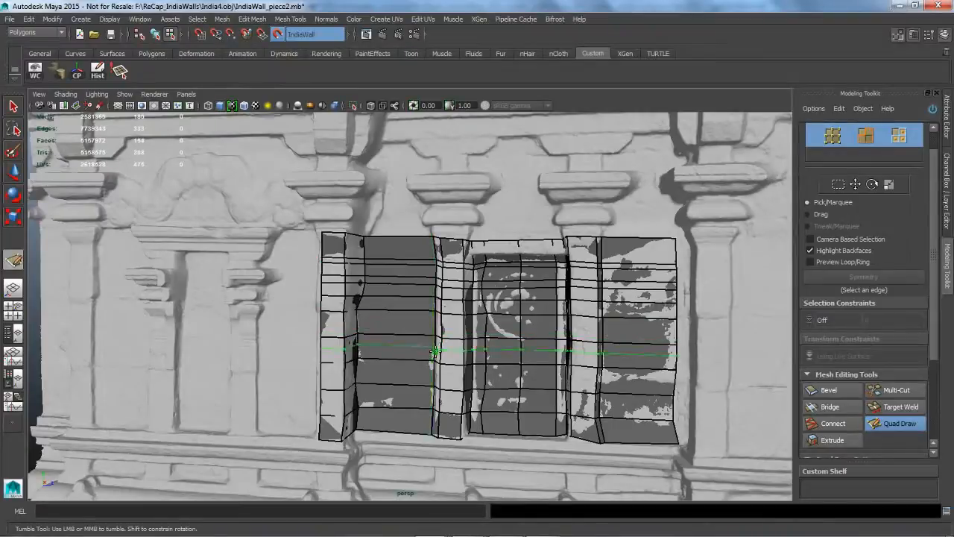
pyautogui.keyDown('ctrl'); pyautogui.click(436, 348); pyautogui.keyUp('ctrl')
pyautogui.keyDown('ctrl'); pyautogui.click(440, 381); pyautogui.keyUp('ctrl')
pyautogui.keyDown('ctrl'); pyautogui.click(438, 401); pyautogui.keyUp('ctrl')
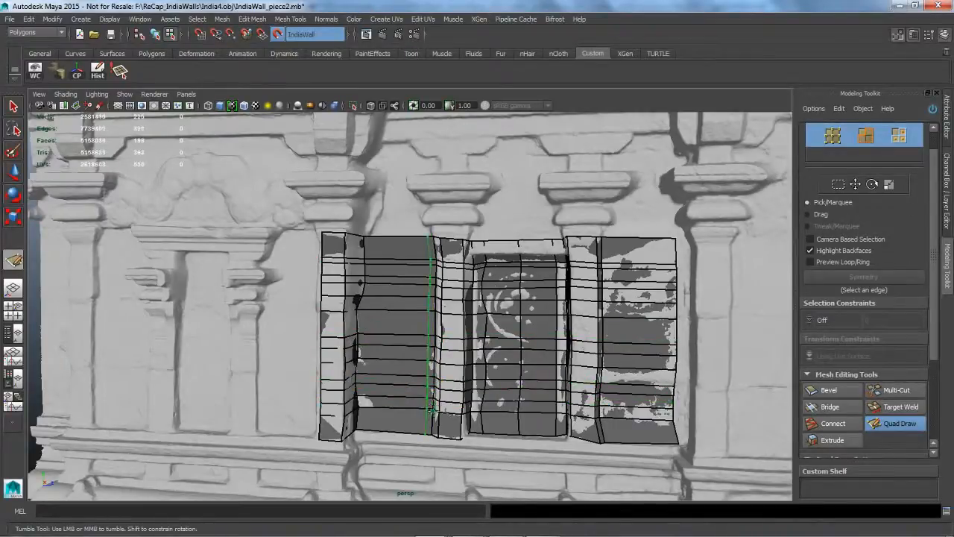
pyautogui.keyDown('ctrl'); pyautogui.click(436, 422); pyautogui.keyUp('ctrl')
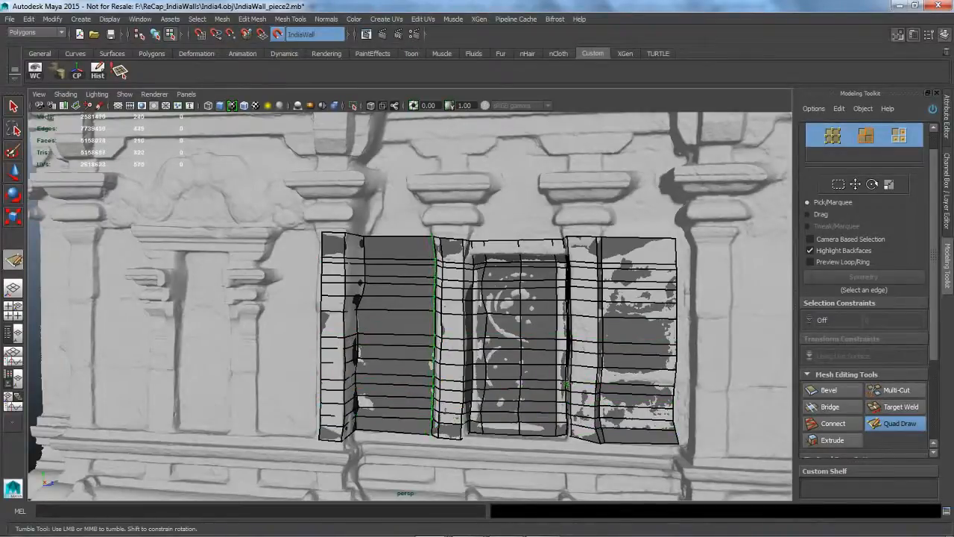
pyautogui.keyDown('ctrl'); pyautogui.click(617, 337); pyautogui.keyUp('ctrl')
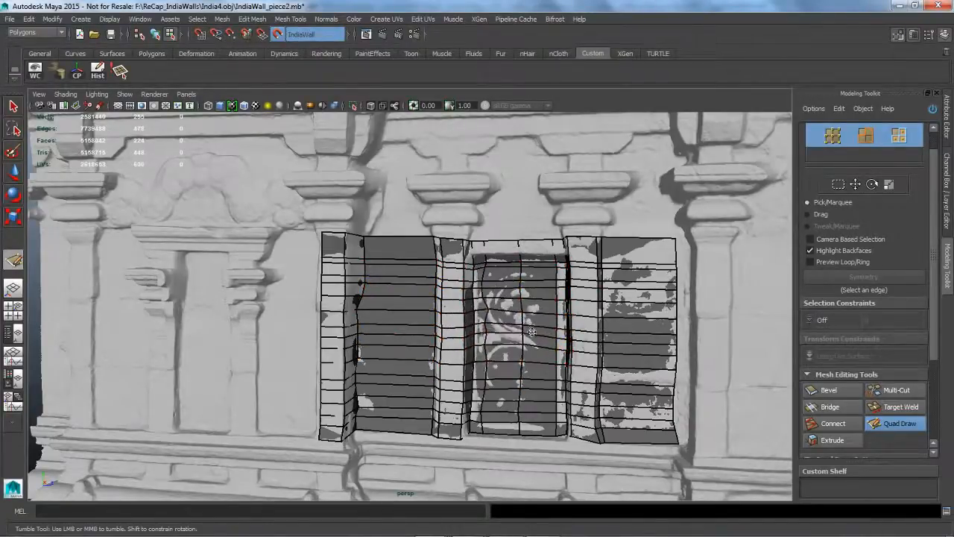
# - Undo the stray tweak and relax the mesh vertices over the middle and upper part of the carved panel
pyautogui.hotkey('ctrl', 'z')
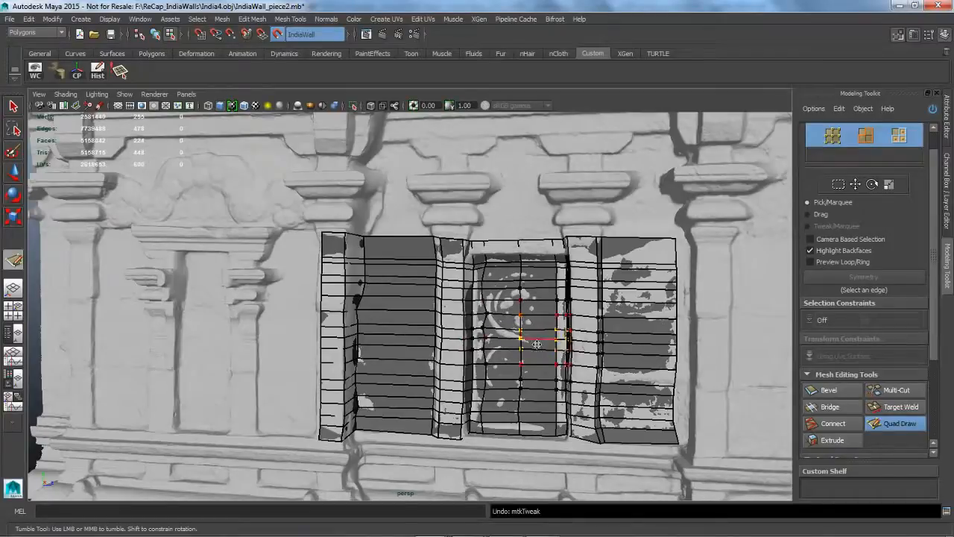
pyautogui.keyDown('shift'); pyautogui.moveTo(531, 342); pyautogui.dragTo(527, 340); pyautogui.keyUp('shift')
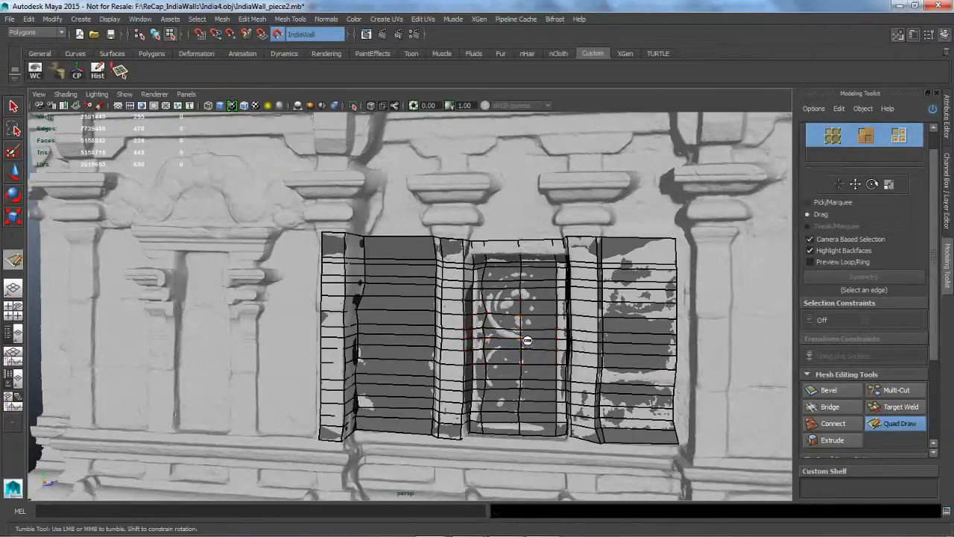
pyautogui.rightClick(529, 339)
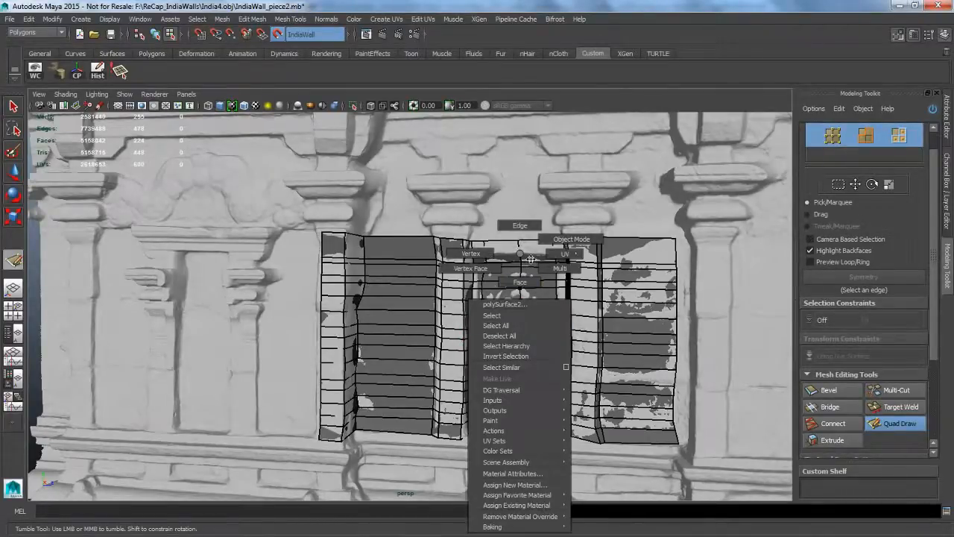
pyautogui.keyDown('alt'); pyautogui.moveTo(506, 369); pyautogui.dragTo(566, 349, button='right'); pyautogui.keyUp('alt')
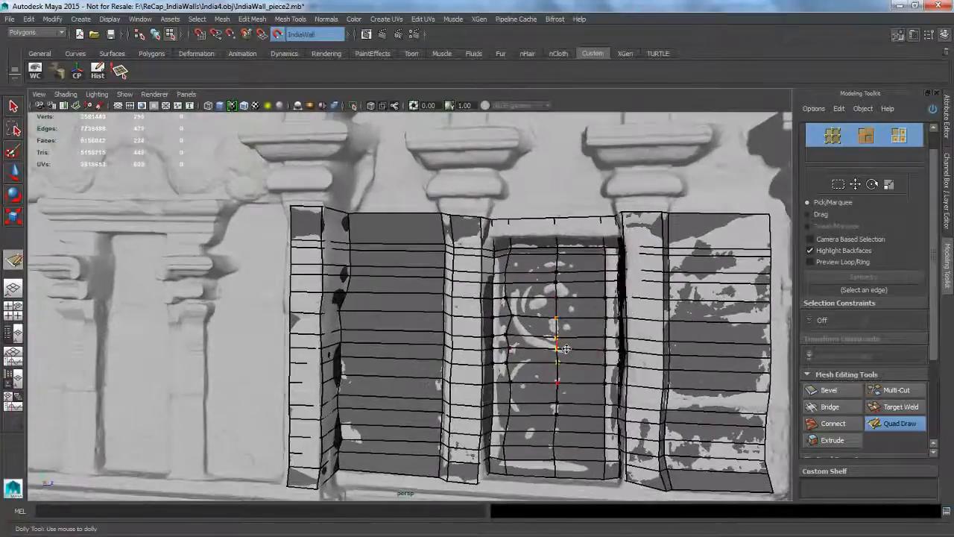
pyautogui.keyDown('shift'); pyautogui.moveTo(561, 348); pyautogui.dragTo(564, 344); pyautogui.keyUp('shift')
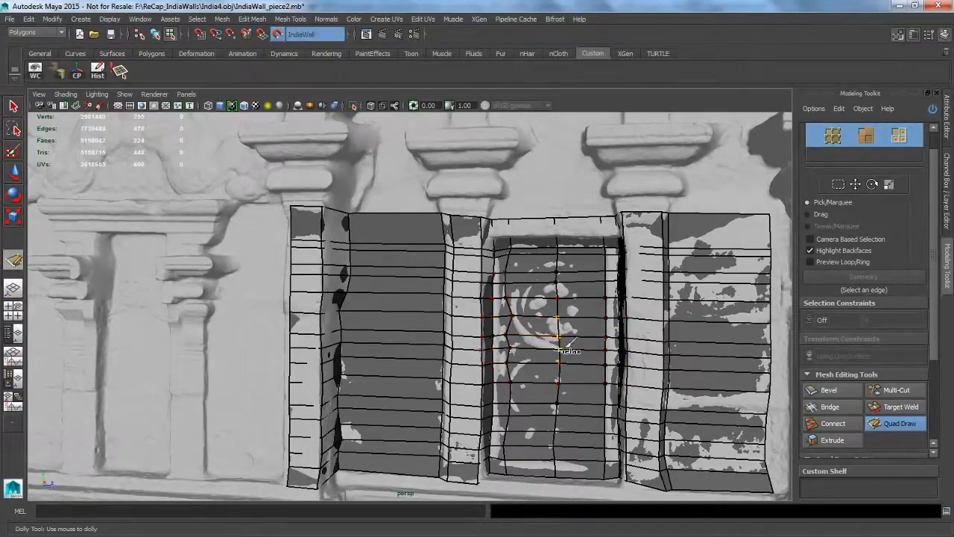
pyautogui.moveTo(558, 344)
pyautogui.keyDown('shift'); pyautogui.mouseDown()
pyautogui.moveTo(537, 332)
pyautogui.moveTo(530, 340)
pyautogui.mouseUp(); pyautogui.keyUp('shift')
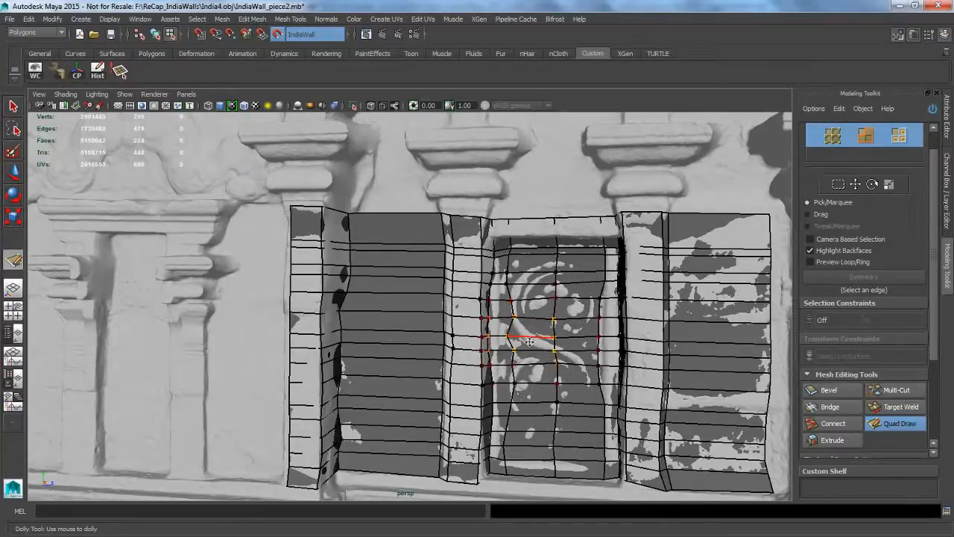
pyautogui.moveTo(531, 336)
pyautogui.keyDown('shift'); pyautogui.mouseDown()
pyautogui.moveTo(522, 334)
pyautogui.moveTo(522, 466)
pyautogui.moveTo(529, 346)
pyautogui.moveTo(518, 282)
pyautogui.moveTo(531, 260)
pyautogui.moveTo(521, 262)
pyautogui.moveTo(525, 314)
pyautogui.mouseUp(); pyautogui.keyUp('shift')
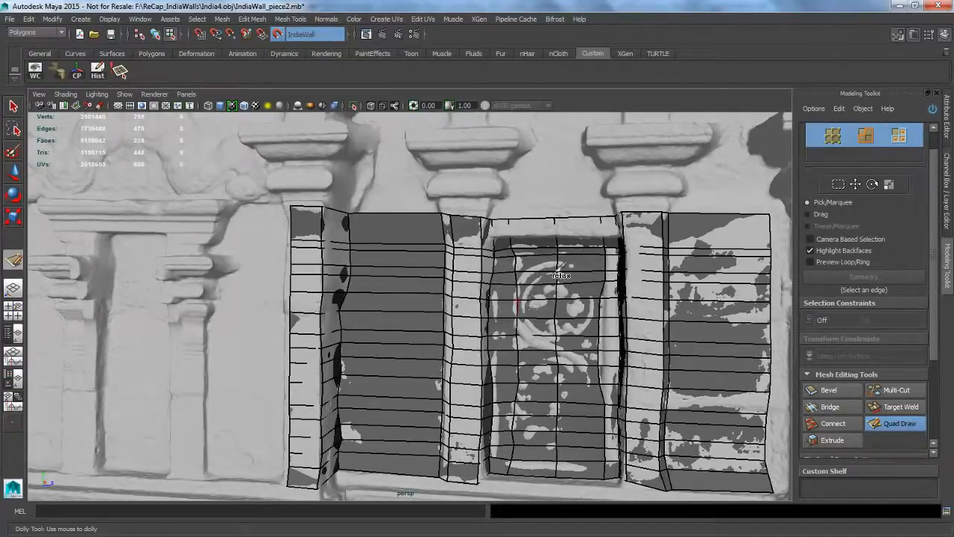
# - Insert more vertical edge loops in the carved panel and three in the flat wall section between the first two pillars
pyautogui.keyDown('ctrl'); pyautogui.click(581, 349); pyautogui.keyUp('ctrl')
pyautogui.keyDown('ctrl'); pyautogui.click(533, 348); pyautogui.keyUp('ctrl')
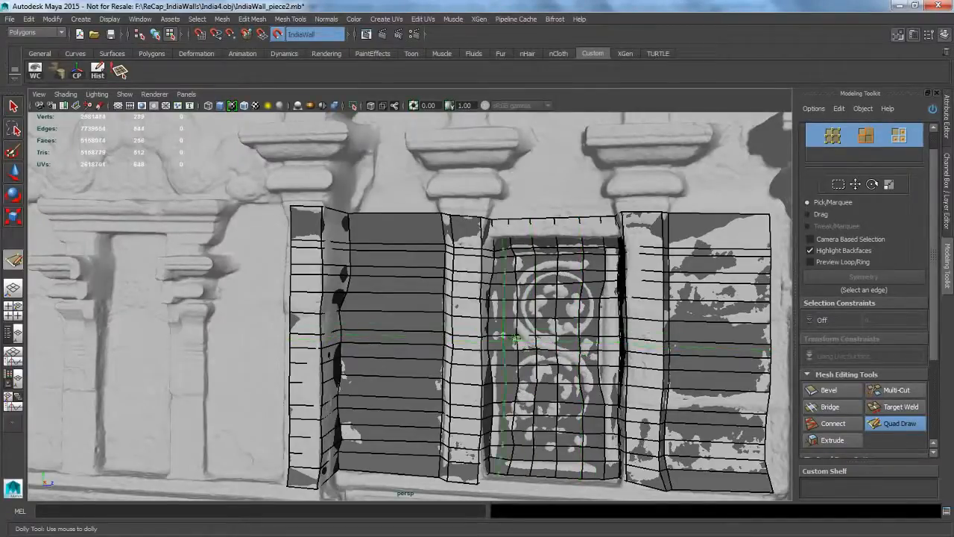
pyautogui.keyDown('ctrl'); pyautogui.click(419, 305); pyautogui.keyUp('ctrl')
pyautogui.keyDown('ctrl'); pyautogui.click(386, 296); pyautogui.keyUp('ctrl')
pyautogui.keyDown('ctrl'); pyautogui.click(368, 291); pyautogui.keyUp('ctrl')
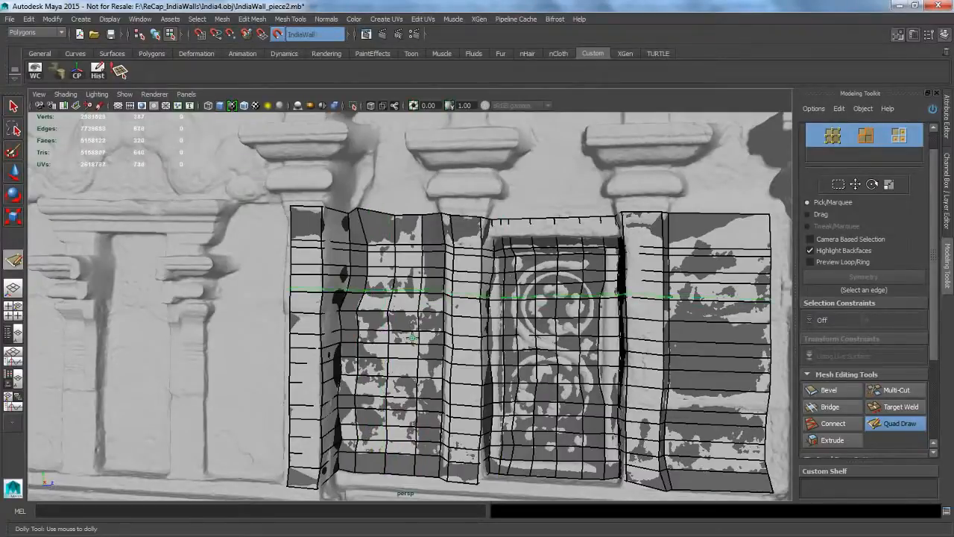
pyautogui.keyDown('alt'); pyautogui.moveTo(529, 352); pyautogui.dragTo(464, 292, button='right'); pyautogui.keyUp('alt')
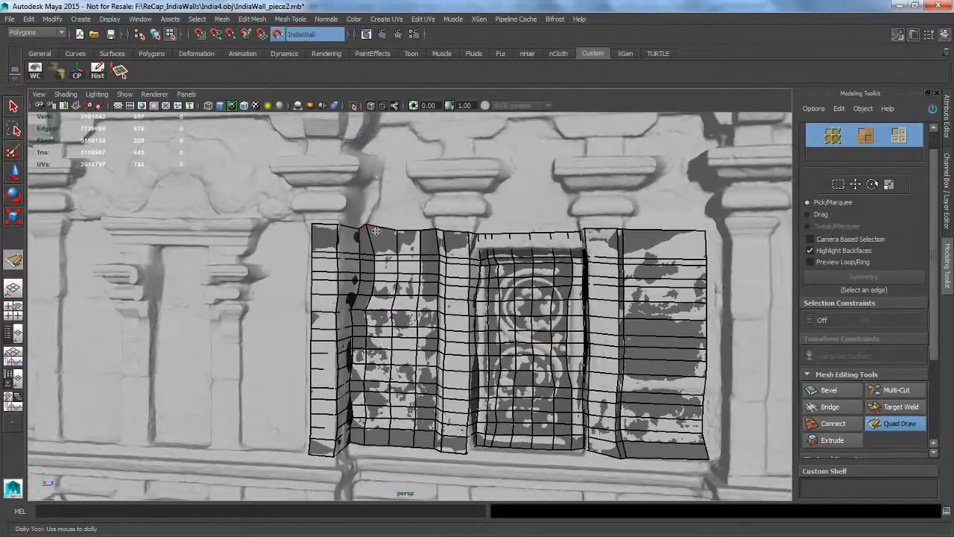
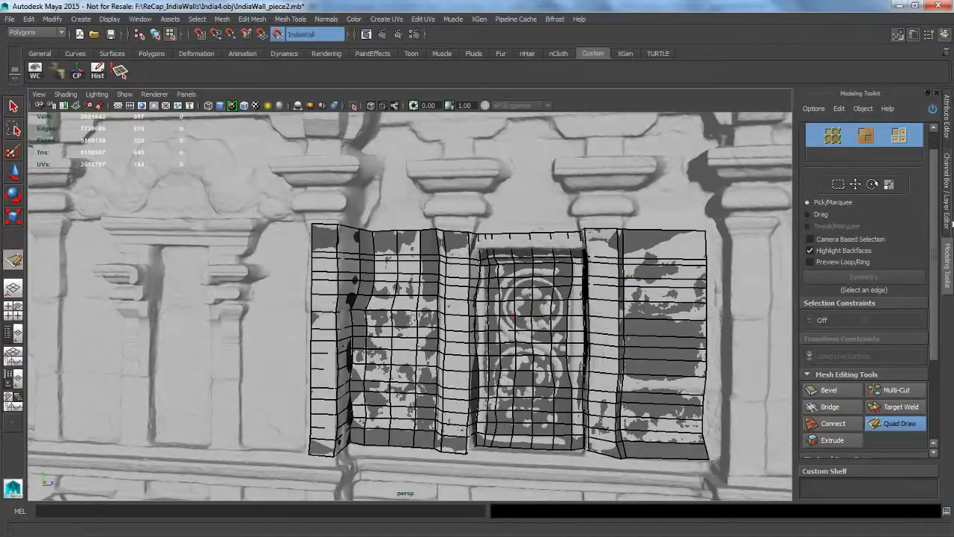
# - Return to object mode, turn off the live surface, leave Quad Draw and hide the new retopology mesh
pyautogui.click(948, 194)
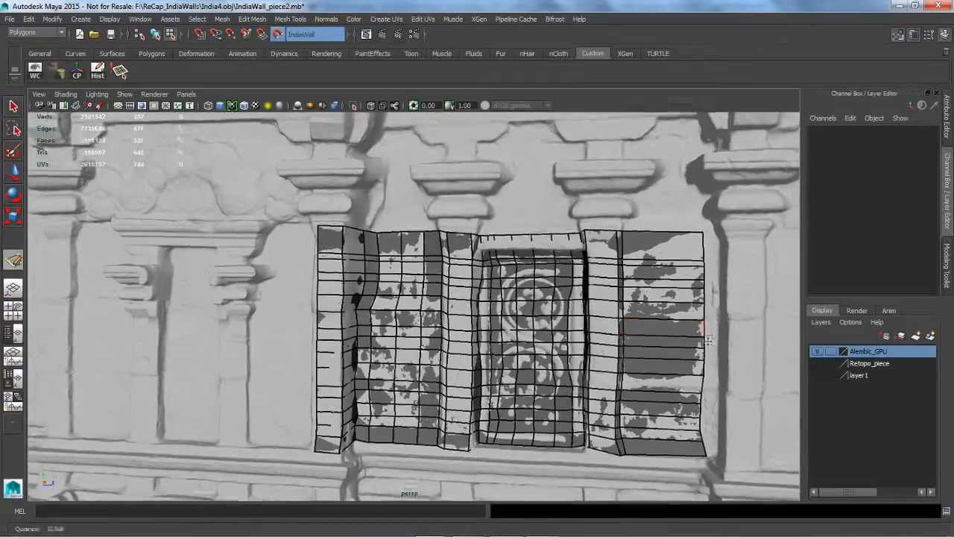
pyautogui.click(155, 34)
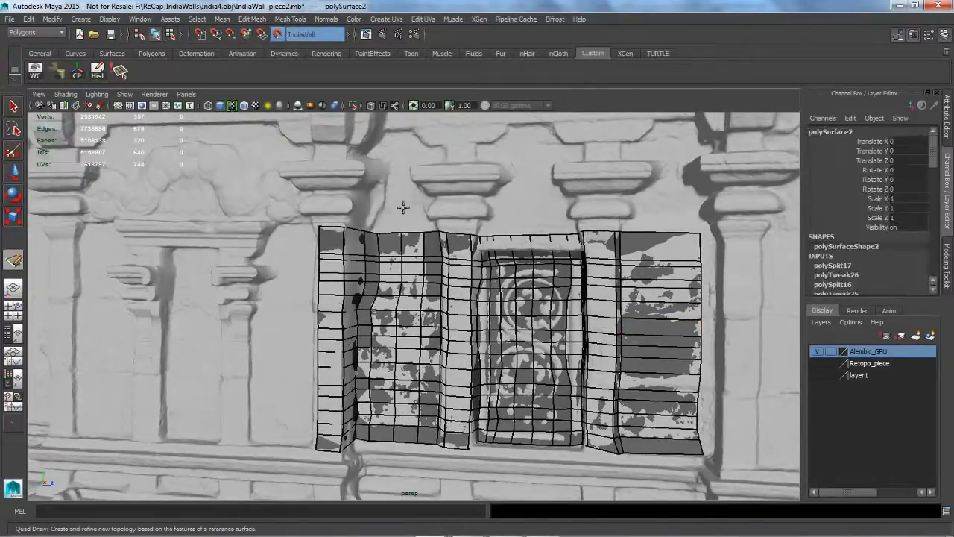
pyautogui.click(278, 34)
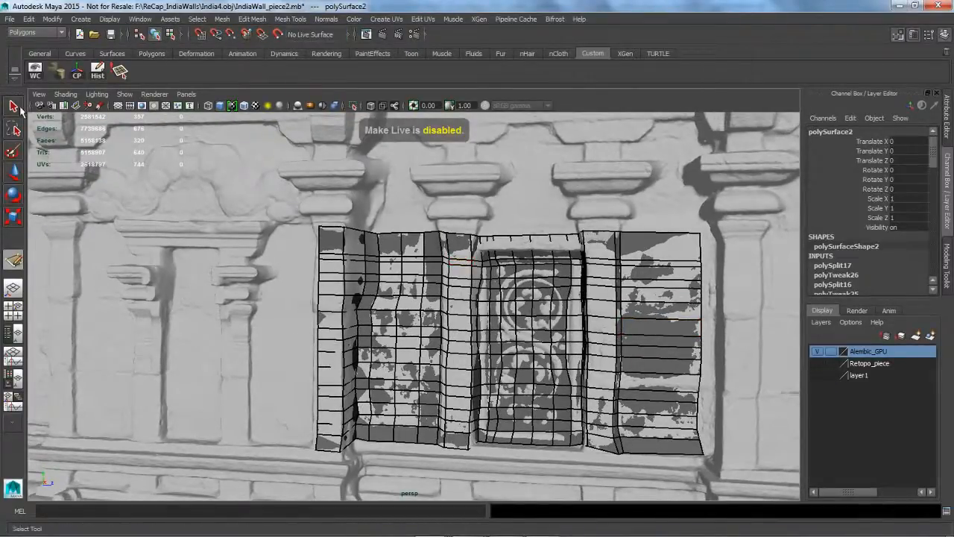
pyautogui.press('q')
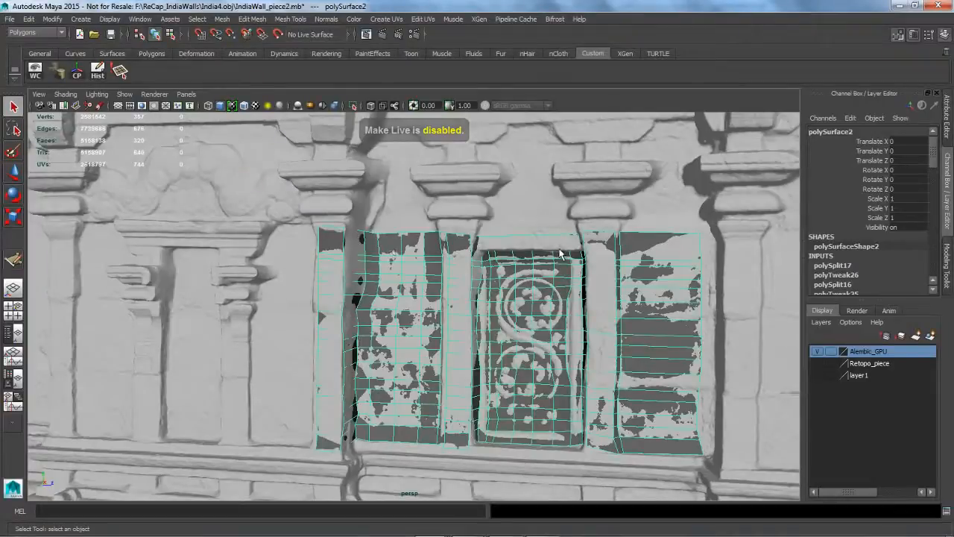
pyautogui.hotkey('ctrl', 'h')
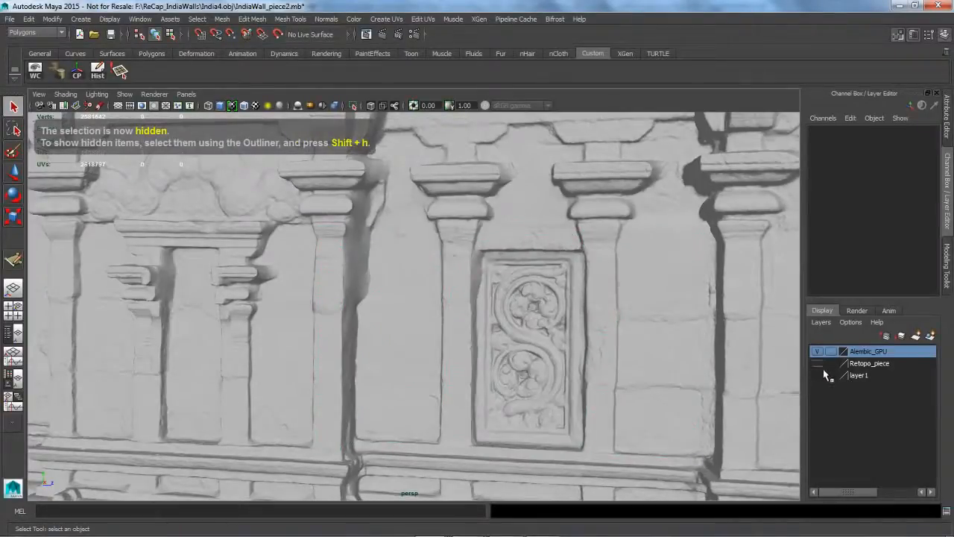
# - Show the Retopo_piece layer and inspect its prepared mesh on the wall, with and without the selection wireframe
pyautogui.click(817, 363)
pyautogui.click(687, 349)
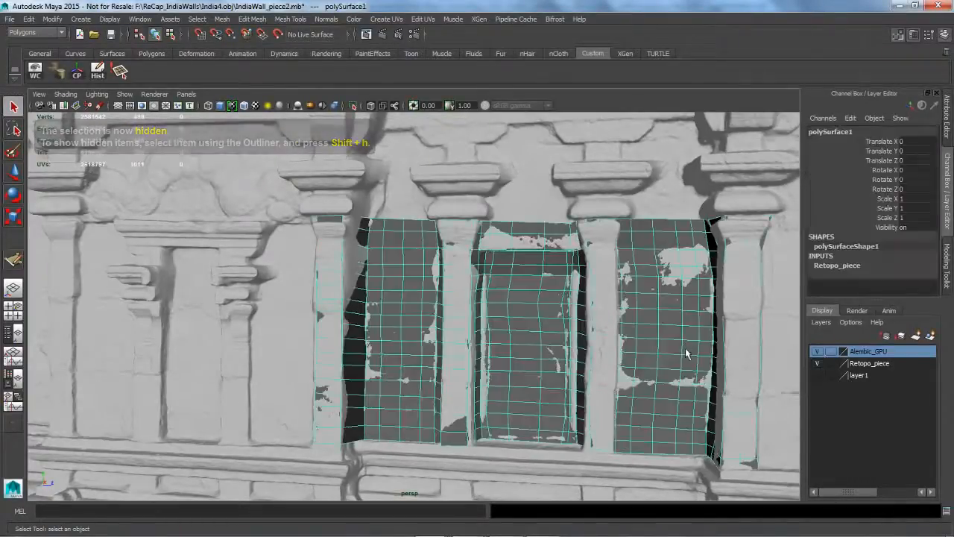
pyautogui.keyDown('alt'); pyautogui.moveTo(693, 368); pyautogui.dragTo(602, 363); pyautogui.keyUp('alt')
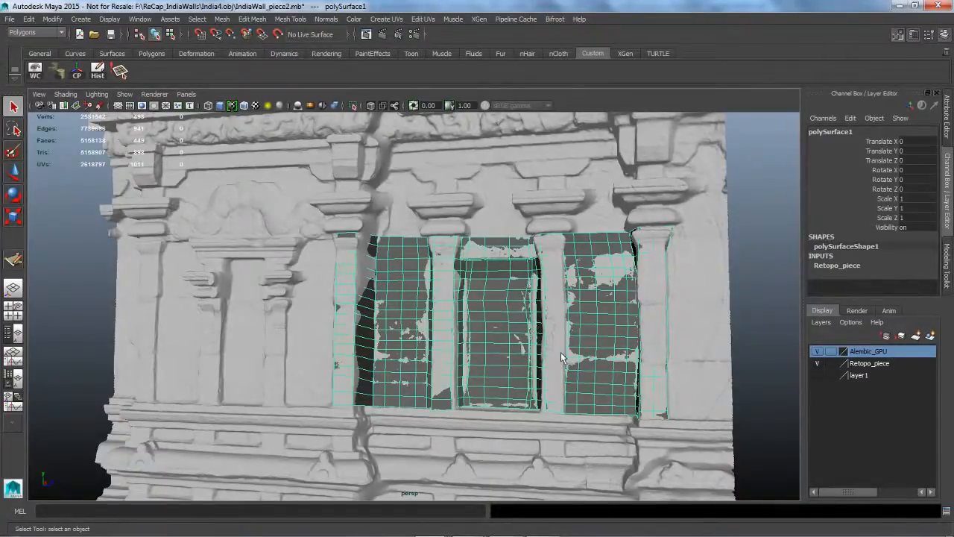
pyautogui.click(756, 345)
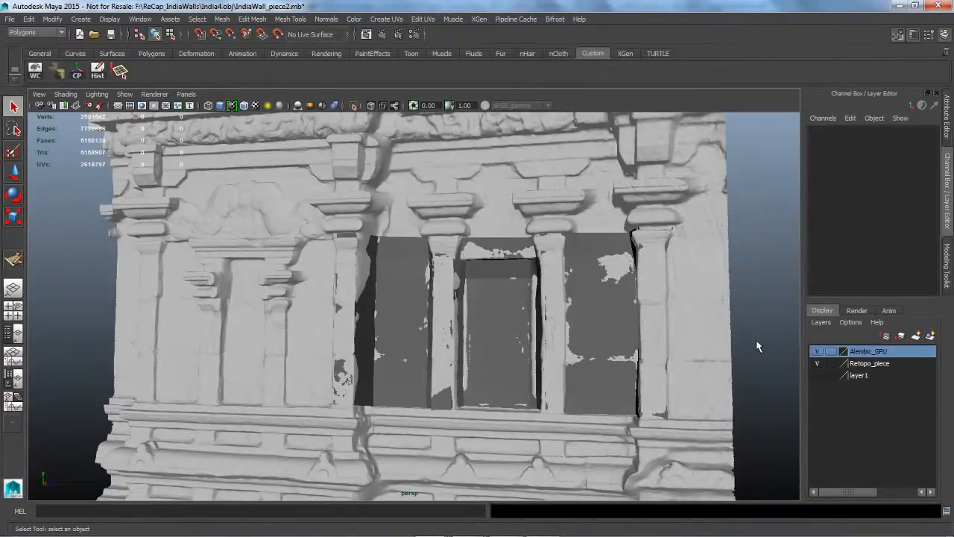
# - Switch to the Maya window with the beach scene and frame the blue spaceship together with the character
pyautogui.hotkey('alt', 'Tab')
pyautogui.hotkey('alt', 'Tab')
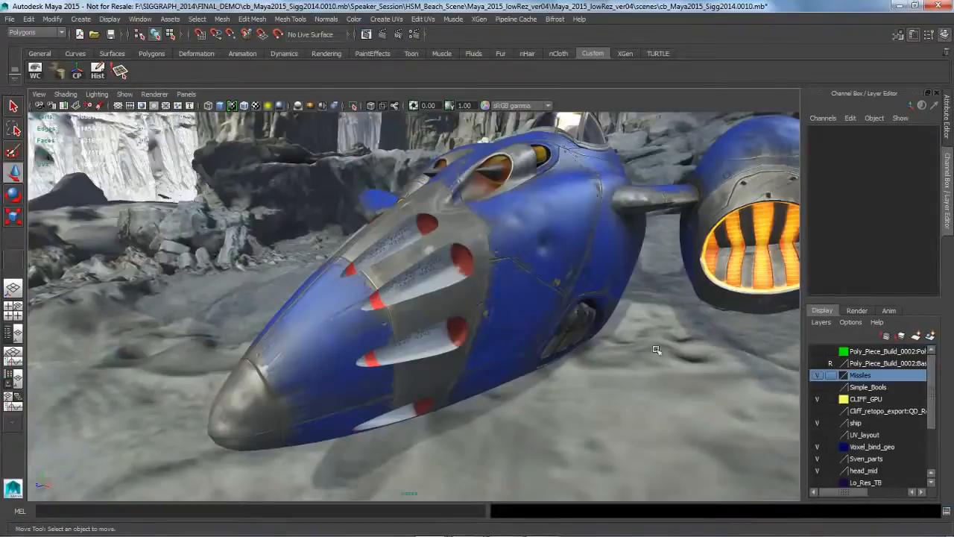
pyautogui.keyDown('alt'); pyautogui.moveTo(704, 337); pyautogui.dragTo(451, 343, button='right'); pyautogui.keyUp('alt')
pyautogui.keyDown('alt'); pyautogui.moveTo(462, 346); pyautogui.dragTo(448, 371); pyautogui.keyUp('alt')
pyautogui.keyDown('alt'); pyautogui.moveTo(450, 371); pyautogui.dragTo(467, 362, button='right'); pyautogui.keyUp('alt')
pyautogui.keyDown('alt'); pyautogui.moveTo(468, 362); pyautogui.dragTo(467, 365); pyautogui.keyUp('alt')
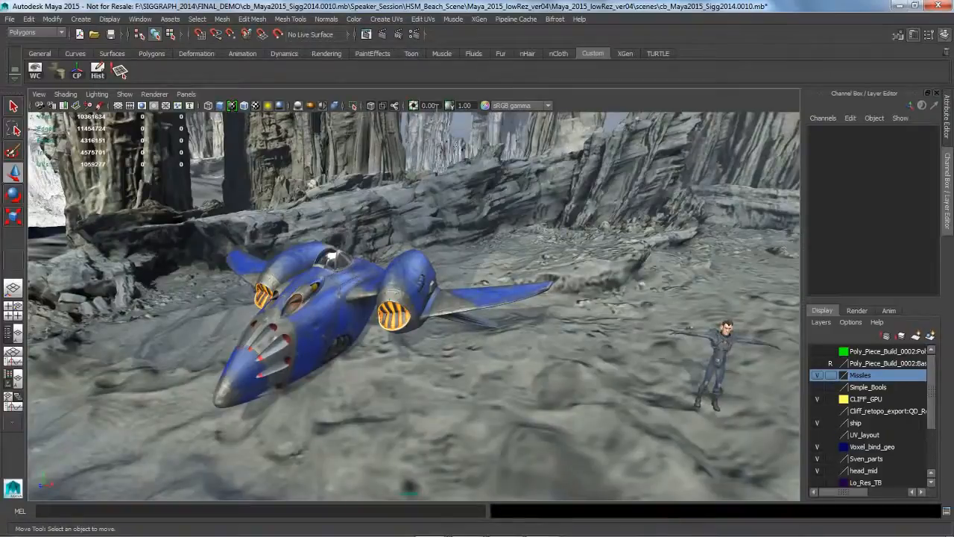
# - Set the viewport exposure to 0.60 and the gamma to 0.90
pyautogui.keyDown('ctrl'); pyautogui.moveTo(437, 105); pyautogui.dragTo(439, 107); pyautogui.keyUp('ctrl')
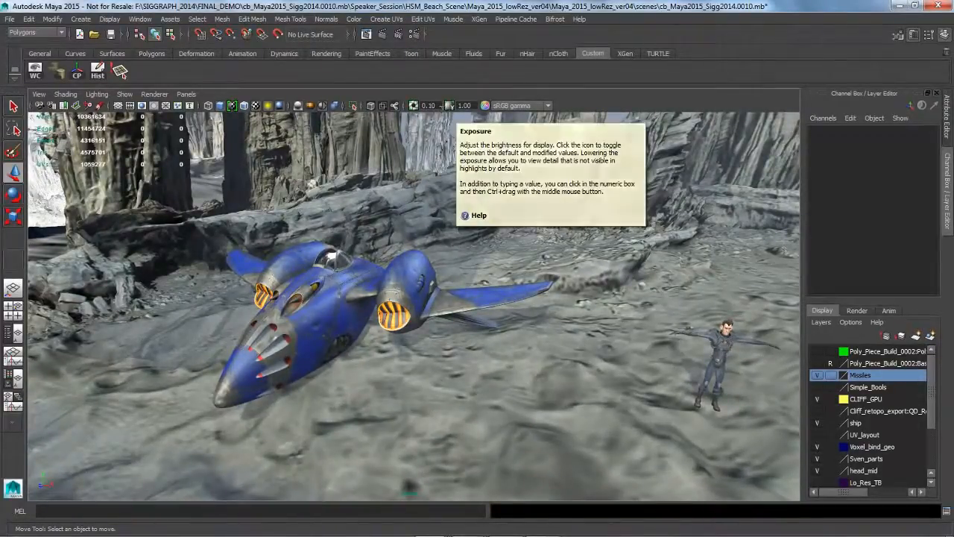
pyautogui.keyDown('ctrl'); pyautogui.moveTo(480, 108); pyautogui.dragTo(478, 109, button='middle'); pyautogui.keyUp('ctrl')
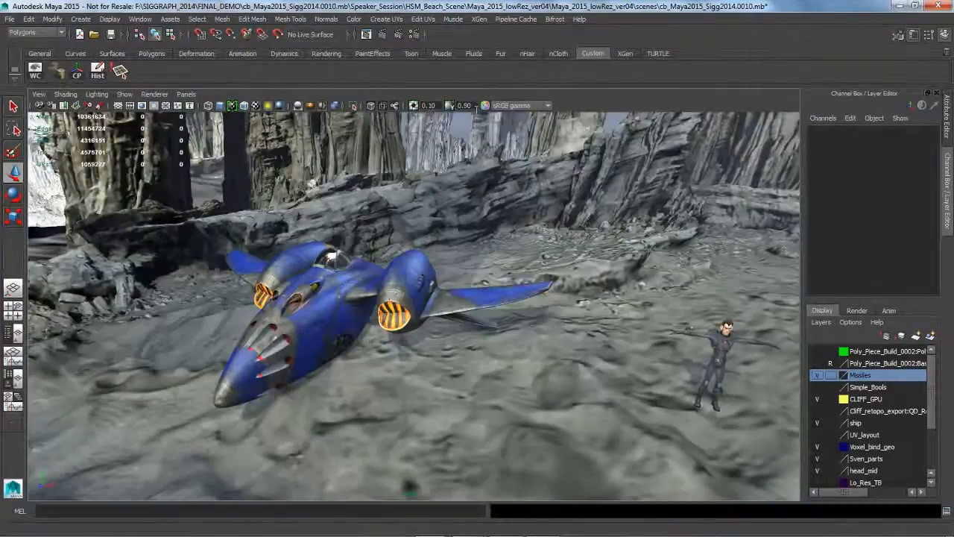
pyautogui.keyDown('ctrl'); pyautogui.moveTo(439, 108); pyautogui.dragTo(439, 108); pyautogui.keyUp('ctrl')
# - Open the Viewport 2.0 renderer settings and set the multisampling anti-aliasing sample count to 8
pyautogui.click(154, 94)
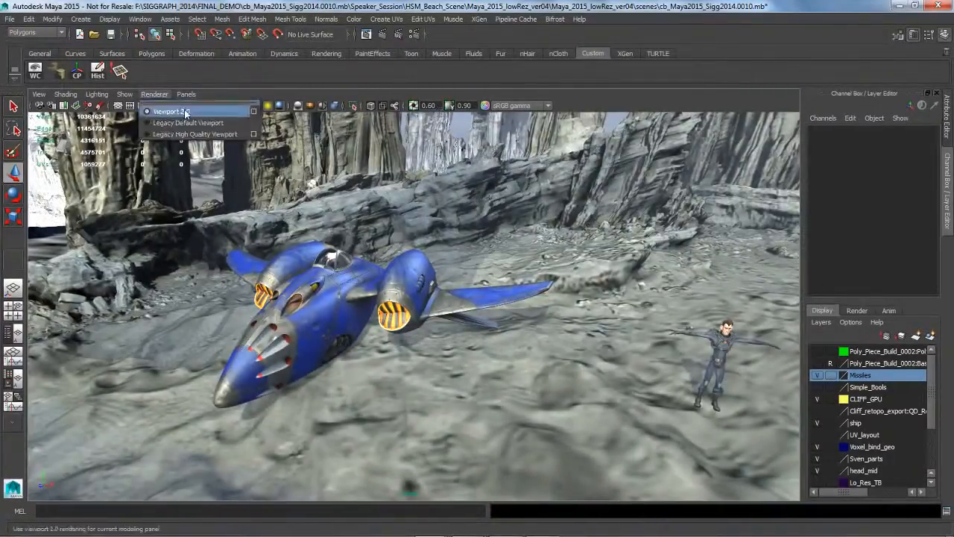
pyautogui.click(254, 111)
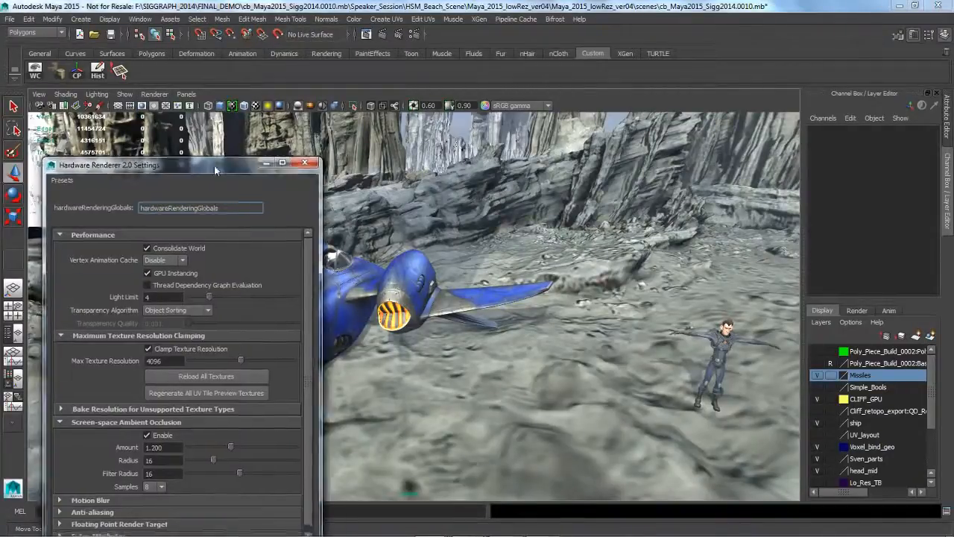
pyautogui.moveTo(195, 160); pyautogui.dragTo(276, 58)
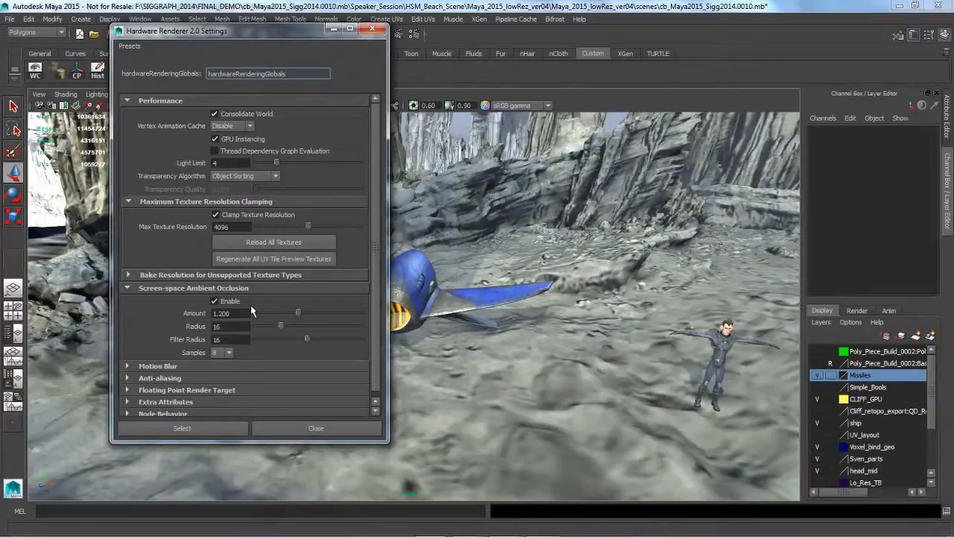
pyautogui.click(243, 379)
pyautogui.scroll(-3, 373, 369)
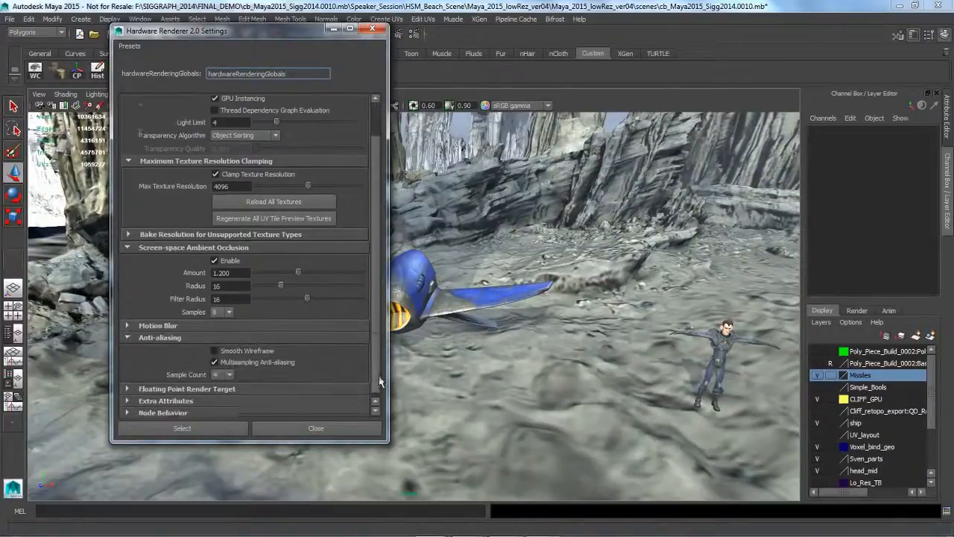
pyautogui.click(226, 370)
pyautogui.click(233, 404)
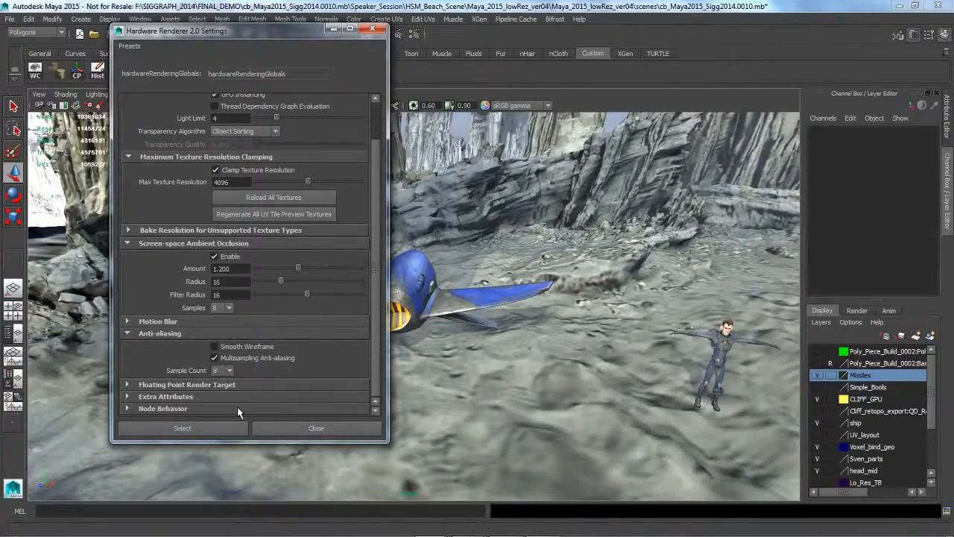
# - Close the hardware renderer settings and frame the blue spaceship closer, showing its nose, missiles, engine and wing
pyautogui.click(301, 431)
pyautogui.keyDown('alt'); pyautogui.moveTo(411, 408); pyautogui.dragTo(498, 403, button='right'); pyautogui.keyUp('alt')
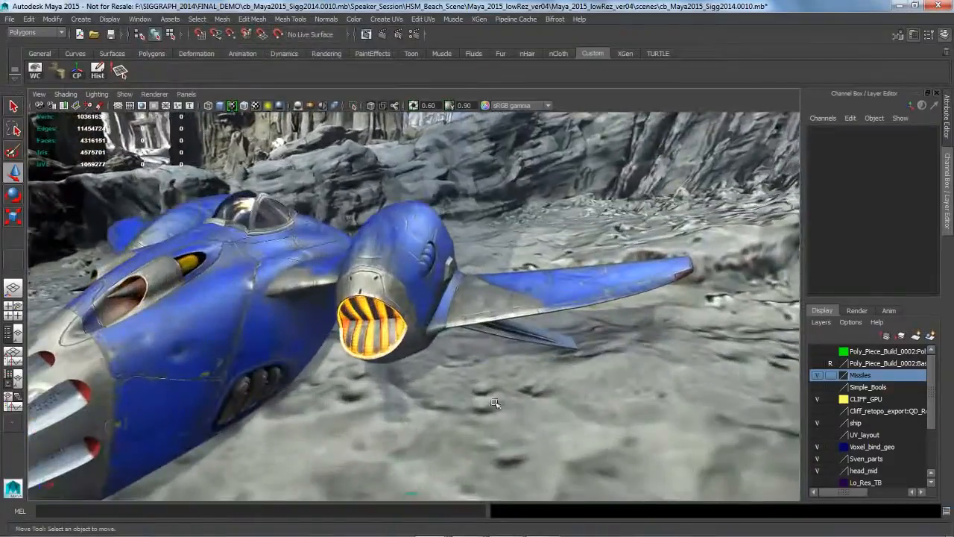
pyautogui.keyDown('alt'); pyautogui.moveTo(499, 403); pyautogui.dragTo(542, 416); pyautogui.keyUp('alt')
pyautogui.keyDown('alt'); pyautogui.moveTo(542, 417); pyautogui.dragTo(544, 419, button='middle'); pyautogui.keyUp('alt')
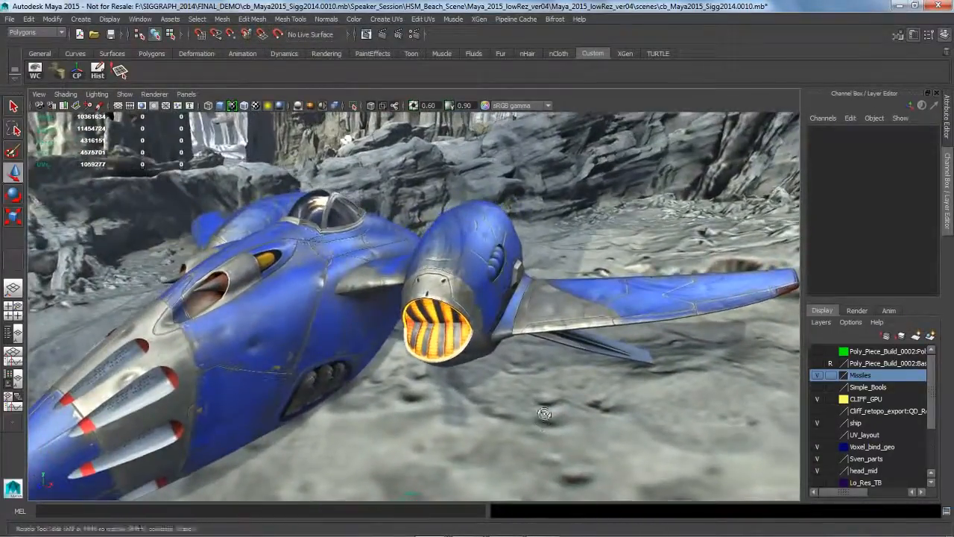
pyautogui.keyDown('alt'); pyautogui.moveTo(544, 419); pyautogui.dragTo(534, 422); pyautogui.keyUp('alt')
pyautogui.keyDown('alt'); pyautogui.moveTo(534, 421); pyautogui.dragTo(546, 409, button='middle'); pyautogui.keyUp('alt')
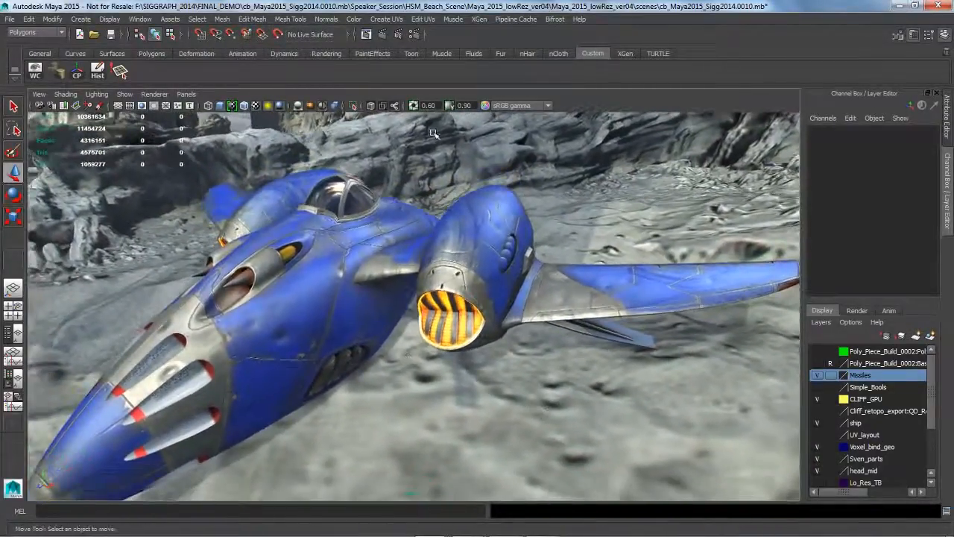
# - Set the viewport exposure to 0.10 and the gamma to 1.00, and review the view transform options, keeping sRGB gamma
pyautogui.keyDown('ctrl'); pyautogui.moveTo(440, 108); pyautogui.dragTo(472, 110); pyautogui.keyUp('ctrl')
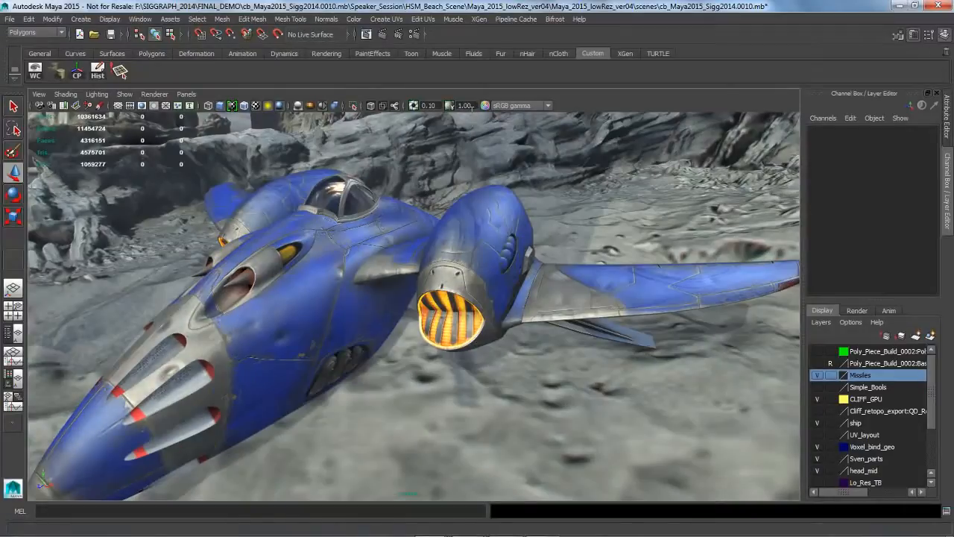
pyautogui.click(555, 109)
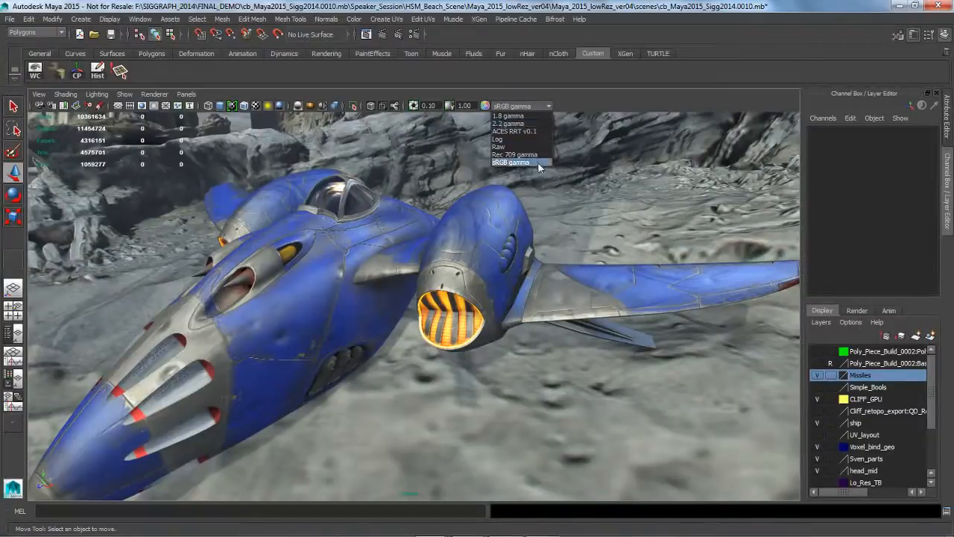
pyautogui.click(578, 98)
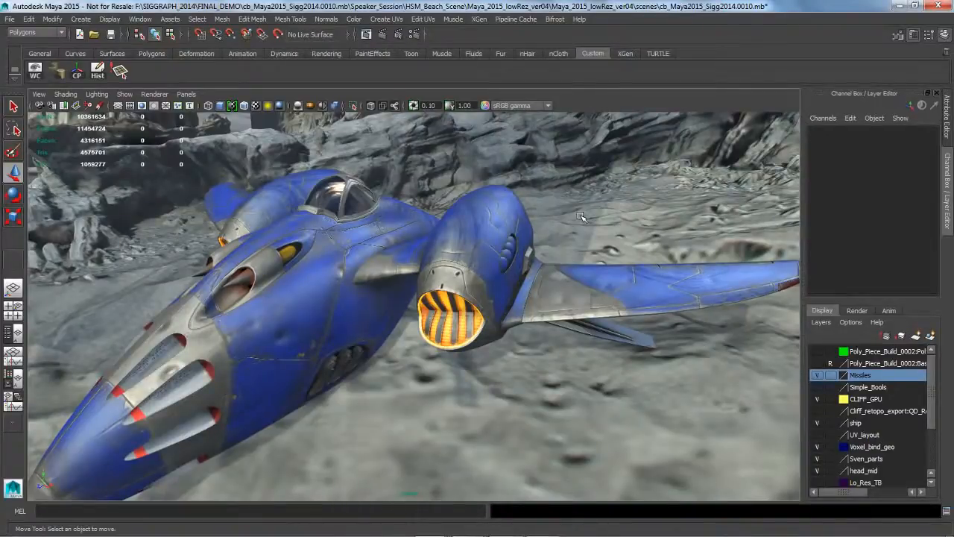
pyautogui.keyDown('alt'); pyautogui.moveTo(580, 217); pyautogui.dragTo(549, 211); pyautogui.keyUp('alt')
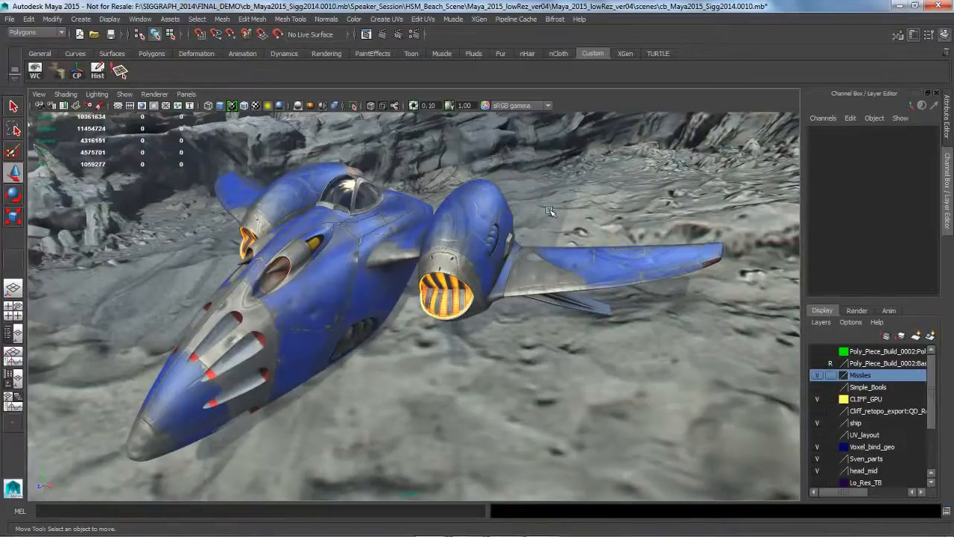
# - Switch to the slide presentation and advance from the Retopology Options slide to the contact links slide
pyautogui.hotkey('alt', 'Tab')
pyautogui.hotkey('alt', 'Tab')
pyautogui.hotkey('alt', 'Tab')
pyautogui.hotkey('alt', 'Tab')
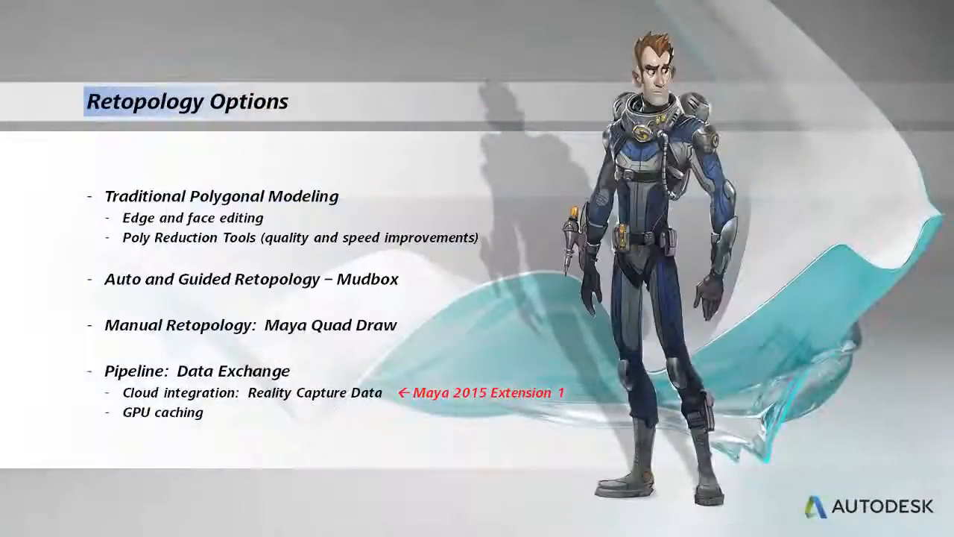
pyautogui.press('Right')
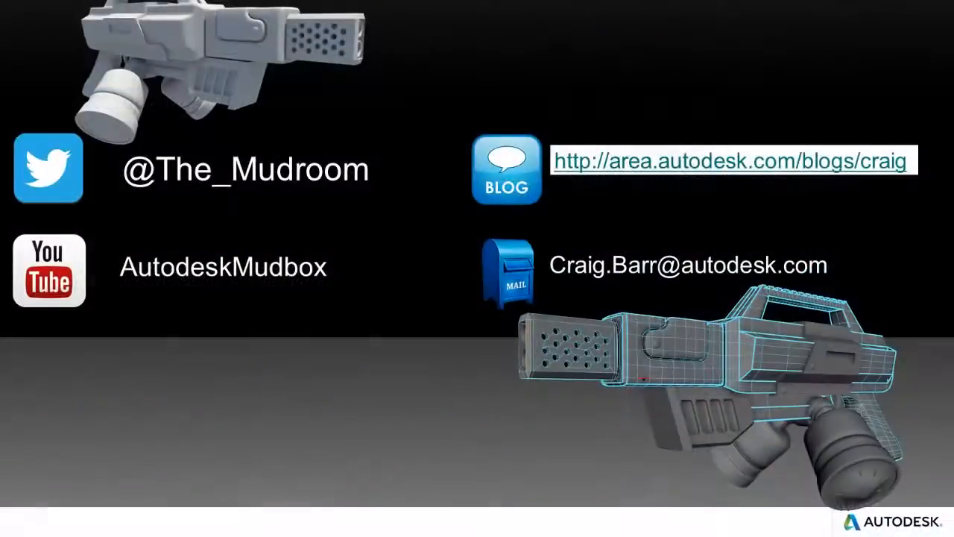